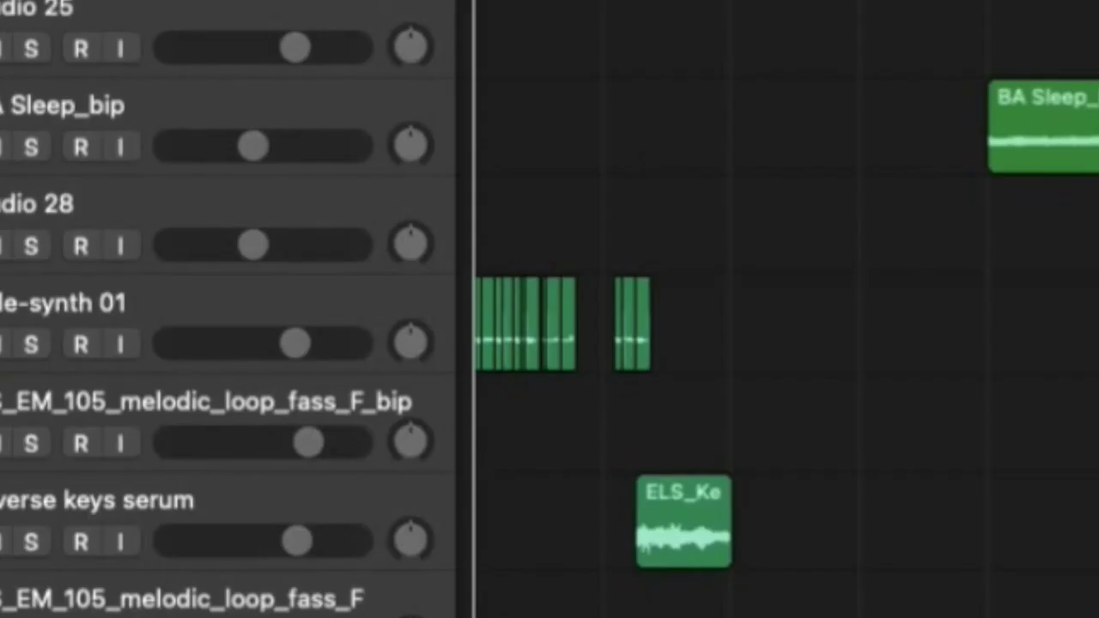
Zoom in on the vale-synth 01 regions in bars 1 and 2 and play that track soloed.
{"action": "scroll", "coordinate": [741, 262], "scroll_direction": "down", "scroll_amount": 4}
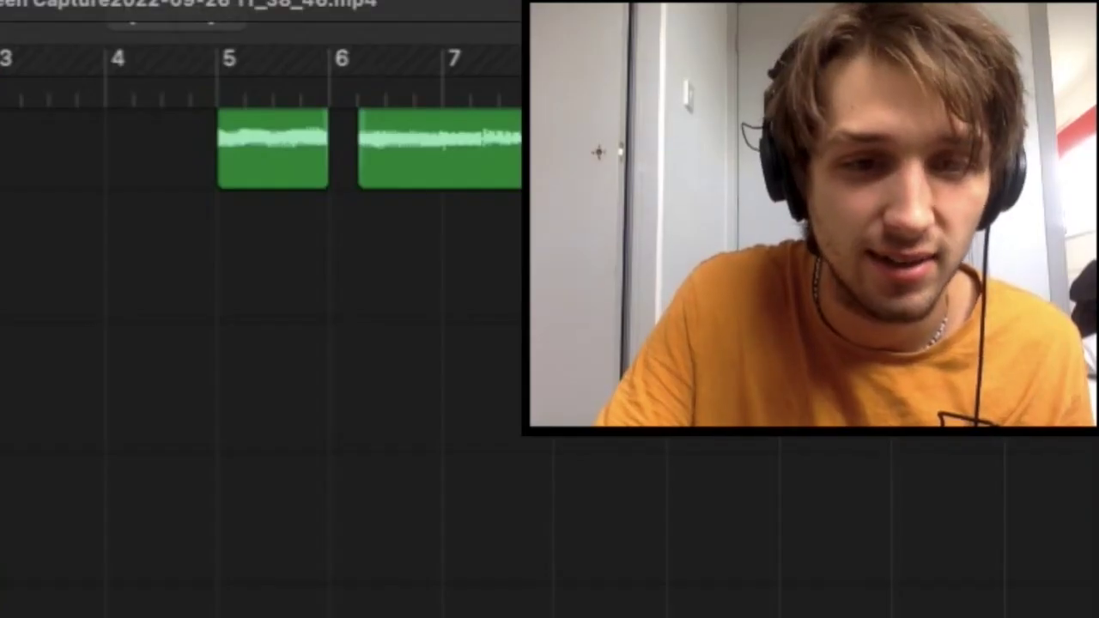
{"action": "key", "text": "space"}
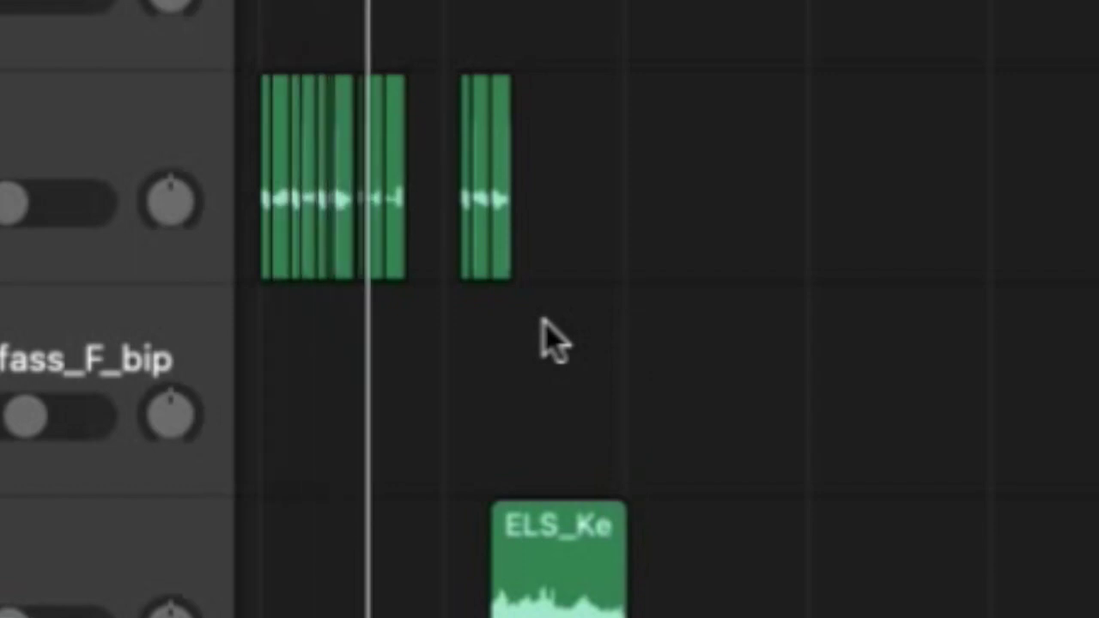
{"action": "key", "text": "super+Right"}
{"action": "key", "text": "super+Right"}
{"action": "key", "text": "super+Right"}
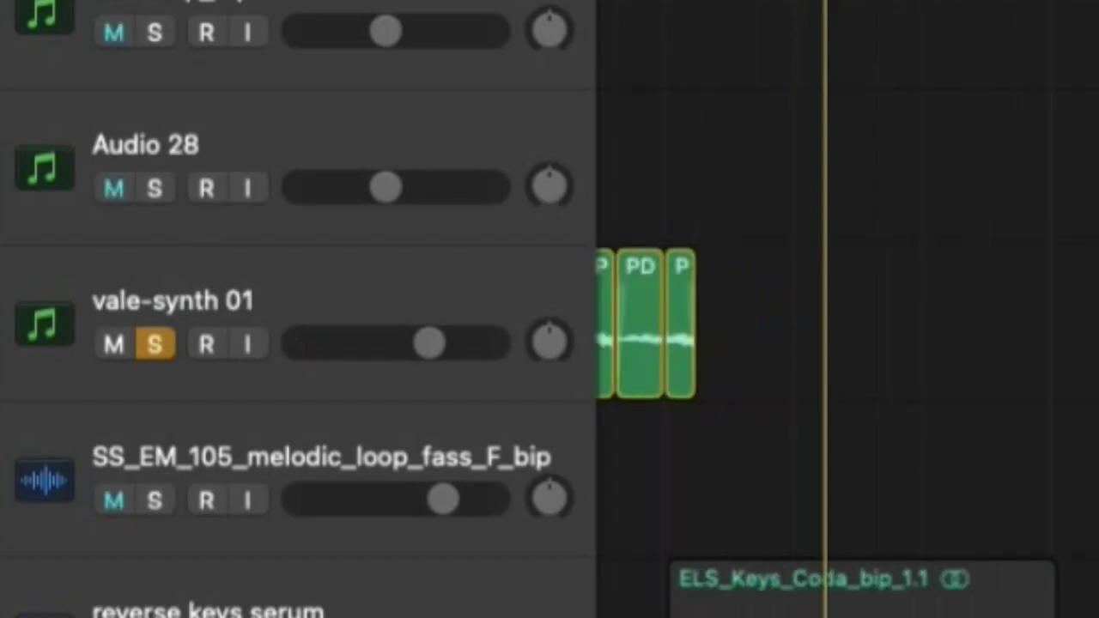
{"action": "scroll", "coordinate": [848, 323], "scroll_direction": "left", "scroll_amount": 6}
{"action": "key", "text": "space"}
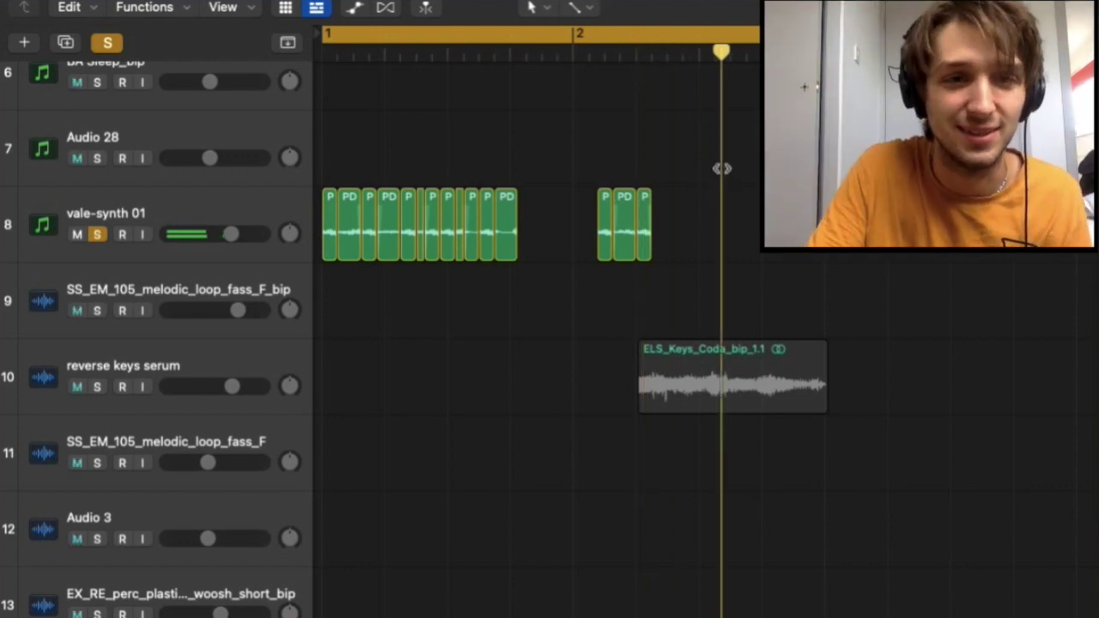
Switch the solo from vale-synth 01 to reverse keys serum and listen to its ELS_Keys_Coda region.
{"action": "left_click", "coordinate": [97, 234]}
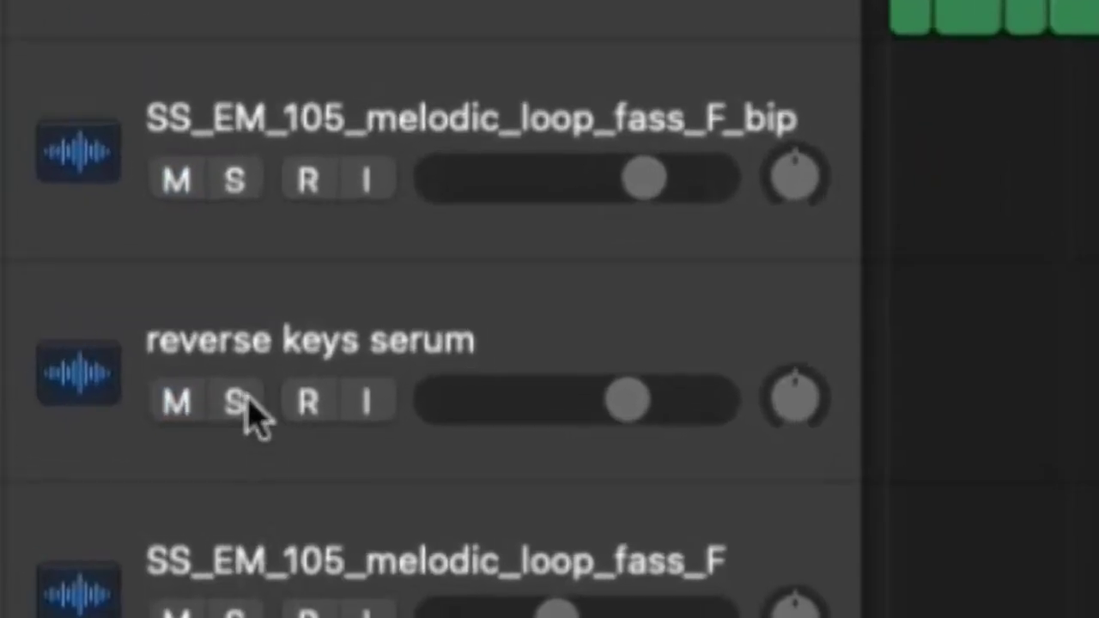
{"action": "left_click", "coordinate": [198, 486]}
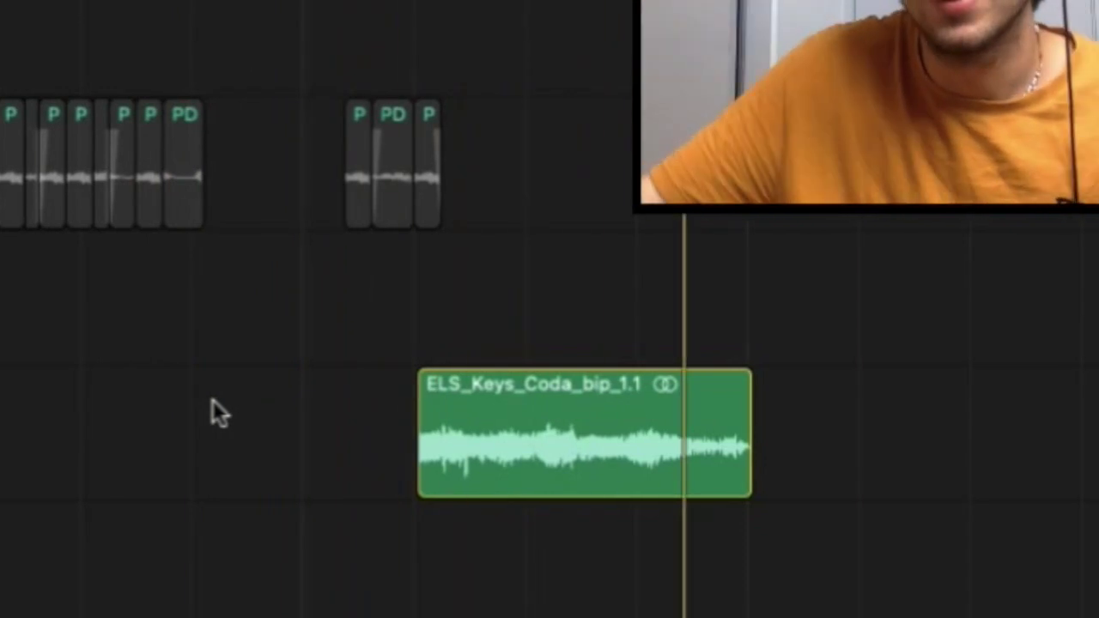
{"action": "key", "text": "space"}
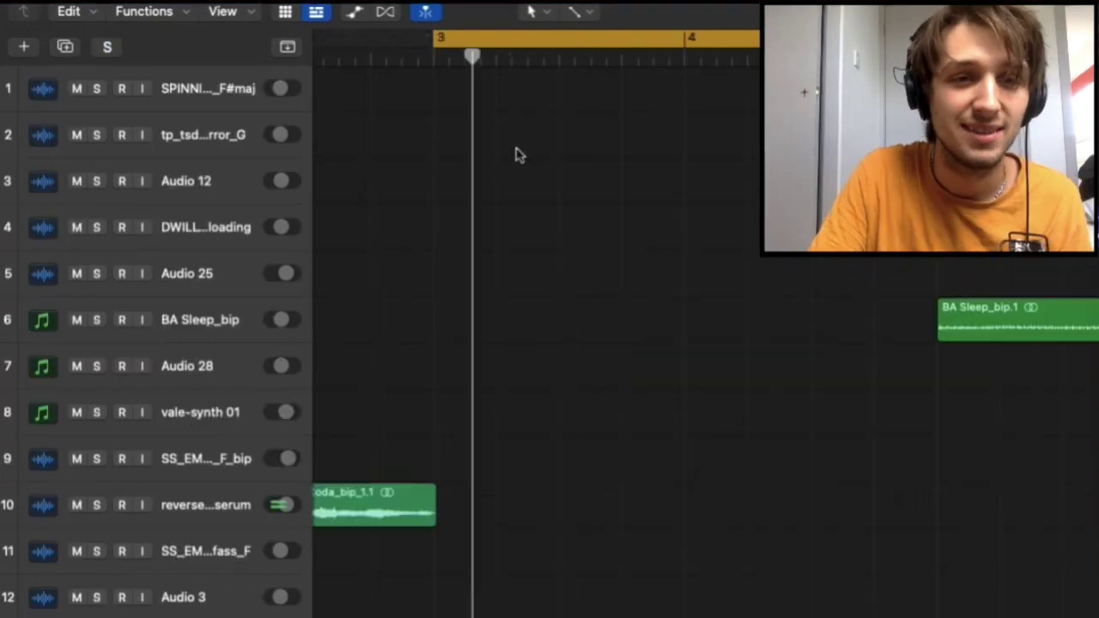
Solo the track with the ELS_Keys_Coda_bip region starting at bar 3 and listen to it.
{"action": "scroll", "coordinate": [511, 152], "scroll_direction": "down", "scroll_amount": 15}
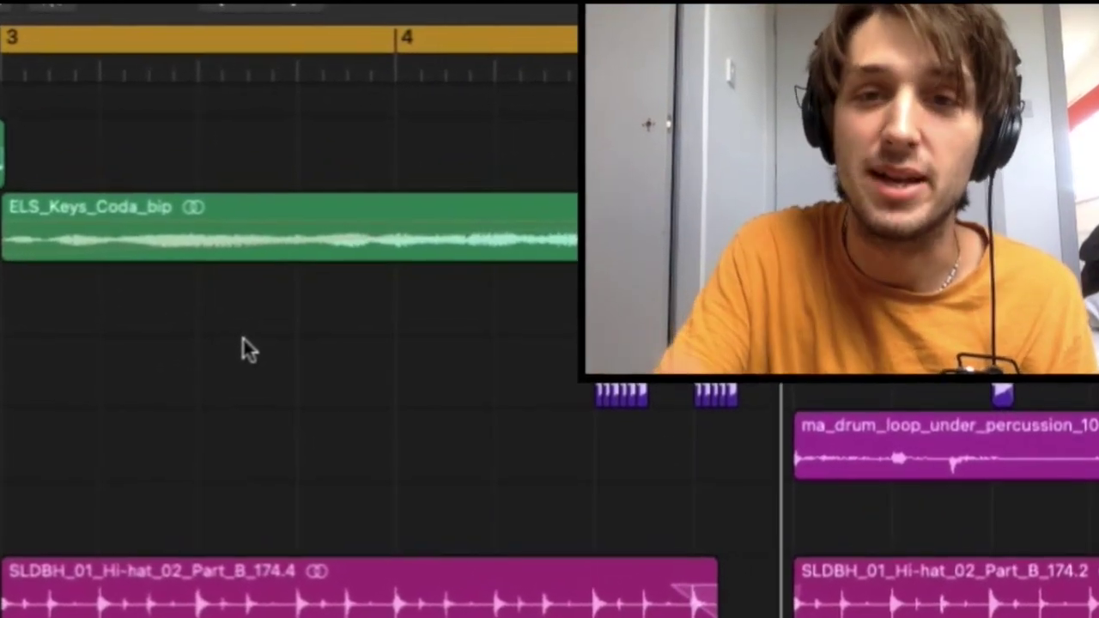
{"action": "left_click", "coordinate": [97, 160]}
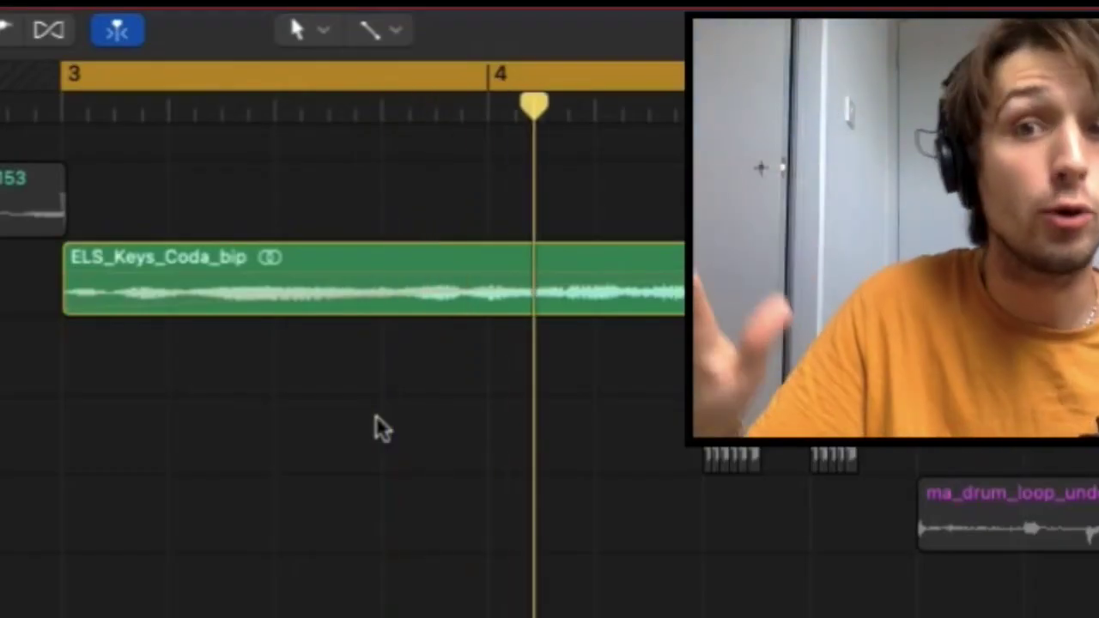
{"action": "key", "text": "space"}
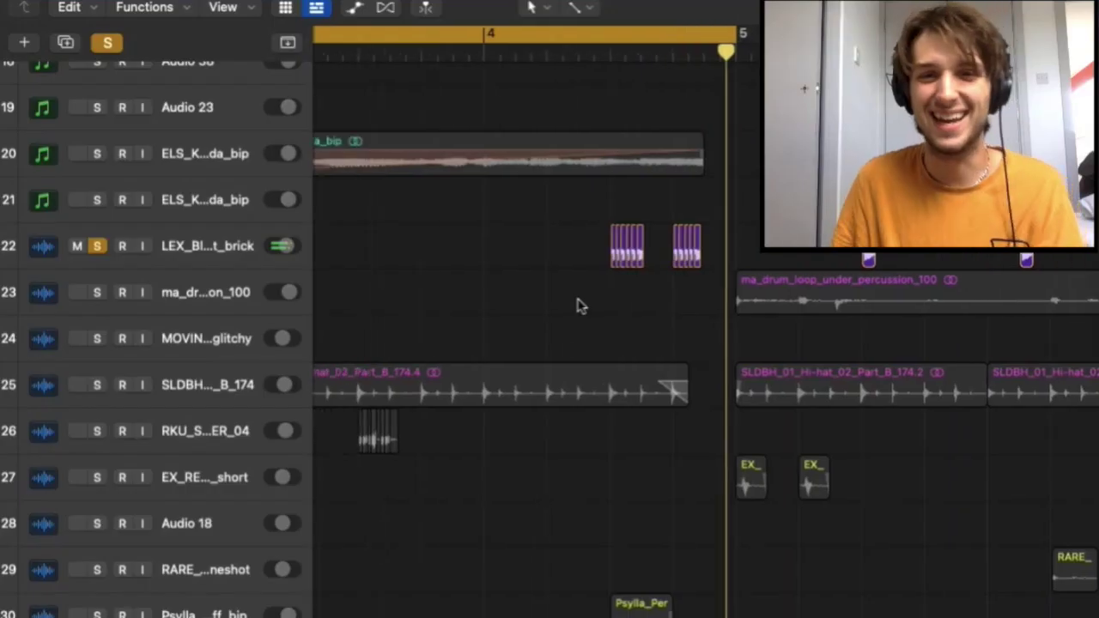
Solo the SLDBH hi-hat track and listen through the percussion layers in bars 3 and 4.
{"action": "scroll", "coordinate": [578, 306], "scroll_direction": "left", "scroll_amount": 3}
{"action": "left_click", "coordinate": [97, 386]}
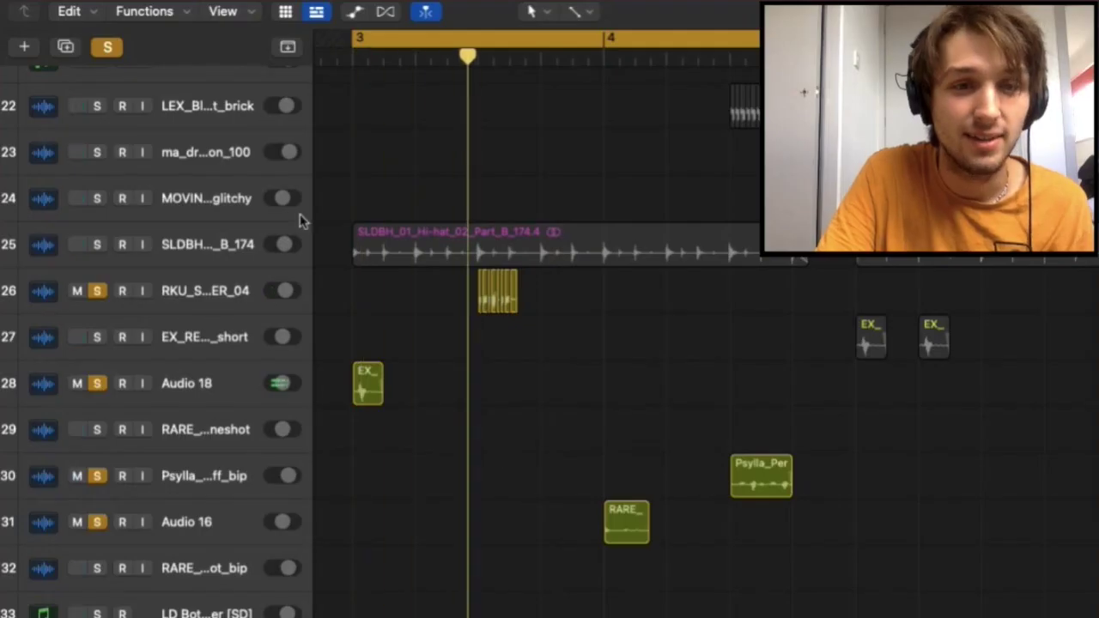
{"action": "scroll", "coordinate": [549, 338], "scroll_direction": "down", "scroll_amount": 5}
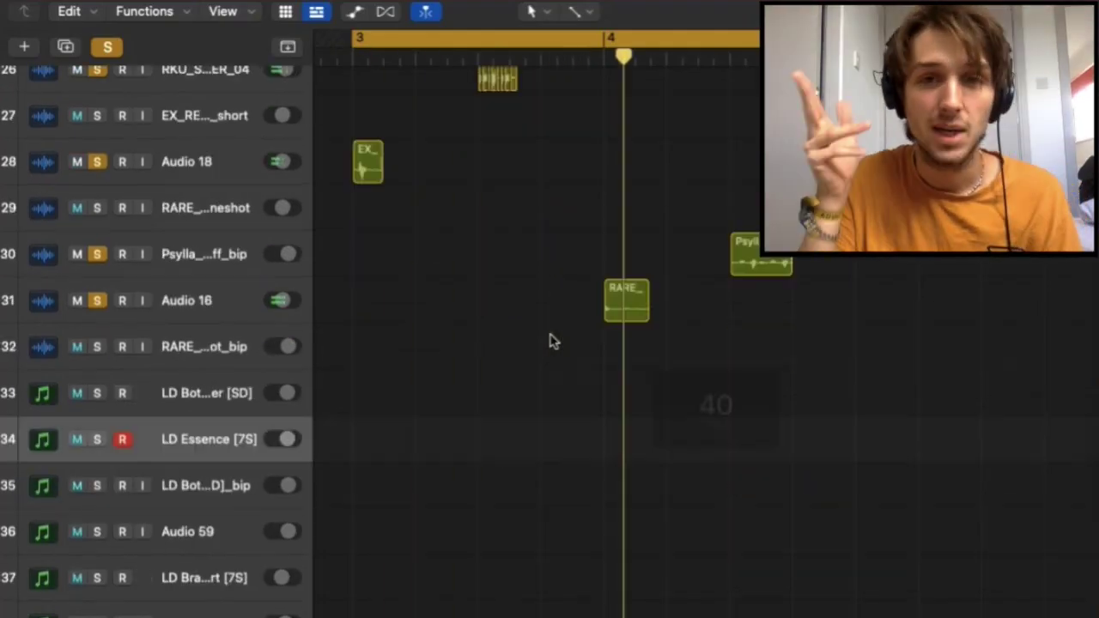
{"action": "scroll", "coordinate": [550, 341], "scroll_direction": "up", "scroll_amount": 5}
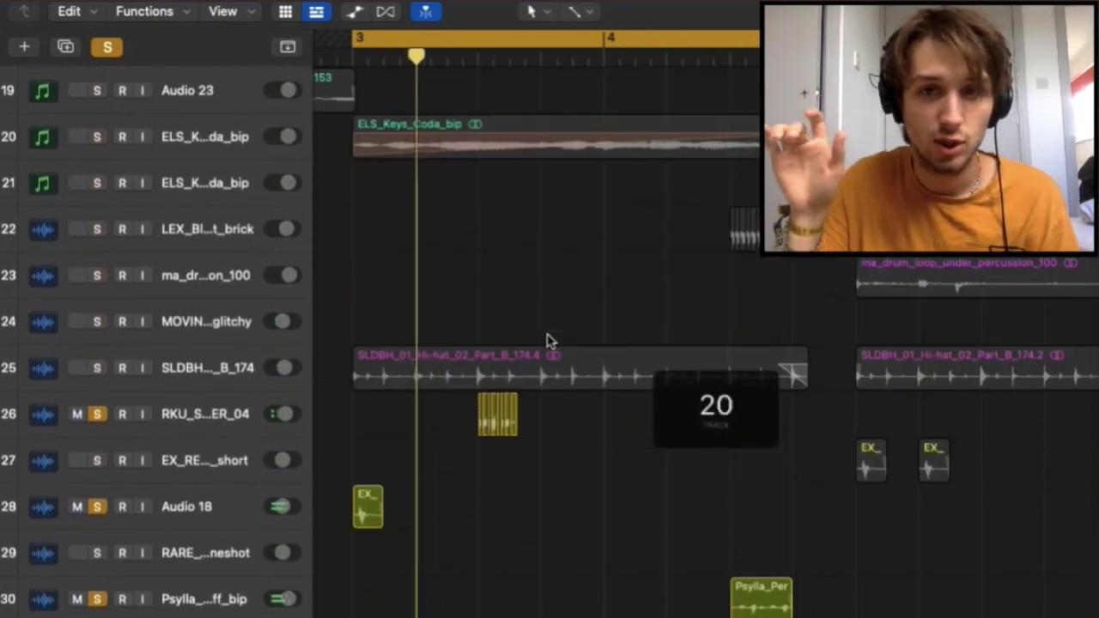
{"action": "scroll", "coordinate": [655, 255], "scroll_direction": "down", "scroll_amount": 5}
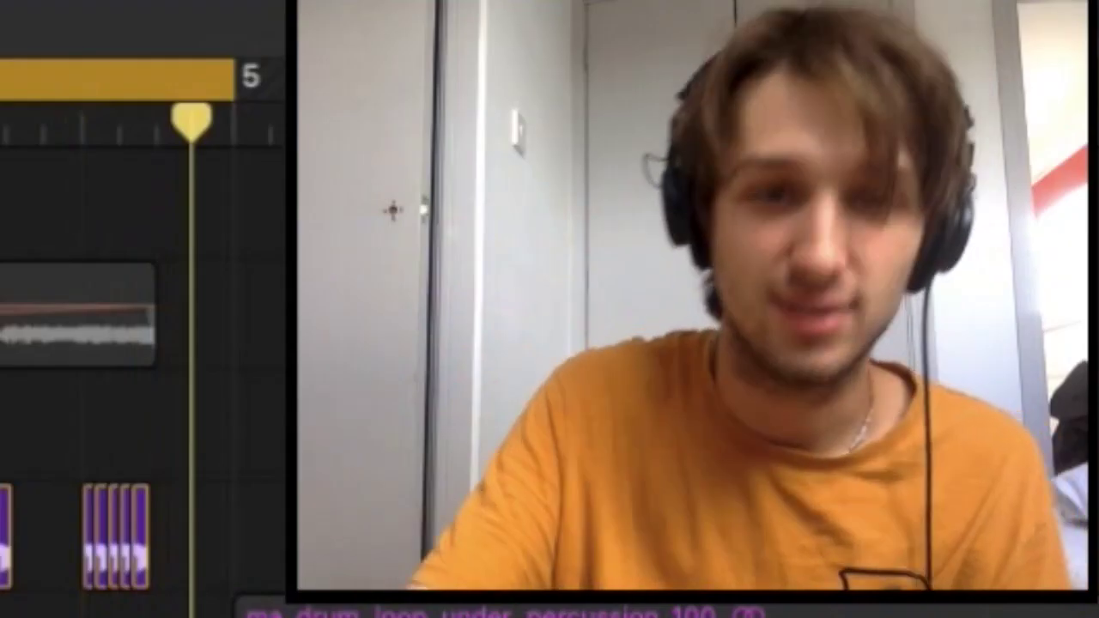
{"action": "key", "text": "space"}
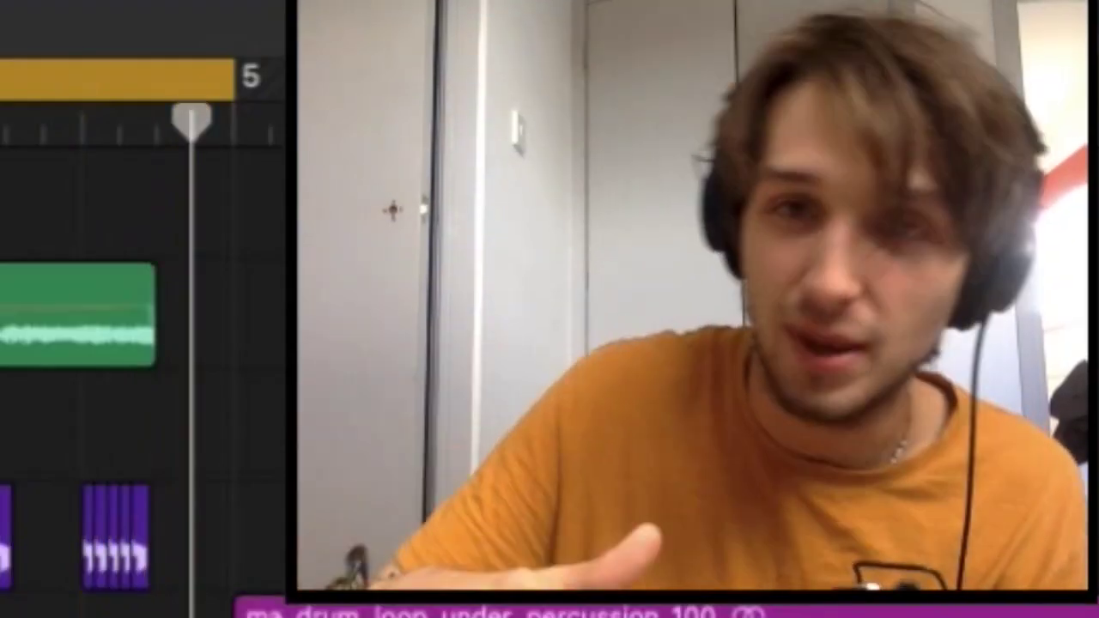
Move the cycle range from bars 3–4 so that it covers bars 5 and 6.
{"action": "left_click", "coordinate": [147, 86]}
{"action": "left_click_drag", "start_coordinate": [62, 79], "coordinate": [233, 79]}
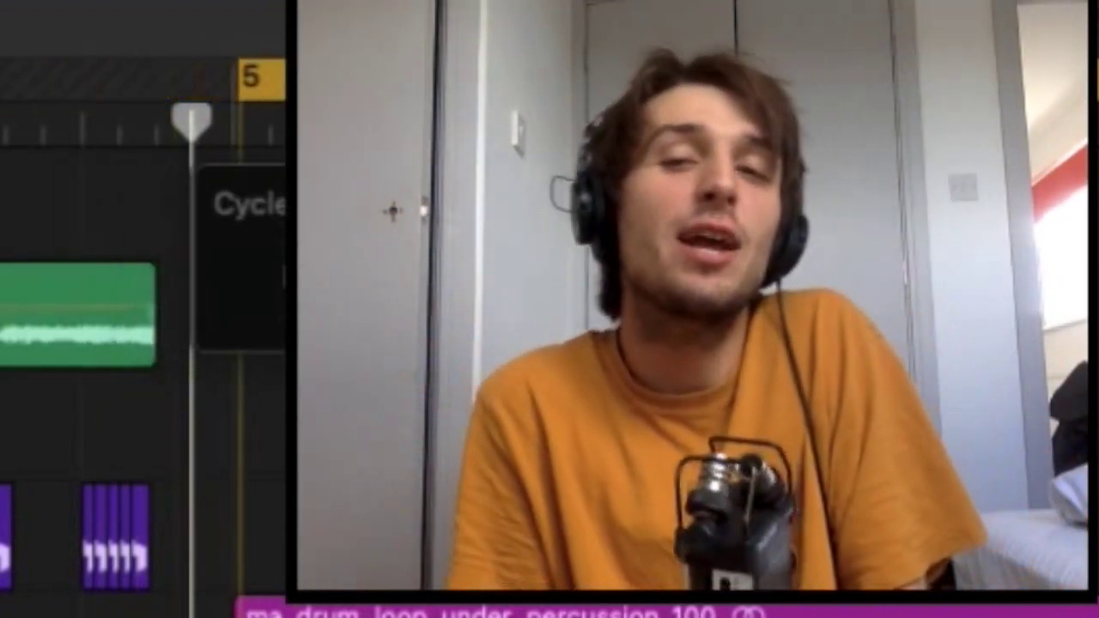
{"action": "scroll", "coordinate": [142, 309], "scroll_direction": "right", "scroll_amount": 5}
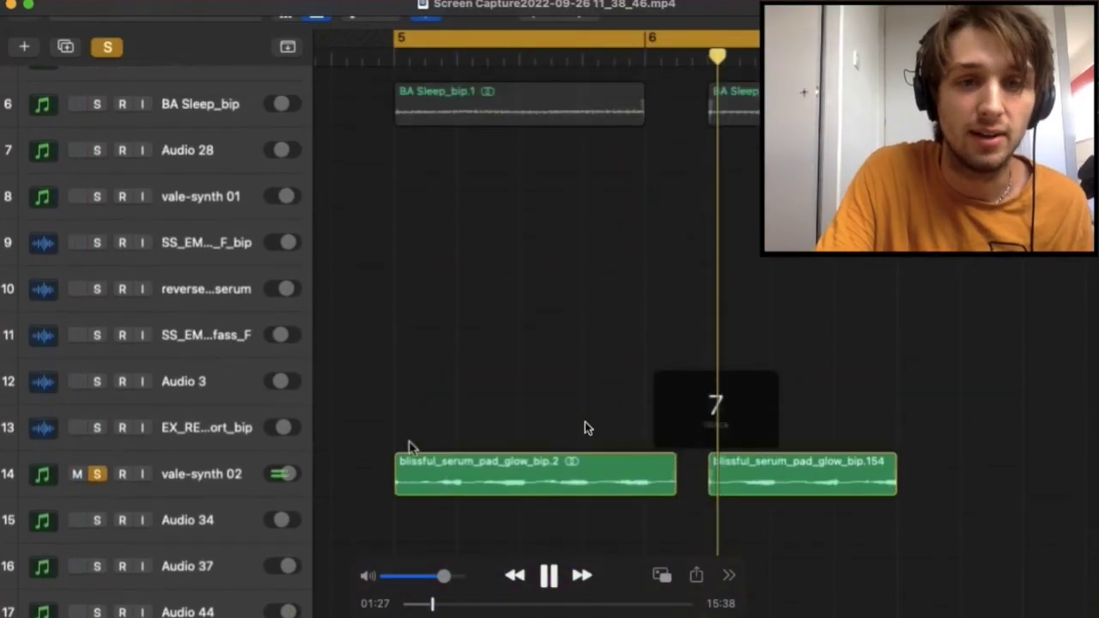
Listen to the soloed vale-synth 02 pad and the DWILLY console-loading and BA Sleep regions from bar 5.
{"action": "key", "text": "space"}
{"action": "key", "text": "space"}
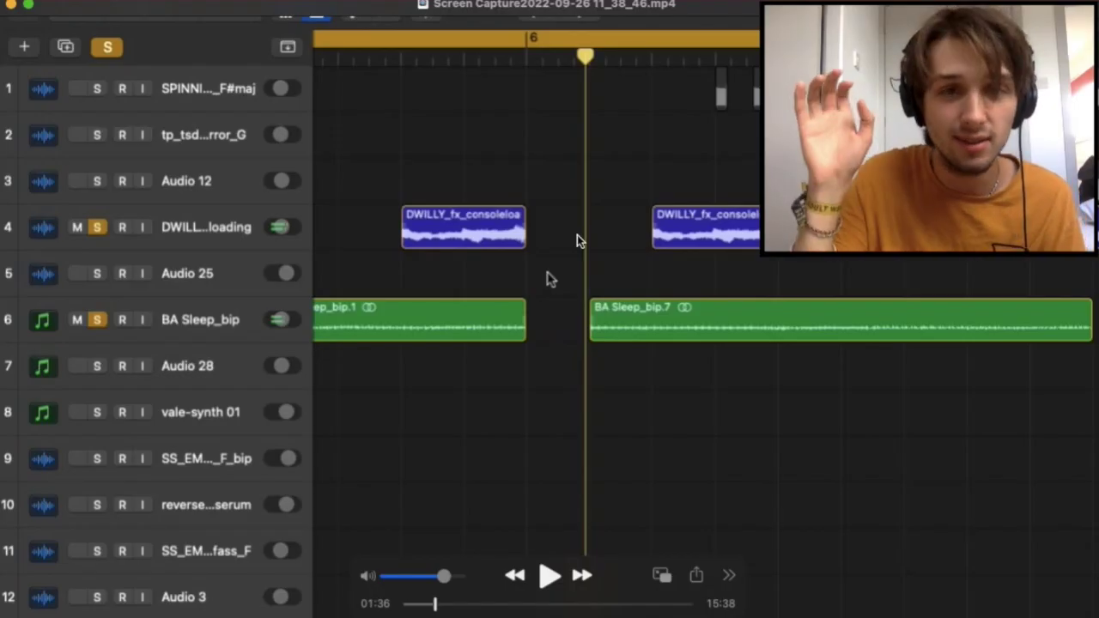
{"action": "key", "text": "space"}
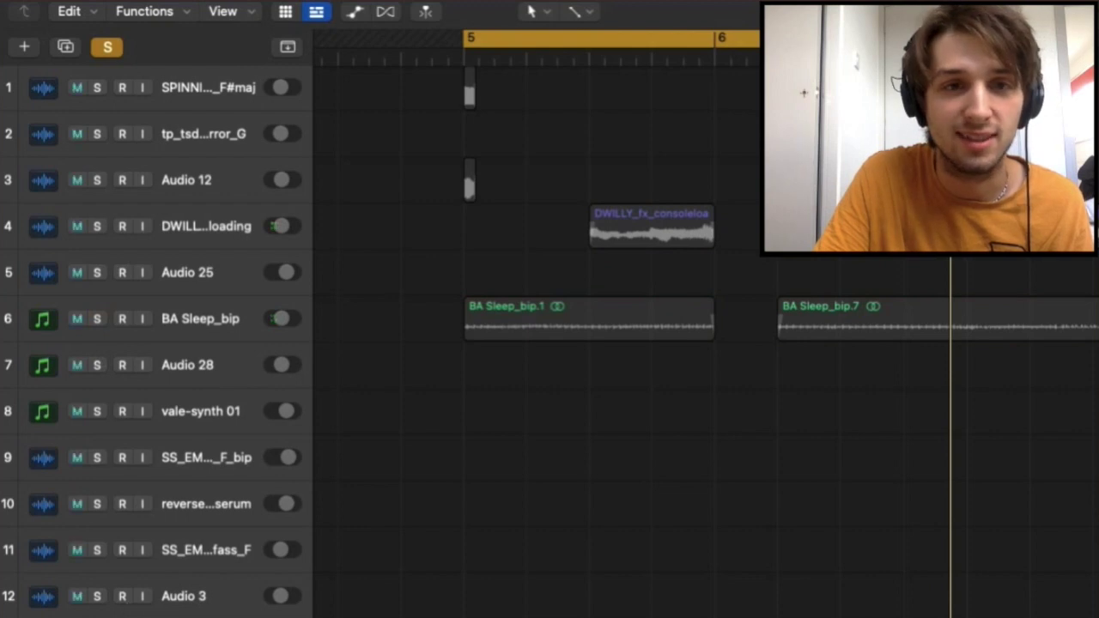
Solo the first three tracks, SPINNI, tp_tsd and Audio 12, to hear their short hits at bar 5.
{"action": "scroll", "coordinate": [386, 344], "scroll_direction": "down", "scroll_amount": 5}
{"action": "scroll", "coordinate": [252, 95], "scroll_direction": "up", "scroll_amount": 5}
{"action": "left_click", "coordinate": [252, 95]}
{"action": "key", "text": "s"}
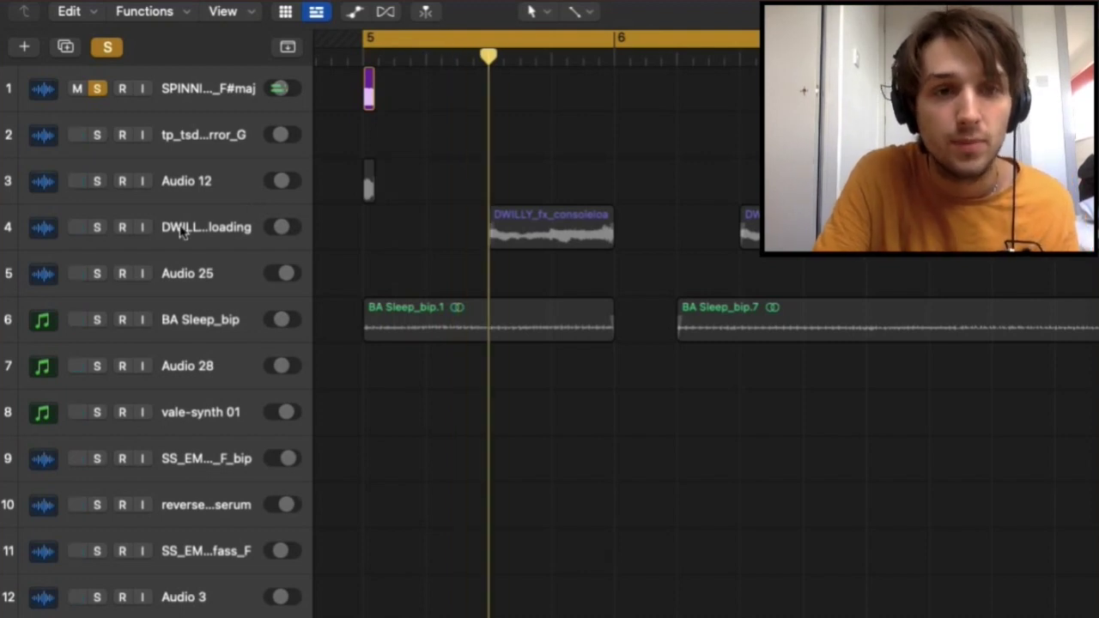
{"action": "left_click", "coordinate": [97, 184]}
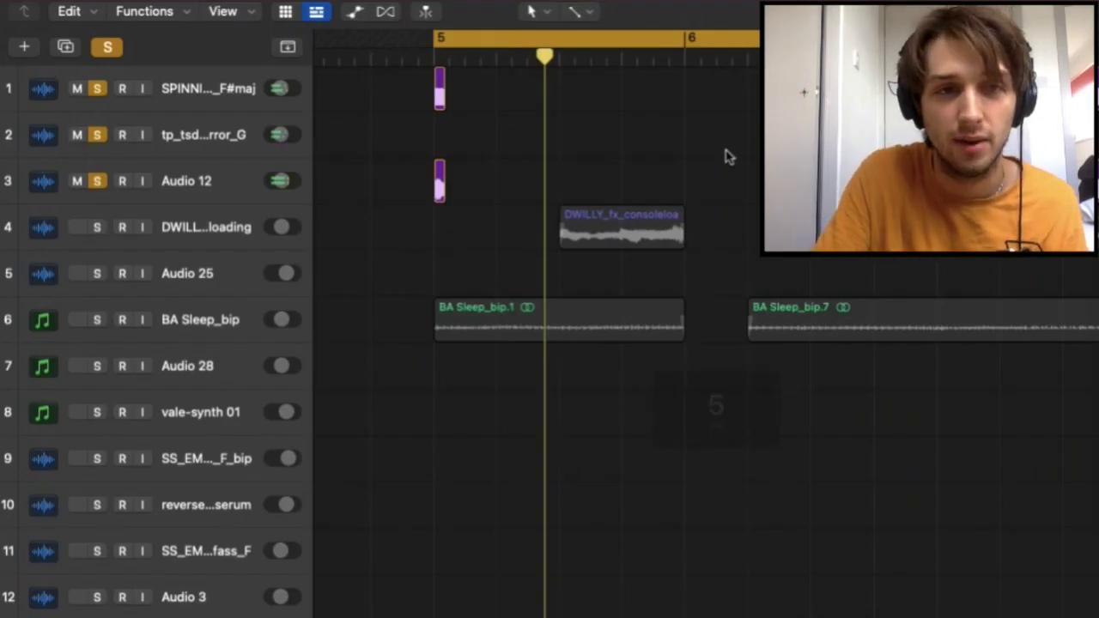
Solo the Psylla percussion track together with the RARE oneshot track.
{"action": "scroll", "coordinate": [728, 157], "scroll_direction": "right", "scroll_amount": 1}
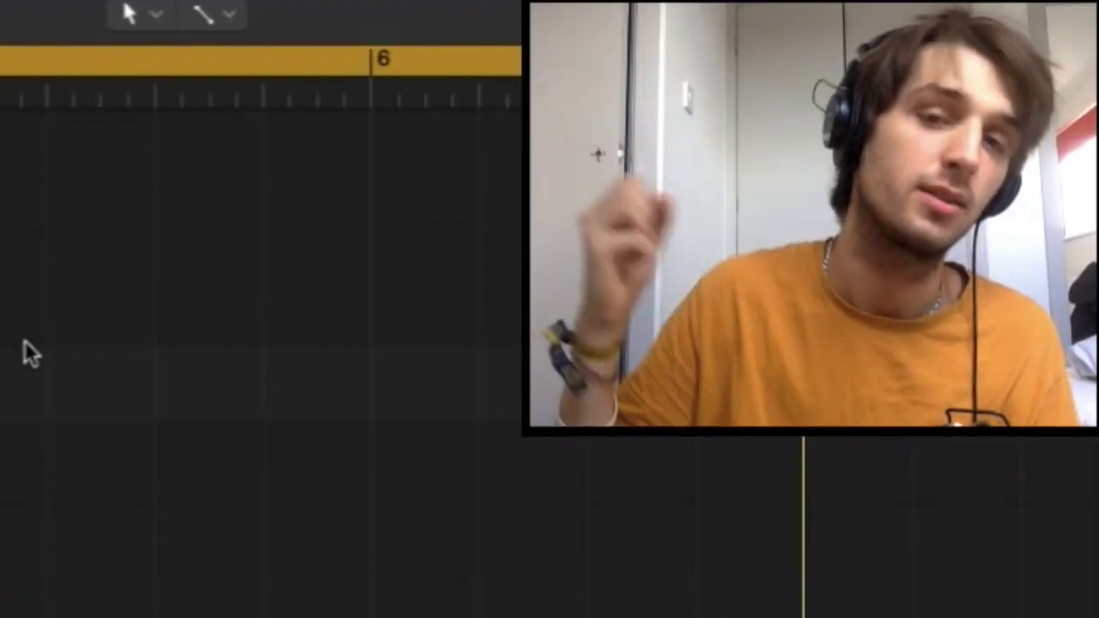
{"action": "scroll", "coordinate": [25, 340], "scroll_direction": "up", "scroll_amount": 3}
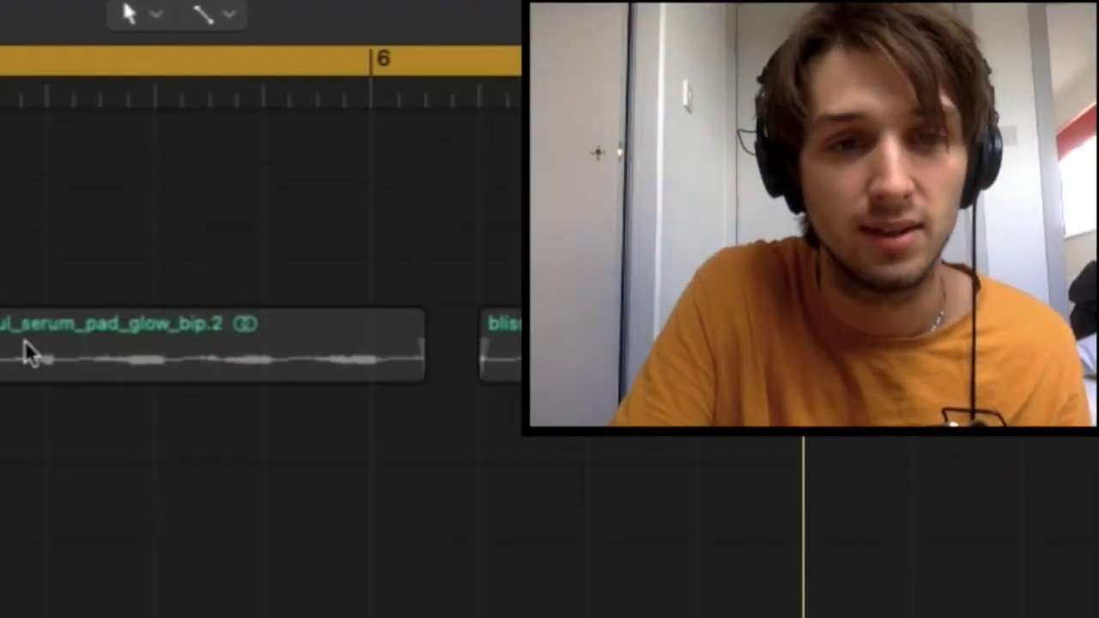
{"action": "scroll", "coordinate": [533, 500], "scroll_direction": "up", "scroll_amount": 5}
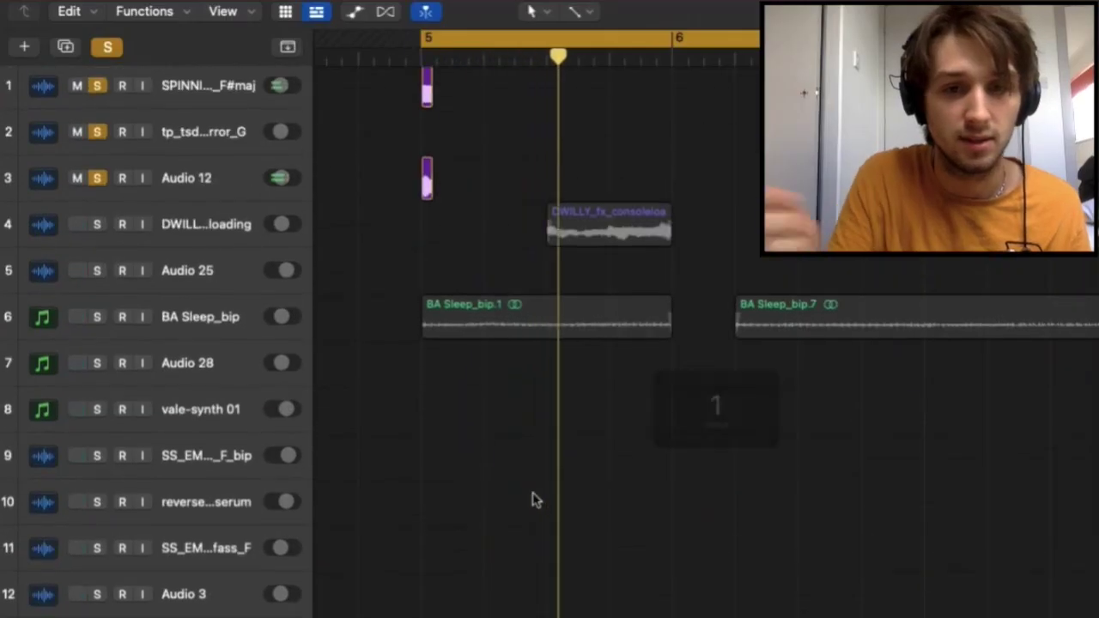
{"action": "scroll", "coordinate": [532, 501], "scroll_direction": "down", "scroll_amount": 10}
{"action": "scroll", "coordinate": [533, 500], "scroll_direction": "left", "scroll_amount": 3}
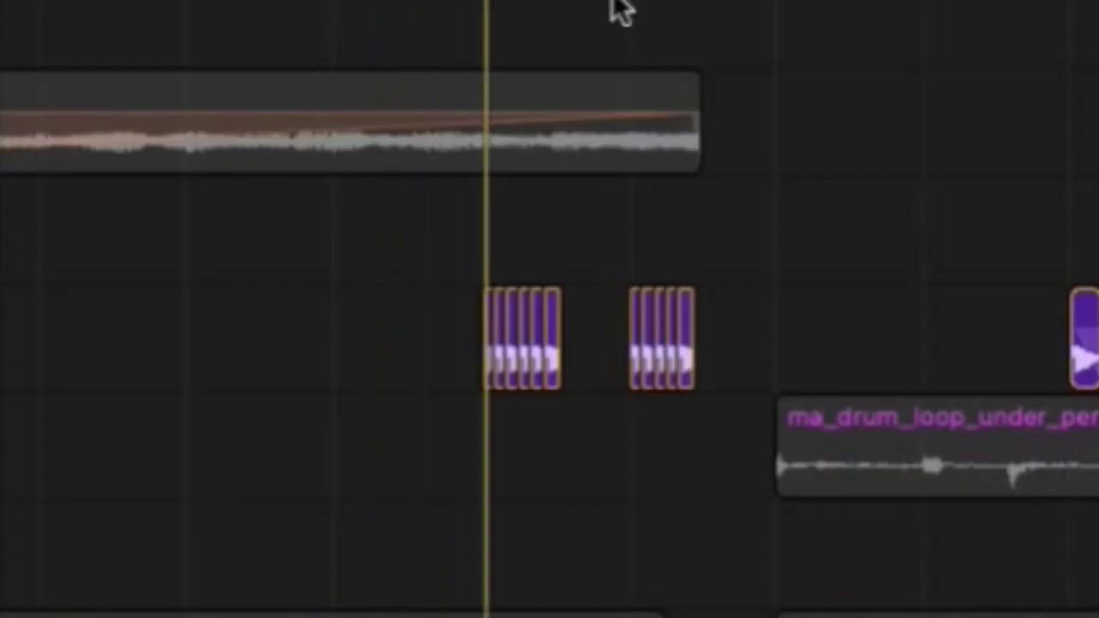
{"action": "scroll", "coordinate": [623, 10], "scroll_direction": "right", "scroll_amount": 10}
{"action": "scroll", "coordinate": [372, 555], "scroll_direction": "down", "scroll_amount": 10}
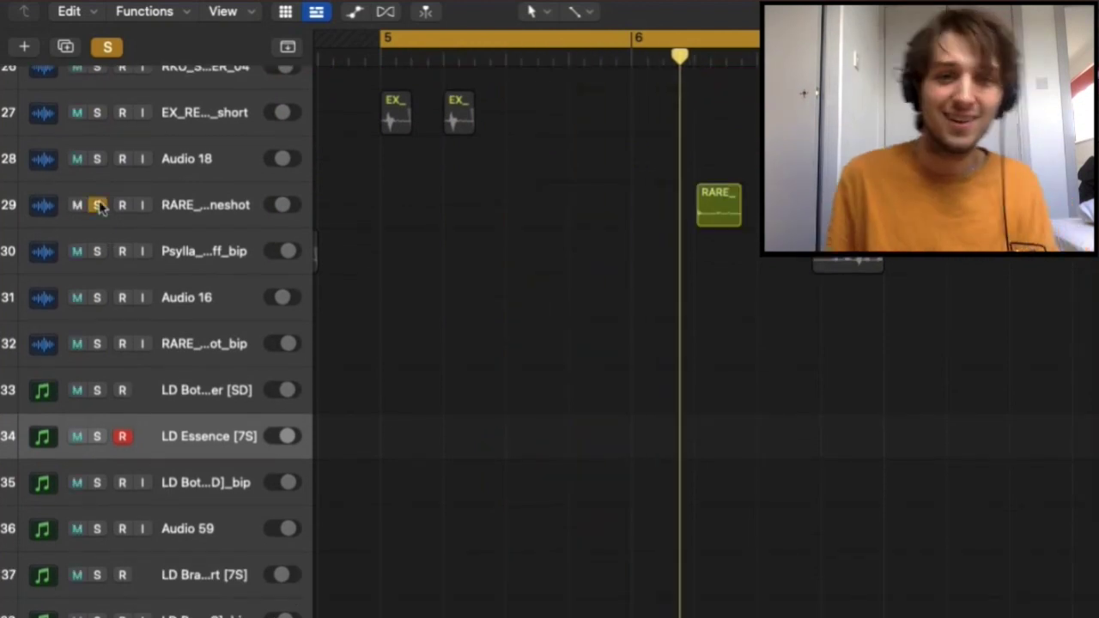
{"action": "left_click", "coordinate": [97, 251]}
Examine the soloed percussion one-shots and the chopped LEX regions around bars 4 to 6.
{"action": "scroll", "coordinate": [491, 306], "scroll_direction": "up", "scroll_amount": 2}
{"action": "scroll", "coordinate": [490, 306], "scroll_direction": "left", "scroll_amount": 3}
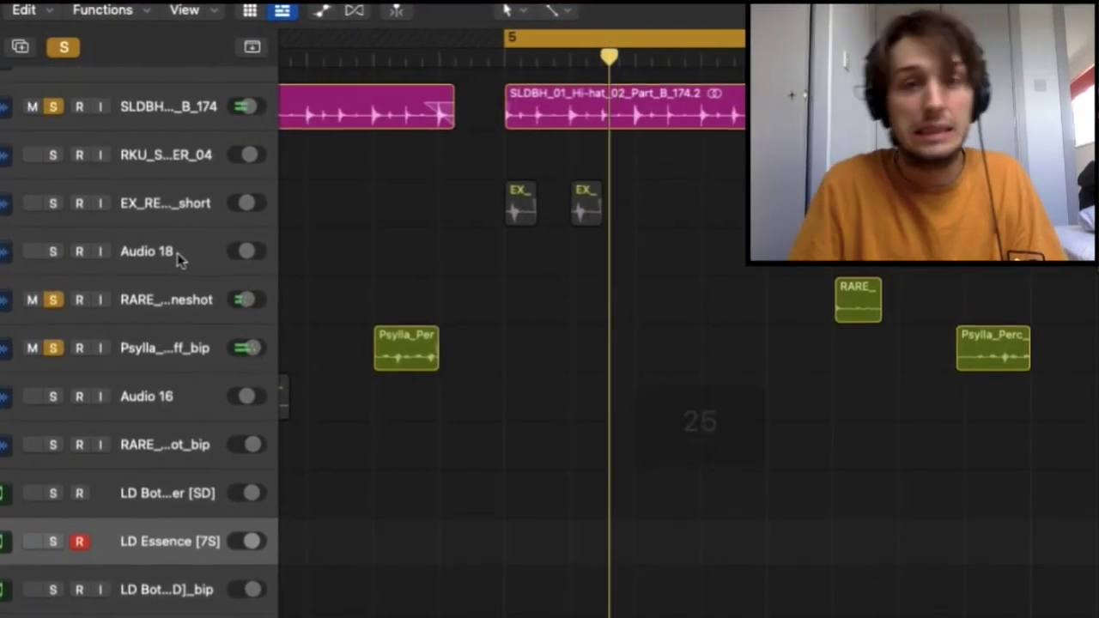
{"action": "scroll", "coordinate": [407, 223], "scroll_direction": "up", "scroll_amount": 2}
{"action": "scroll", "coordinate": [407, 223], "scroll_direction": "left", "scroll_amount": 2}
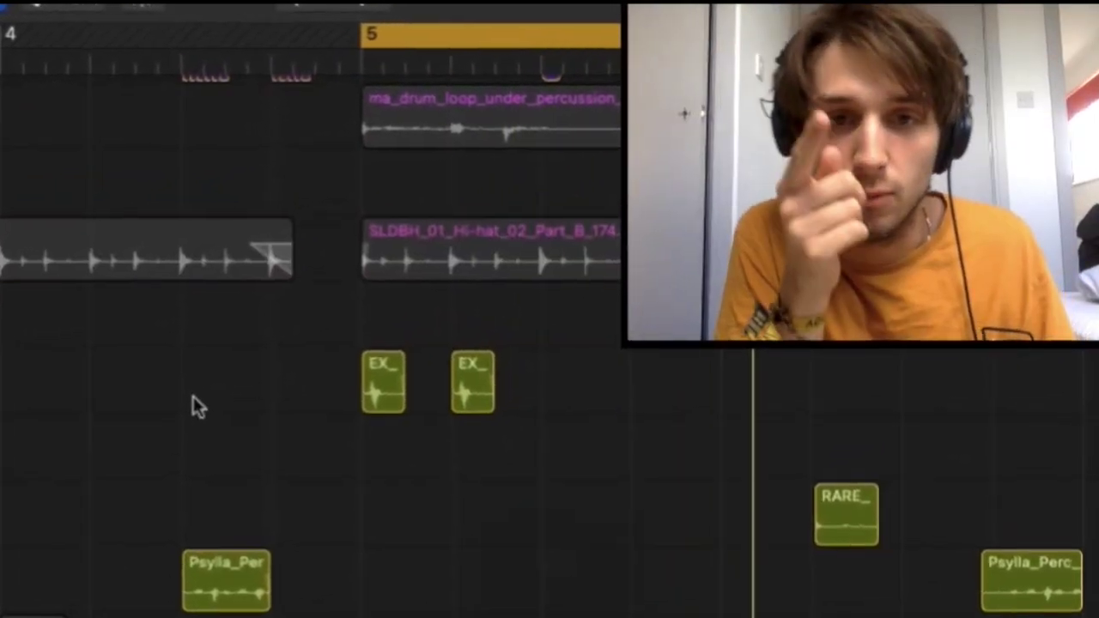
{"action": "scroll", "coordinate": [196, 405], "scroll_direction": "up", "scroll_amount": 2}
{"action": "scroll", "coordinate": [196, 405], "scroll_direction": "left", "scroll_amount": 3}
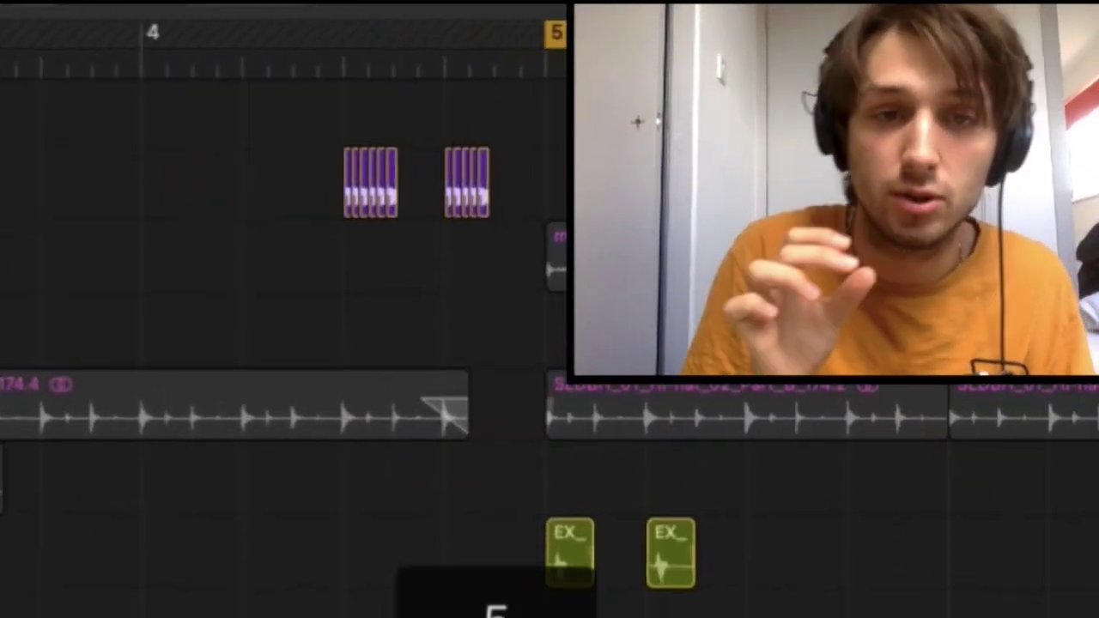
{"action": "scroll", "coordinate": [258, 344], "scroll_direction": "left", "scroll_amount": 2}
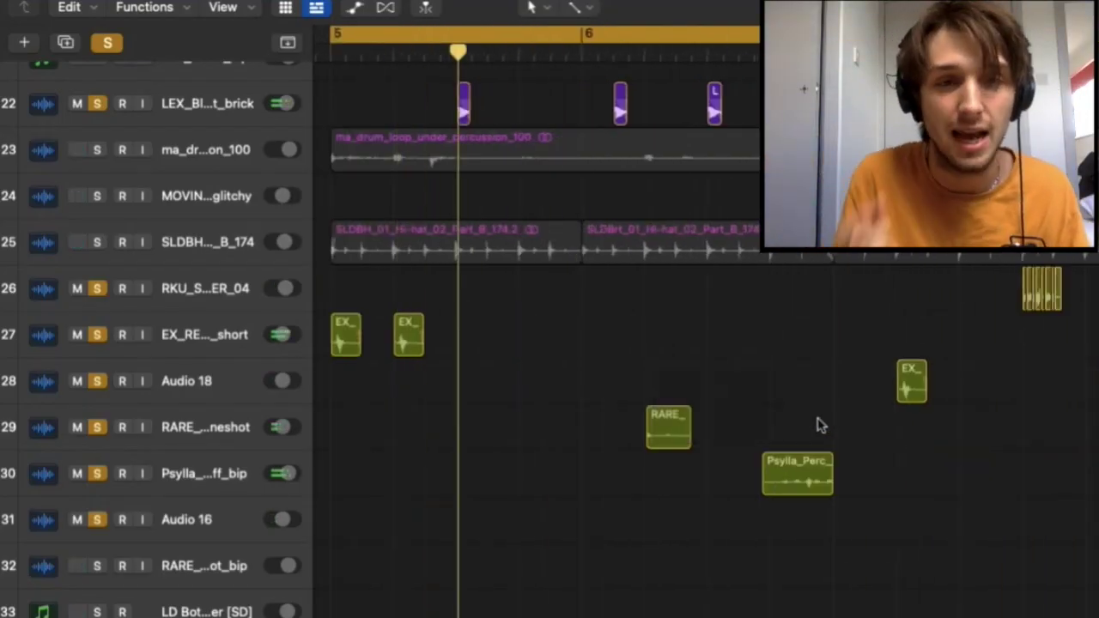
Look through the track list down past track 60 and back to the first track with the percussion soloed.
{"action": "key", "text": "space"}
{"action": "scroll", "coordinate": [660, 364], "scroll_direction": "left", "scroll_amount": 2}
{"action": "scroll", "coordinate": [660, 364], "scroll_direction": "down", "scroll_amount": 15}
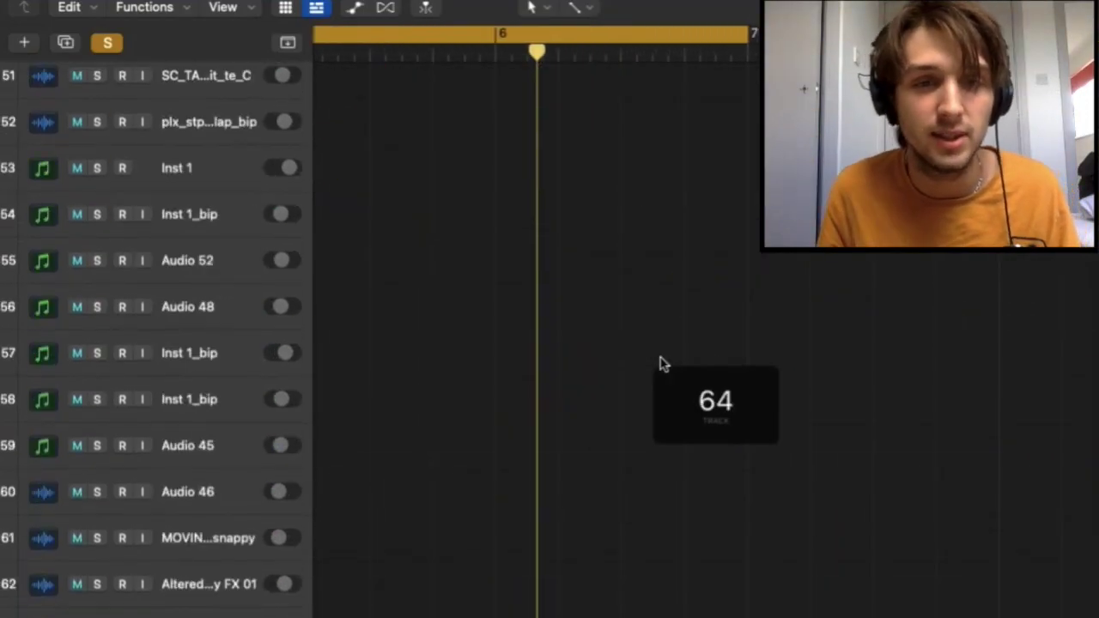
{"action": "scroll", "coordinate": [660, 364], "scroll_direction": "up", "scroll_amount": 20}
{"action": "scroll", "coordinate": [661, 364], "scroll_direction": "up", "scroll_amount": 6}
{"action": "scroll", "coordinate": [660, 364], "scroll_direction": "left", "scroll_amount": 2}
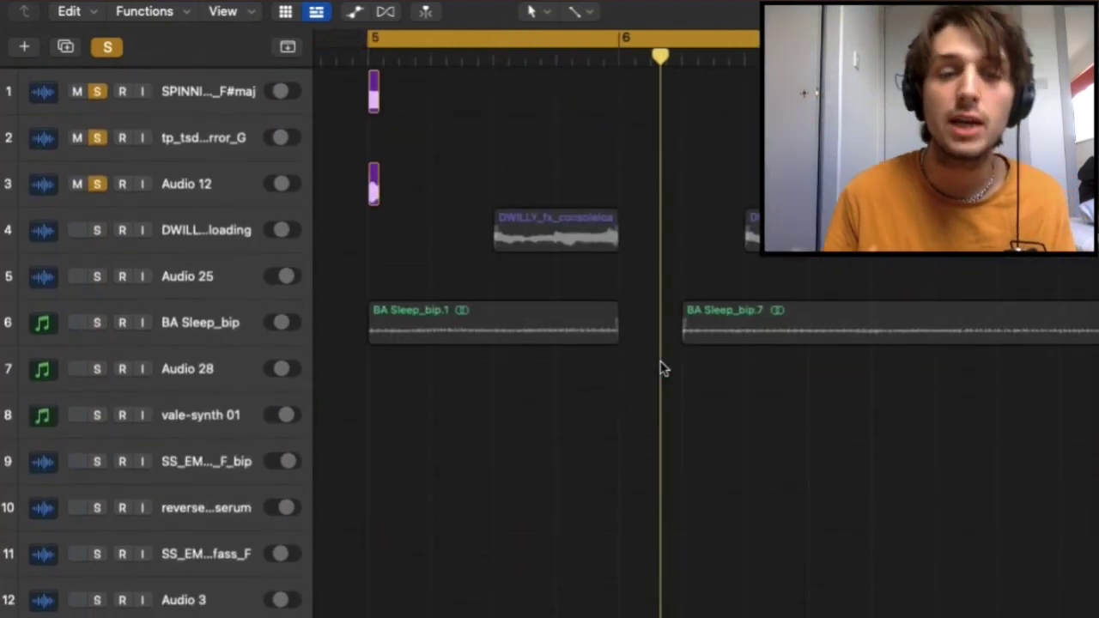
Move the cycle range to start at bar 7 and clear all track solos.
{"action": "scroll", "coordinate": [653, 361], "scroll_direction": "down", "scroll_amount": 1}
{"action": "scroll", "coordinate": [653, 361], "scroll_direction": "right", "scroll_amount": 2}
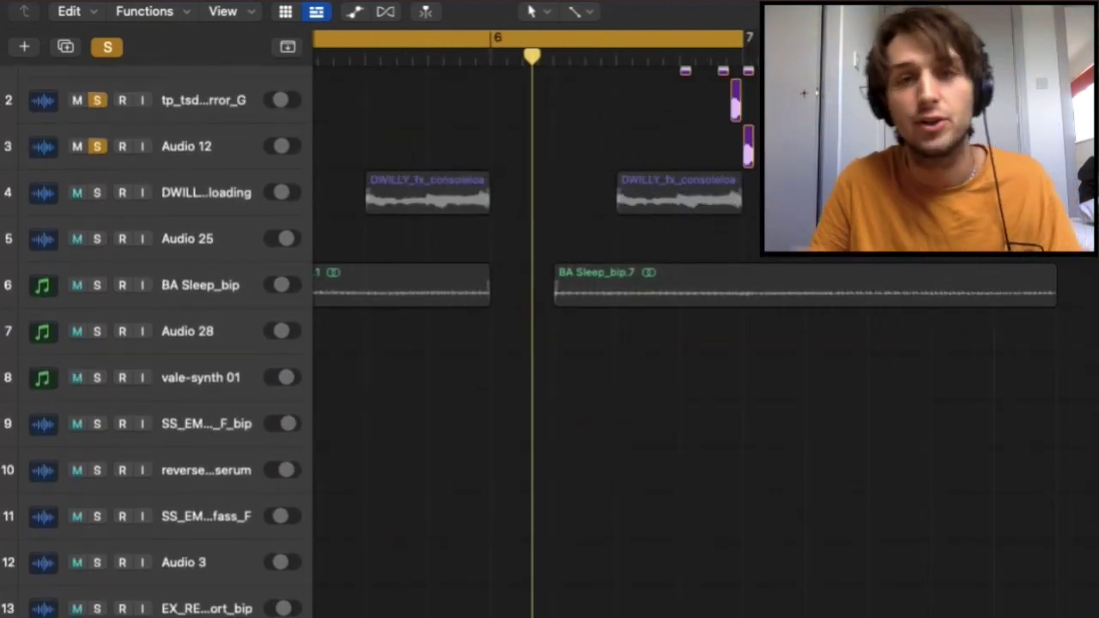
{"action": "scroll", "coordinate": [719, 65], "scroll_direction": "down", "scroll_amount": 2}
{"action": "left_click_drag", "start_coordinate": [434, 35], "coordinate": [773, 36]}
{"action": "scroll", "coordinate": [596, 143], "scroll_direction": "up", "scroll_amount": 3}
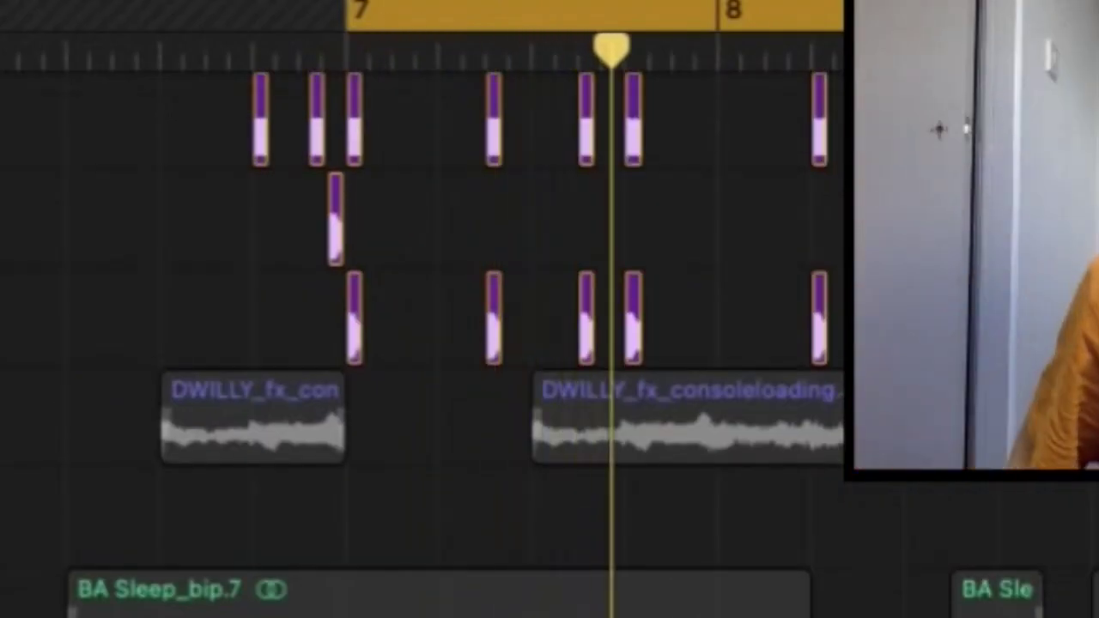
{"action": "key", "text": "ctrl+s"}
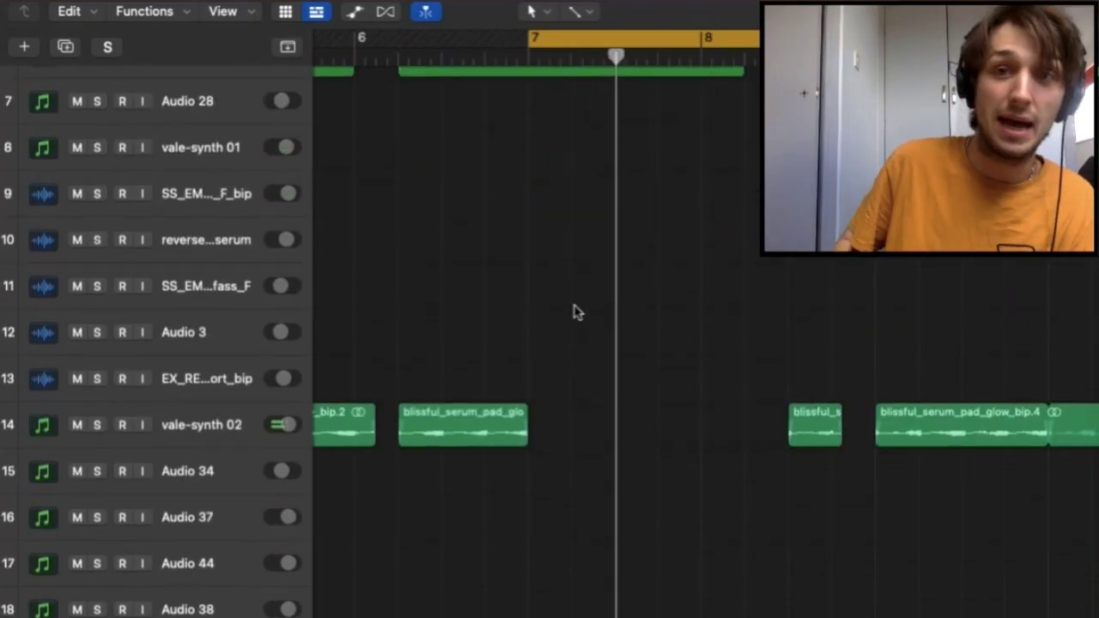
Solo the vale-synth 02 and Audio 23 pad tracks to hear their regions around bars 6 to 8.
{"action": "scroll", "coordinate": [576, 312], "scroll_direction": "down", "scroll_amount": 8}
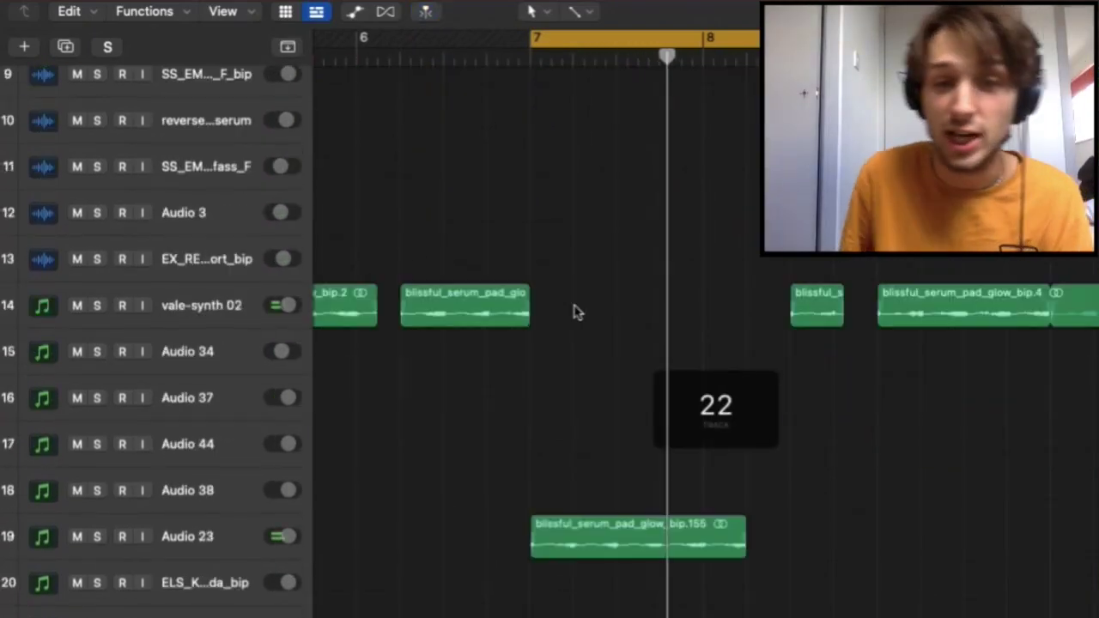
{"action": "scroll", "coordinate": [558, 249], "scroll_direction": "up", "scroll_amount": 6}
{"action": "scroll", "coordinate": [558, 249], "scroll_direction": "left", "scroll_amount": 3}
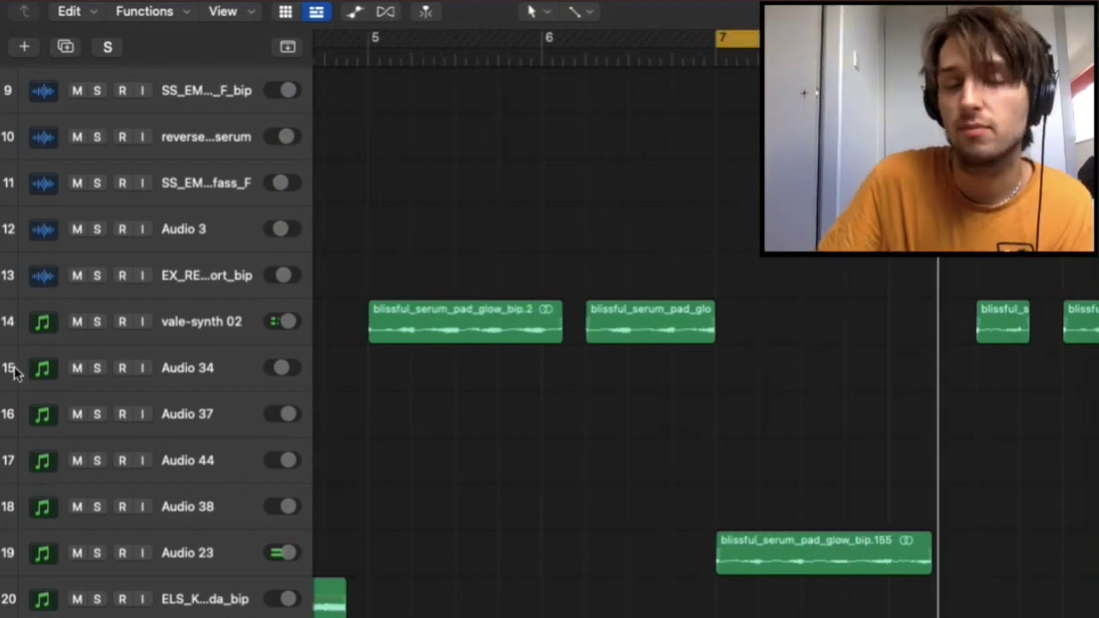
{"action": "left_click", "coordinate": [97, 322]}
{"action": "left_click", "coordinate": [97, 556]}
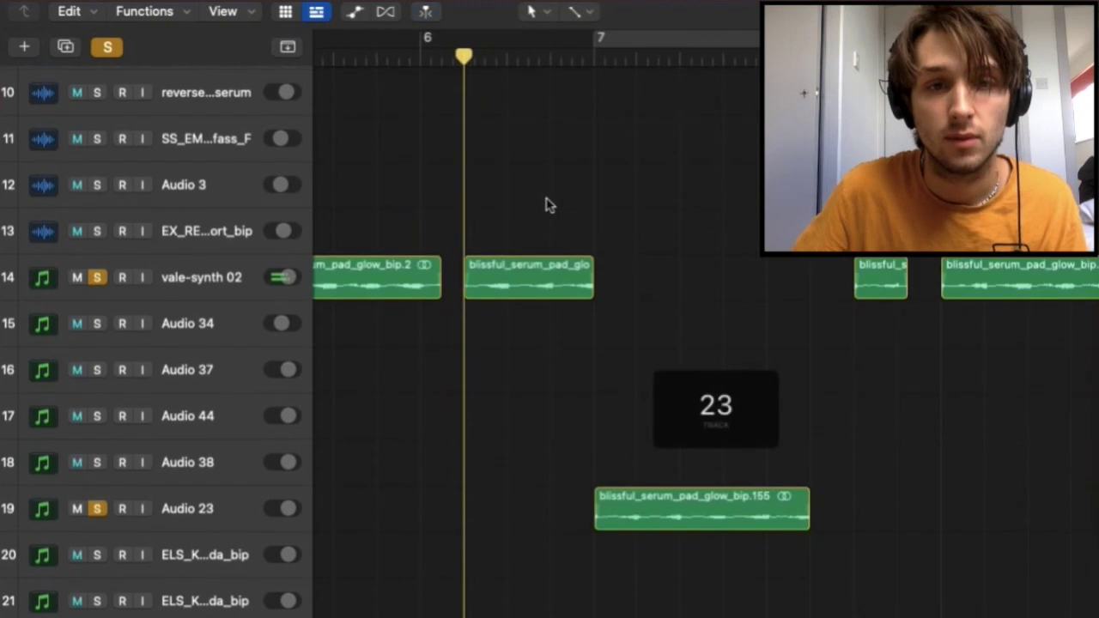
{"action": "left_click", "coordinate": [460, 606]}
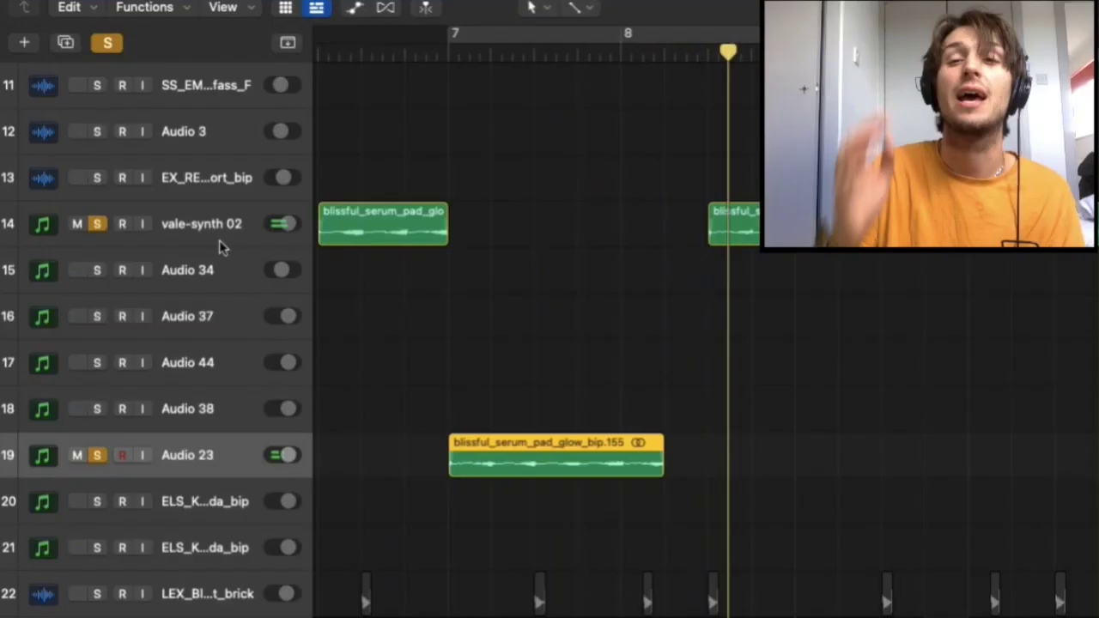
Select the vale-synth 02 track and move the cycle range to start at bar 9.
{"action": "left_click", "coordinate": [218, 241]}
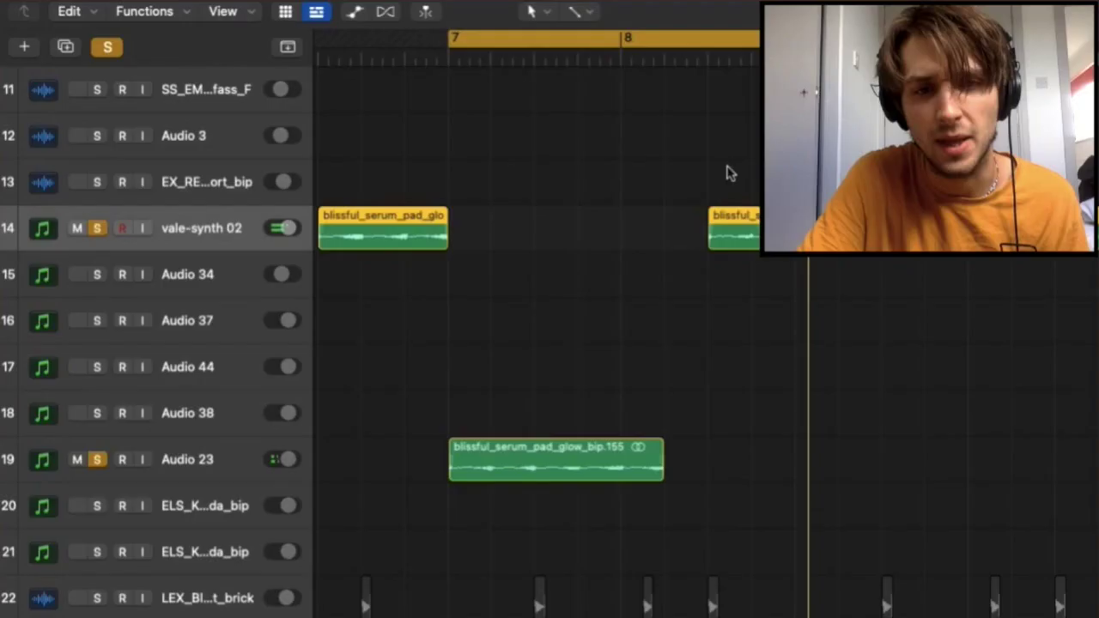
{"action": "scroll", "coordinate": [707, 153], "scroll_direction": "down", "scroll_amount": 3}
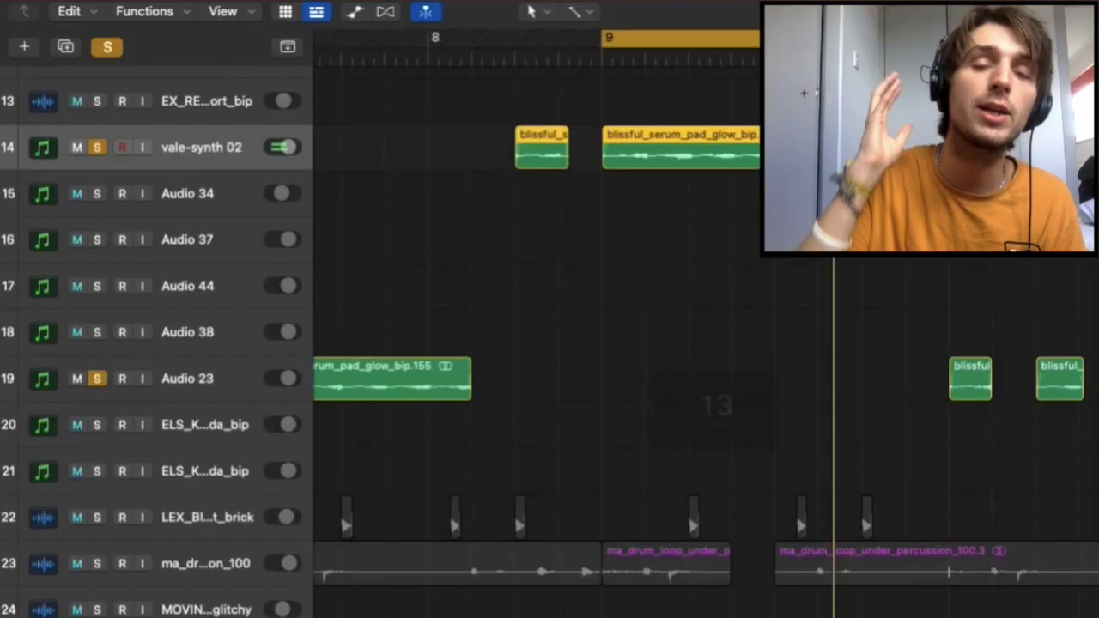
{"action": "key", "text": "space"}
Solo the SPINNI F#maj, tp_tsd and Audio 12 tracks and play them over bars 9 to 11.
{"action": "scroll", "coordinate": [796, 514], "scroll_direction": "up", "scroll_amount": 10}
{"action": "scroll", "coordinate": [730, 270], "scroll_direction": "down", "scroll_amount": 2}
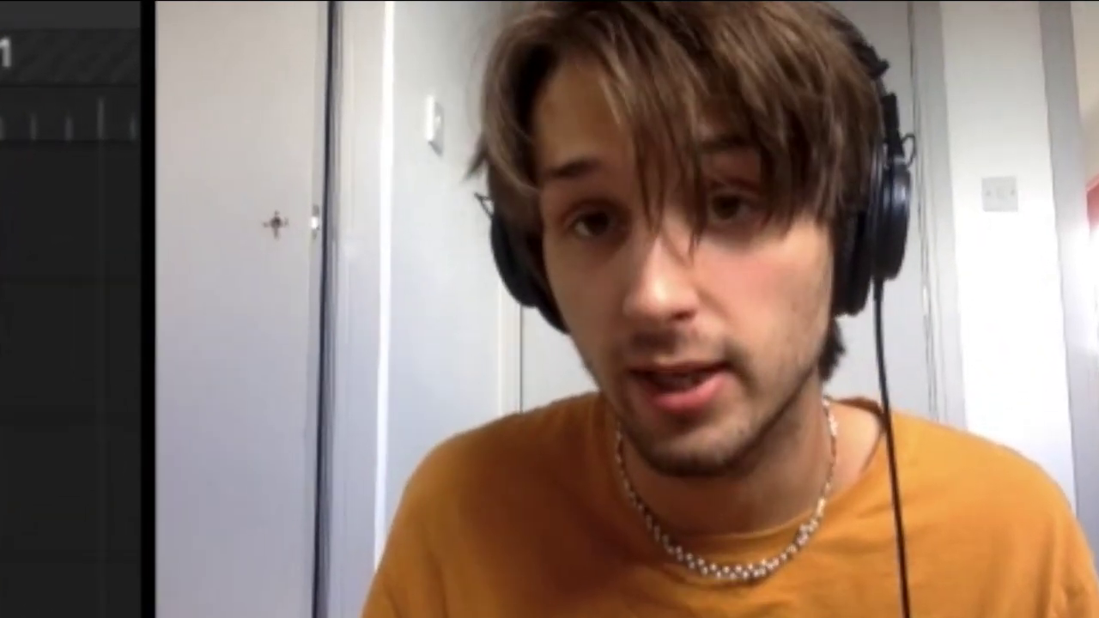
{"action": "scroll", "coordinate": [536, 170], "scroll_direction": "down", "scroll_amount": 5}
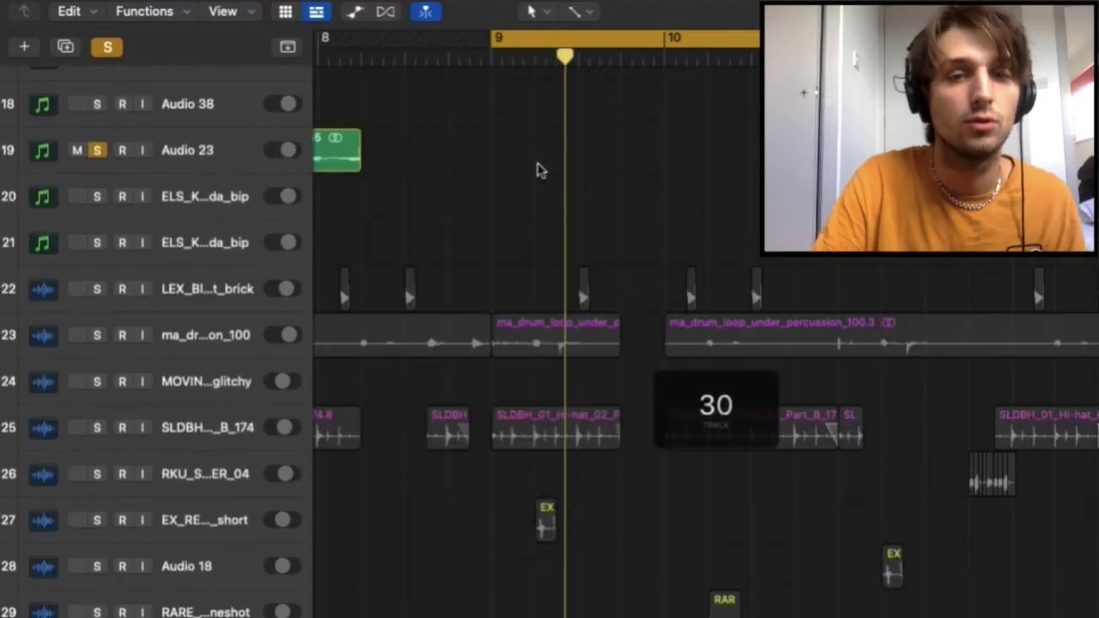
{"action": "scroll", "coordinate": [536, 169], "scroll_direction": "up", "scroll_amount": 8}
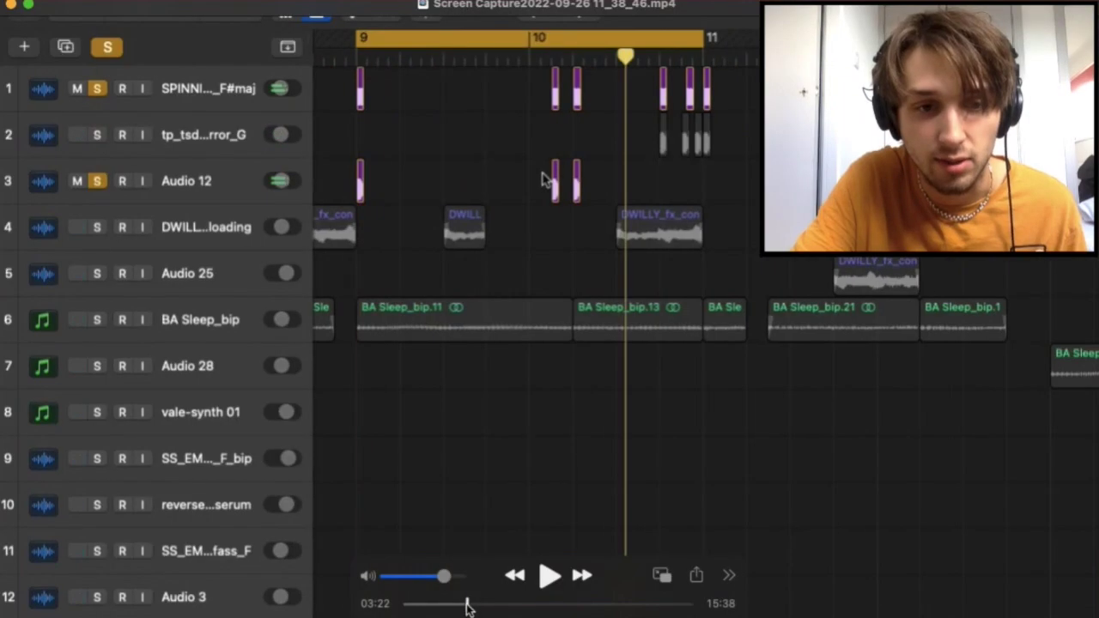
{"action": "scroll", "coordinate": [455, 128], "scroll_direction": "left", "scroll_amount": 2}
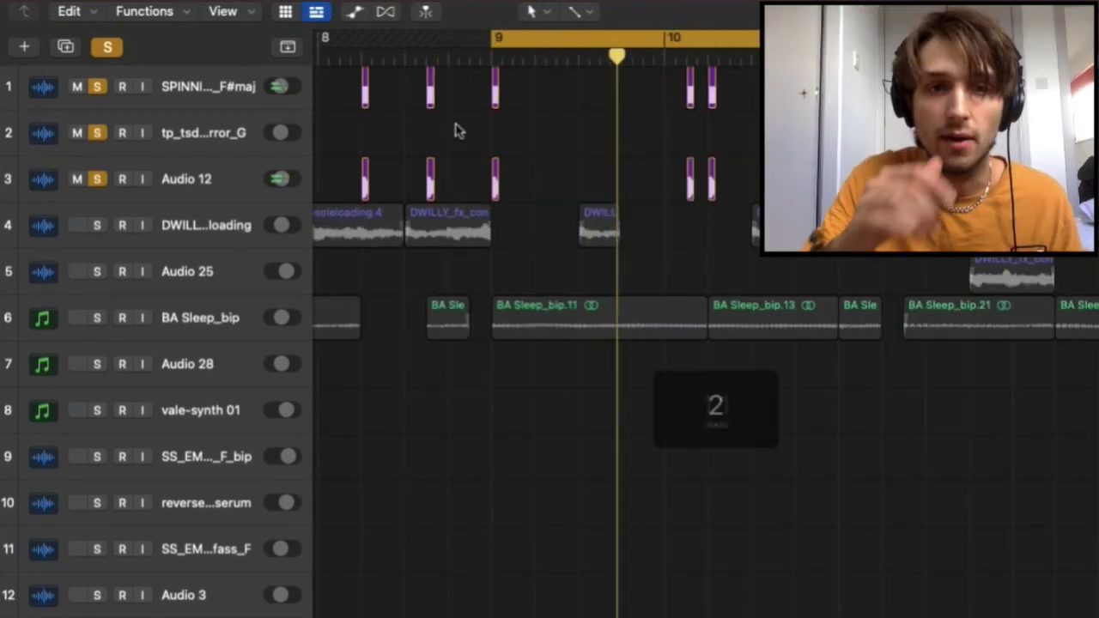
{"action": "scroll", "coordinate": [540, 169], "scroll_direction": "down", "scroll_amount": 5}
{"action": "scroll", "coordinate": [541, 169], "scroll_direction": "down", "scroll_amount": 4}
{"action": "scroll", "coordinate": [540, 169], "scroll_direction": "up", "scroll_amount": 9}
{"action": "scroll", "coordinate": [541, 169], "scroll_direction": "up", "scroll_amount": 1}
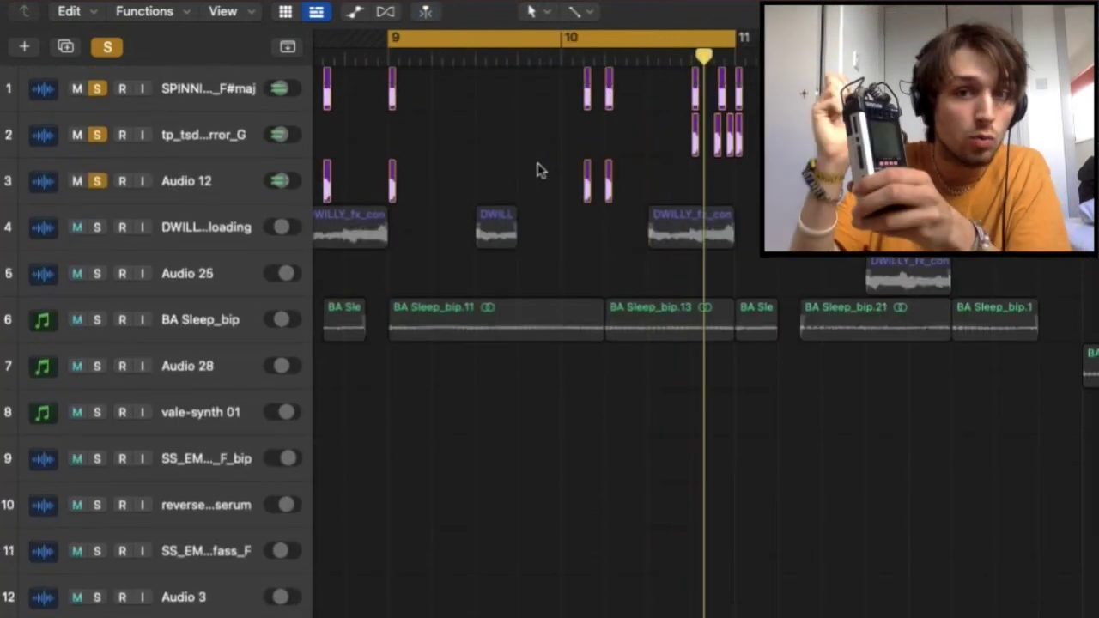
Replace the current solos with the DWILL loading and Audio 25 effects tracks, cycling bars 11 to 13.
{"action": "left_click", "coordinate": [107, 46]}
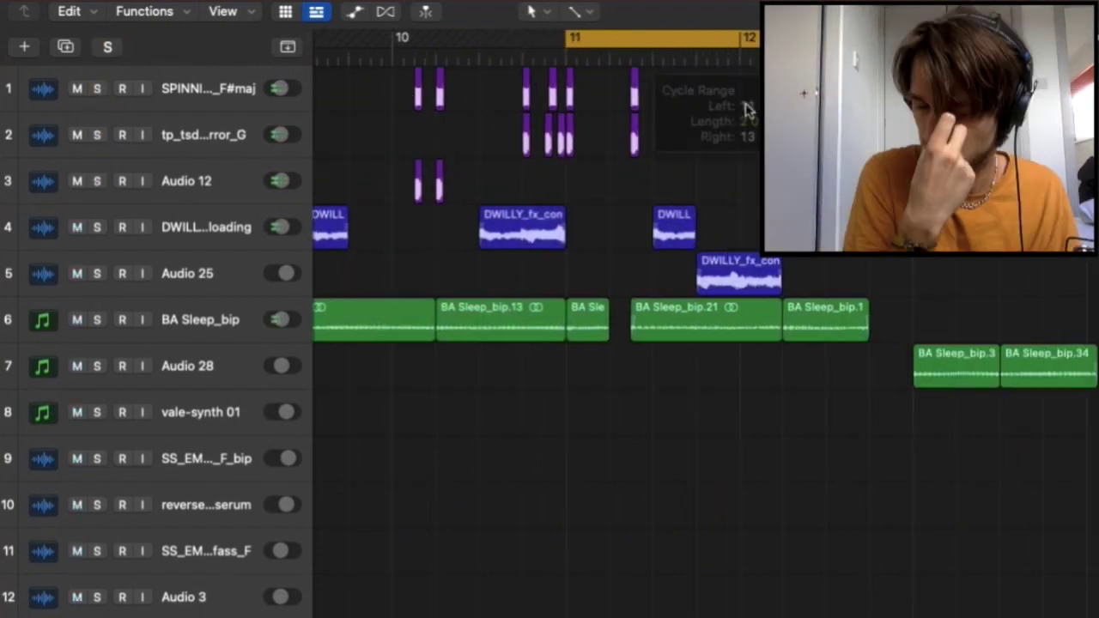
{"action": "left_click", "coordinate": [97, 227]}
{"action": "left_click", "coordinate": [97, 275]}
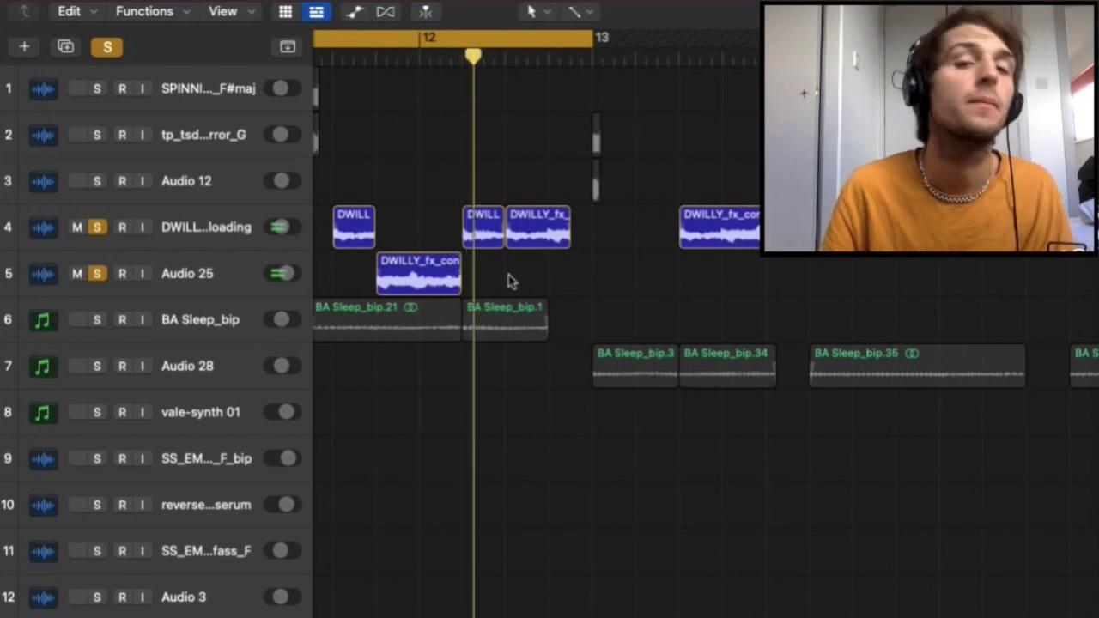
Solo the Audio 23 pad over bars 11 to 13, followed by percussion tracks 23, 25, 26 and 30.
{"action": "scroll", "coordinate": [509, 280], "scroll_direction": "down", "scroll_amount": 15}
{"action": "left_click", "coordinate": [97, 180]}
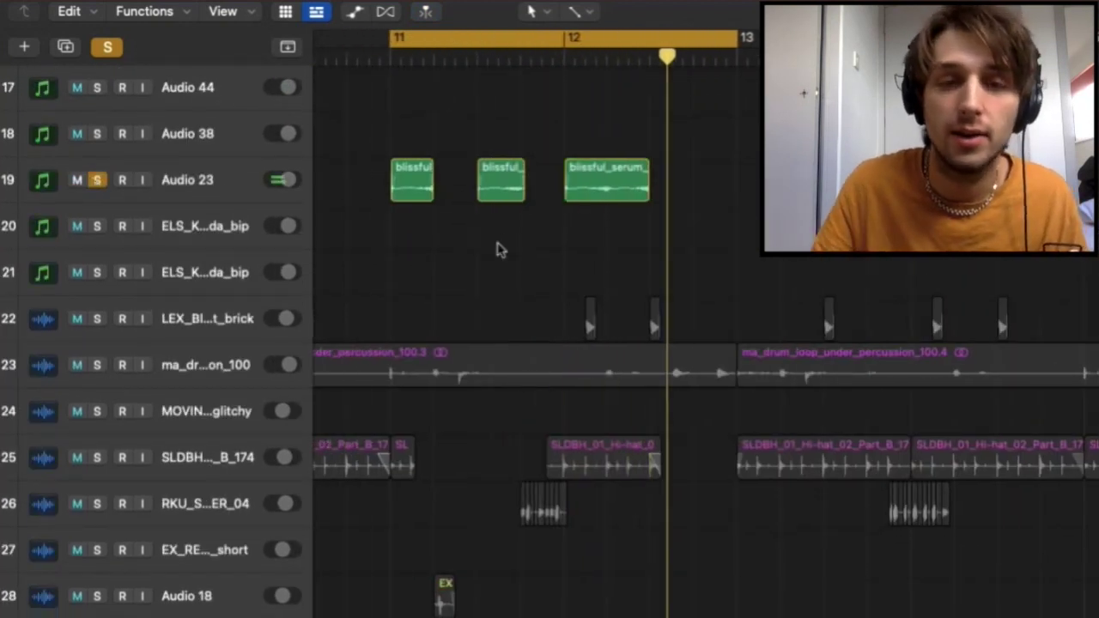
{"action": "scroll", "coordinate": [494, 249], "scroll_direction": "down", "scroll_amount": 1}
{"action": "scroll", "coordinate": [464, 256], "scroll_direction": "down", "scroll_amount": 2}
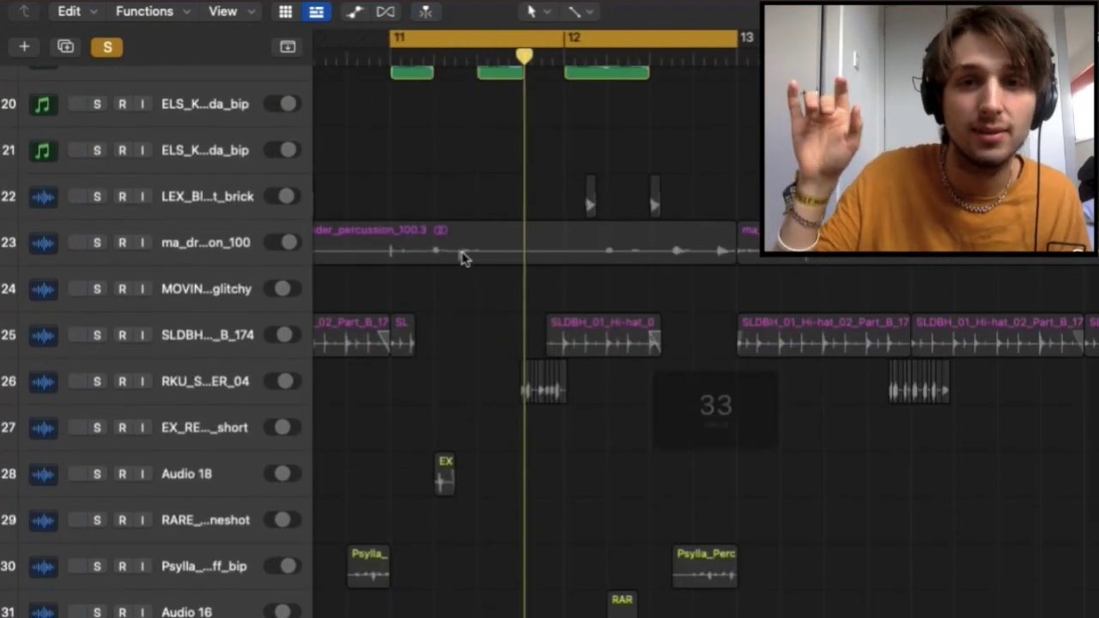
{"action": "scroll", "coordinate": [393, 343], "scroll_direction": "down", "scroll_amount": 3}
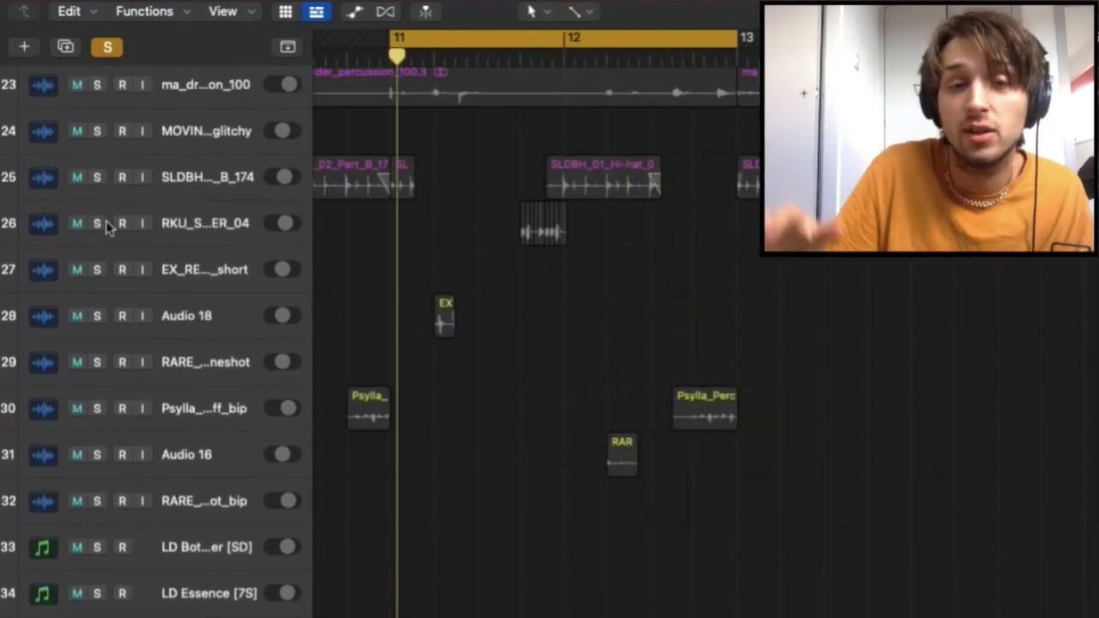
{"action": "left_click", "coordinate": [104, 221]}
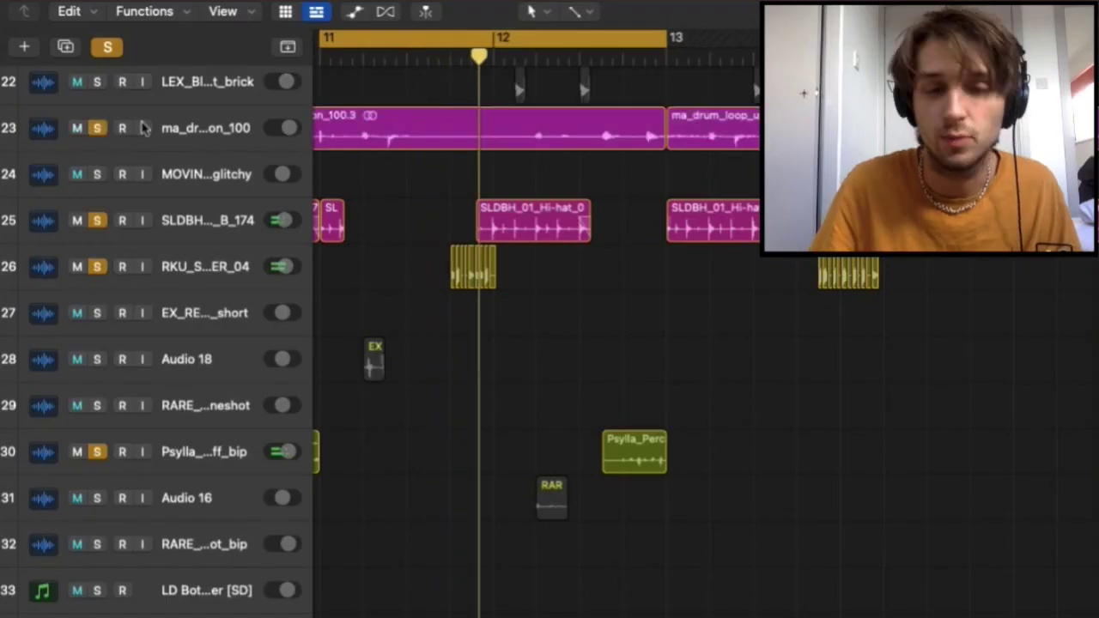
Move the cycle range to start at bar 13 and clear all track solos.
{"action": "scroll", "coordinate": [392, 135], "scroll_direction": "right", "scroll_amount": 3}
{"action": "scroll", "coordinate": [343, 142], "scroll_direction": "up", "scroll_amount": 3}
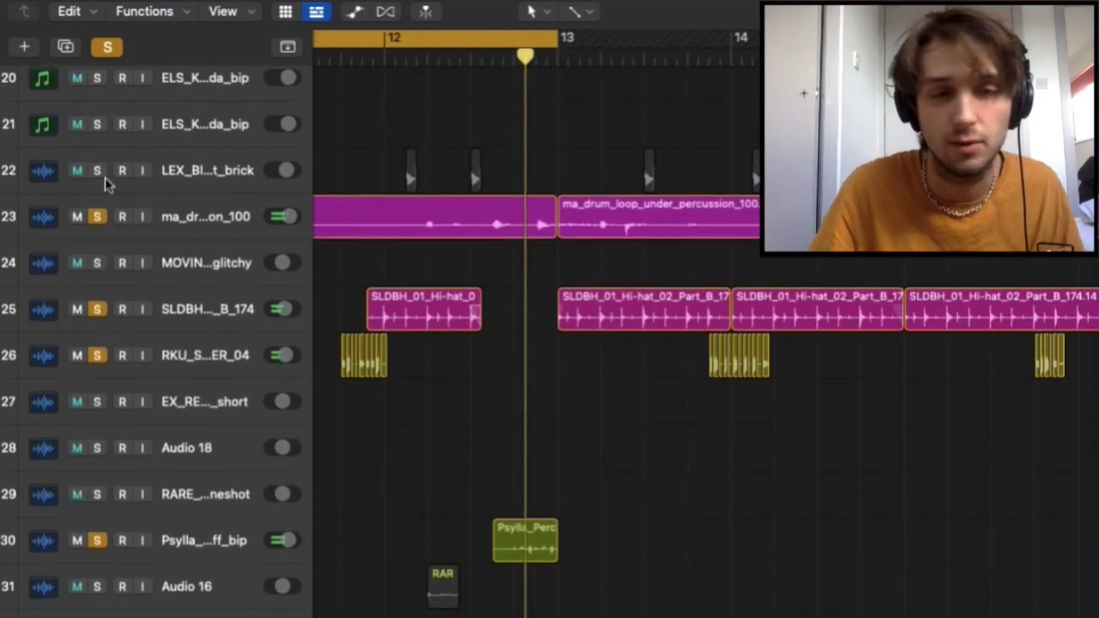
{"action": "scroll", "coordinate": [442, 152], "scroll_direction": "up", "scroll_amount": 10}
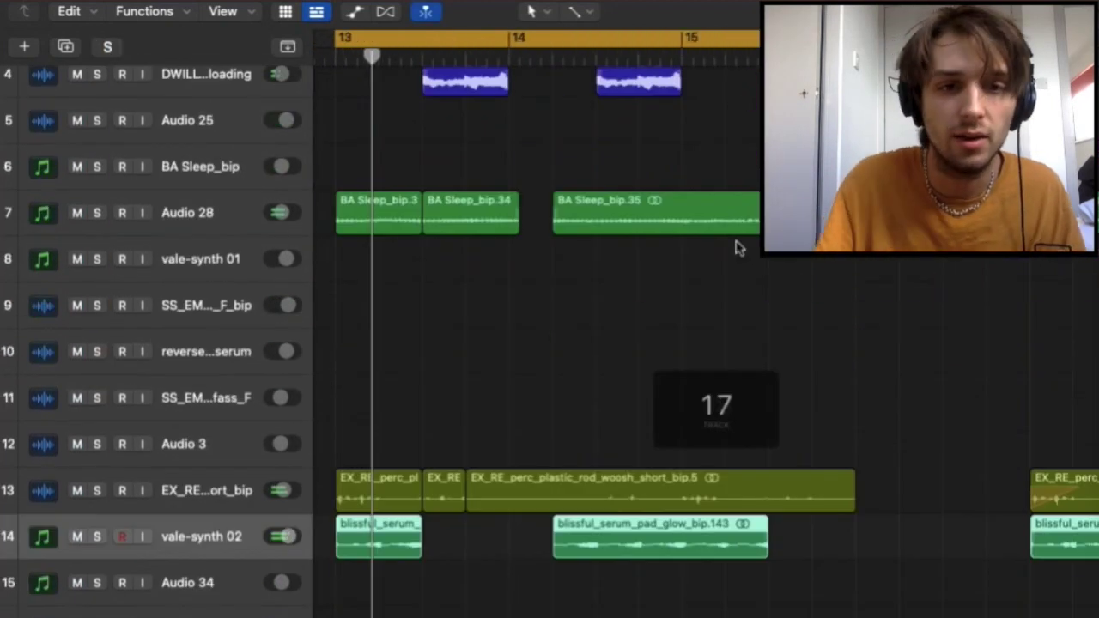
{"action": "scroll", "coordinate": [734, 247], "scroll_direction": "down", "scroll_amount": 2}
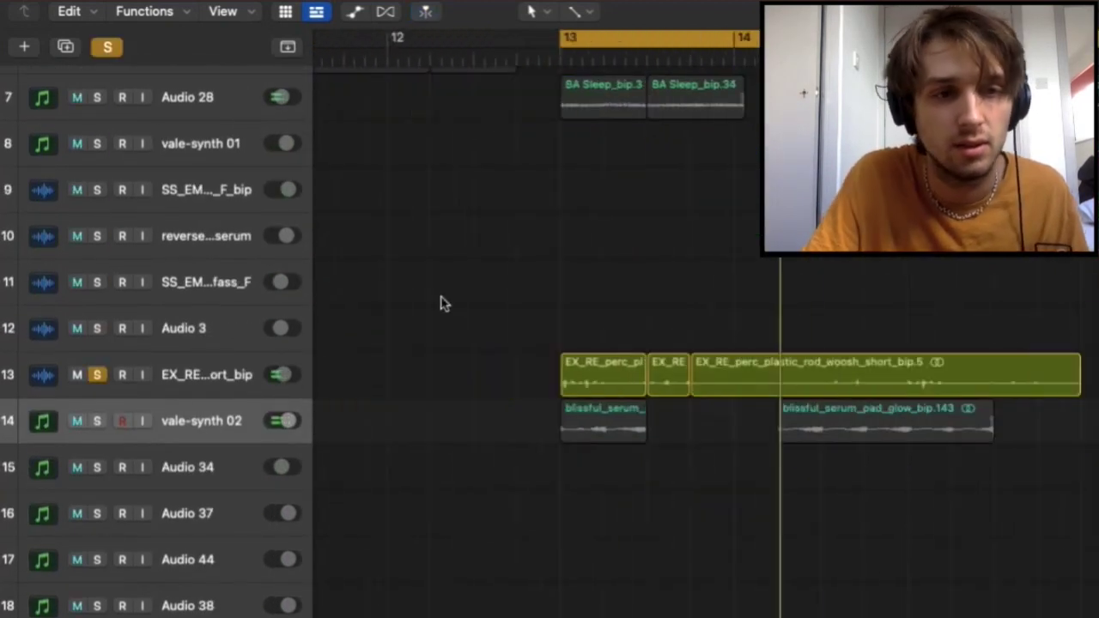
{"action": "scroll", "coordinate": [740, 99], "scroll_direction": "up", "scroll_amount": 5}
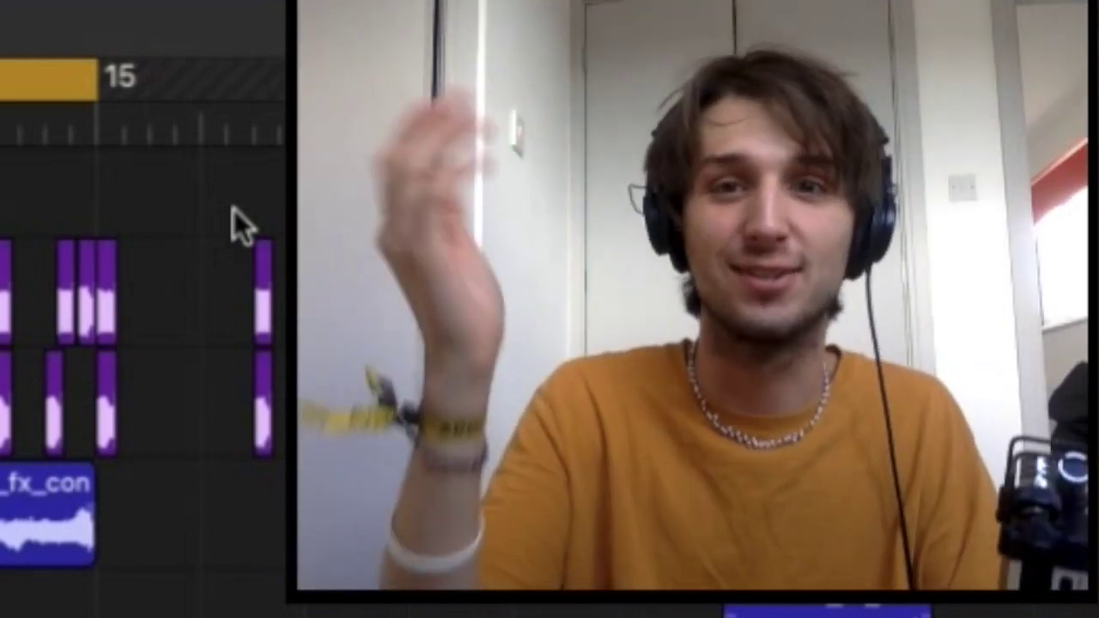
{"action": "scroll", "coordinate": [234, 210], "scroll_direction": "down", "scroll_amount": 2}
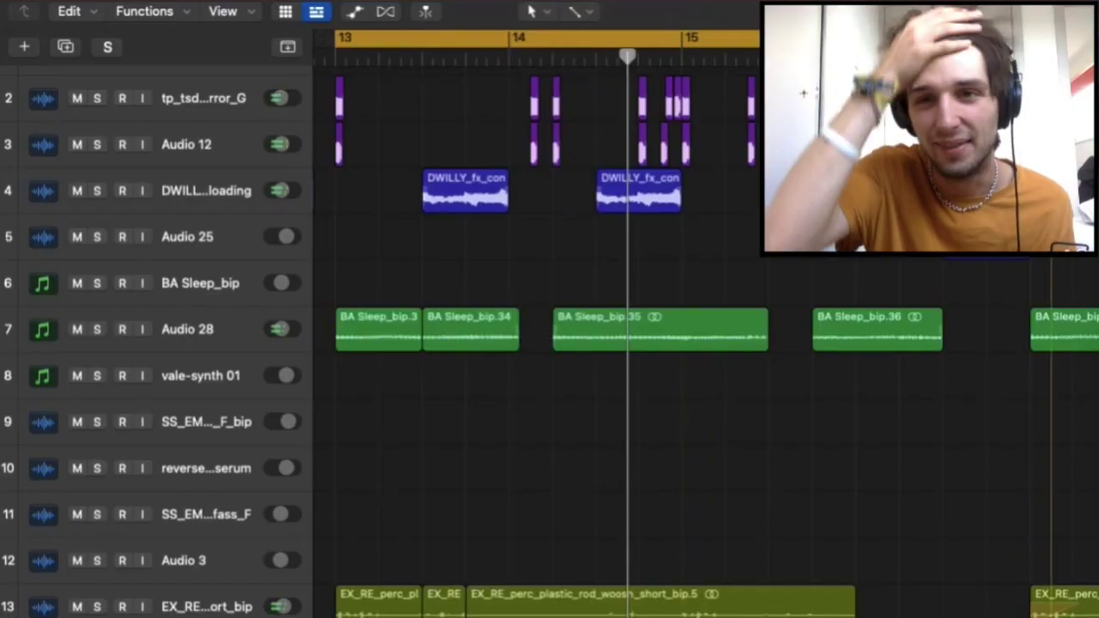
Solo the EX_RE plastic rod woosh track and play it from bar 13.
{"action": "key", "text": "space"}
{"action": "scroll", "coordinate": [736, 248], "scroll_direction": "down", "scroll_amount": 5}
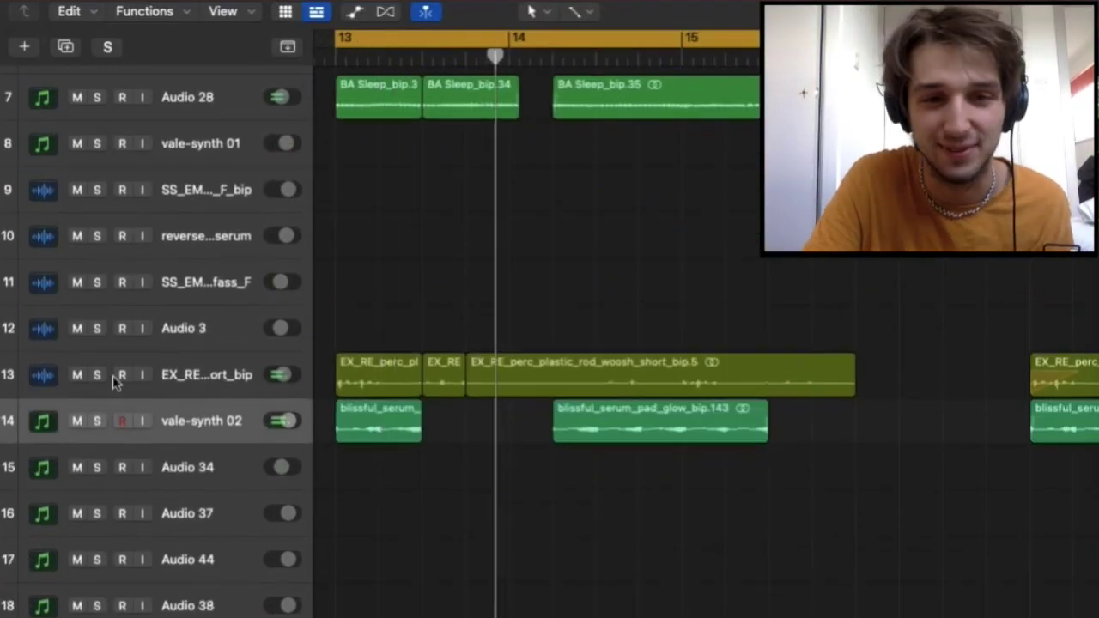
{"action": "left_click", "coordinate": [98, 376]}
{"action": "mouse_move", "coordinate": [529, 473]}
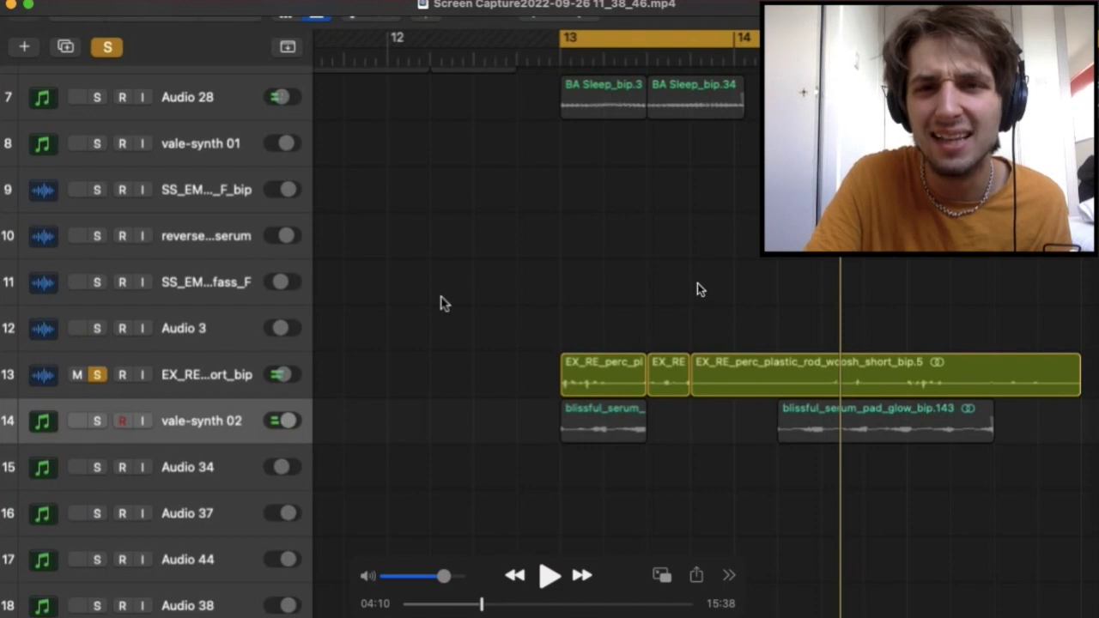
{"action": "key", "text": "space"}
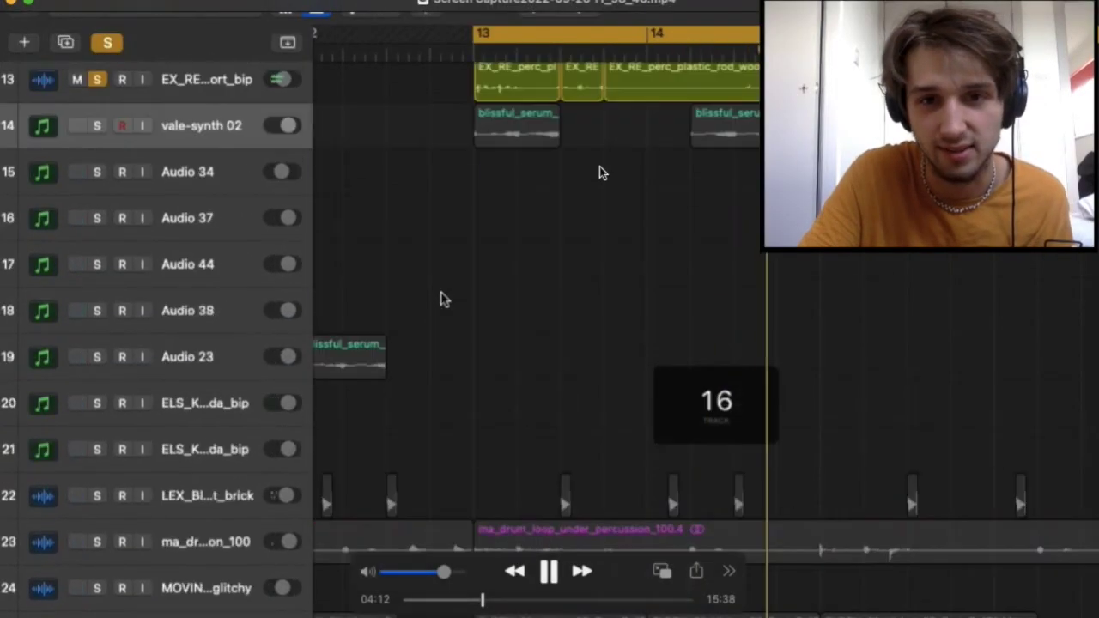
{"action": "key", "text": "space"}
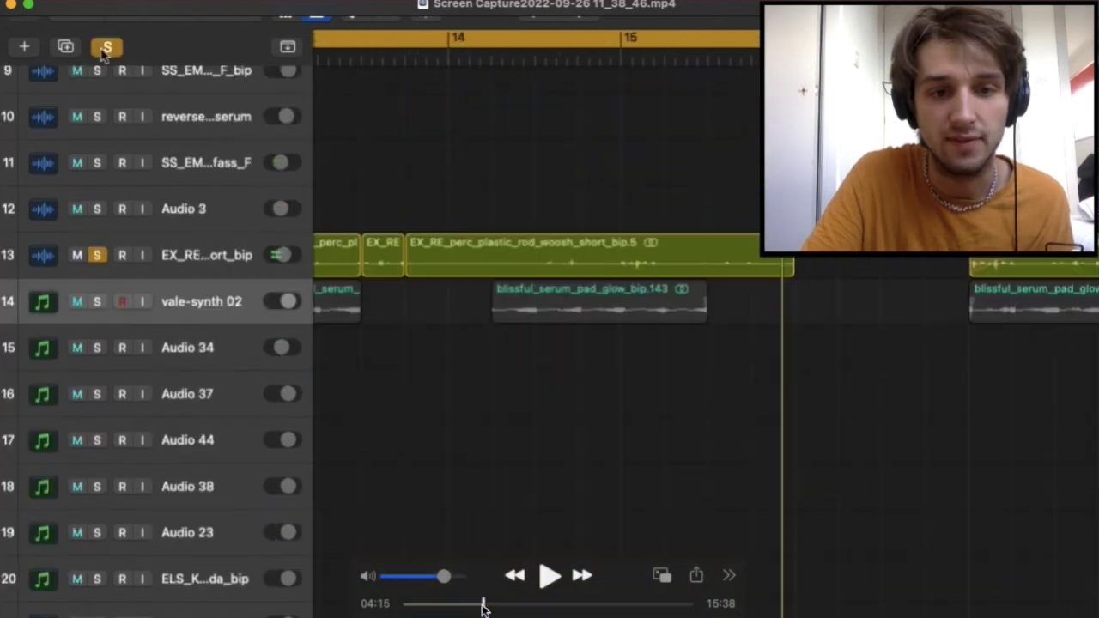
Move the cycle range to start at bar 17 and solo the EX_RE woosh track there.
{"action": "left_click", "coordinate": [483, 604]}
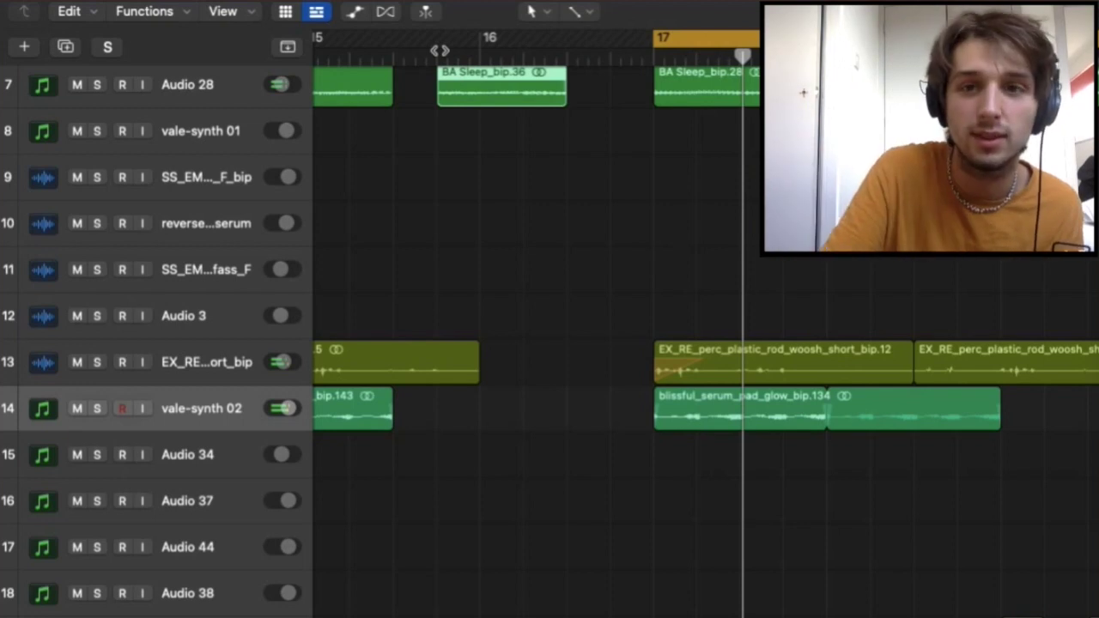
{"action": "left_click", "coordinate": [97, 361]}
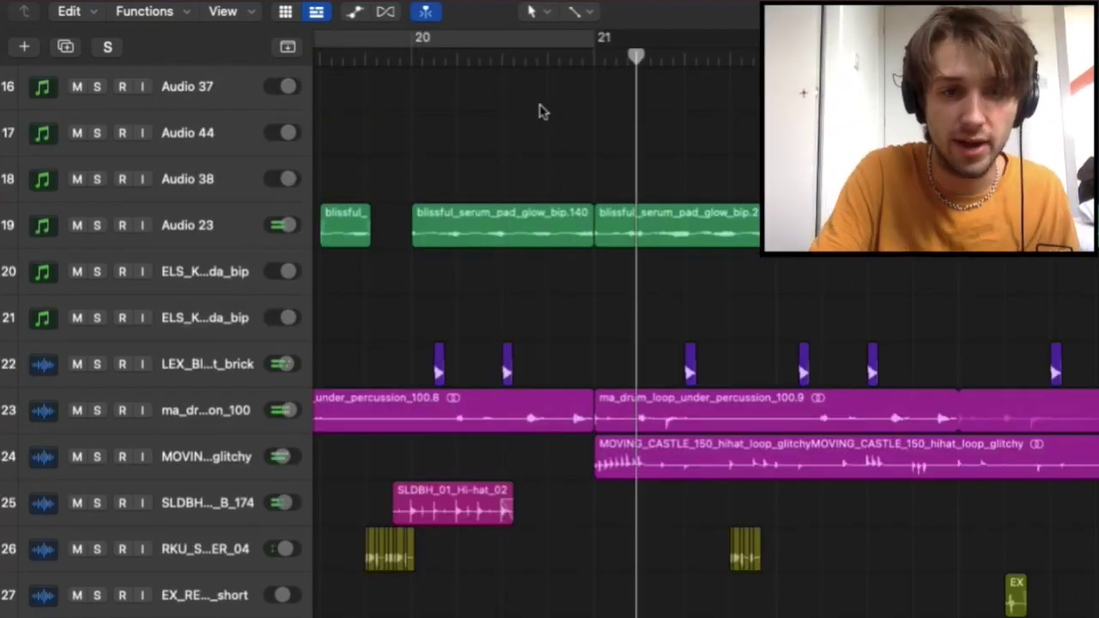
Solo the BA Sleep_bip and Audio 28 tracks and play them from bar 21.
{"action": "left_click", "coordinate": [492, 605]}
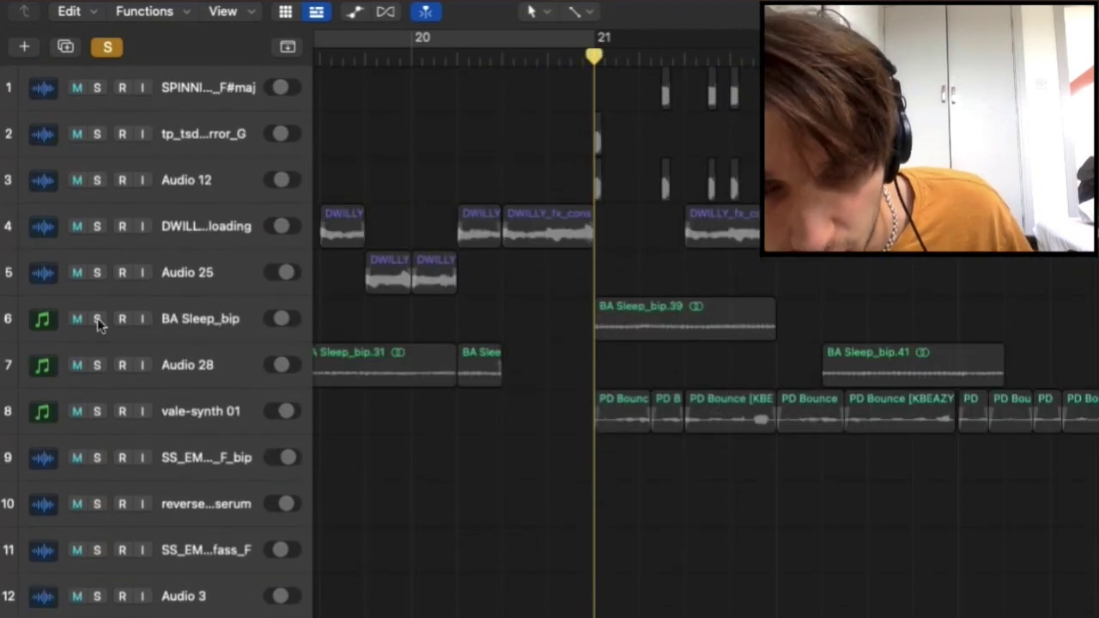
{"action": "left_click", "coordinate": [97, 319]}
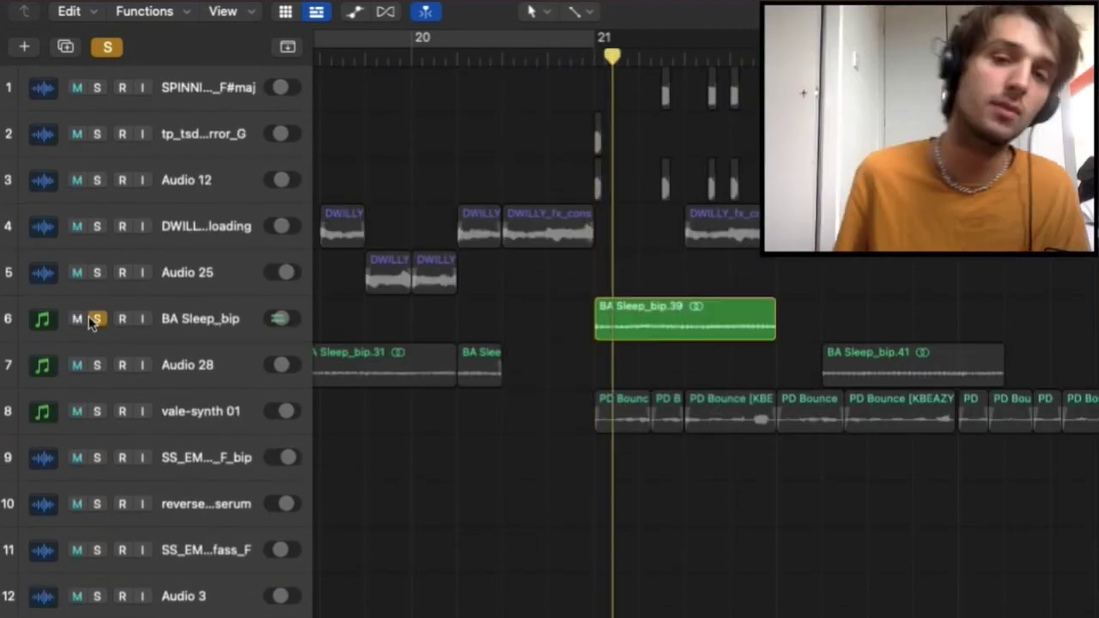
{"action": "left_click", "coordinate": [97, 365]}
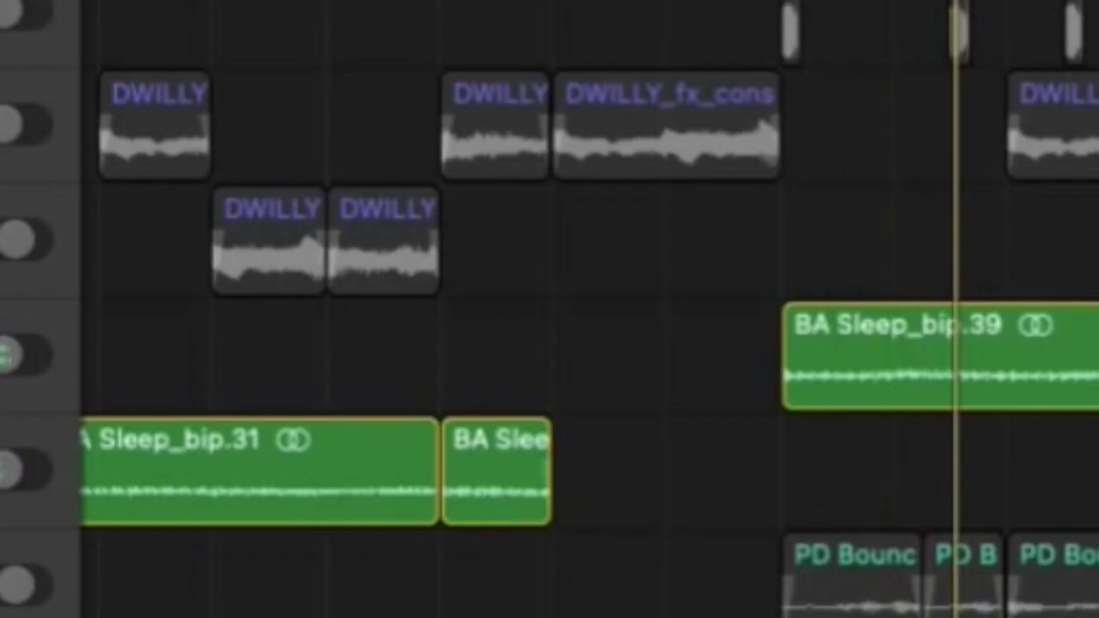
Solo the percussion layers from bar 21, including the LEX, drum loop, MOVIN glitchy, RKU, EX_RE short, Audio 18, RARE and Psylla tracks.
{"action": "scroll", "coordinate": [834, 10], "scroll_direction": "right", "scroll_amount": 5}
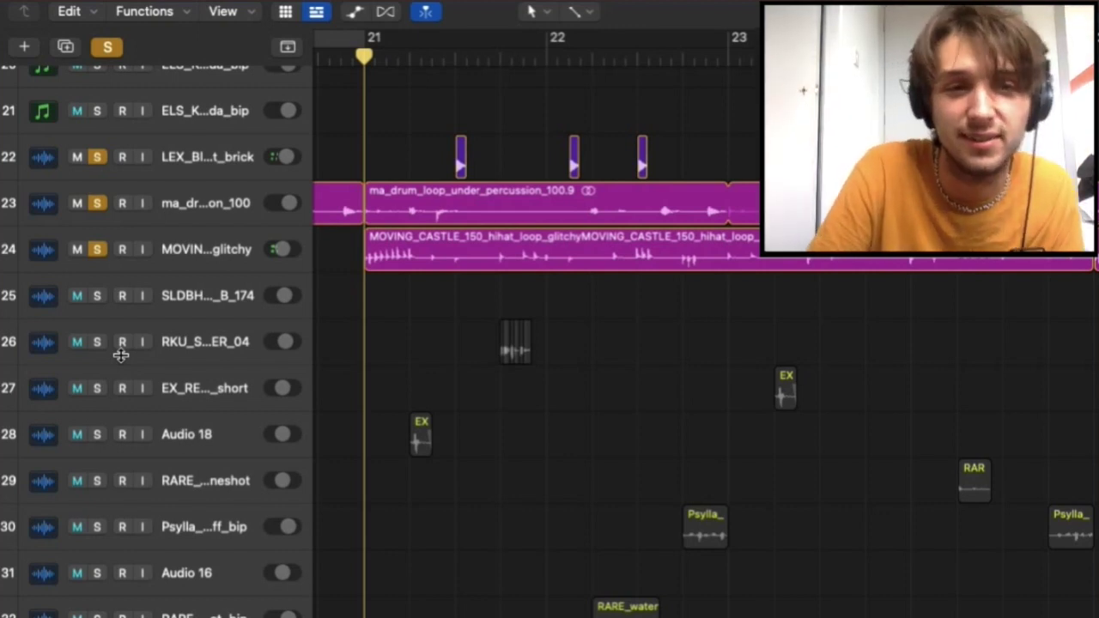
{"action": "key", "text": "s"}
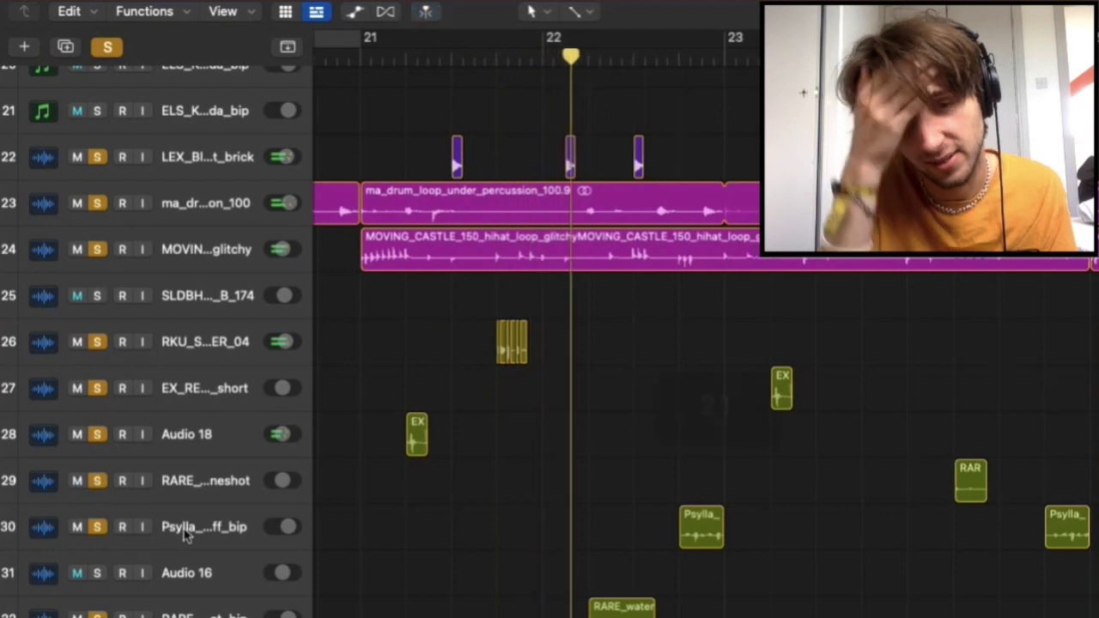
Replace the percussion solos with the vale-synth 02 track and play toward its short pad region.
{"action": "scroll", "coordinate": [97, 487], "scroll_direction": "down", "scroll_amount": 10}
{"action": "scroll", "coordinate": [183, 534], "scroll_direction": "up", "scroll_amount": 15}
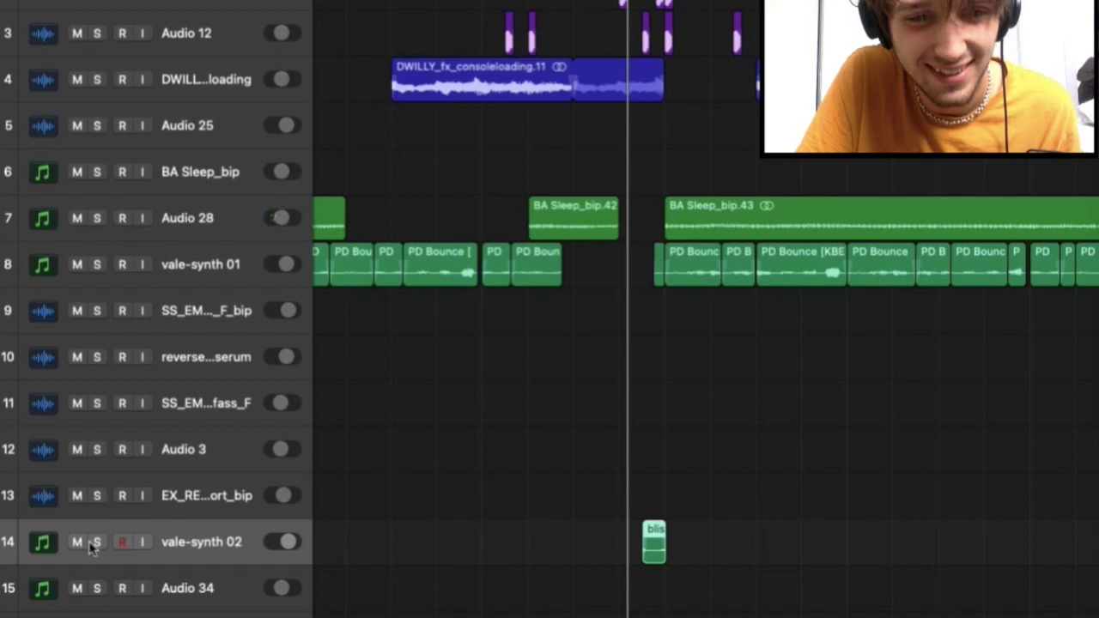
{"action": "left_click", "coordinate": [96, 545]}
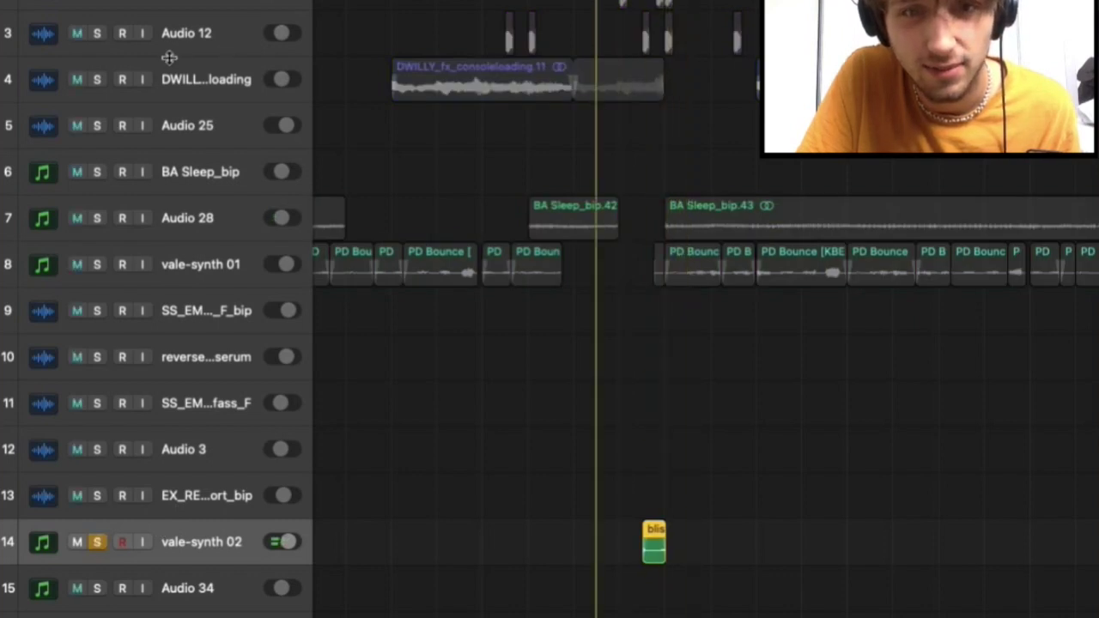
Clear the vale-synth 02 solo and play the full arrangement from before bar 25 into bar 28, reviewing the active tracks.
{"action": "key", "text": "s"}
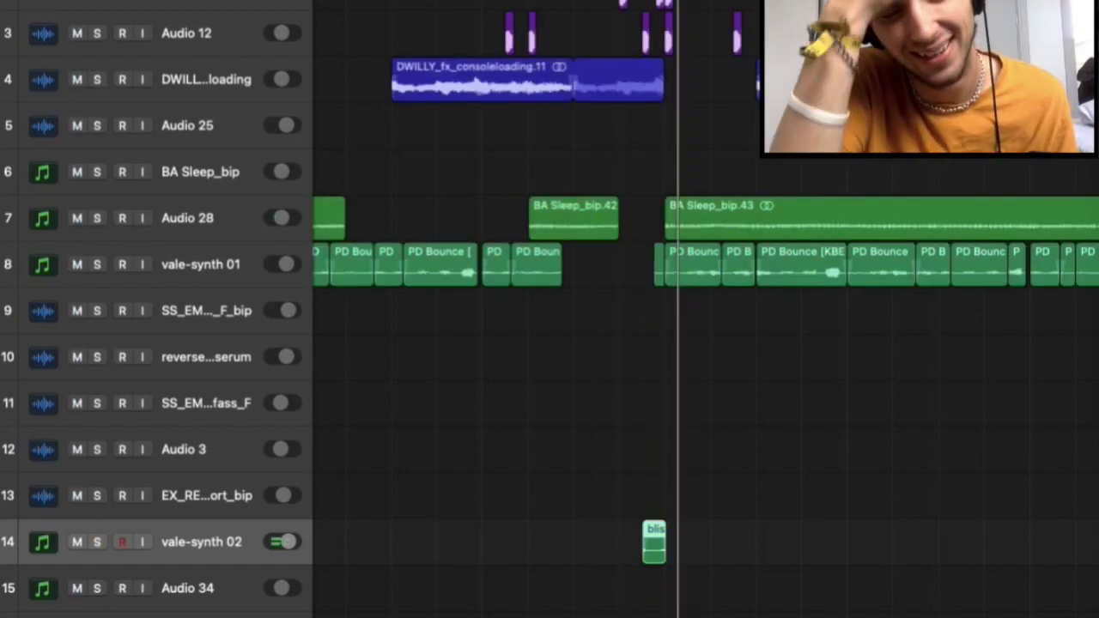
{"action": "scroll", "coordinate": [705, 344], "scroll_direction": "right", "scroll_amount": 5}
{"action": "scroll", "coordinate": [704, 344], "scroll_direction": "up", "scroll_amount": 2}
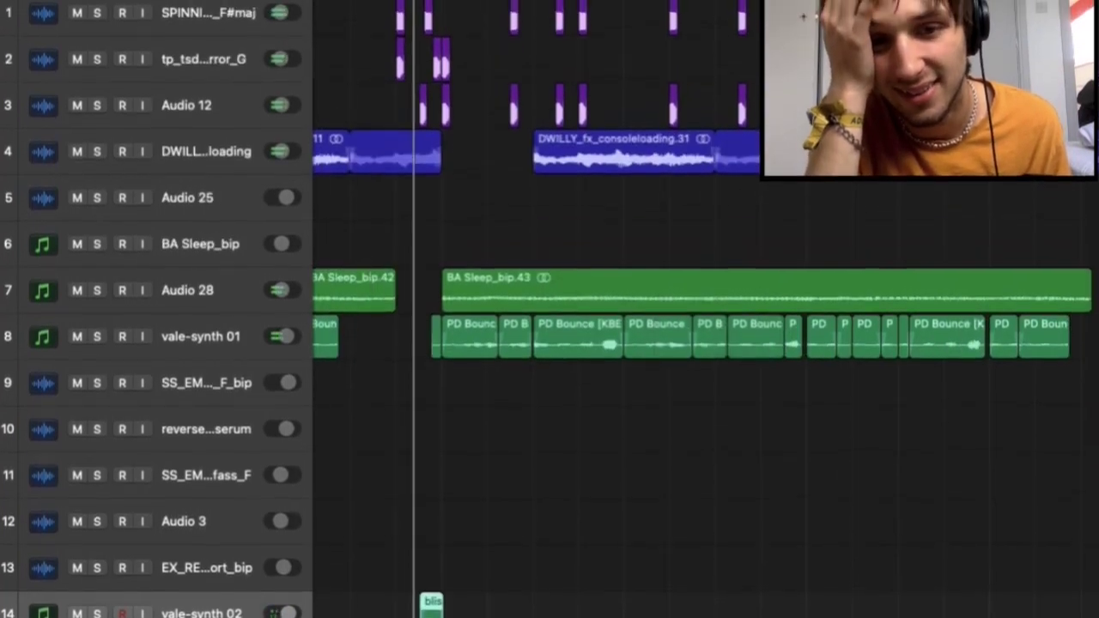
{"action": "key", "text": "space"}
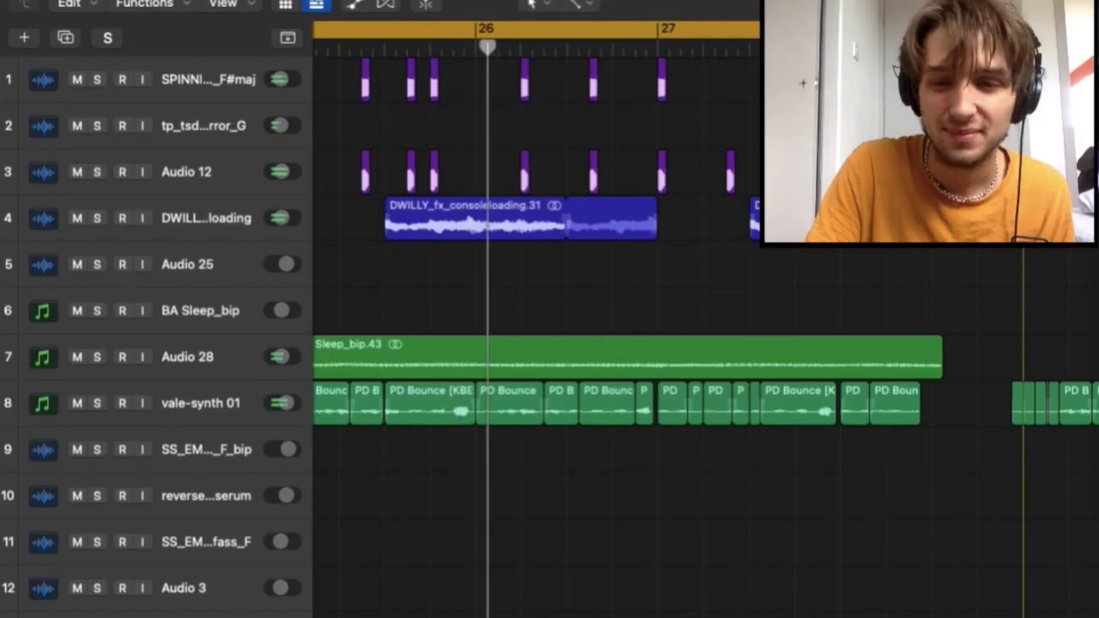
{"action": "scroll", "coordinate": [699, 238], "scroll_direction": "left", "scroll_amount": 2}
{"action": "scroll", "coordinate": [699, 238], "scroll_direction": "down", "scroll_amount": 15}
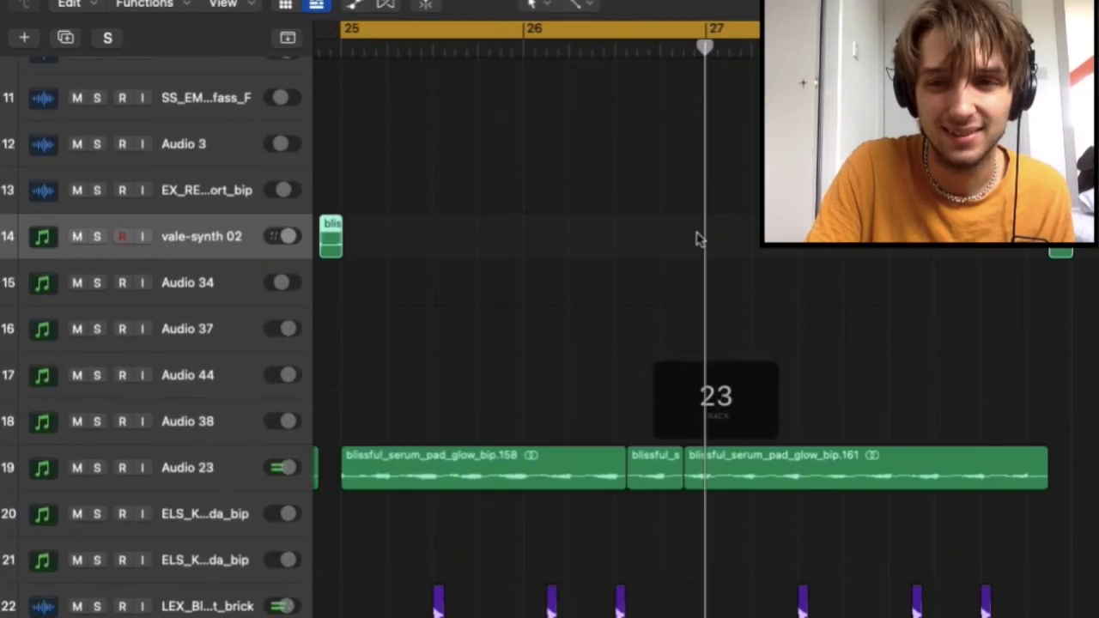
{"action": "scroll", "coordinate": [698, 238], "scroll_direction": "down", "scroll_amount": 8}
{"action": "scroll", "coordinate": [699, 238], "scroll_direction": "right", "scroll_amount": 2}
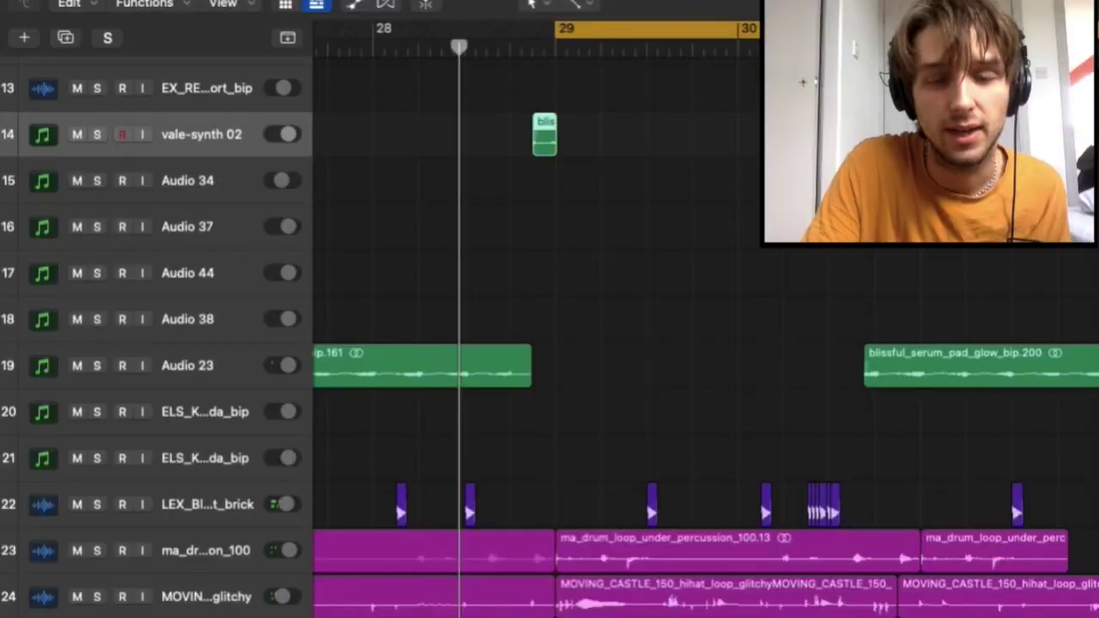
{"action": "scroll", "coordinate": [705, 344], "scroll_direction": "down", "scroll_amount": 4}
{"action": "scroll", "coordinate": [704, 344], "scroll_direction": "left", "scroll_amount": 3}
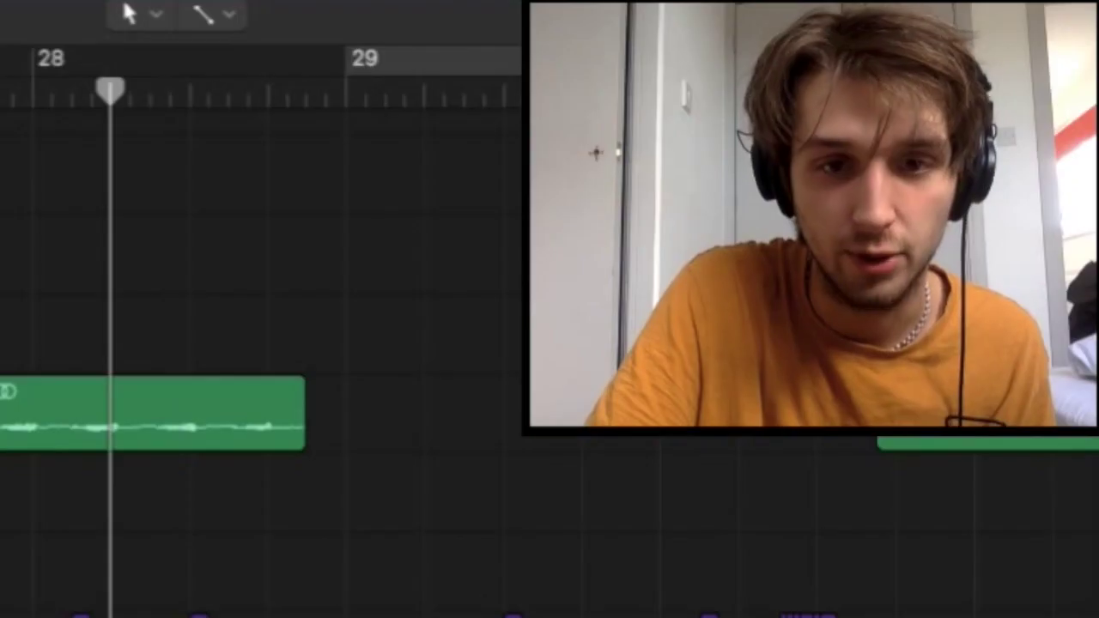
Solo the MOVING_CASTLE hi-hat loop track and inspect the flex markers in its region at bar 29.
{"action": "key", "text": "space"}
{"action": "left_click", "coordinate": [668, 485]}
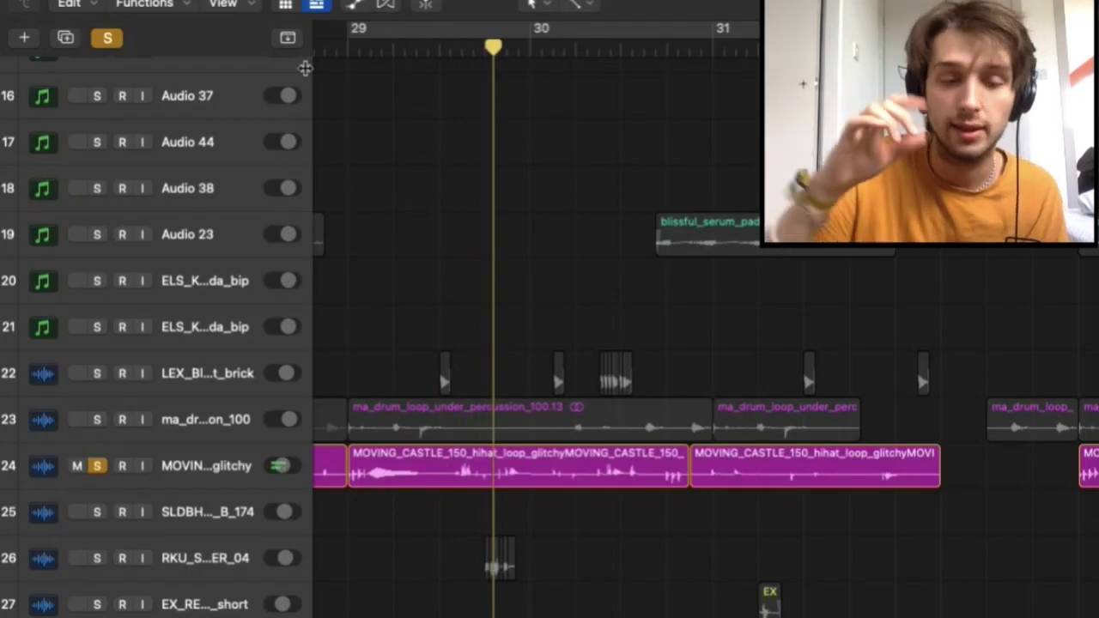
{"action": "key", "text": "cmd+Down"}
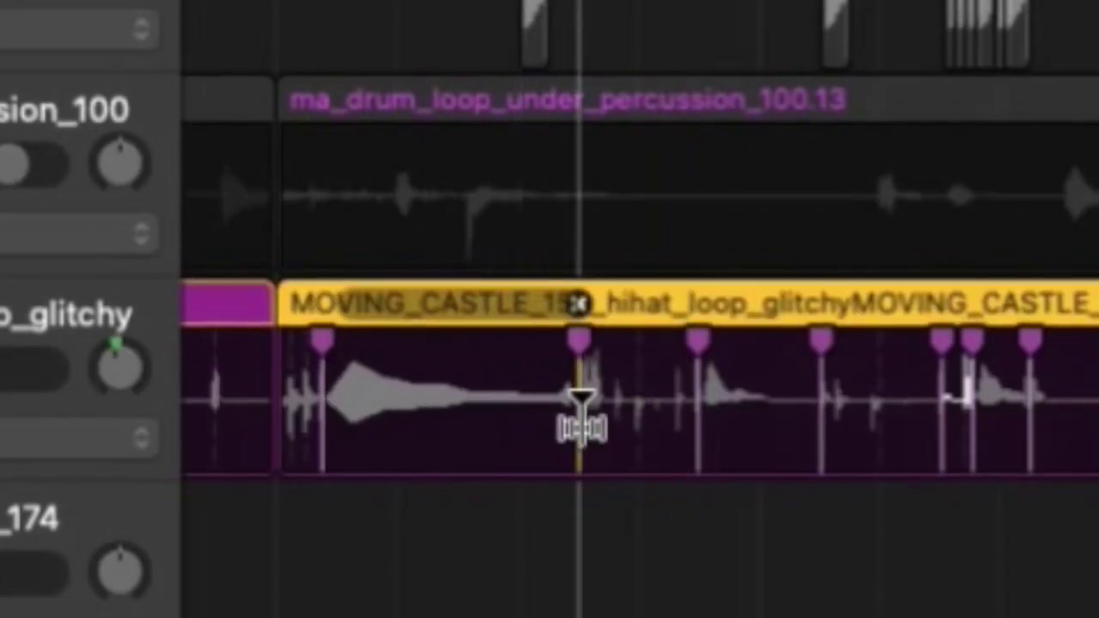
{"action": "left_click", "coordinate": [711, 432]}
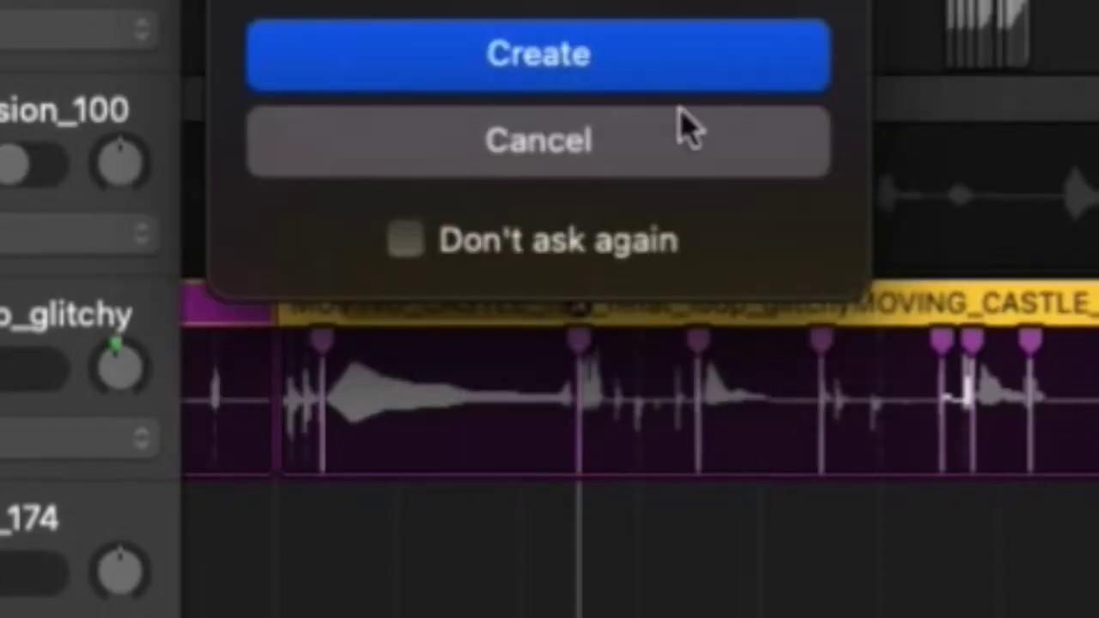
{"action": "left_click", "coordinate": [640, 76]}
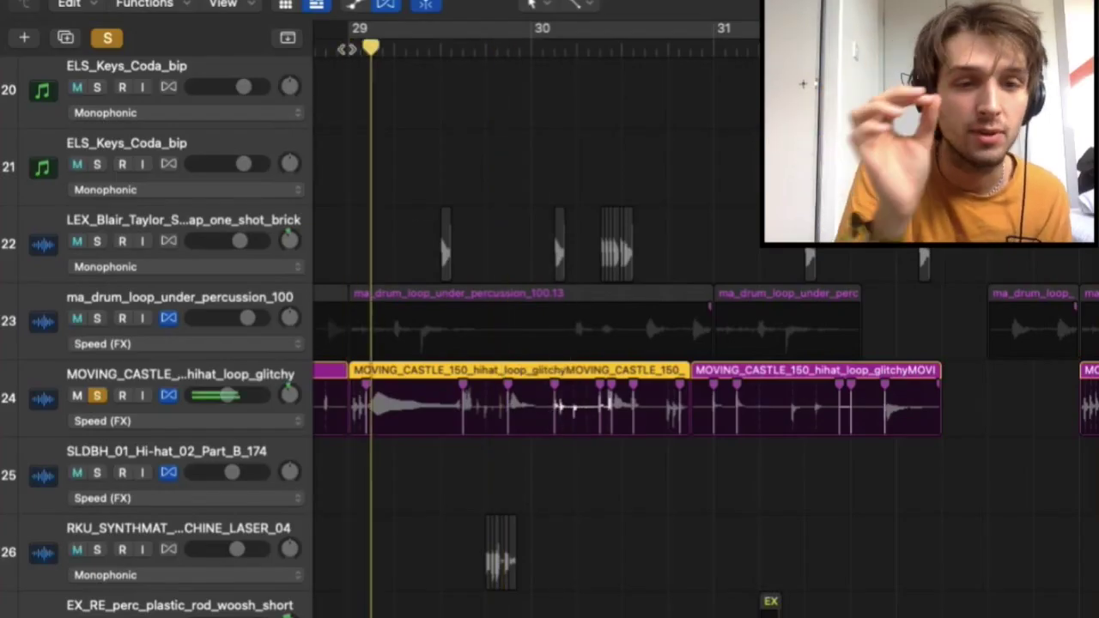
Add the RKU laser, LEX one-shot and ma_drum_loop tracks to the solo and play them from bar 29.
{"action": "scroll", "coordinate": [494, 302], "scroll_direction": "down", "scroll_amount": 3}
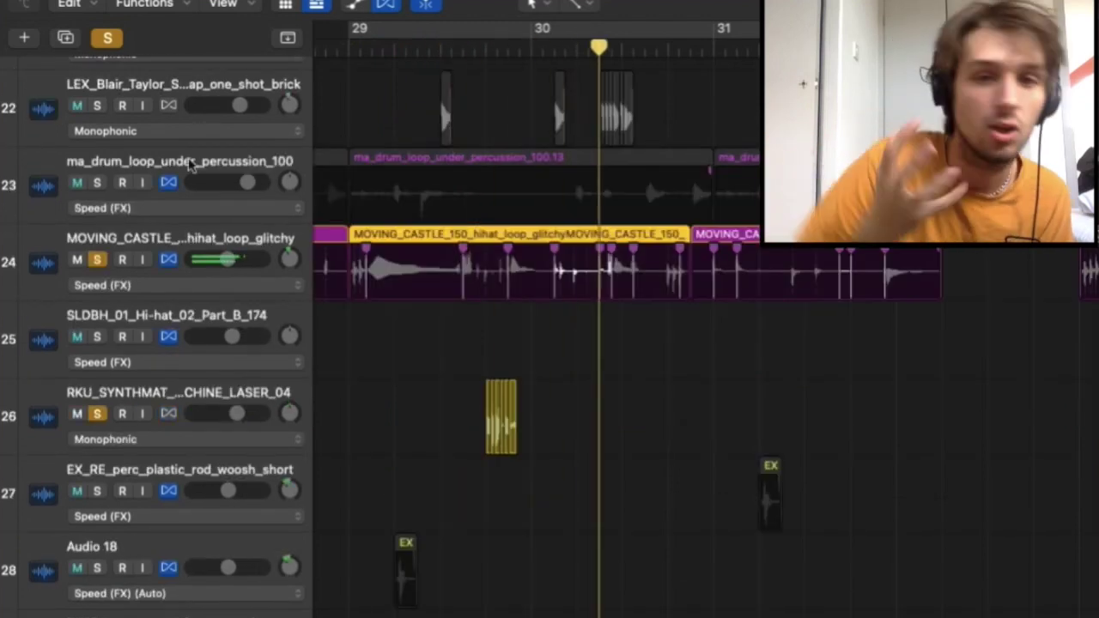
{"action": "left_click", "coordinate": [99, 104]}
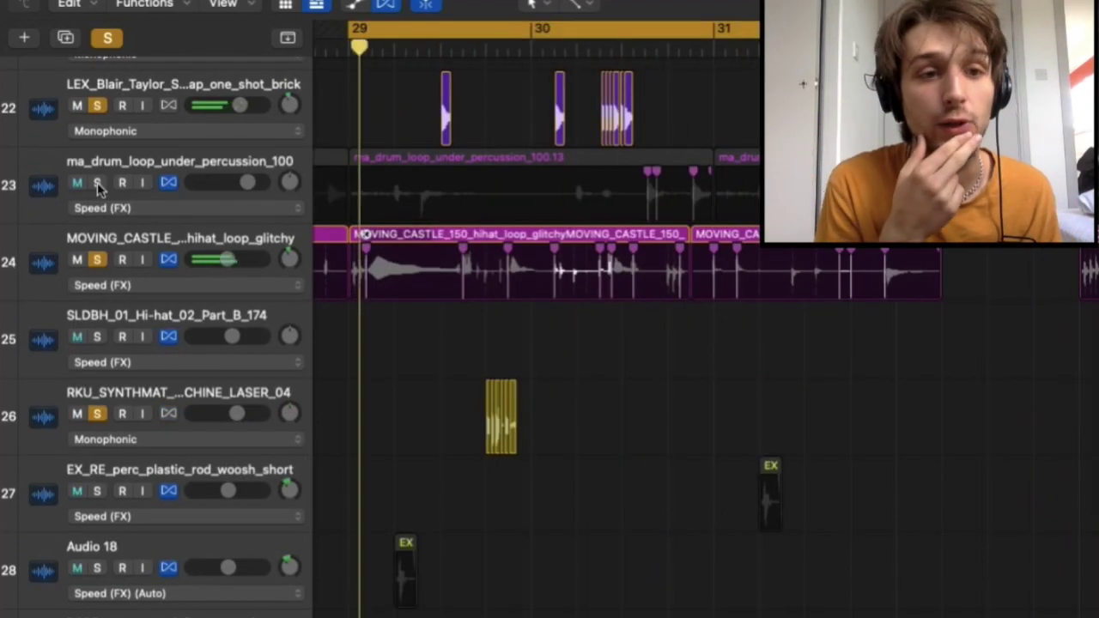
{"action": "left_click", "coordinate": [99, 187]}
Replace the percussion solos with vale-synth 01 and play its chopped regions up to bar 32.
{"action": "scroll", "coordinate": [450, 163], "scroll_direction": "up", "scroll_amount": 20}
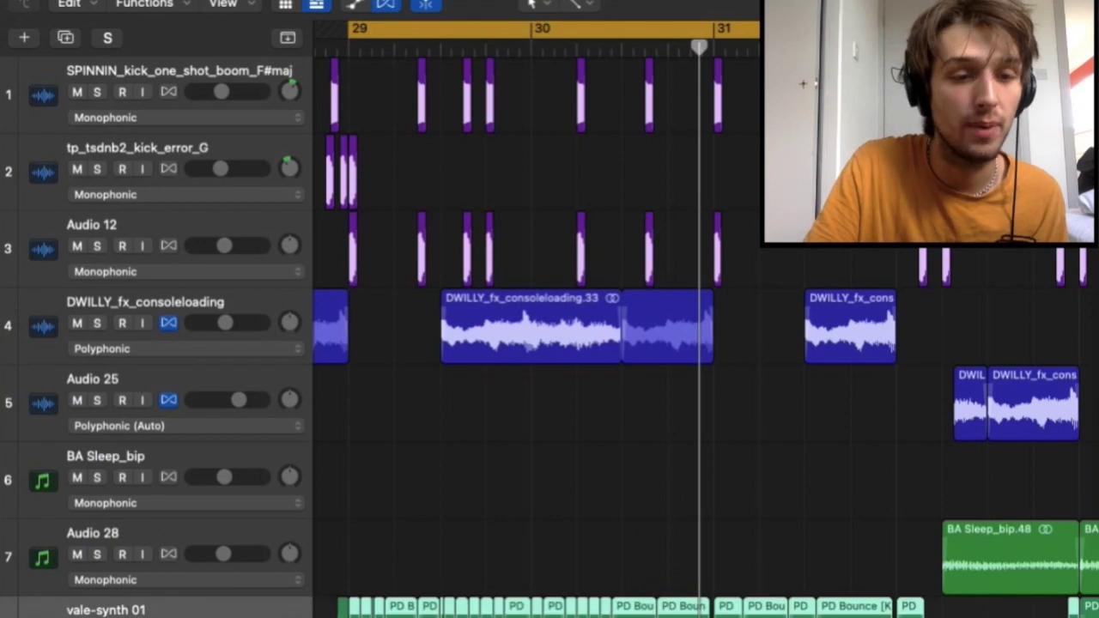
{"action": "key", "text": "s"}
{"action": "scroll", "coordinate": [424, 554], "scroll_direction": "left", "scroll_amount": 5}
{"action": "scroll", "coordinate": [432, 548], "scroll_direction": "down", "scroll_amount": 3}
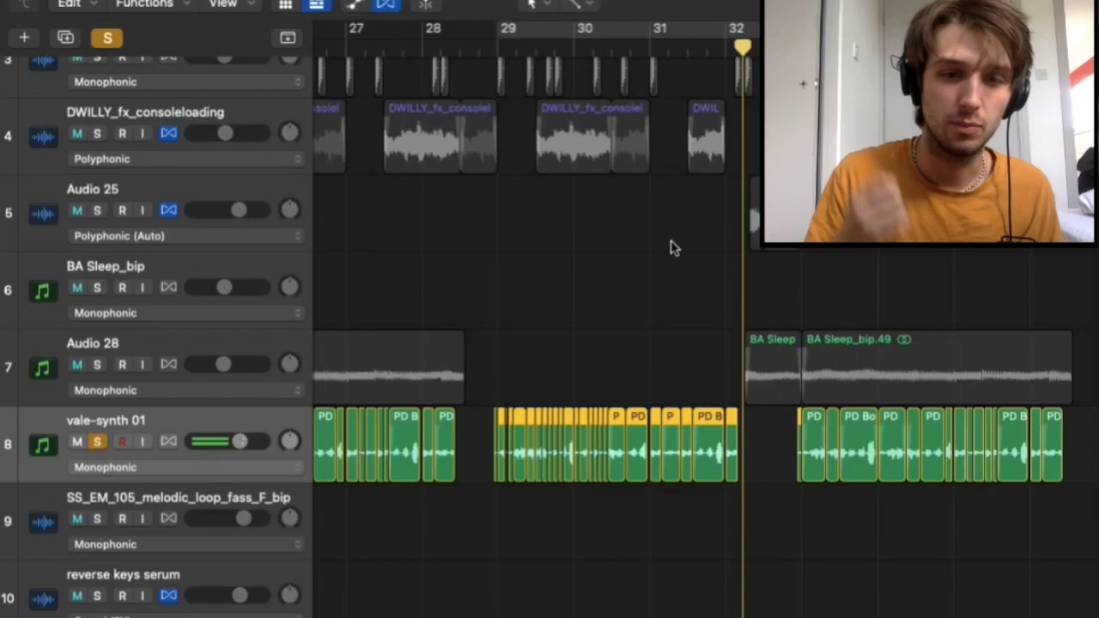
Clear the vale-synth 01 solo and play the full arrangement from bar 33 into the section at bar 37.
{"action": "key", "text": "Delete"}
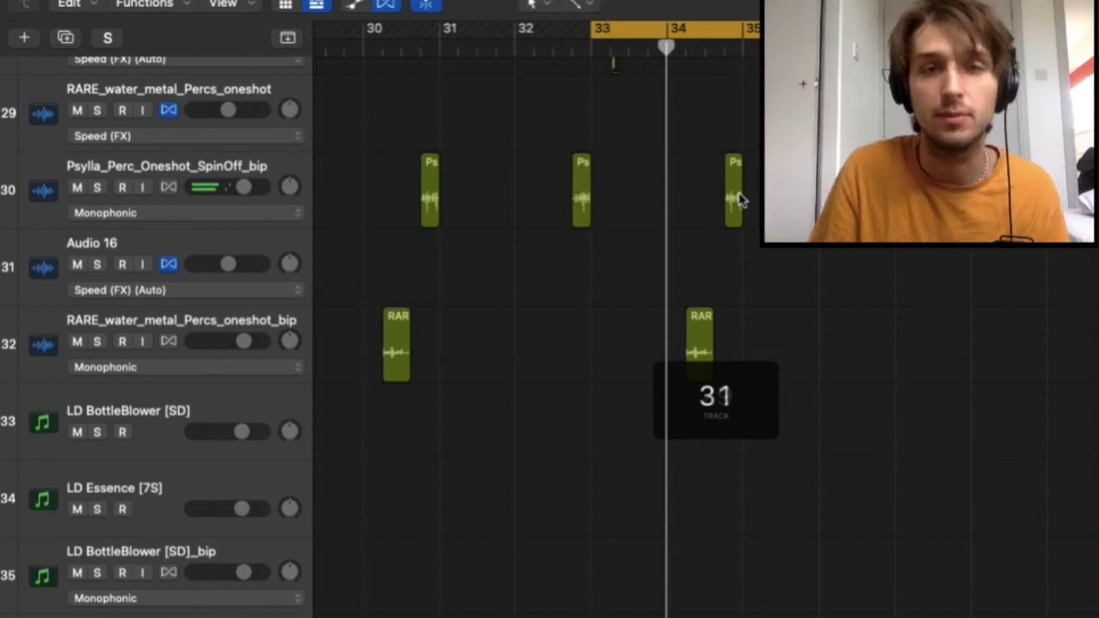
{"action": "scroll", "coordinate": [739, 199], "scroll_direction": "up", "scroll_amount": 15}
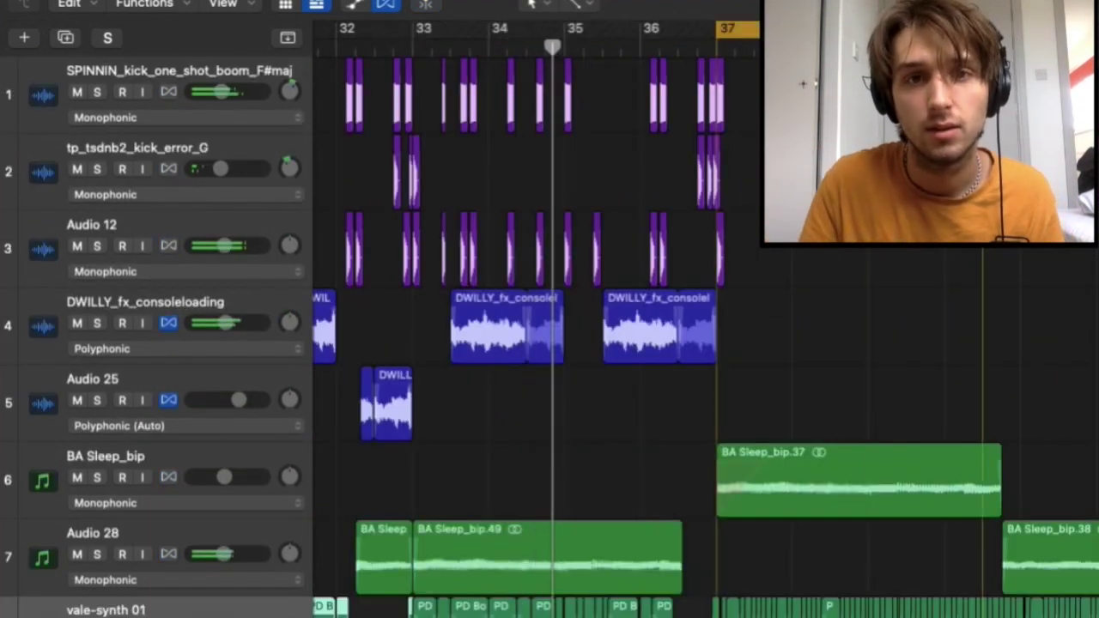
{"action": "scroll", "coordinate": [97, 369], "scroll_direction": "down", "scroll_amount": 3}
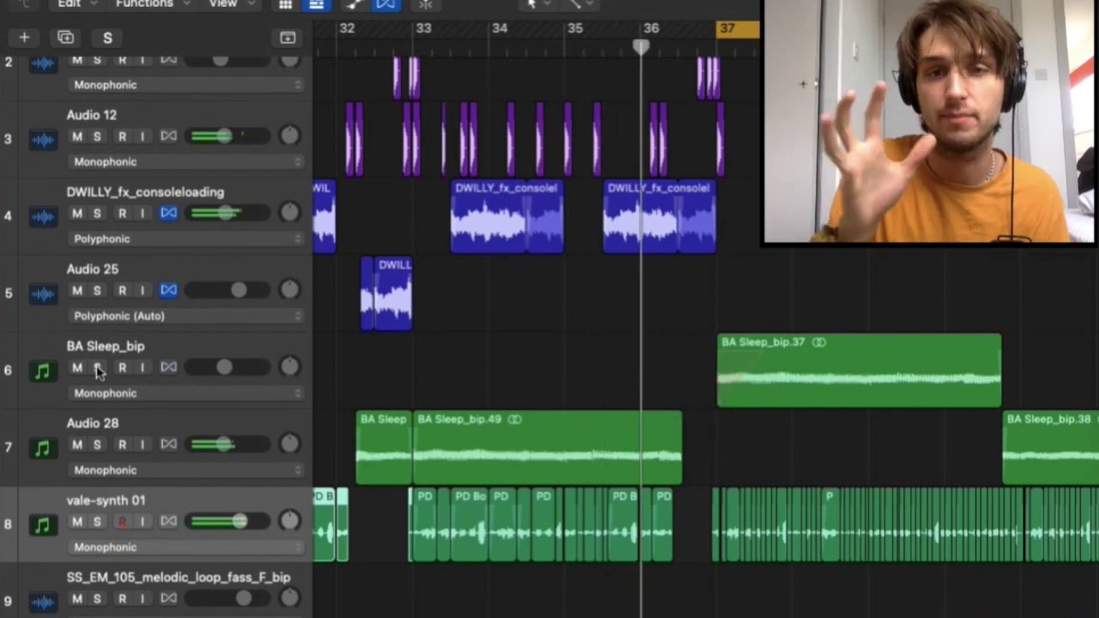
{"action": "scroll", "coordinate": [178, 419], "scroll_direction": "down", "scroll_amount": 10}
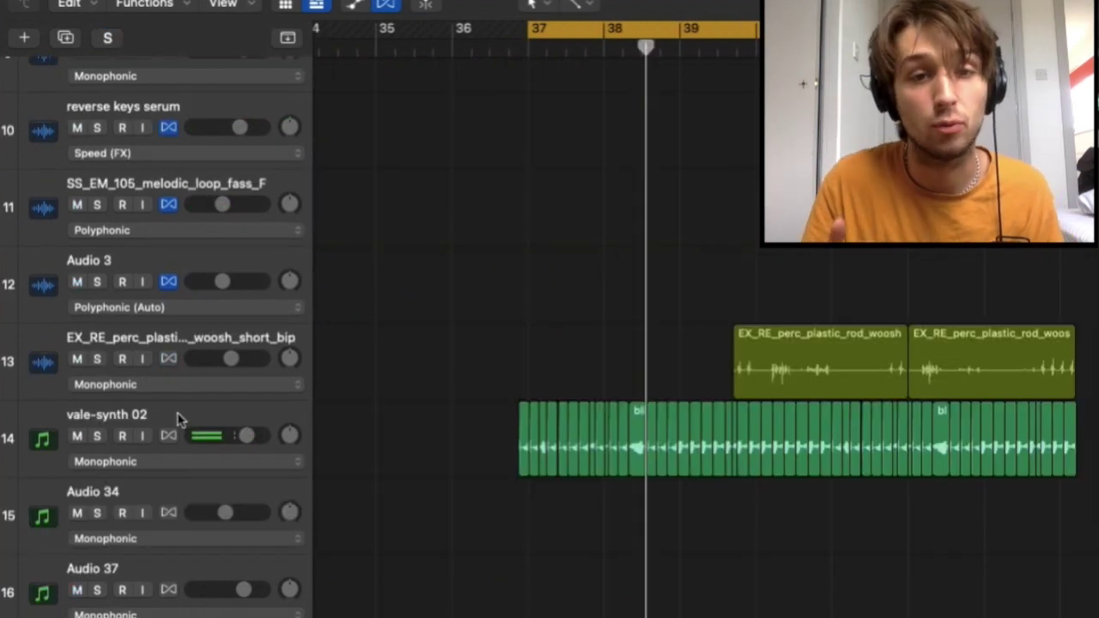
Solo vale-synth 02 and compare its opening regions at bar 1 with its chopped regions from bar 37.
{"action": "left_click", "coordinate": [178, 419]}
{"action": "left_click", "coordinate": [97, 437]}
{"action": "key", "text": "Return"}
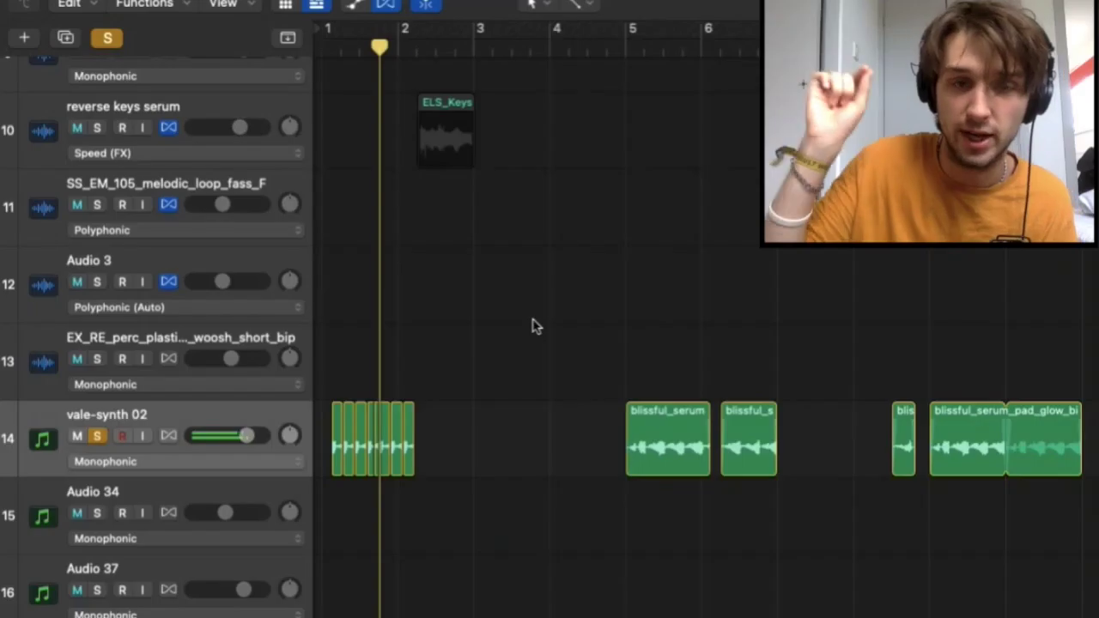
{"action": "key", "text": "super+Right"}
{"action": "key", "text": "super+Down"}
{"action": "scroll", "coordinate": [472, 296], "scroll_direction": "down", "scroll_amount": 5}
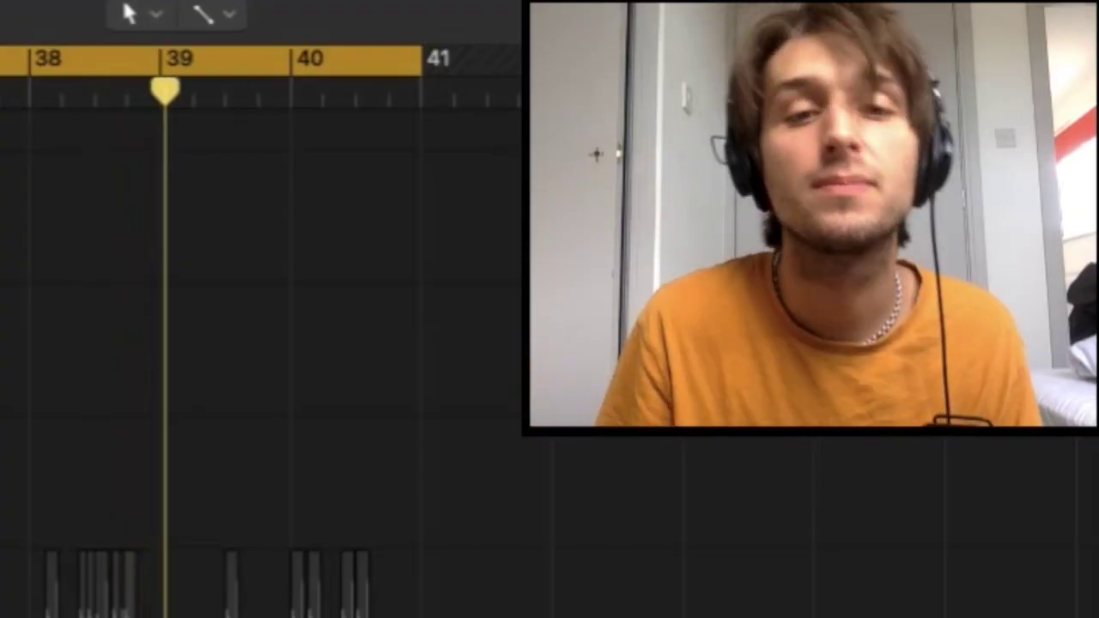
{"action": "scroll", "coordinate": [258, 343], "scroll_direction": "down", "scroll_amount": 3}
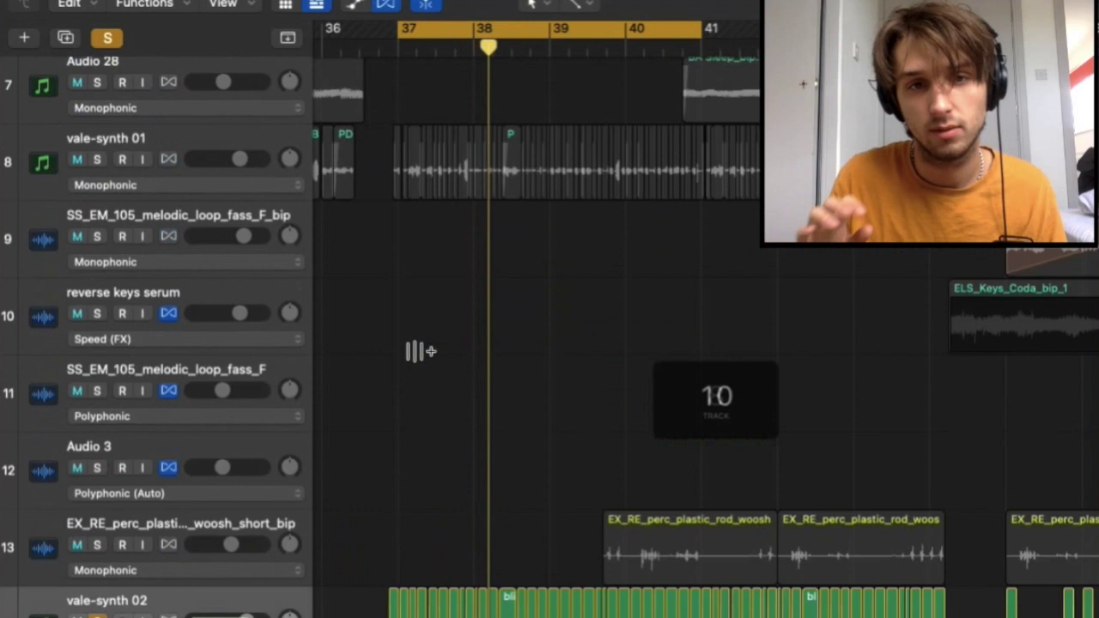
Solo the vale-synth 01 and BA Sleep_bip tracks in the section from bar 37.
{"action": "scroll", "coordinate": [418, 350], "scroll_direction": "up", "scroll_amount": 2}
{"action": "left_click", "coordinate": [96, 305]}
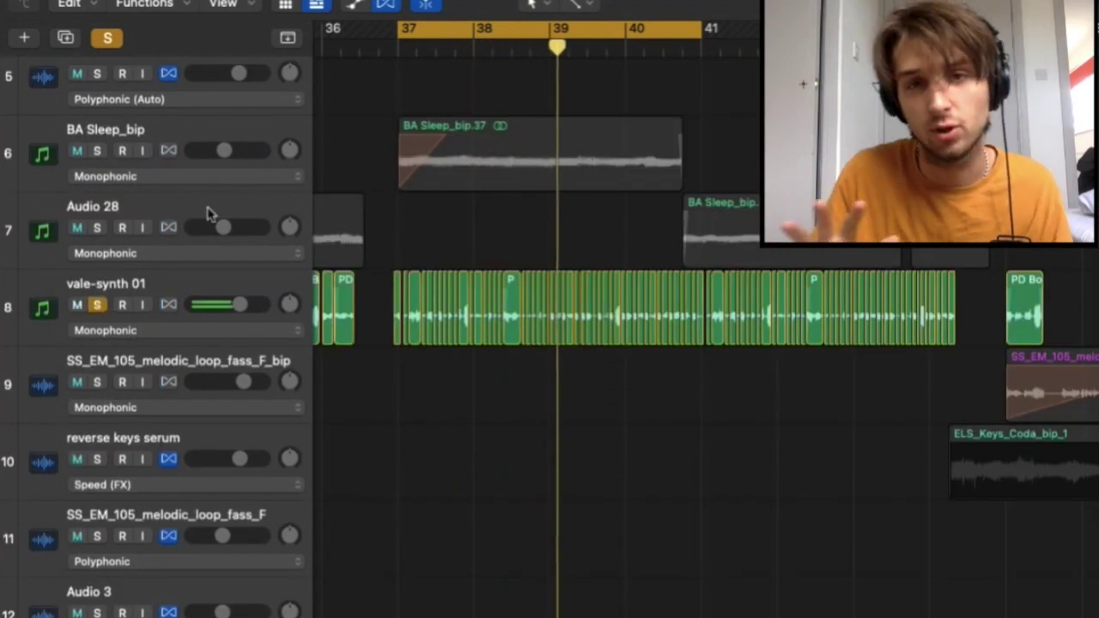
{"action": "left_click", "coordinate": [97, 150]}
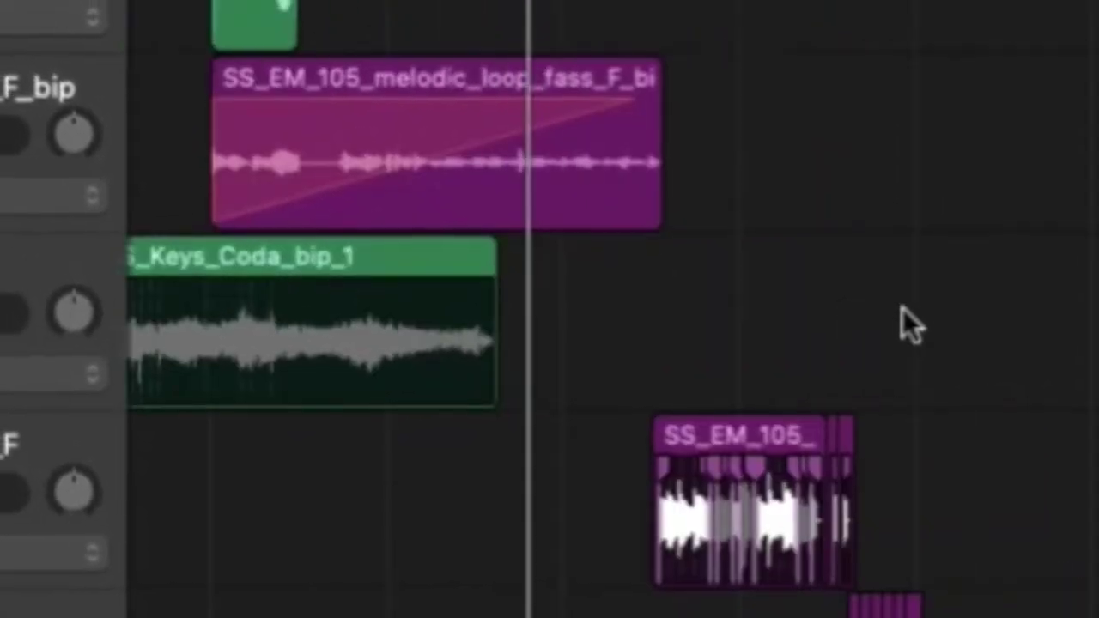
Play the full arrangement through the SS_EM_105 and Audio 3 regions before bar 49 and dismiss the System Overload alert.
{"action": "scroll", "coordinate": [910, 317], "scroll_direction": "down", "scroll_amount": 3}
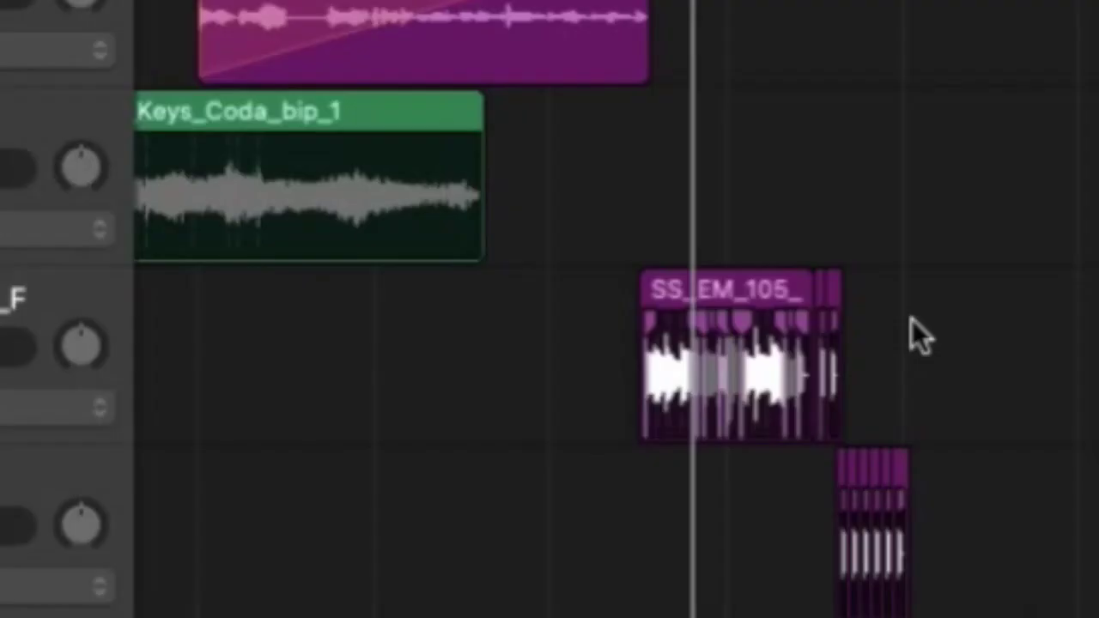
{"action": "scroll", "coordinate": [912, 320], "scroll_direction": "right", "scroll_amount": 3}
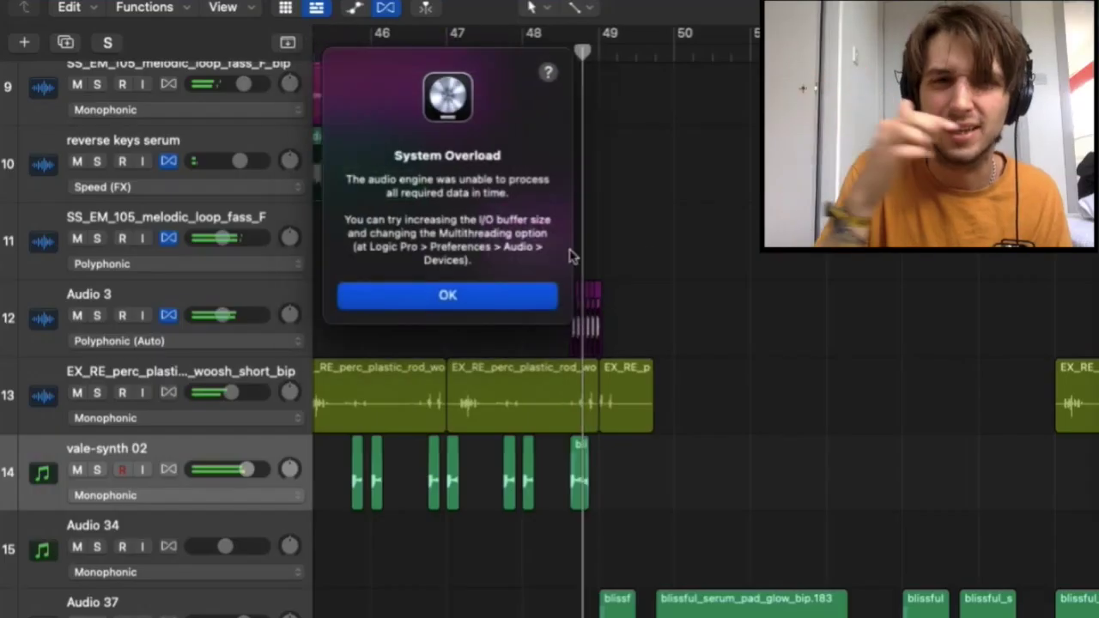
{"action": "left_click", "coordinate": [448, 296]}
Solo the reverse keys serum track from bar 44, followed by the SS_EM_105_melodic_loop_fass_F_bip track.
{"action": "scroll", "coordinate": [550, 146], "scroll_direction": "left", "scroll_amount": 5}
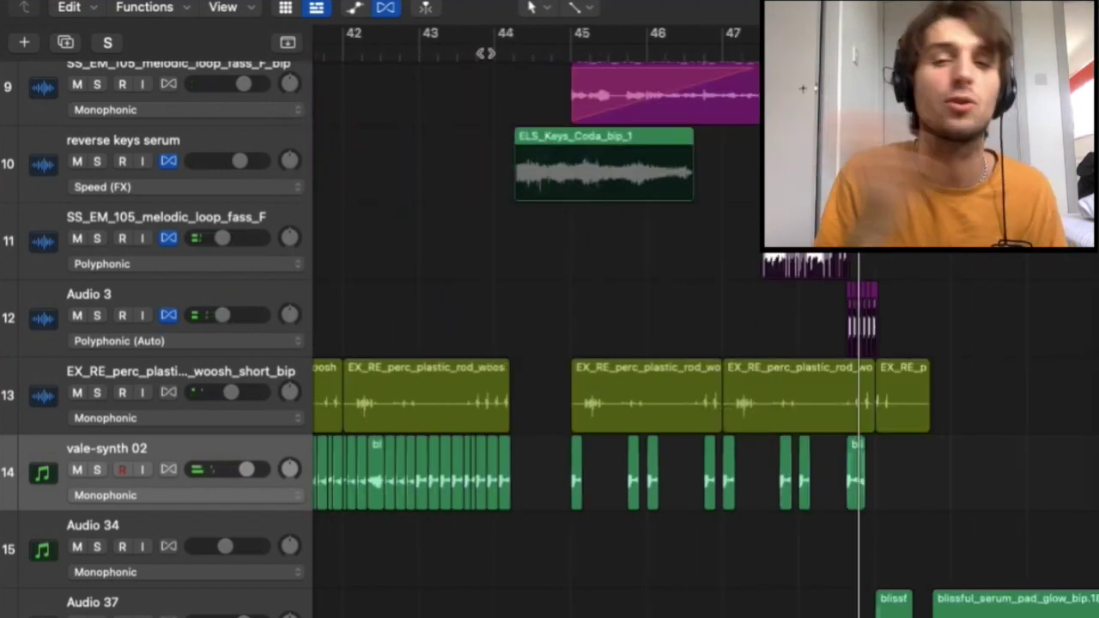
{"action": "left_click", "coordinate": [97, 161]}
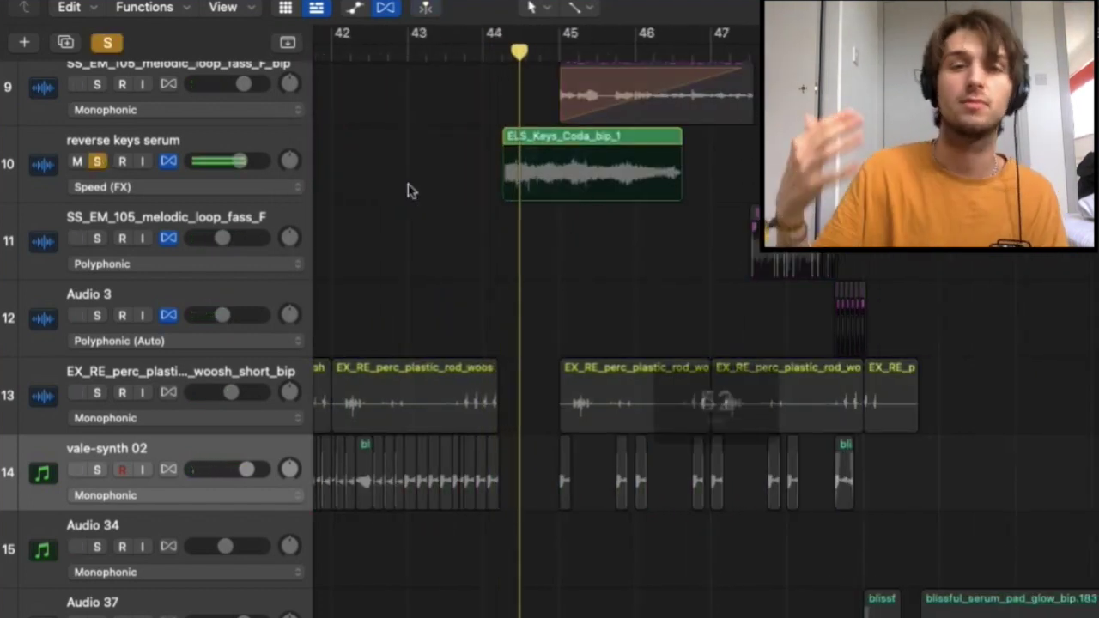
{"action": "scroll", "coordinate": [359, 191], "scroll_direction": "up", "scroll_amount": 2}
{"action": "scroll", "coordinate": [359, 191], "scroll_direction": "right", "scroll_amount": 3}
{"action": "left_click", "coordinate": [97, 143]}
Solo SS_EM_105_melodic_loop_fass_F and Audio 3, and play their chopped regions up close until bar 49.
{"action": "scroll", "coordinate": [387, 112], "scroll_direction": "up", "scroll_amount": 2}
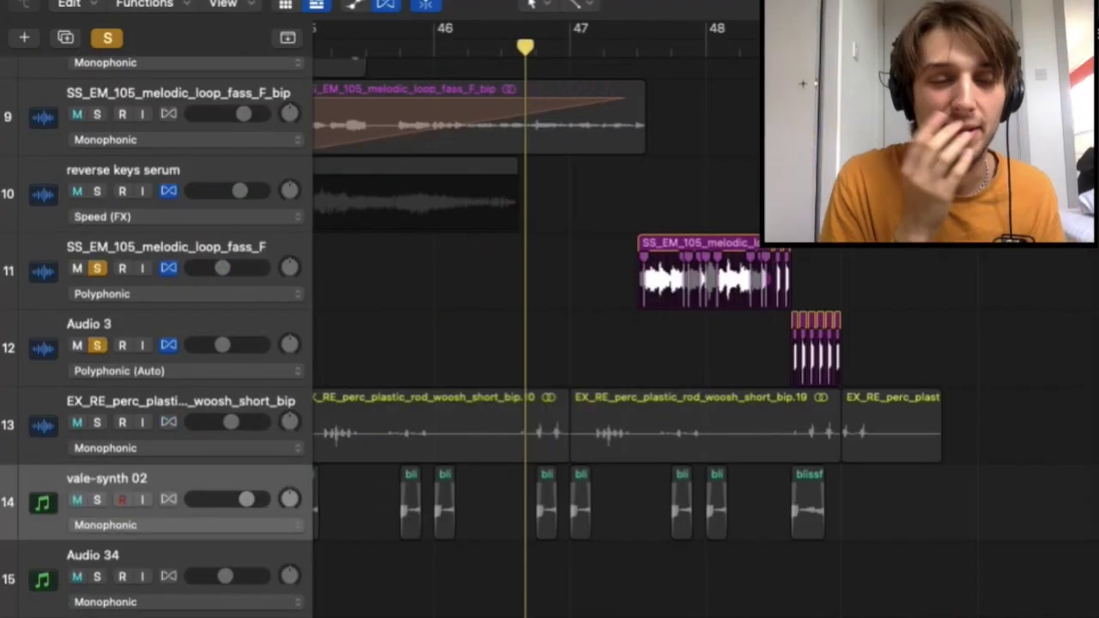
{"action": "key", "text": "super+Right"}
{"action": "key", "text": "super+Right"}
{"action": "key", "text": "super+Right"}
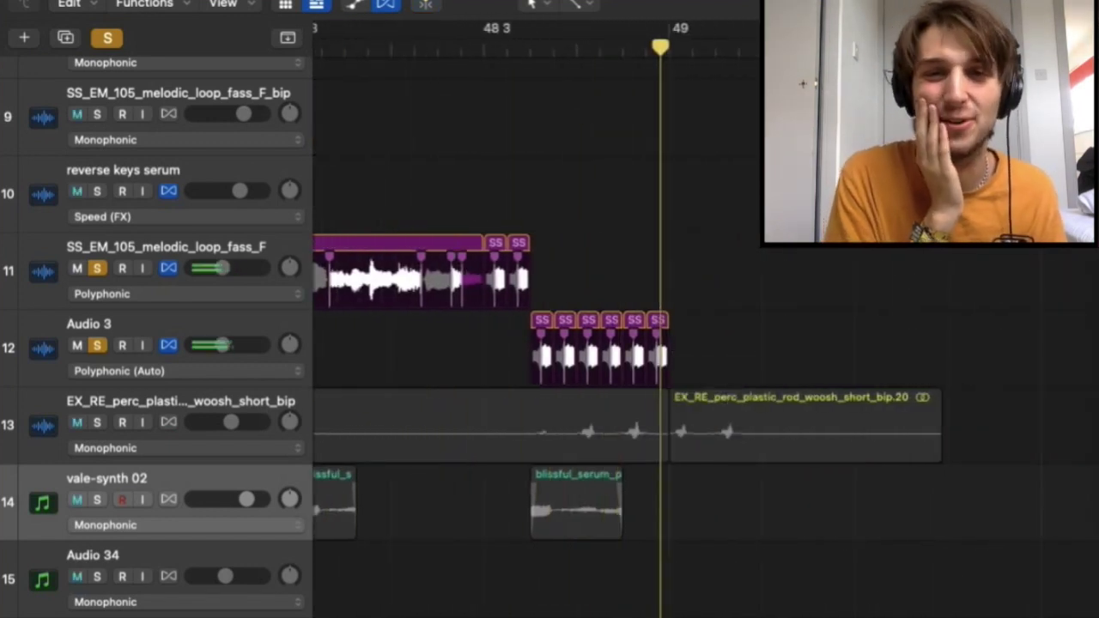
Go to the lower instrument and drum tracks around bar 49, clear all solos and stop playback.
{"action": "key", "text": "super+Left"}
{"action": "key", "text": "super+Left"}
{"action": "key", "text": "super+Left"}
{"action": "key", "text": "Down"}
{"action": "key", "text": "Down"}
{"action": "key", "text": "Down"}
{"action": "key", "text": "Down"}
{"action": "key", "text": "Down"}
{"action": "key", "text": "Down"}
{"action": "key", "text": "Down"}
{"action": "key", "text": "Down"}
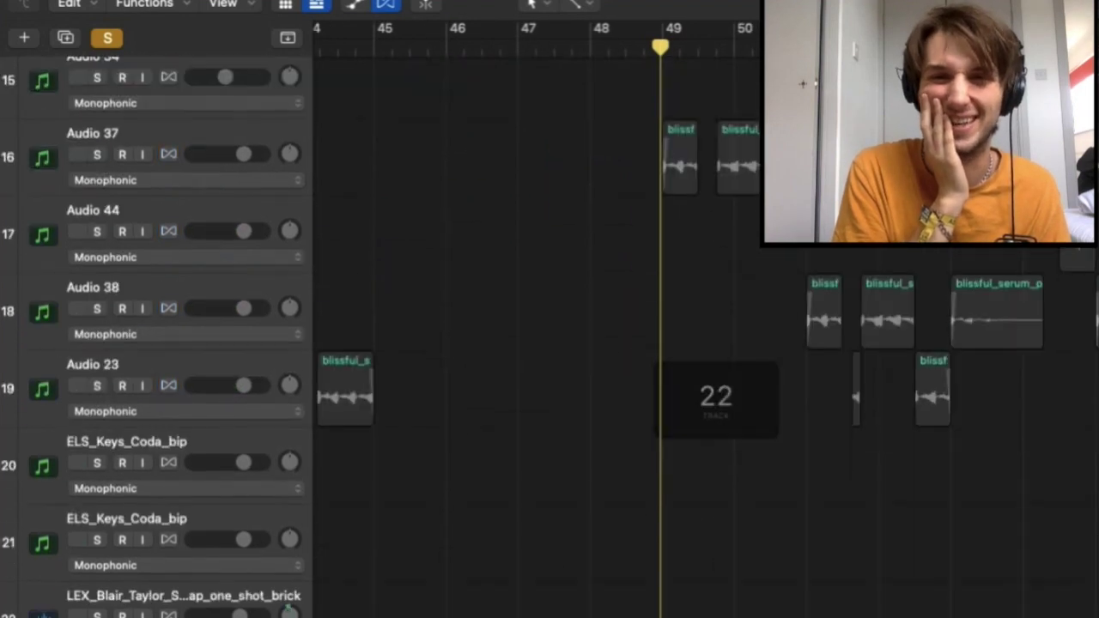
{"action": "key", "text": "Down"}
{"action": "key", "text": "Down"}
{"action": "key", "text": "Down"}
{"action": "key", "text": "Down"}
{"action": "key", "text": "Down"}
{"action": "key", "text": "Down"}
{"action": "key", "text": "Down"}
{"action": "key", "text": "Down"}
{"action": "key", "text": "Down"}
{"action": "key", "text": "Down"}
{"action": "key", "text": "Down"}
{"action": "key", "text": "Down"}
{"action": "key", "text": "Down"}
{"action": "key", "text": "Down"}
{"action": "key", "text": "Down"}
{"action": "key", "text": "Down"}
{"action": "key", "text": "Down"}
{"action": "key", "text": "Down"}
{"action": "key", "text": "Down"}
{"action": "key", "text": "Down"}
{"action": "scroll", "coordinate": [172, 343], "scroll_direction": "up", "scroll_amount": 3}
{"action": "left_click", "coordinate": [108, 38]}
{"action": "key", "text": "space"}
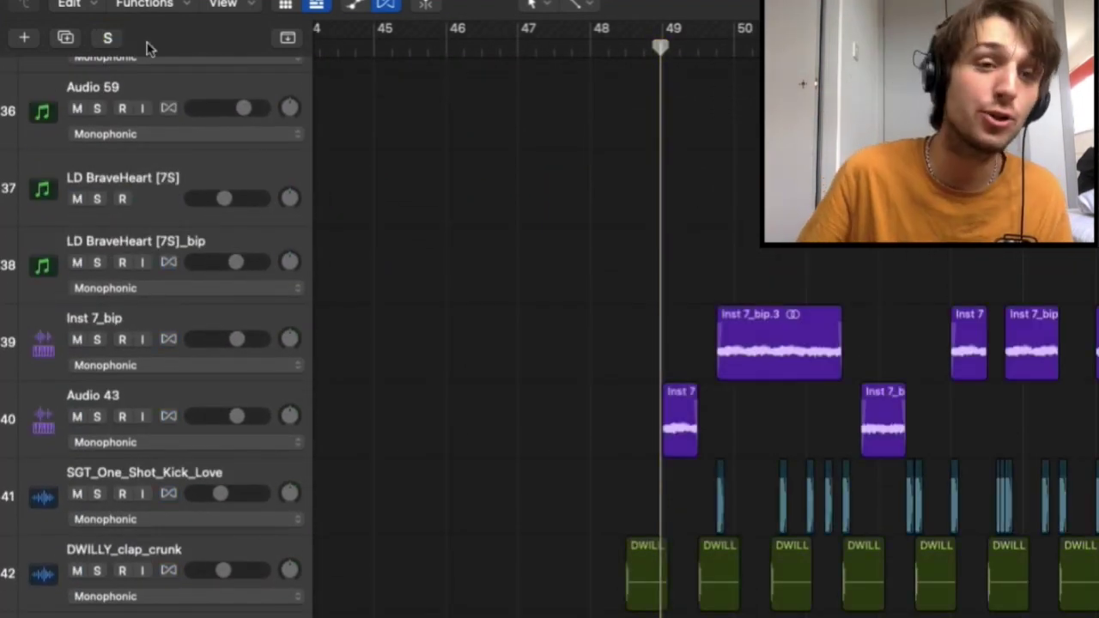
Solo the DWILLY_clap_crunk track, play it from bar 48, and clear the solo.
{"action": "key", "text": "comma"}
{"action": "key", "text": "Down"}
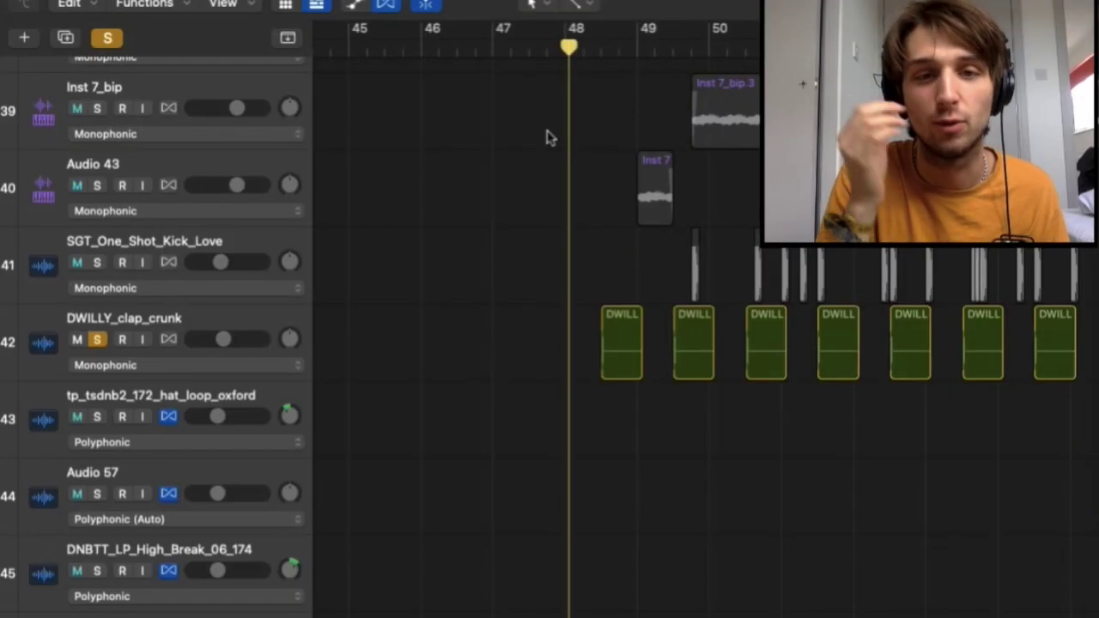
{"action": "left_click", "coordinate": [107, 37]}
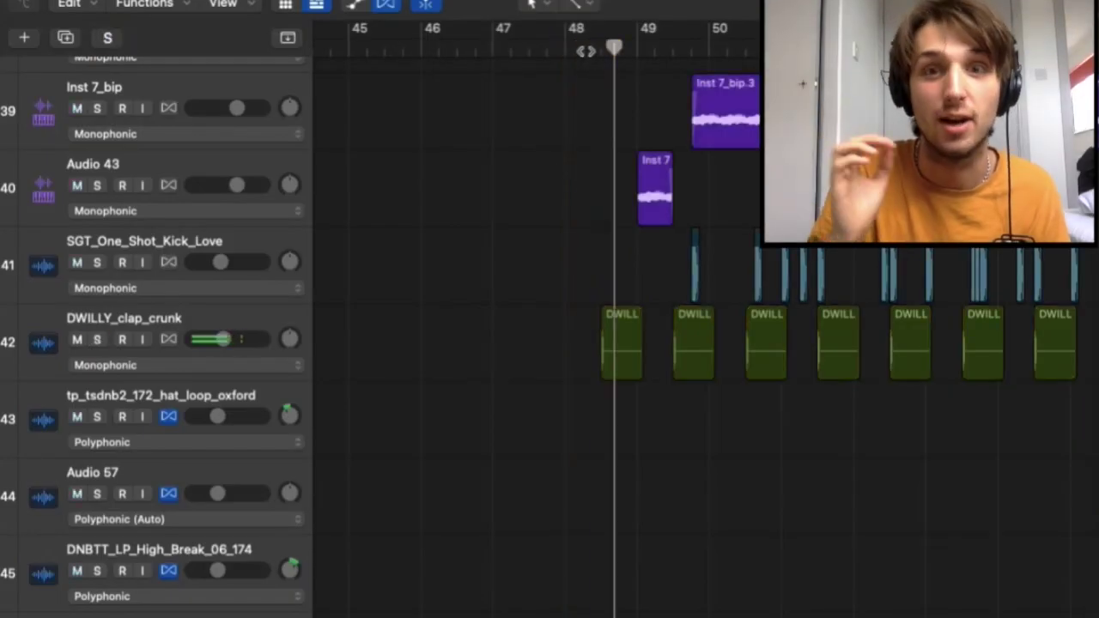
Stop playback, set the cycle range to start at bar 49 and solo the Inst 1_bip track.
{"action": "scroll", "coordinate": [628, 142], "scroll_direction": "down", "scroll_amount": 5}
{"action": "key", "text": "space"}
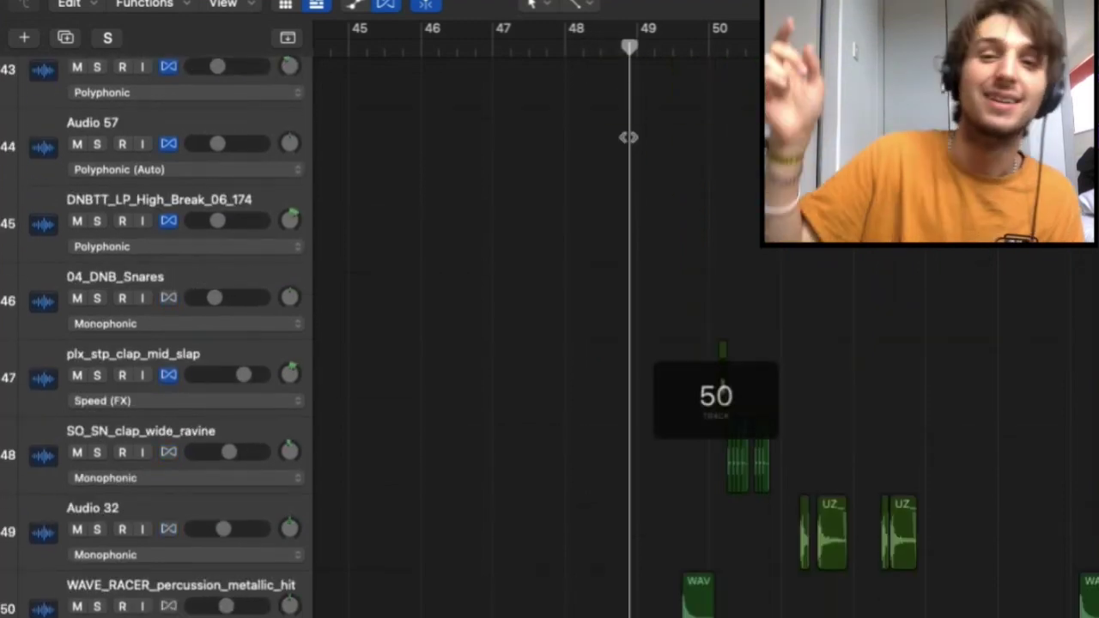
{"action": "left_click", "coordinate": [649, 34]}
{"action": "scroll", "coordinate": [101, 483], "scroll_direction": "down", "scroll_amount": 5}
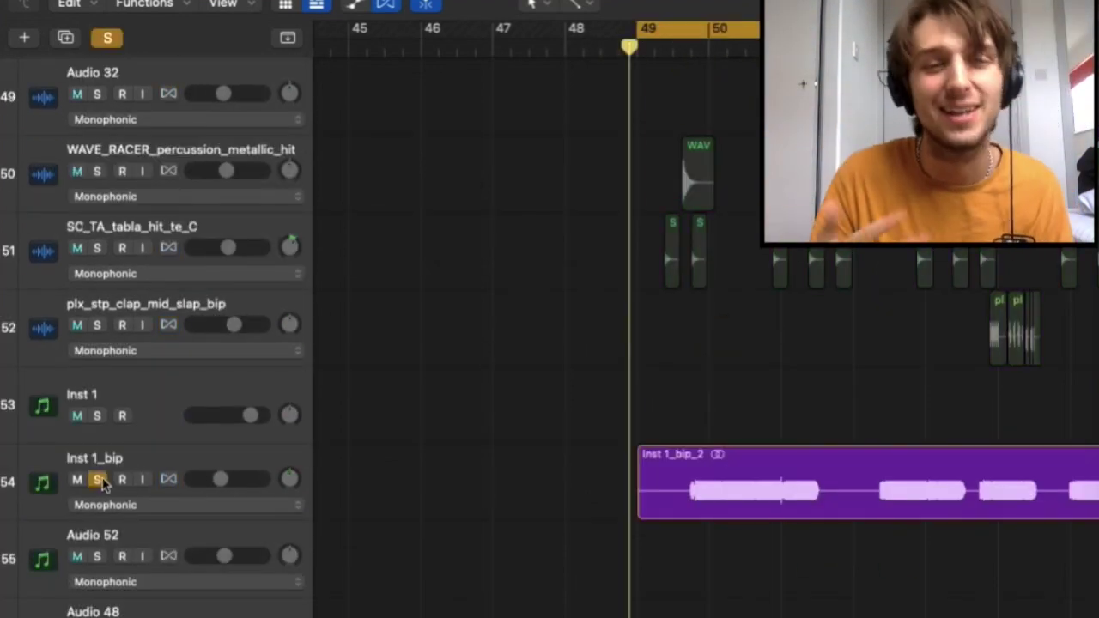
Play the soloed Inst 1_bip layers from bar 49, and isolate the track holding the Inst 1_bip_1 region.
{"action": "scroll", "coordinate": [198, 498], "scroll_direction": "down", "scroll_amount": 2}
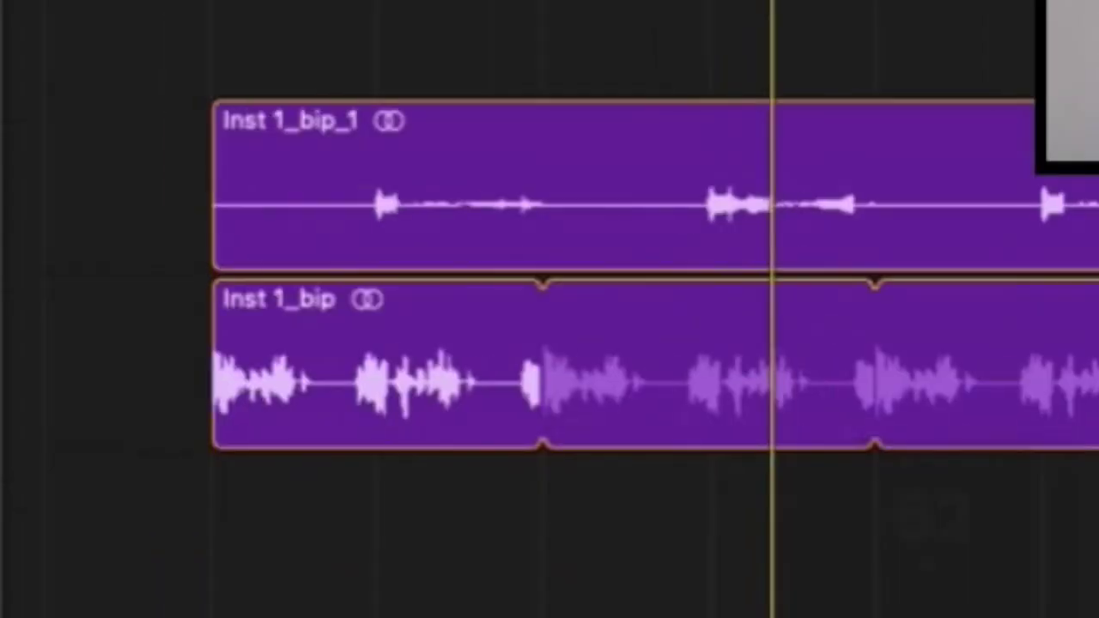
{"action": "scroll", "coordinate": [696, 309], "scroll_direction": "up", "scroll_amount": 5}
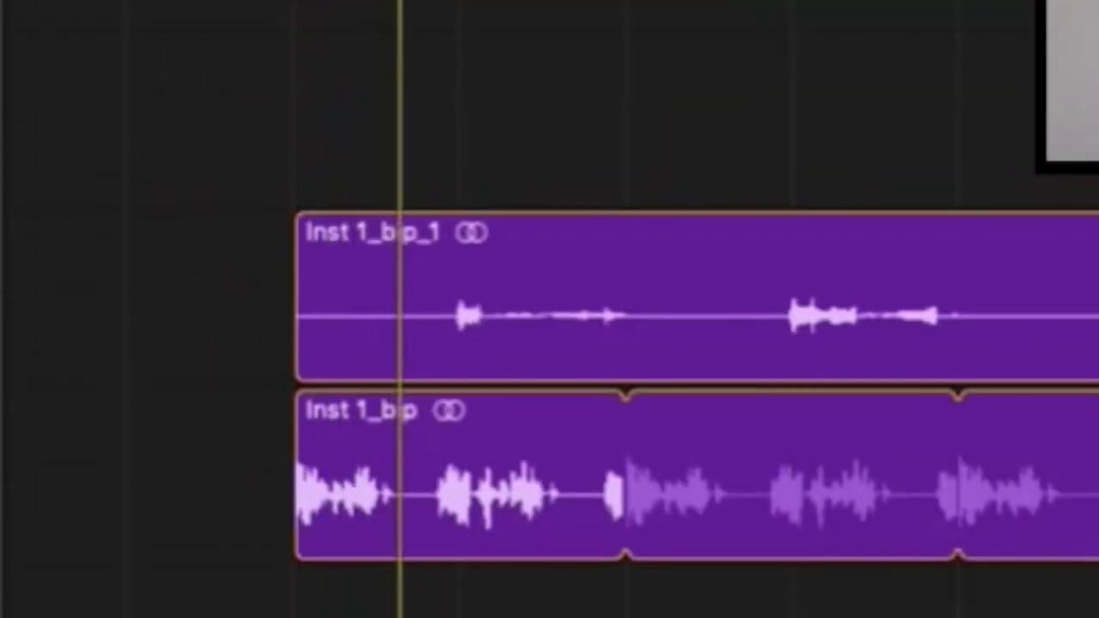
{"action": "key", "text": "ctrl+s"}
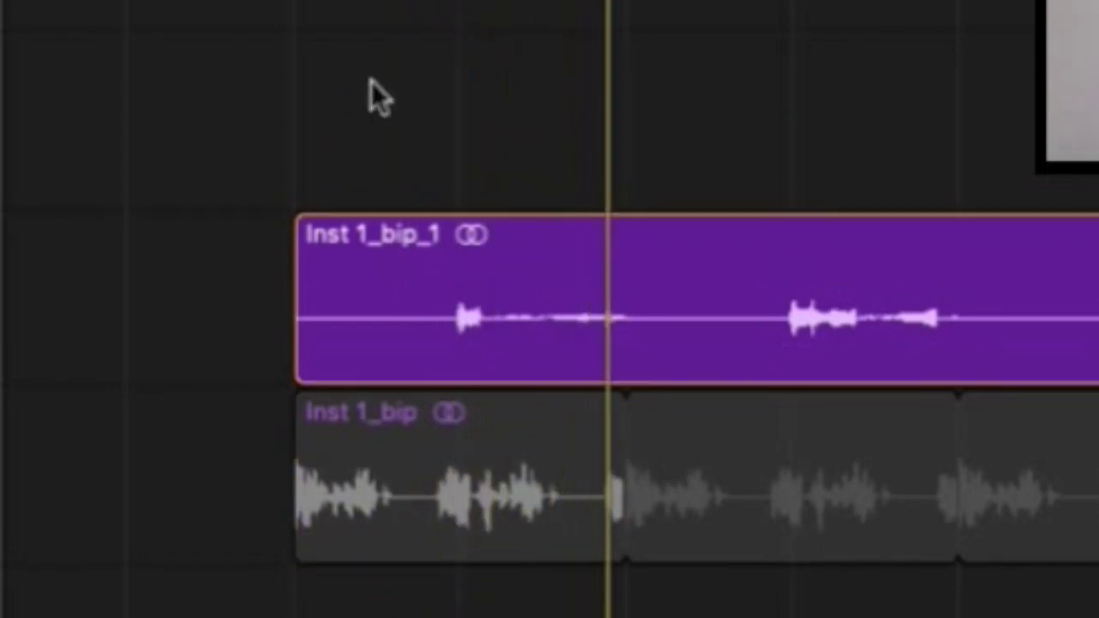
{"action": "scroll", "coordinate": [371, 96], "scroll_direction": "up", "scroll_amount": 2}
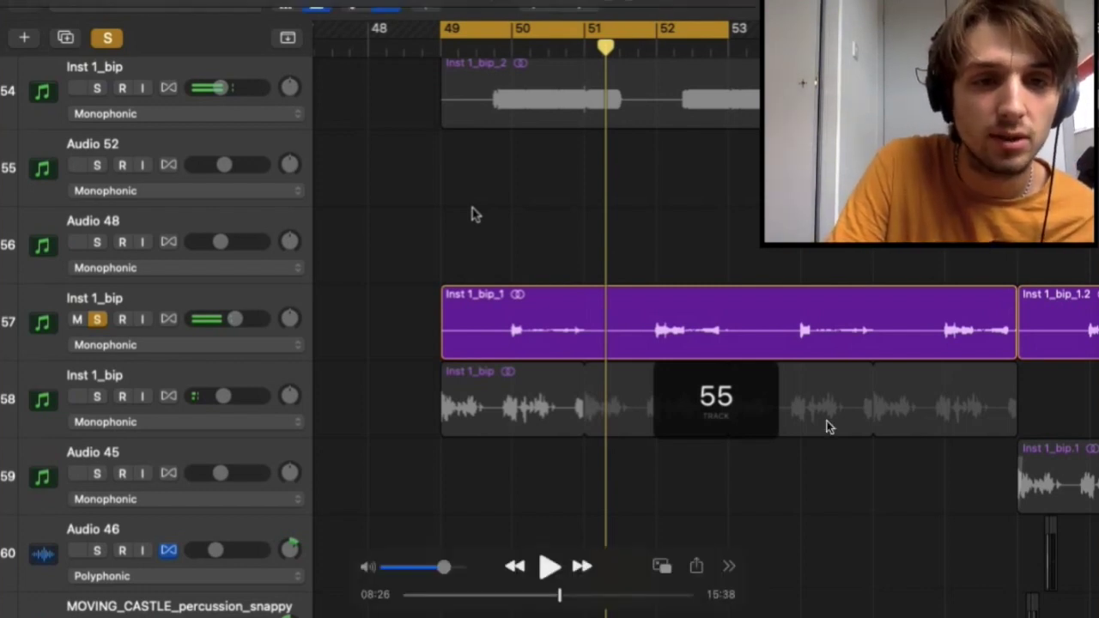
Solo Audio 32, WAVE_RACER_percussion_metallic_hit and SC_TA_tabla_hit_te_C, and play SGT_One_Shot_Kick_Love with DWILLY_clap_crunk soloed from bar 49.
{"action": "scroll", "coordinate": [475, 214], "scroll_direction": "up", "scroll_amount": 15}
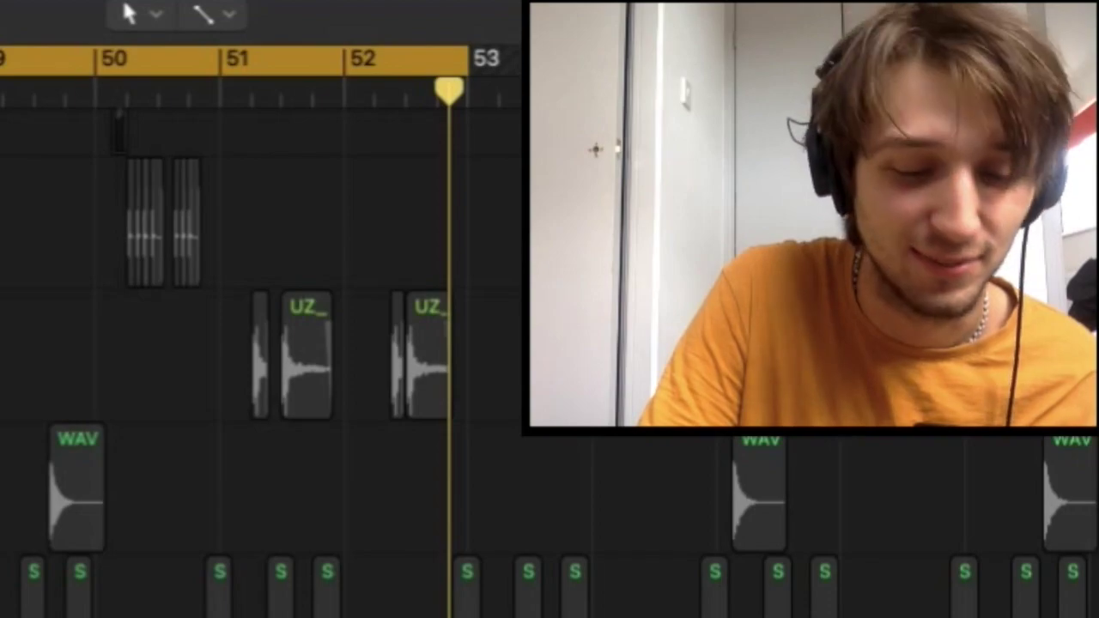
{"action": "key", "text": "space"}
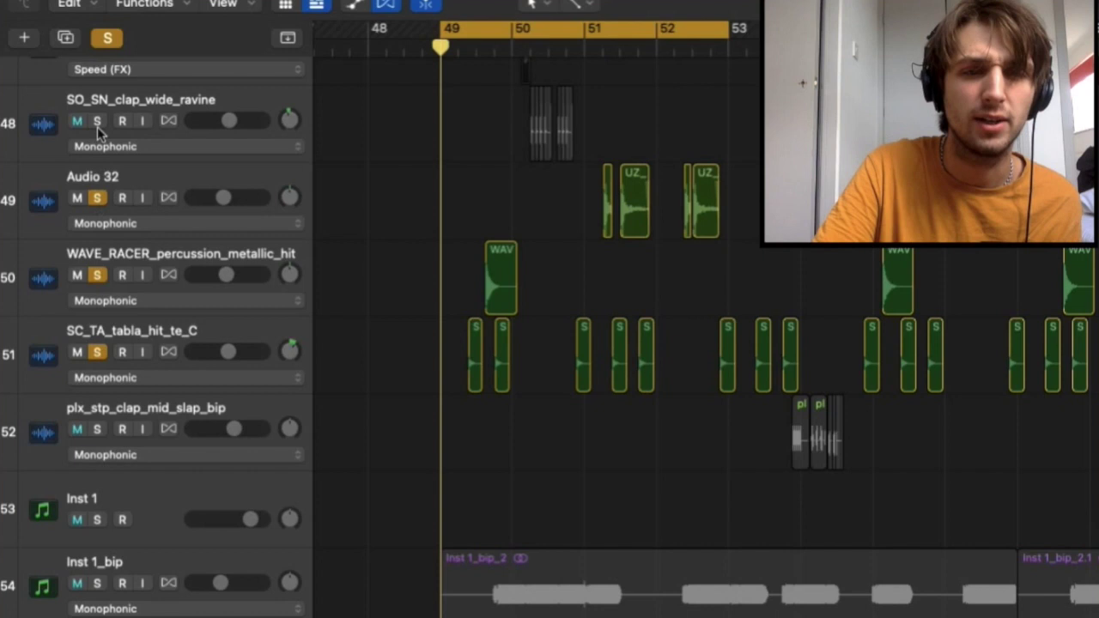
{"action": "scroll", "coordinate": [384, 180], "scroll_direction": "down", "scroll_amount": 10}
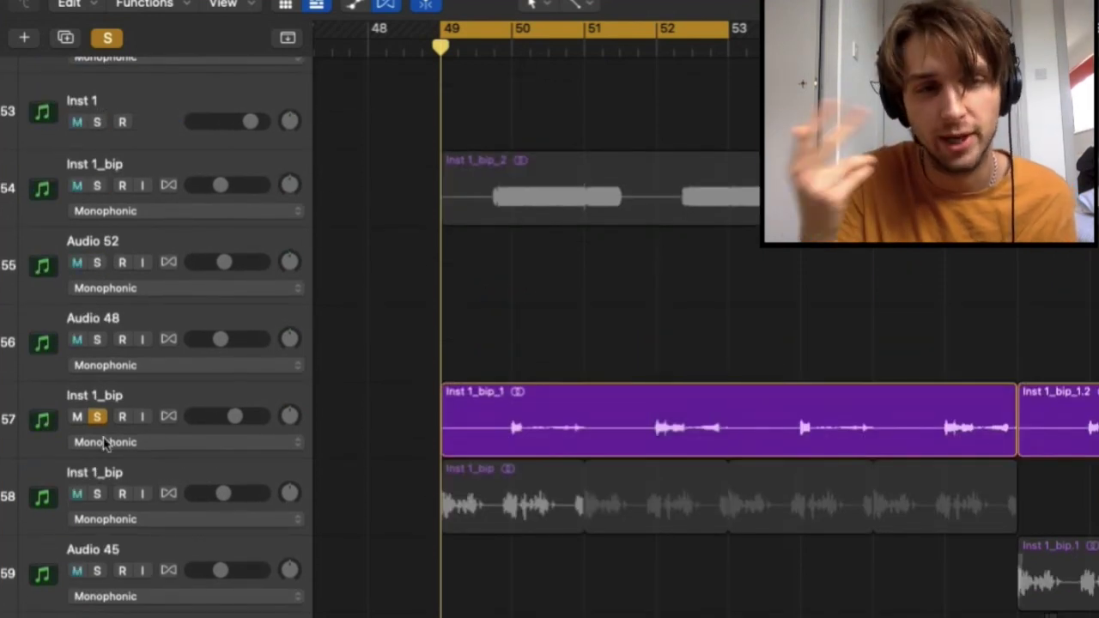
{"action": "scroll", "coordinate": [559, 252], "scroll_direction": "up", "scroll_amount": 20}
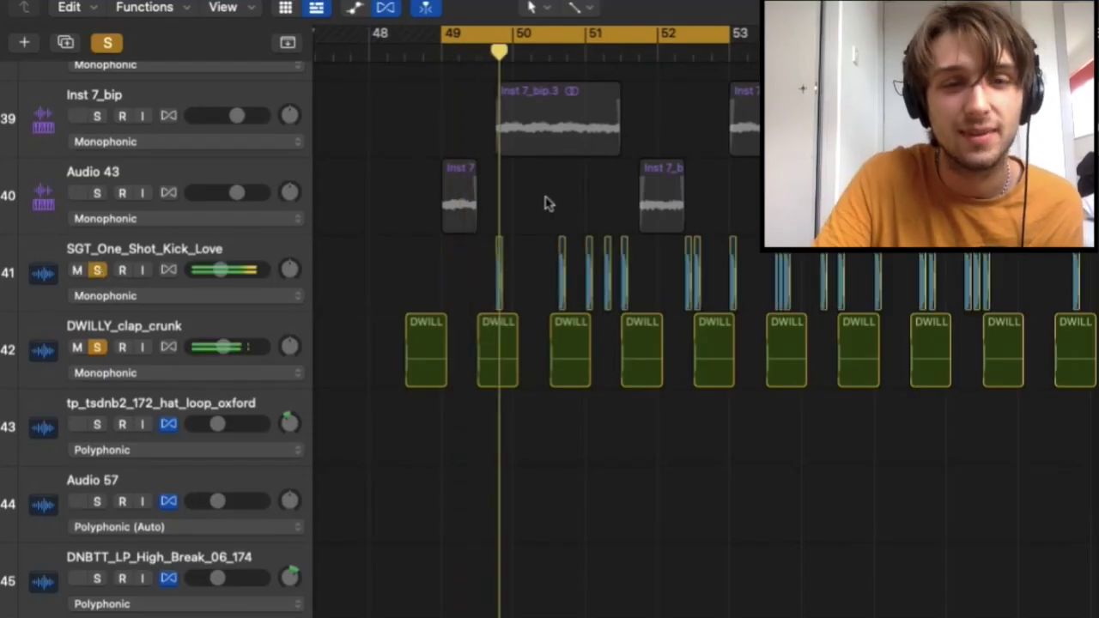
Solo Inst 7_bip and Audio 43, and play their alternating regions within bars 49 to 53.
{"action": "scroll", "coordinate": [545, 198], "scroll_direction": "left", "scroll_amount": 1}
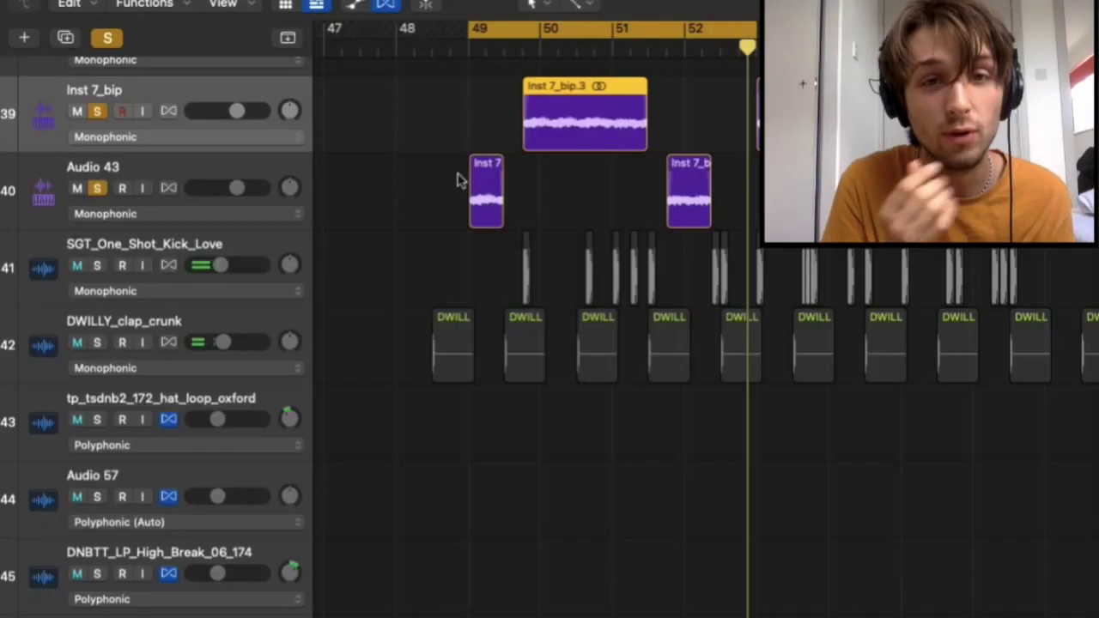
{"action": "scroll", "coordinate": [459, 179], "scroll_direction": "up", "scroll_amount": 3}
{"action": "scroll", "coordinate": [479, 192], "scroll_direction": "up", "scroll_amount": 2}
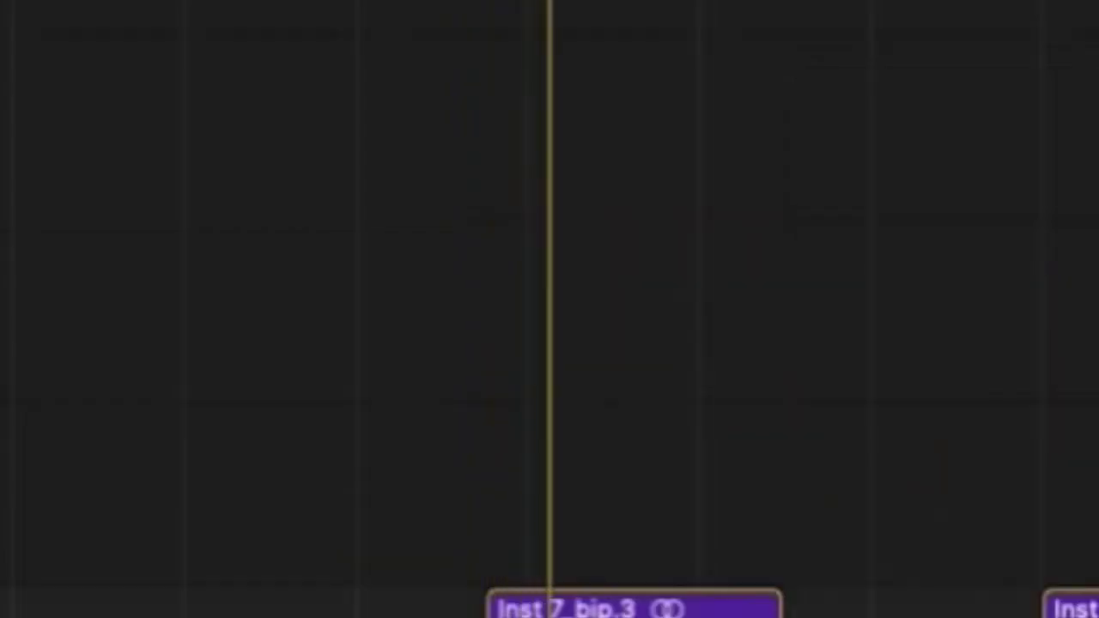
{"action": "scroll", "coordinate": [550, 309], "scroll_direction": "down", "scroll_amount": 5}
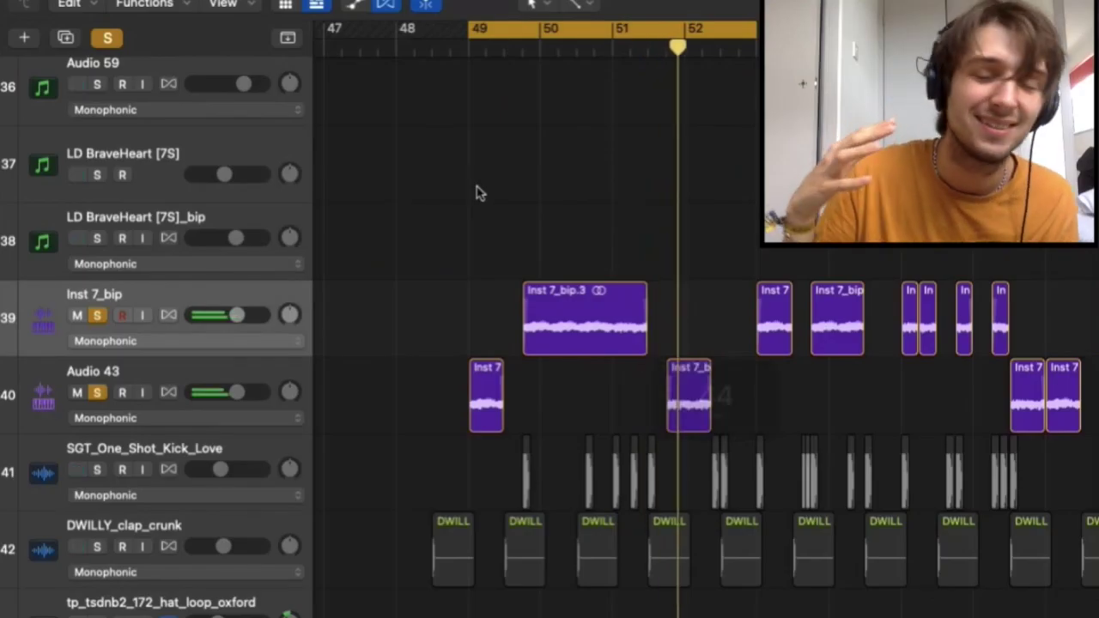
Solo the blissful_serum_pad layers on Audio 37, Audio 38 and Audio 23, and play them across the cycle range.
{"action": "scroll", "coordinate": [478, 193], "scroll_direction": "up", "scroll_amount": 10}
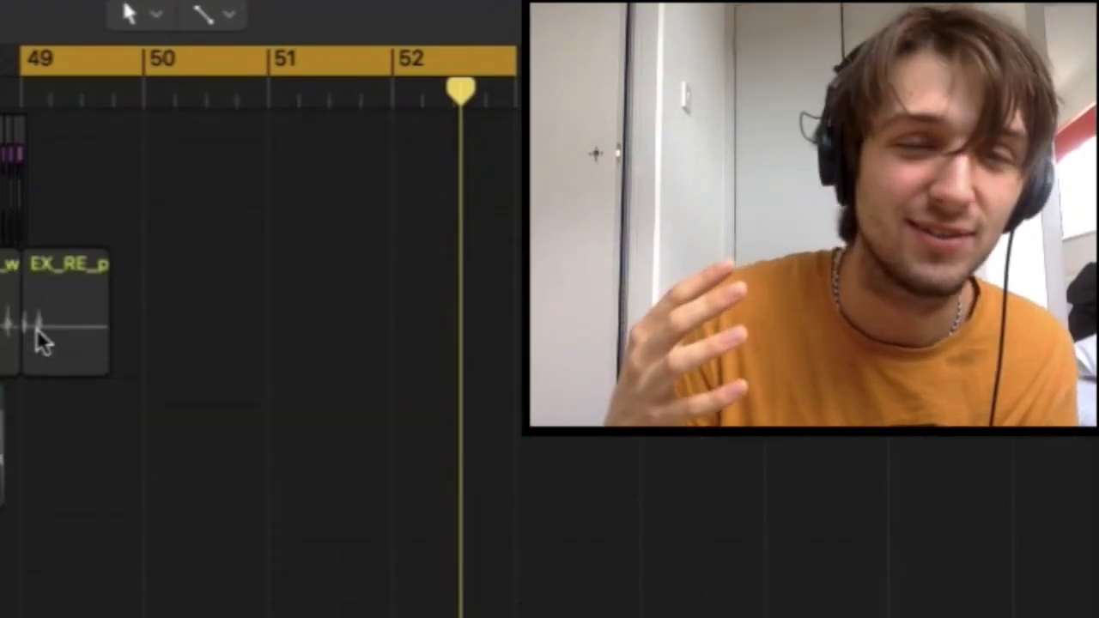
{"action": "scroll", "coordinate": [37, 329], "scroll_direction": "down", "scroll_amount": 2}
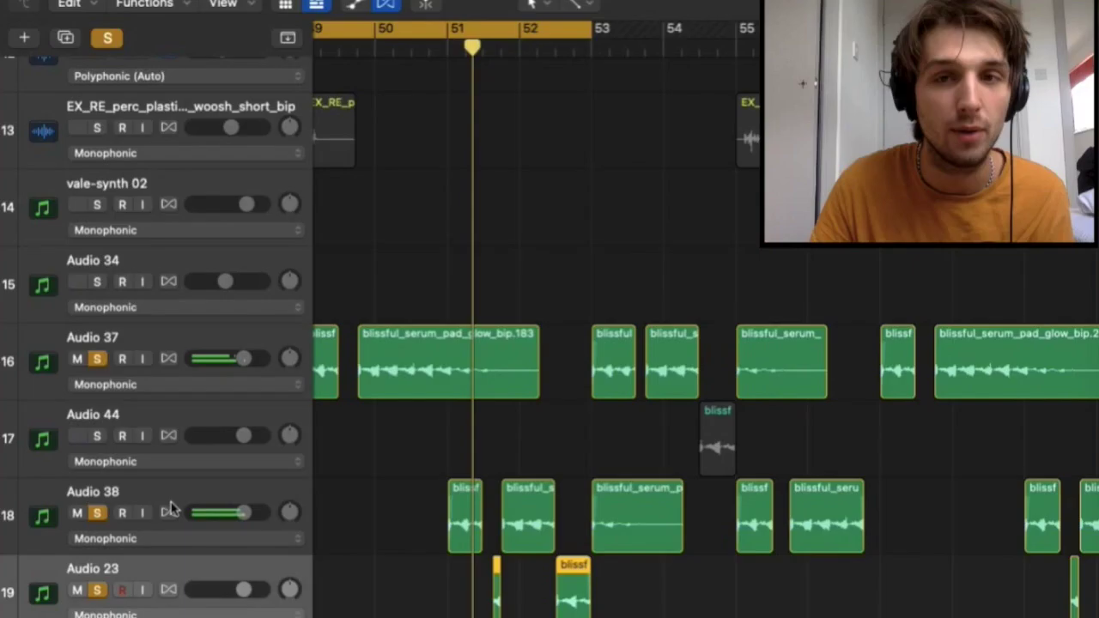
{"action": "scroll", "coordinate": [393, 466], "scroll_direction": "left", "scroll_amount": 3}
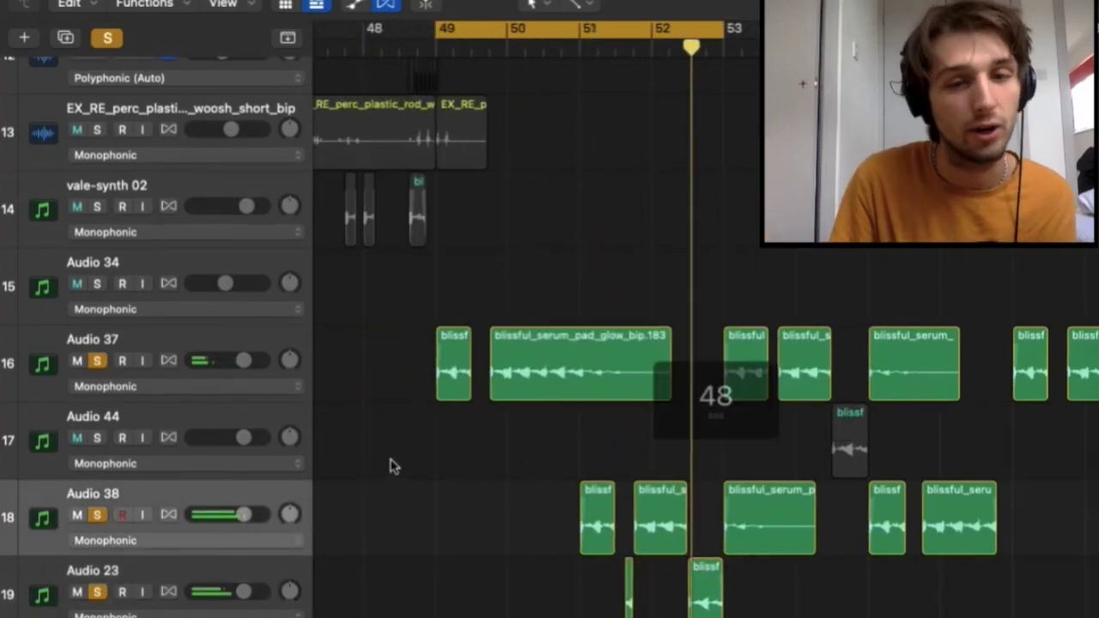
Solo the EX_RE_perc woosh_short_bip track, play it from bar 49 and clear the solo.
{"action": "scroll", "coordinate": [445, 392], "scroll_direction": "up", "scroll_amount": 6}
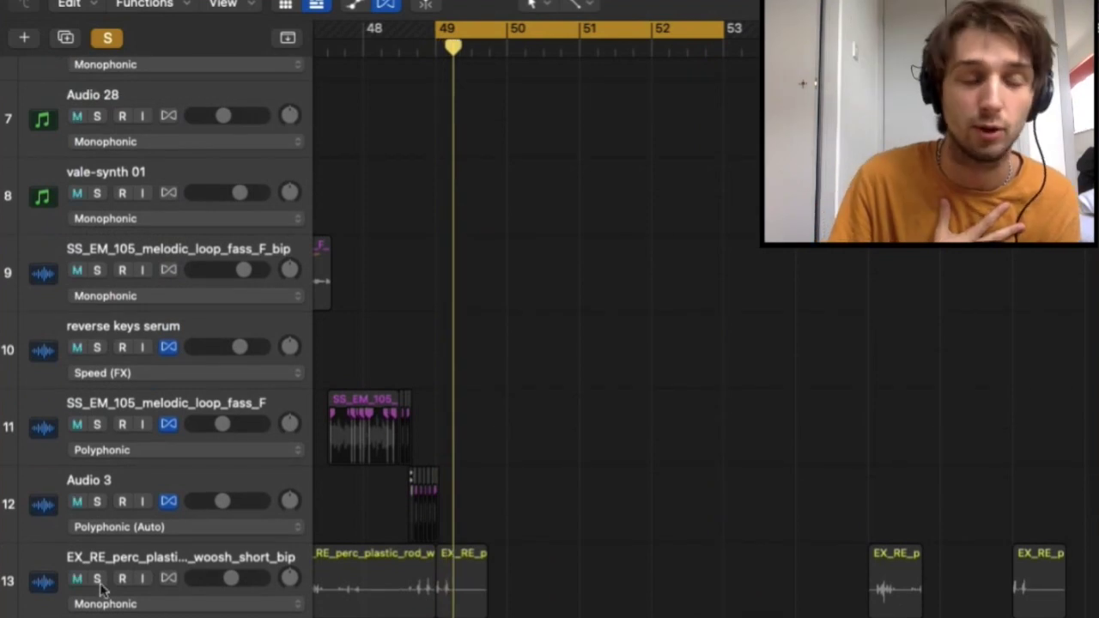
{"action": "left_click", "coordinate": [98, 580]}
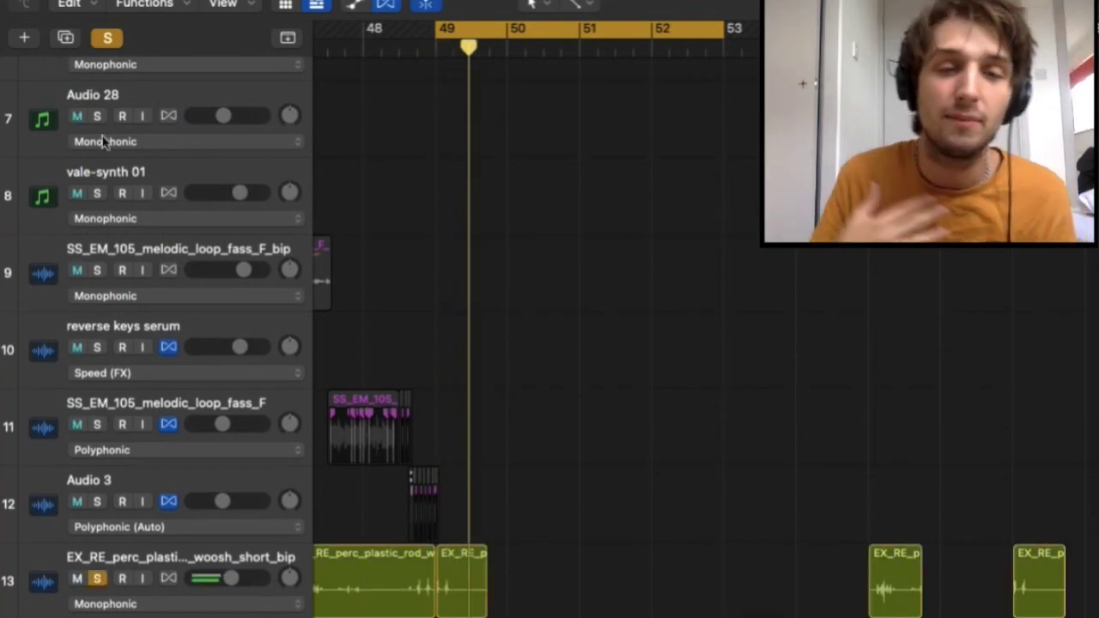
{"action": "left_click", "coordinate": [214, 556]}
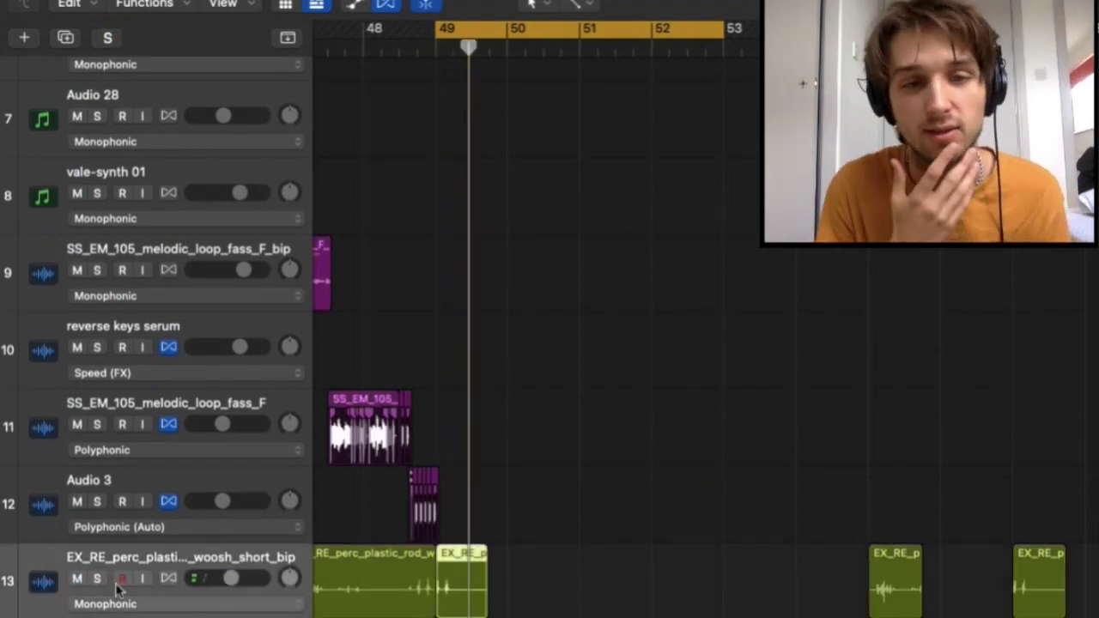
{"action": "left_click", "coordinate": [111, 41]}
Play the lower percussion tracks in the full mix from bar 49, and solo WAVE_RACER_percussion_metallic_hit.
{"action": "scroll", "coordinate": [503, 120], "scroll_direction": "down", "scroll_amount": 20}
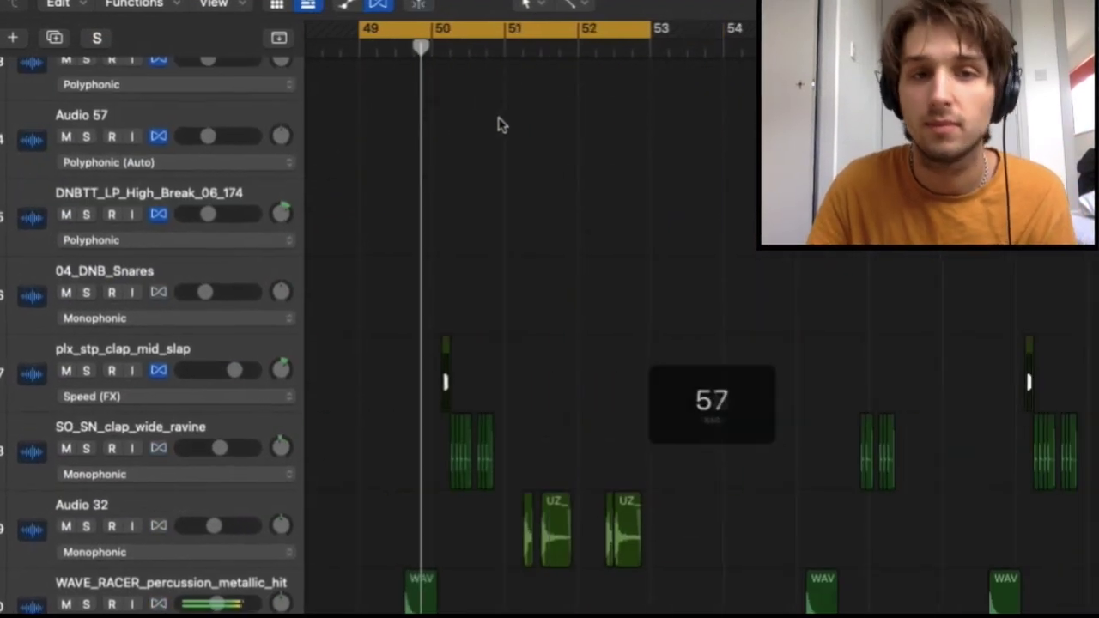
{"action": "scroll", "coordinate": [498, 124], "scroll_direction": "down", "scroll_amount": 3}
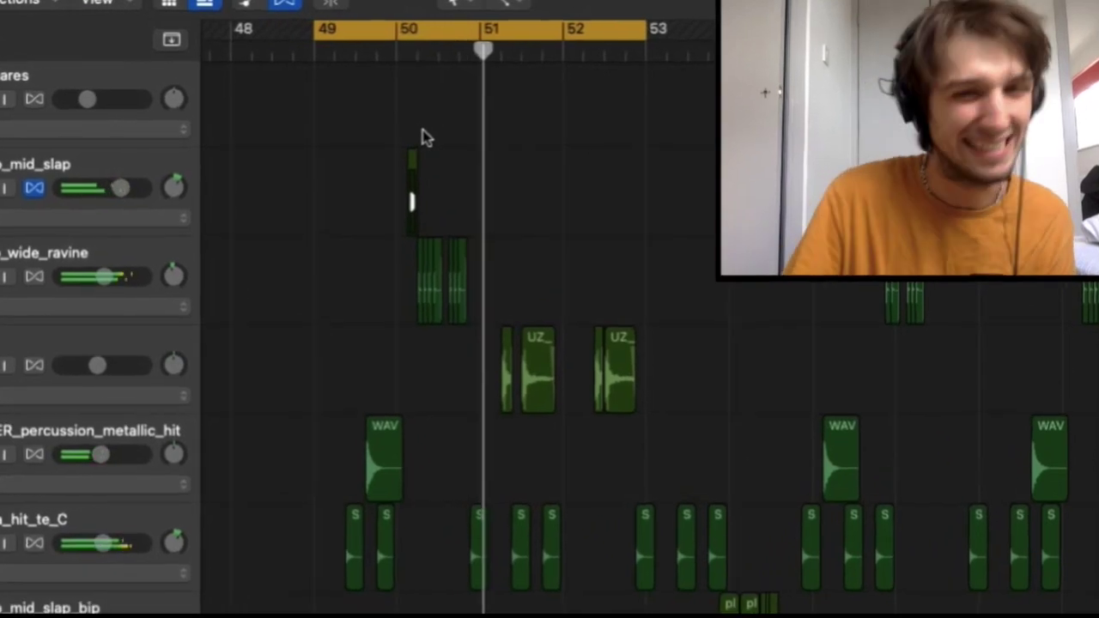
{"action": "key", "text": "ctrl+s"}
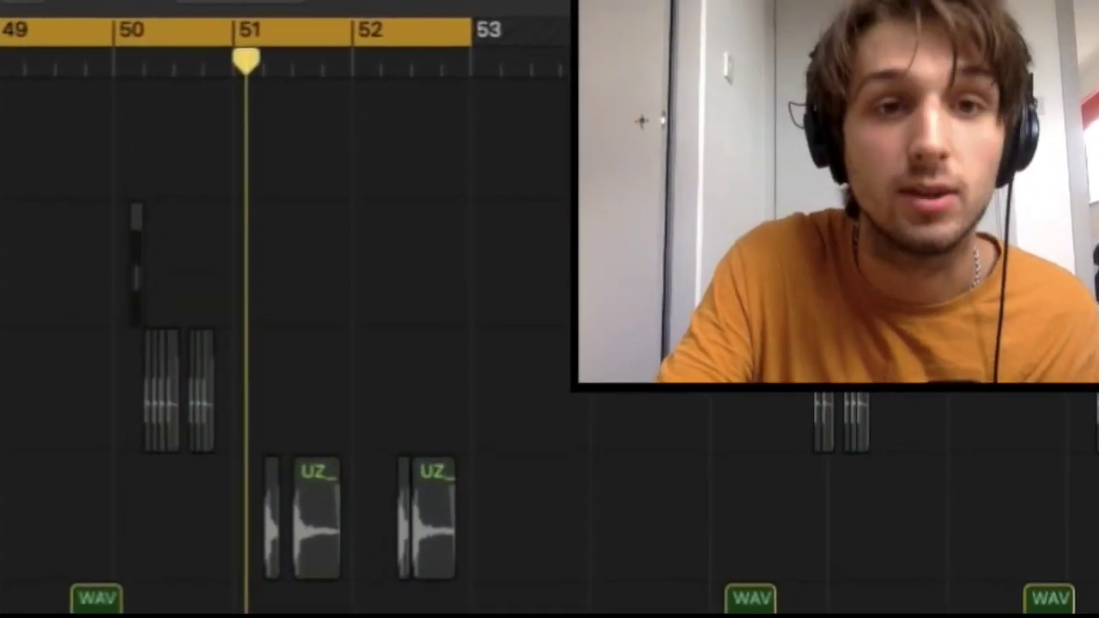
{"action": "left_click", "coordinate": [96, 606]}
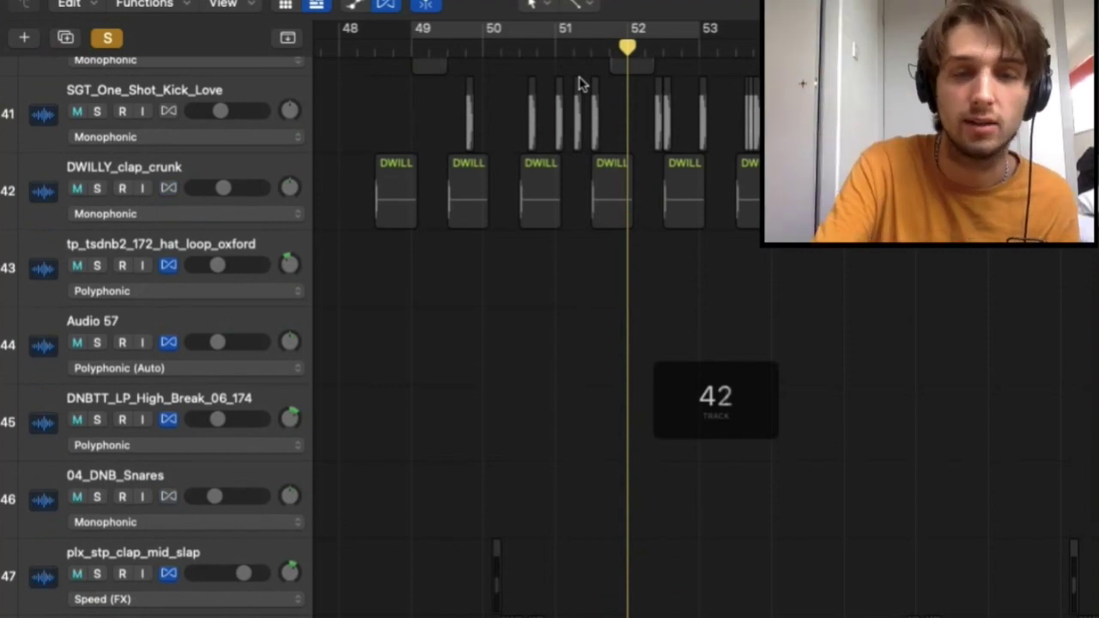
Solo and play SGT_One_Shot_Kick_Love and DWILLY_clap_crunk, clear the solos, and place the Audio 32 track directly below DWILLY_clap_crunk.
{"action": "scroll", "coordinate": [582, 98], "scroll_direction": "up", "scroll_amount": 2}
{"action": "scroll", "coordinate": [586, 113], "scroll_direction": "down", "scroll_amount": 5}
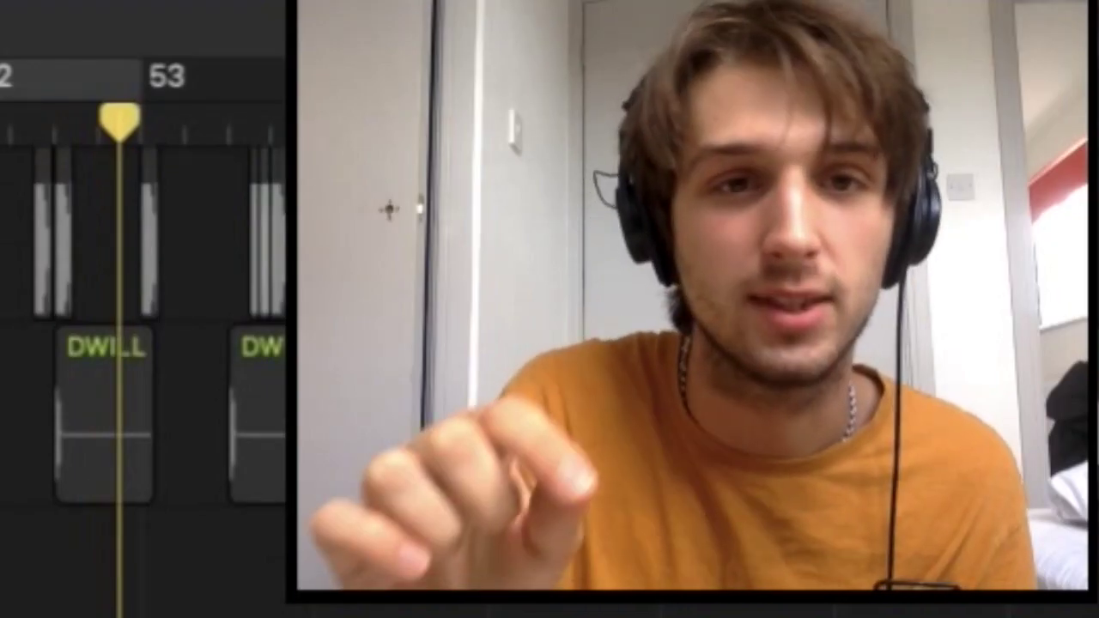
{"action": "key", "text": "s"}
{"action": "key", "text": "Down"}
{"action": "key", "text": "s"}
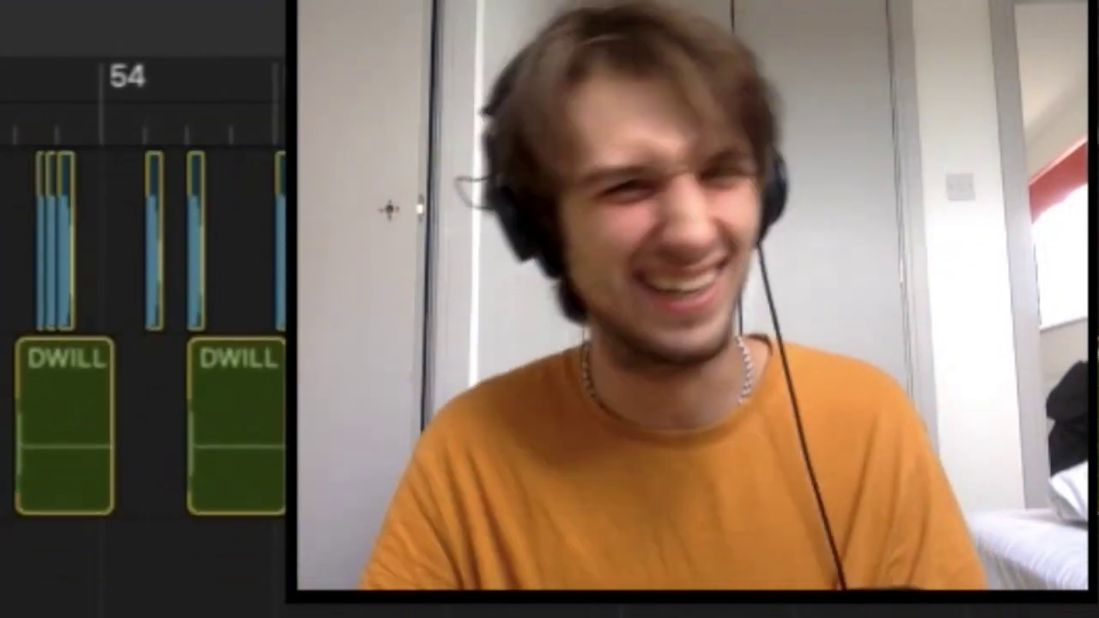
{"action": "scroll", "coordinate": [143, 344], "scroll_direction": "down", "scroll_amount": 1}
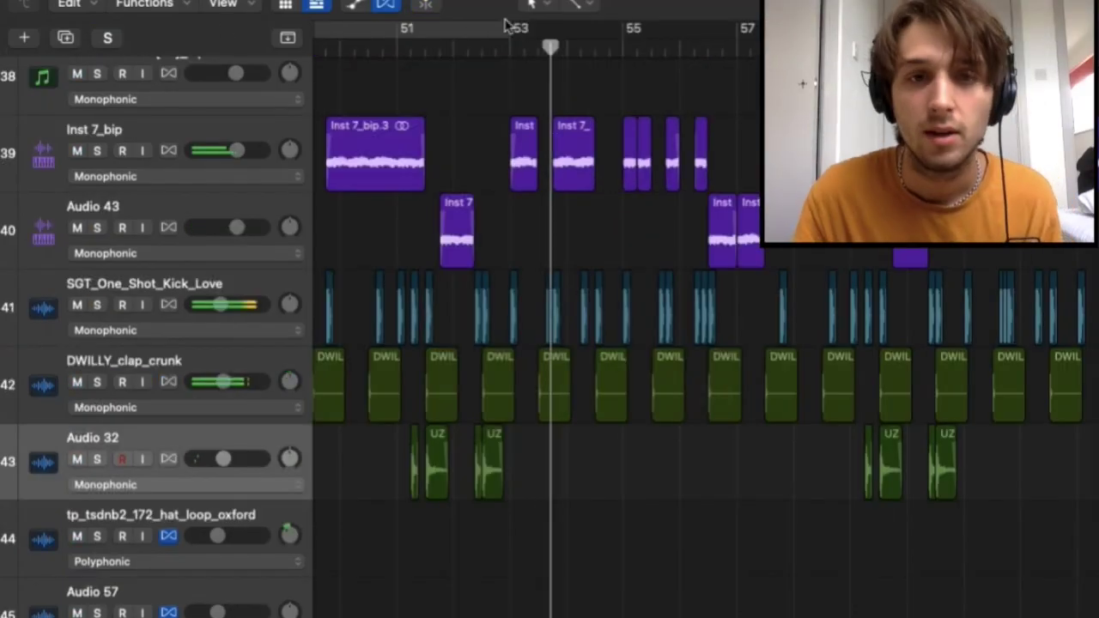
Set the cycle range to bars 53 to 57, and play the lower percussion and Inst 1_bip tracks in the full mix.
{"action": "left_click_drag", "start_coordinate": [580, 33], "coordinate": [737, 35]}
{"action": "scroll", "coordinate": [729, 132], "scroll_direction": "down", "scroll_amount": 10}
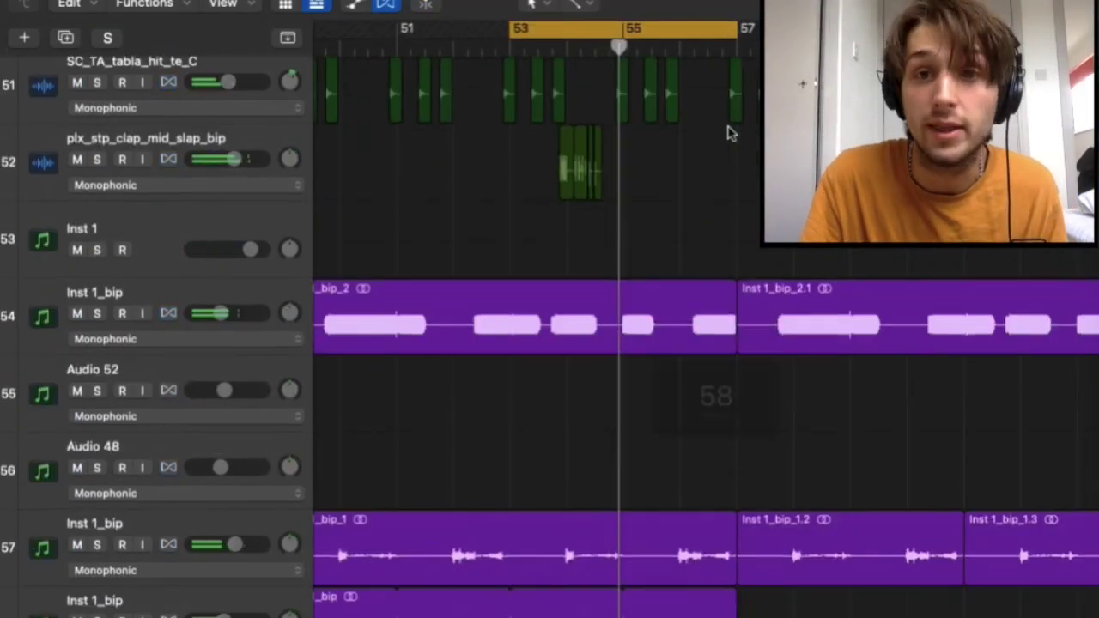
{"action": "scroll", "coordinate": [729, 132], "scroll_direction": "up", "scroll_amount": 5}
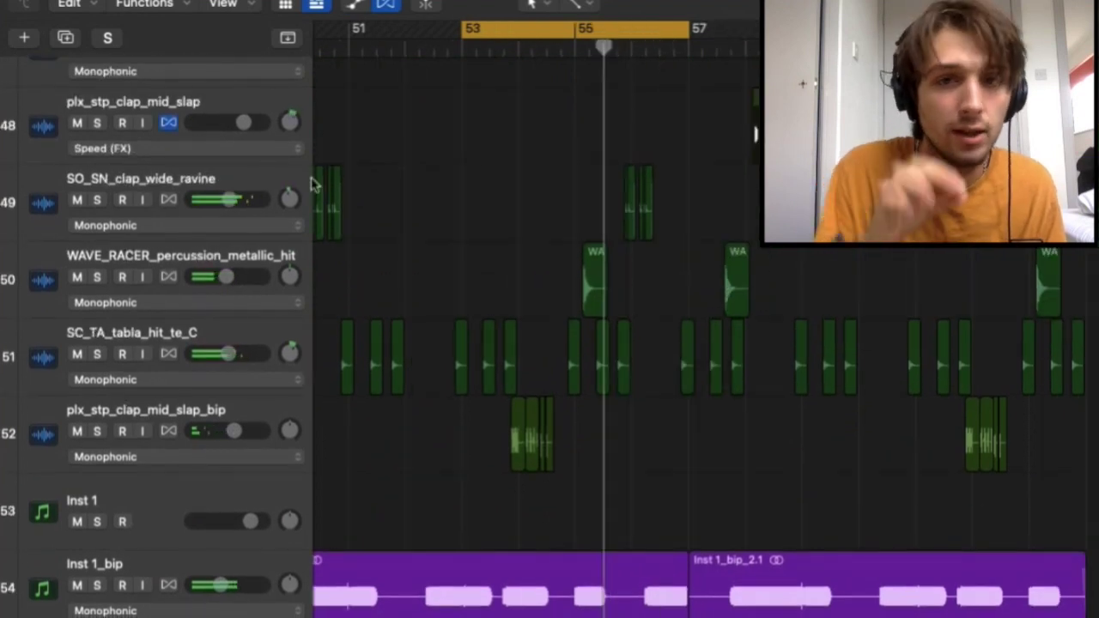
Select the looped Inst 1_bip region that ends at bar 57 and solo its track.
{"action": "scroll", "coordinate": [438, 284], "scroll_direction": "down", "scroll_amount": 8}
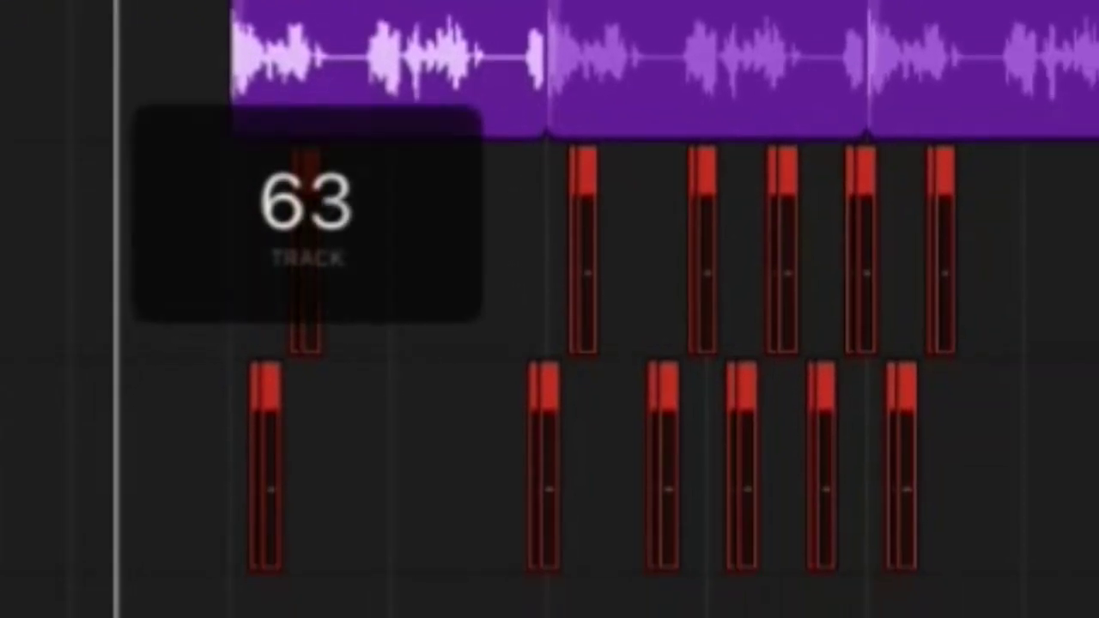
{"action": "scroll", "coordinate": [482, 160], "scroll_direction": "up", "scroll_amount": 2}
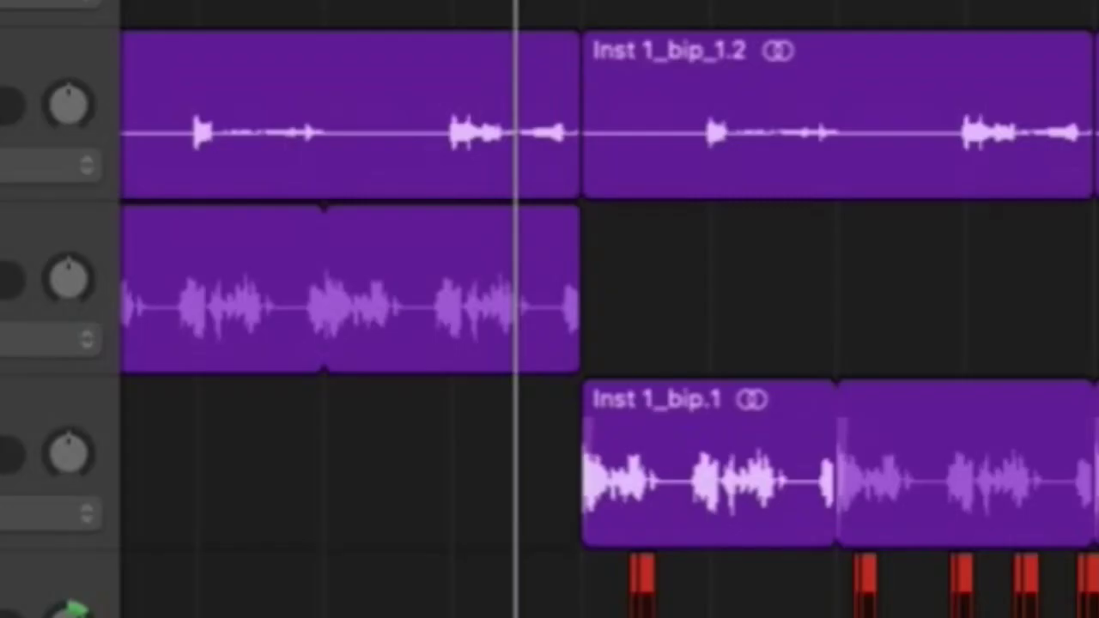
{"action": "left_click", "coordinate": [413, 326]}
{"action": "left_click", "coordinate": [25, 219]}
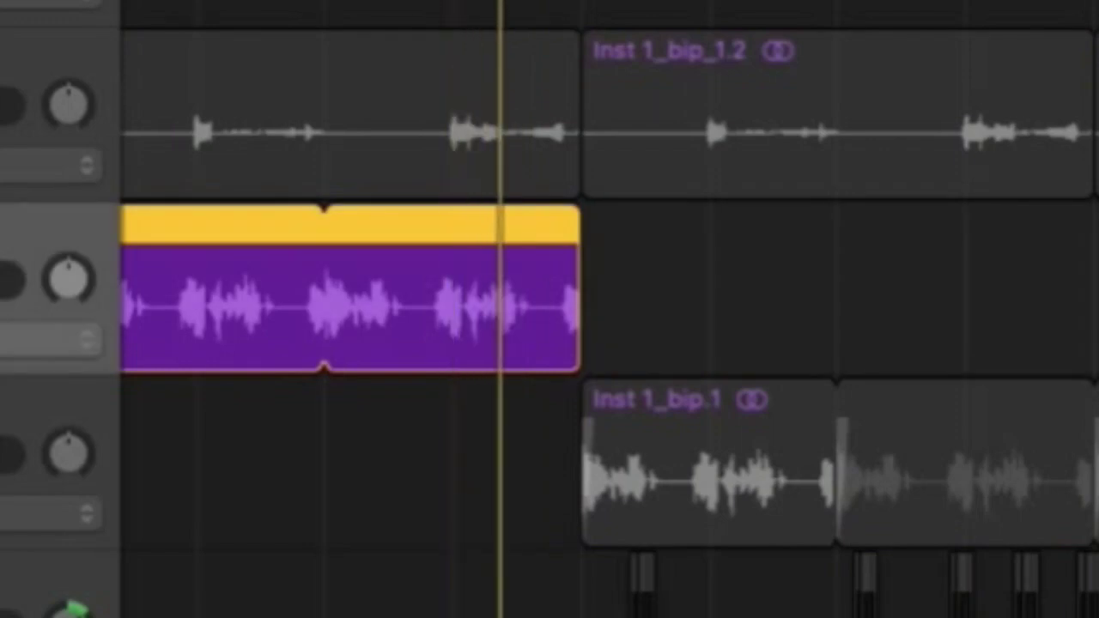
Move the cycle range to bars 57 to 61, and solo Audio 45, Audio 46 and MOVING_CASTLE_percussion_snappy.
{"action": "scroll", "coordinate": [307, 474], "scroll_direction": "right", "scroll_amount": 5}
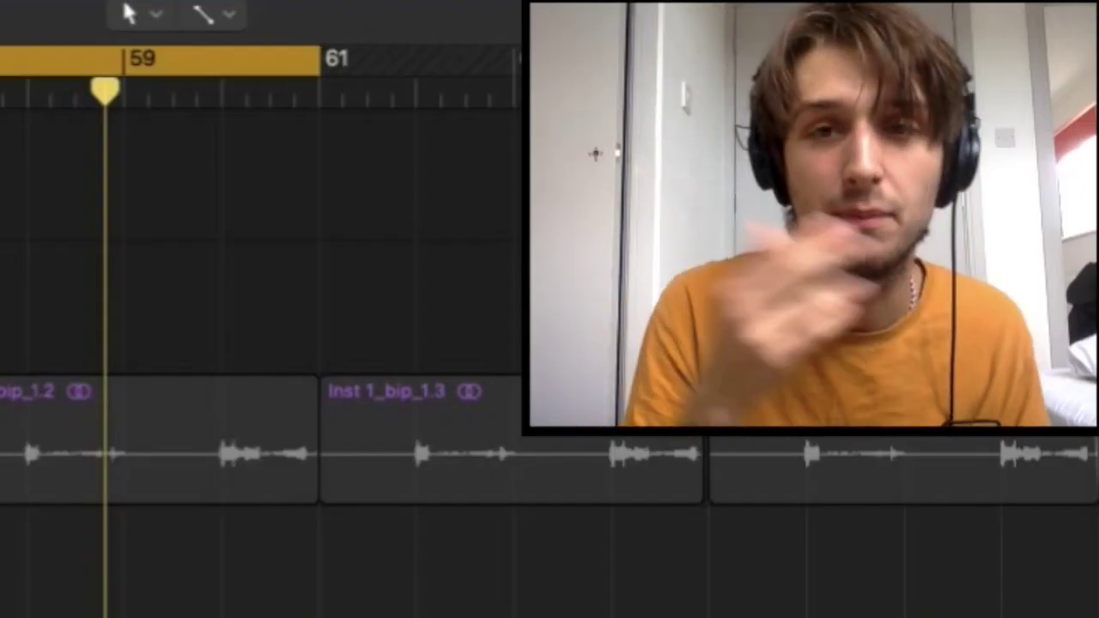
{"action": "key", "text": "space"}
{"action": "scroll", "coordinate": [262, 343], "scroll_direction": "down", "scroll_amount": 5}
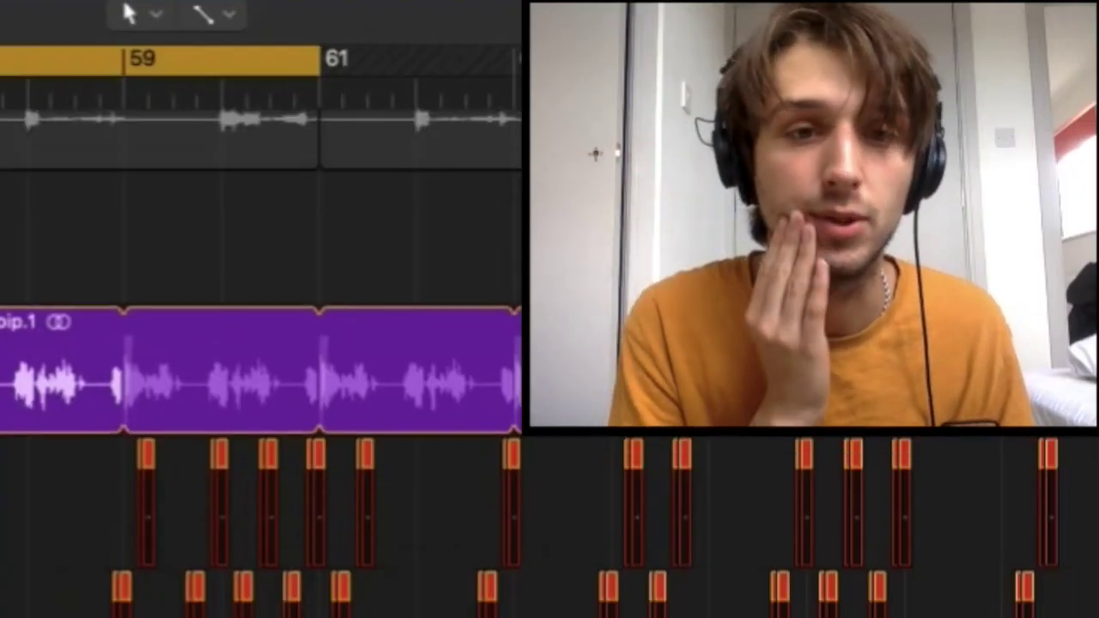
{"action": "scroll", "coordinate": [343, 413], "scroll_direction": "up", "scroll_amount": 4}
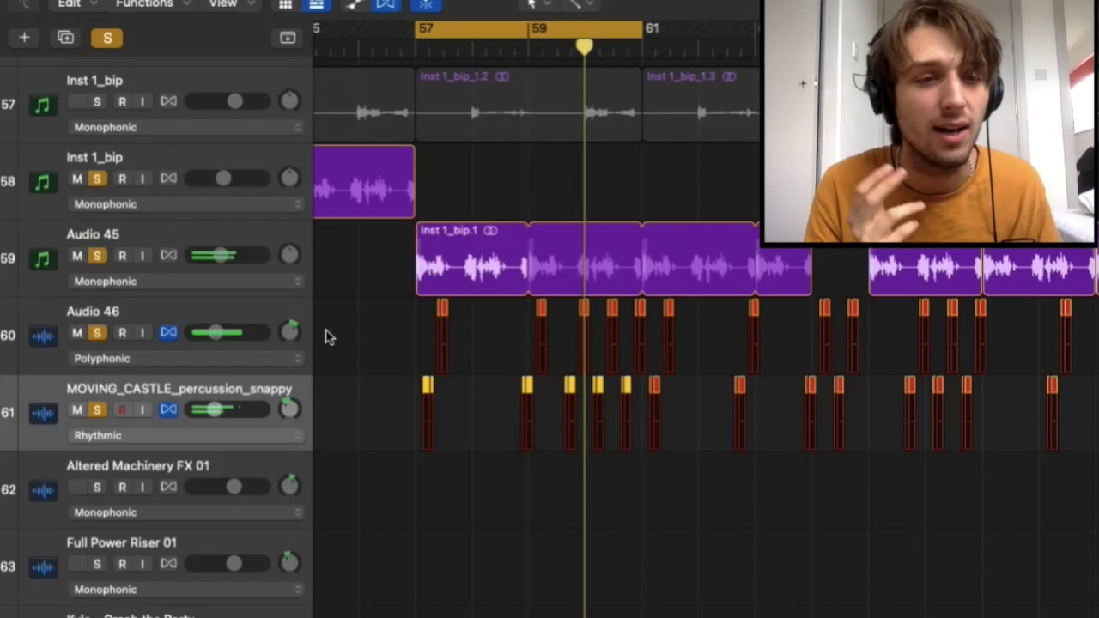
{"action": "scroll", "coordinate": [326, 335], "scroll_direction": "up", "scroll_amount": 10}
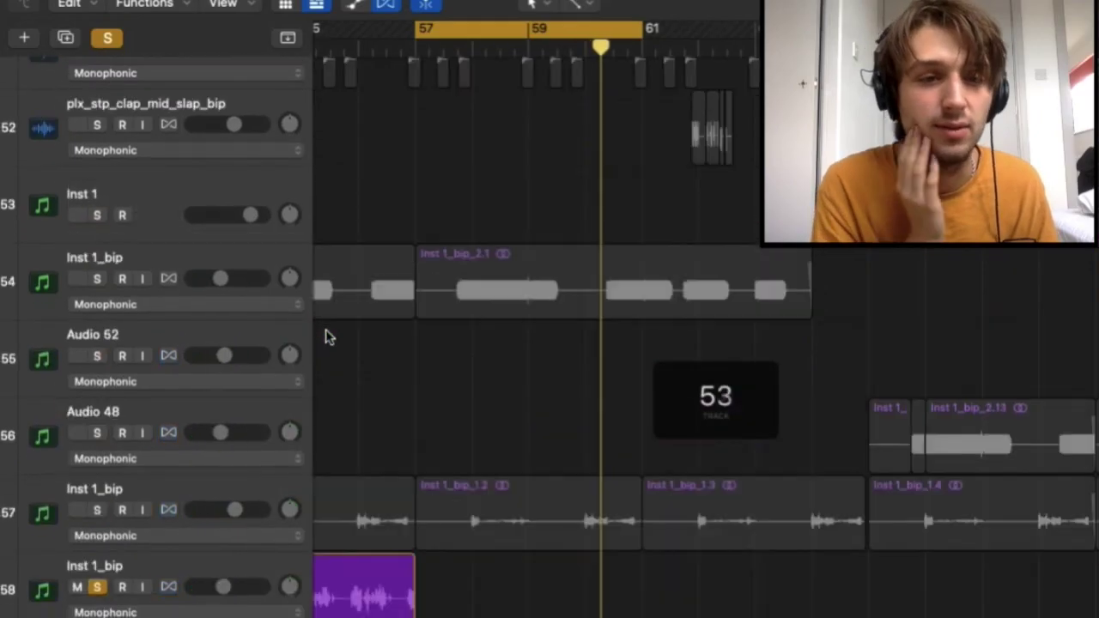
Clear all solos and set the cycle range to bars 61 to 65.
{"action": "scroll", "coordinate": [326, 333], "scroll_direction": "up", "scroll_amount": 10}
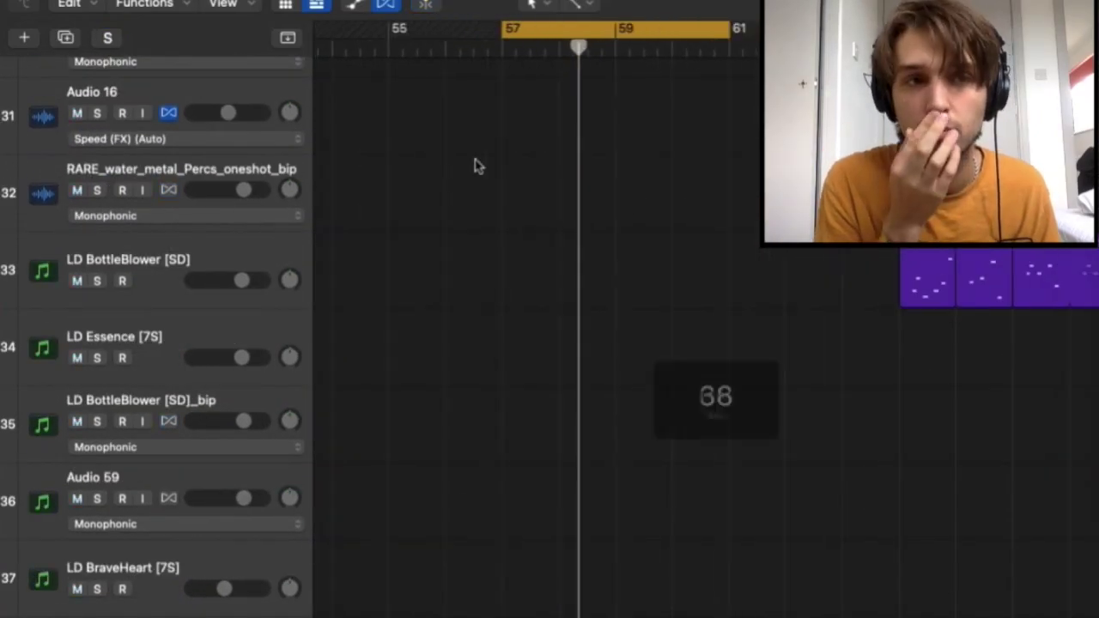
{"action": "scroll", "coordinate": [478, 166], "scroll_direction": "down", "scroll_amount": 3}
{"action": "scroll", "coordinate": [479, 165], "scroll_direction": "right", "scroll_amount": 3}
{"action": "left_click_drag", "start_coordinate": [513, 38], "coordinate": [739, 43]}
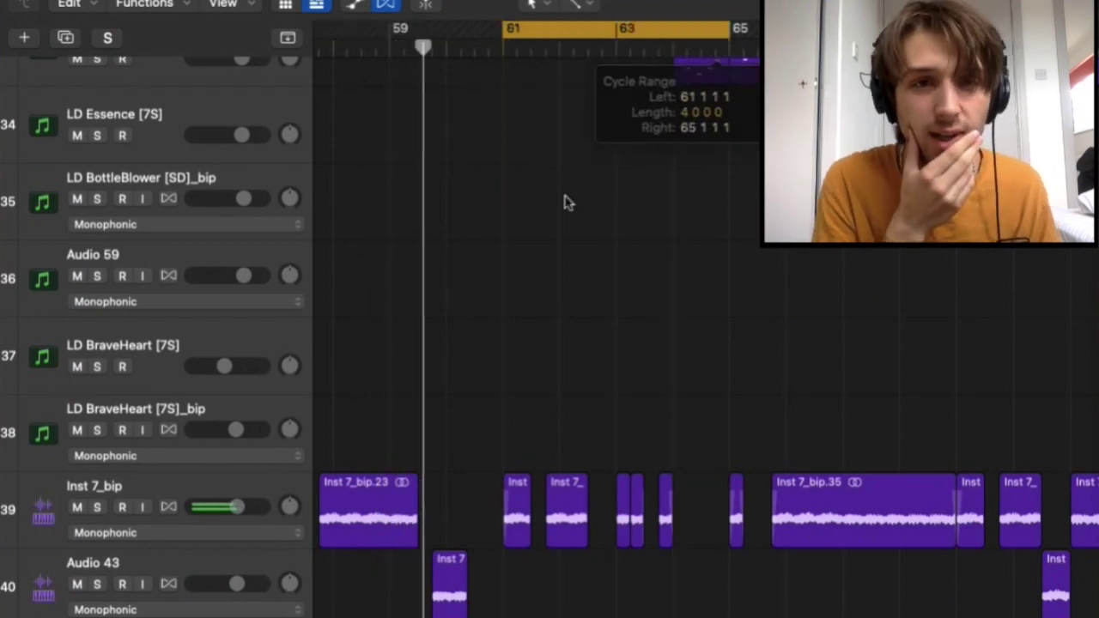
Move the playhead to about the middle of bar 61 and turn off cycle playback.
{"action": "scroll", "coordinate": [550, 211], "scroll_direction": "down", "scroll_amount": 5}
{"action": "scroll", "coordinate": [553, 212], "scroll_direction": "down", "scroll_amount": 5}
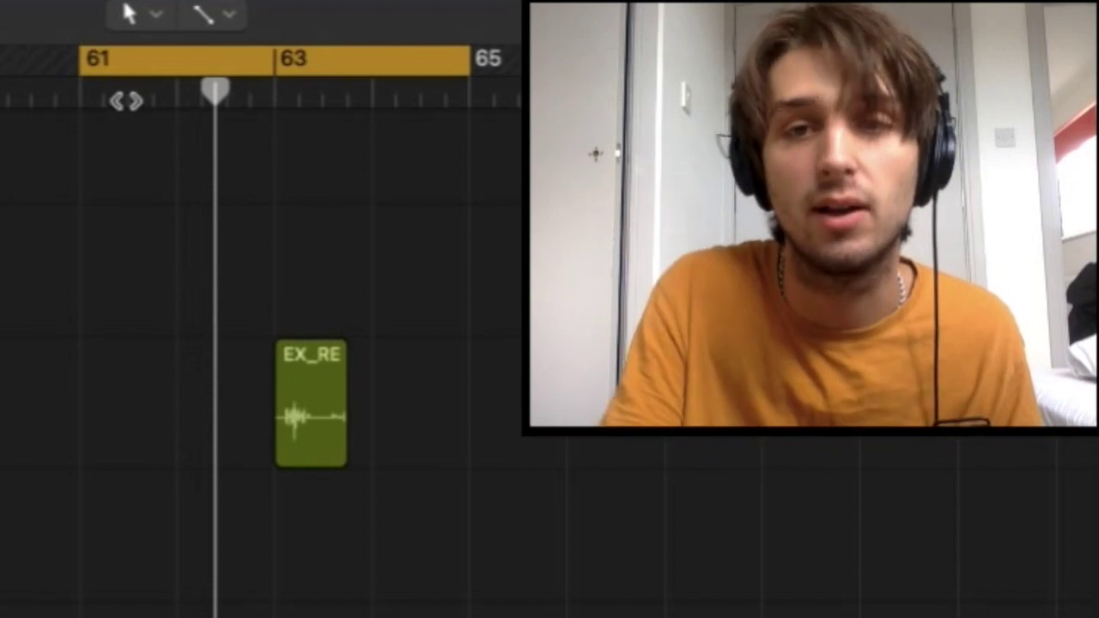
{"action": "left_click", "coordinate": [127, 100]}
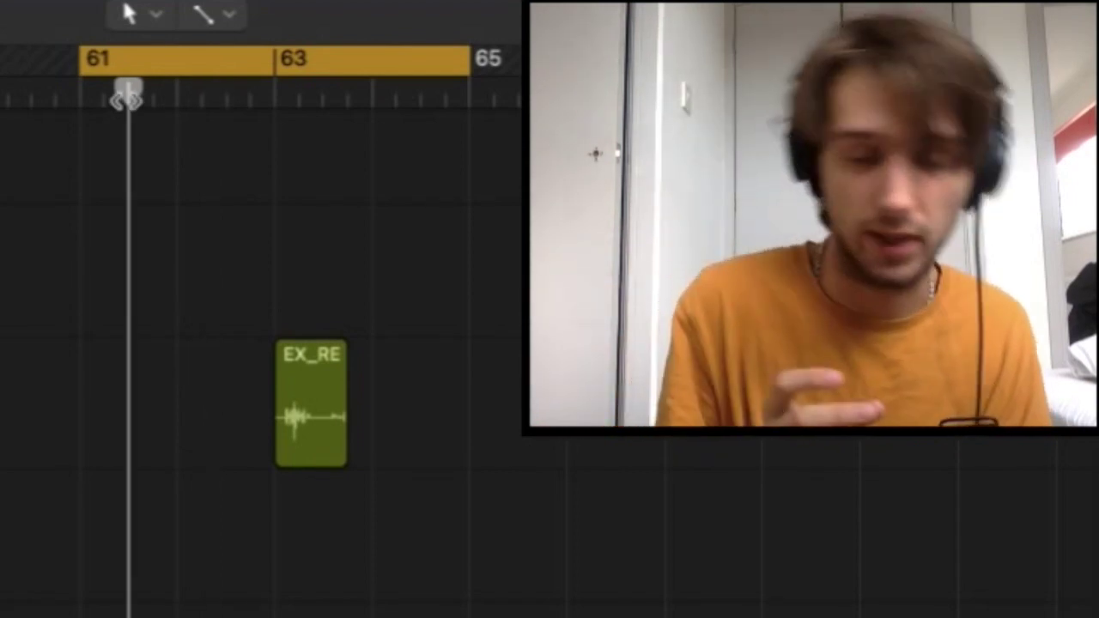
{"action": "key", "text": "c"}
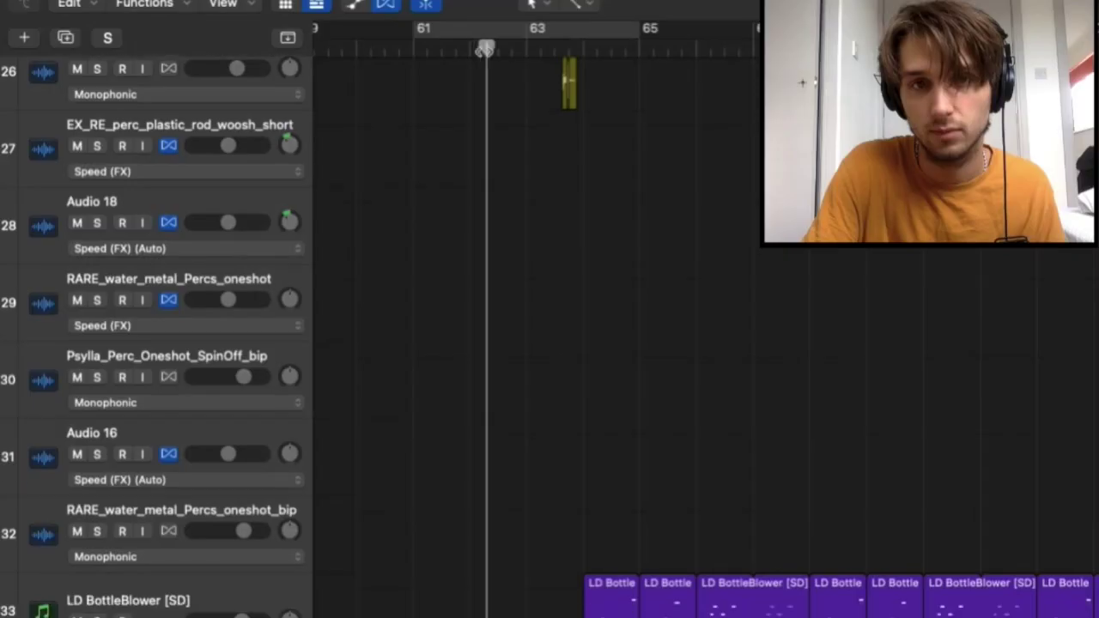
Solo the LD BottleBlower [SD] track and set the cycle range to bars 65 to 69.
{"action": "scroll", "coordinate": [128, 441], "scroll_direction": "down", "scroll_amount": 4}
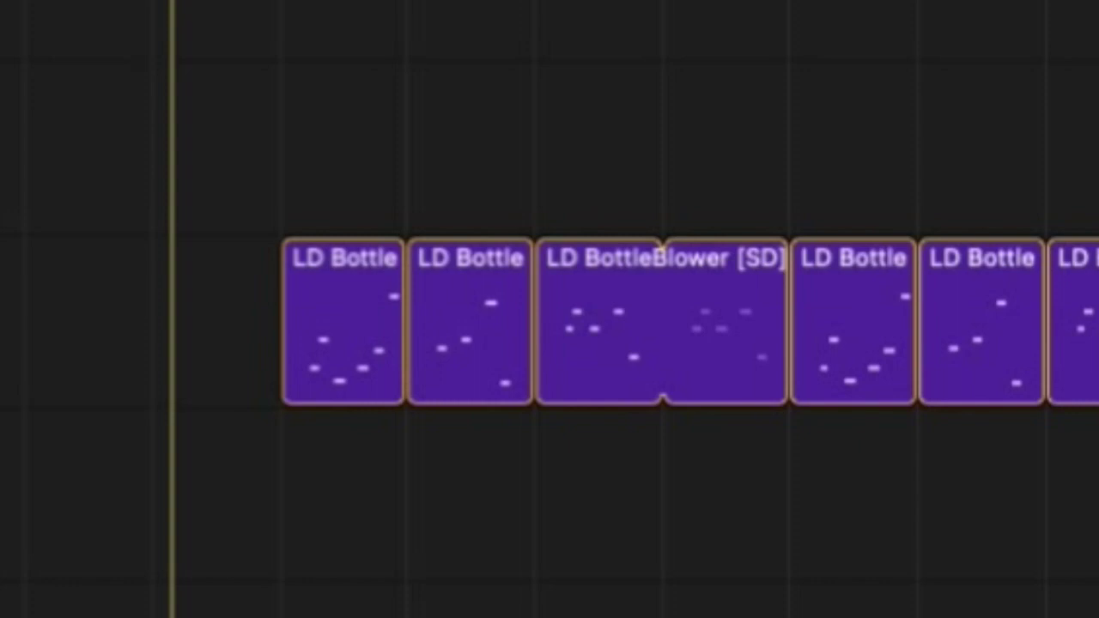
{"action": "left_click", "coordinate": [97, 478]}
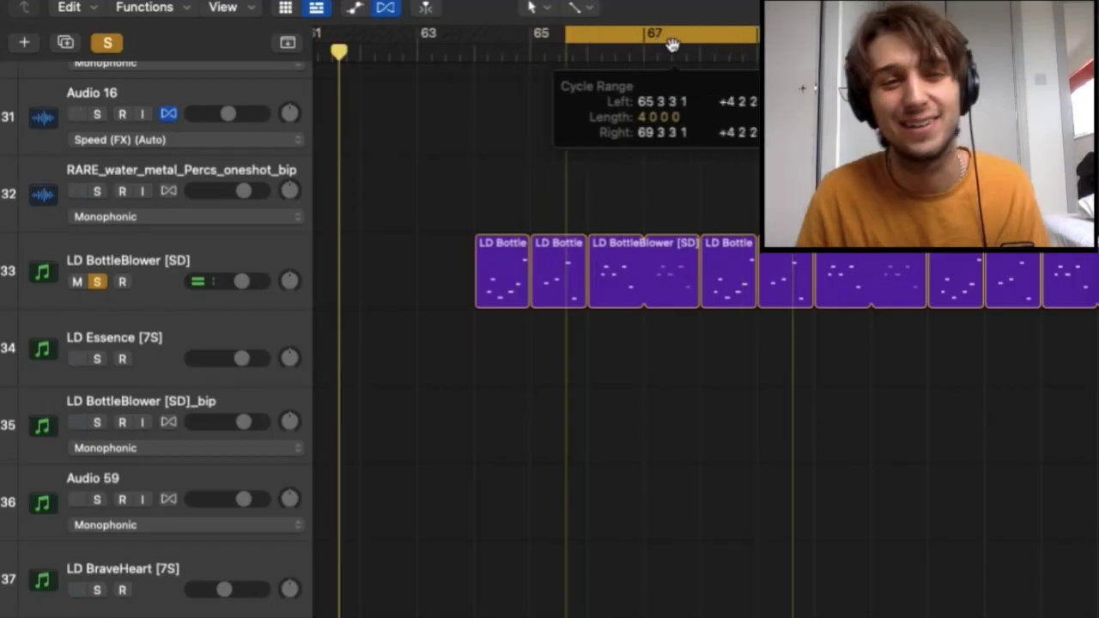
{"action": "left_click_drag", "start_coordinate": [683, 41], "coordinate": [634, 42]}
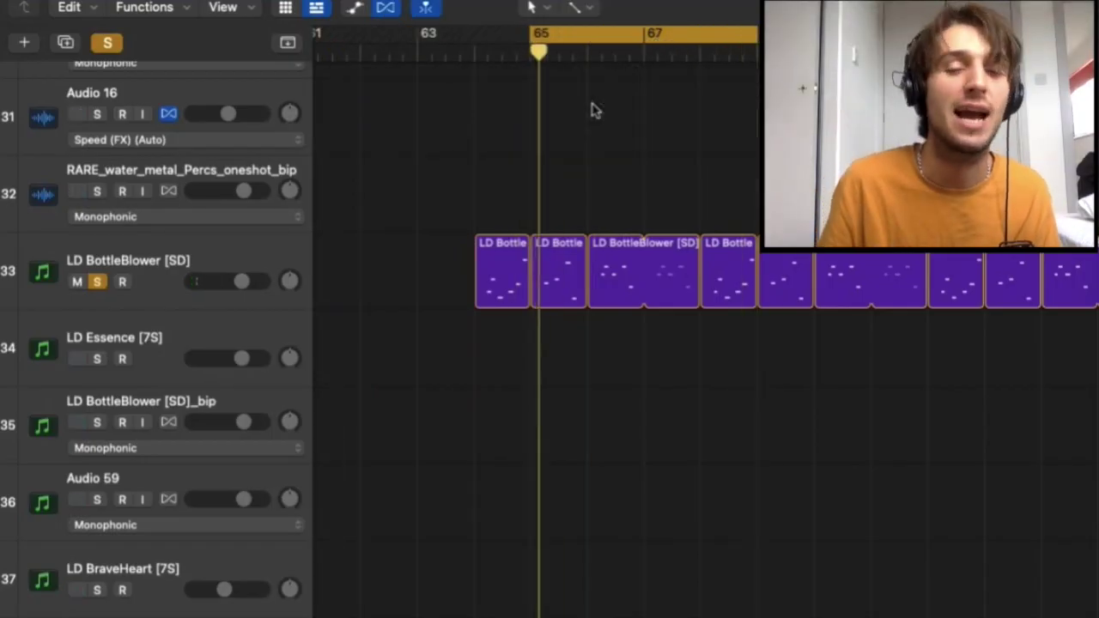
{"action": "scroll", "coordinate": [595, 110], "scroll_direction": "down", "scroll_amount": 5}
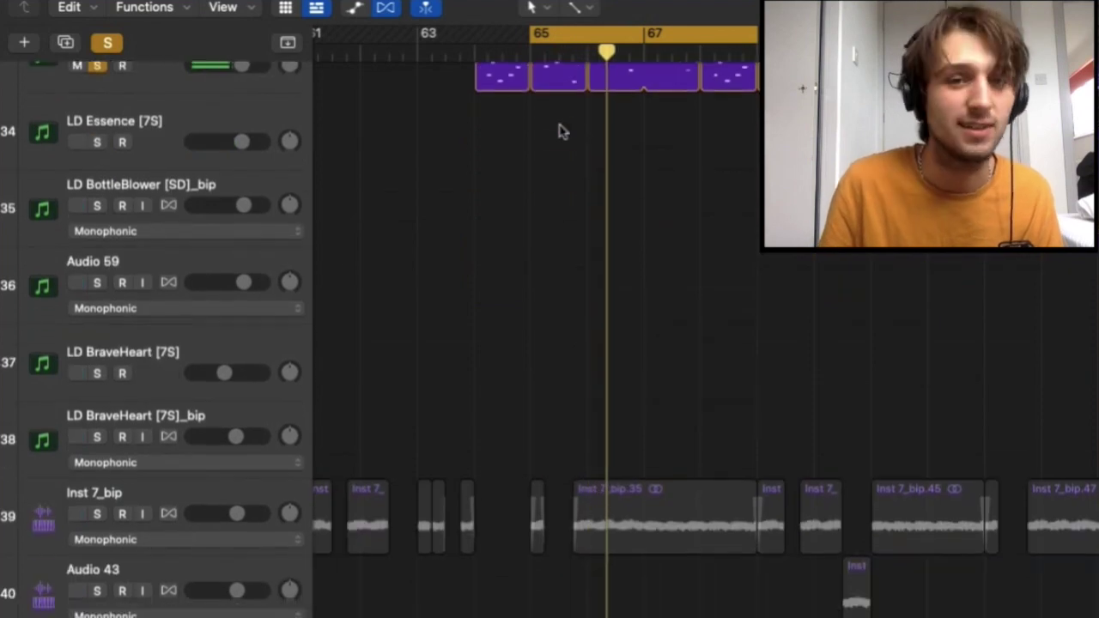
{"action": "scroll", "coordinate": [559, 128], "scroll_direction": "right", "scroll_amount": 3}
{"action": "scroll", "coordinate": [557, 148], "scroll_direction": "up", "scroll_amount": 3}
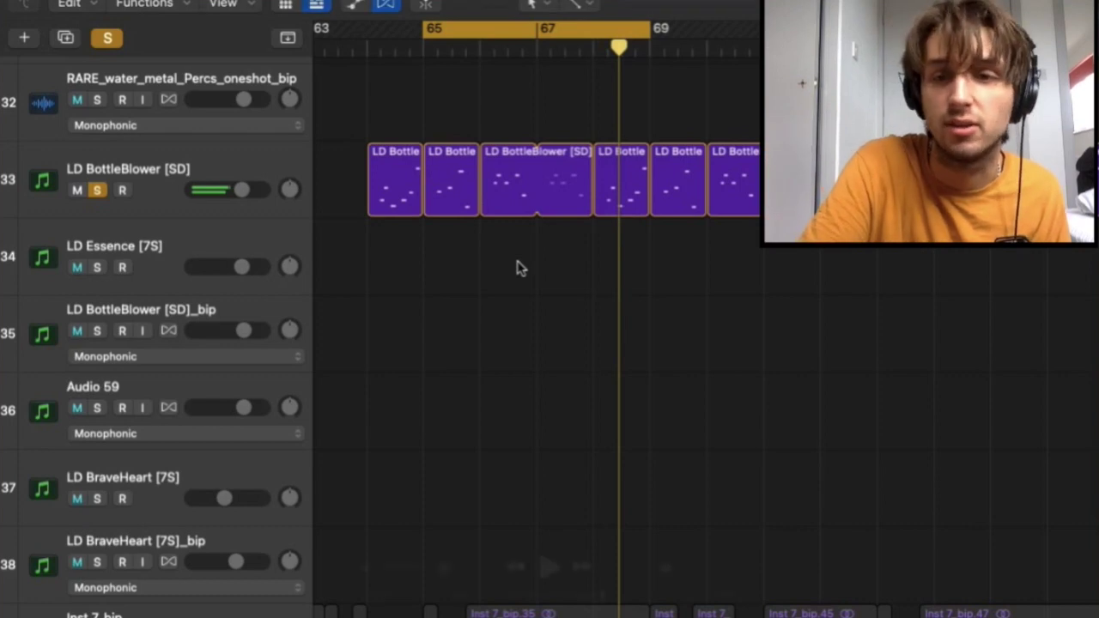
Solo the SC_TA_tabla_hit_te_C and WAVE_RACER_percussion_metallic_hit tracks over bars 65 to 69.
{"action": "scroll", "coordinate": [519, 267], "scroll_direction": "down", "scroll_amount": 20}
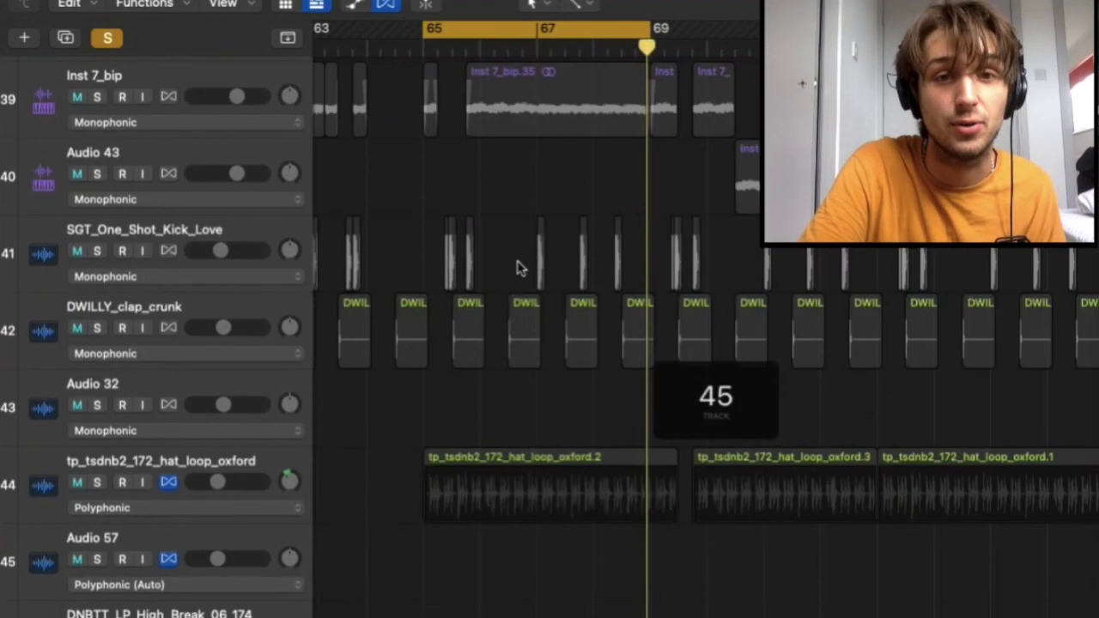
{"action": "left_click", "coordinate": [97, 424]}
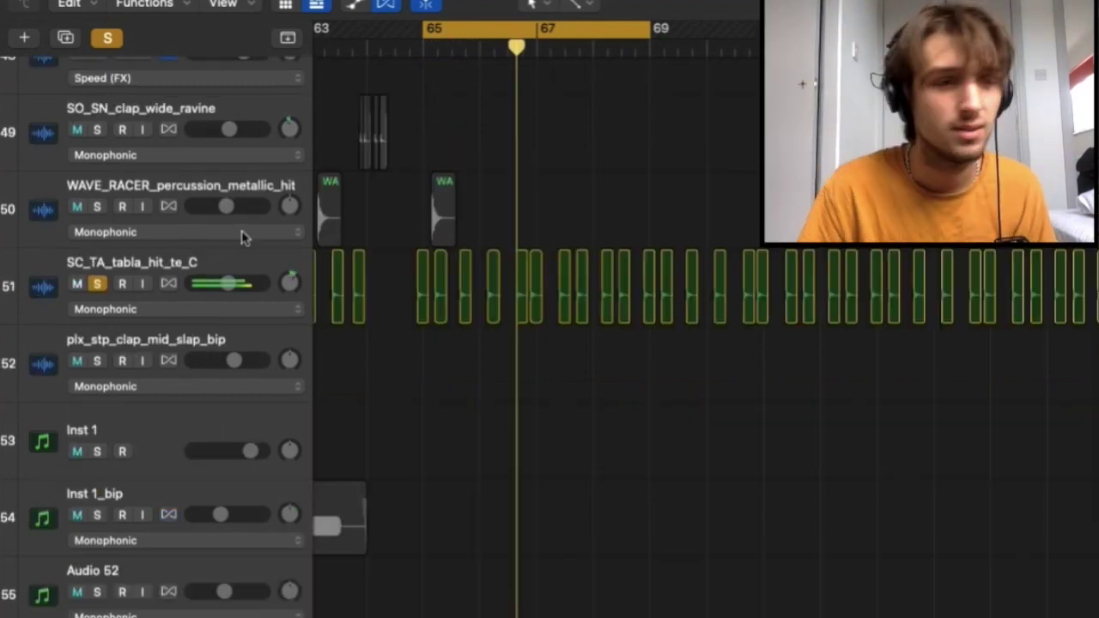
{"action": "scroll", "coordinate": [418, 206], "scroll_direction": "up", "scroll_amount": 7}
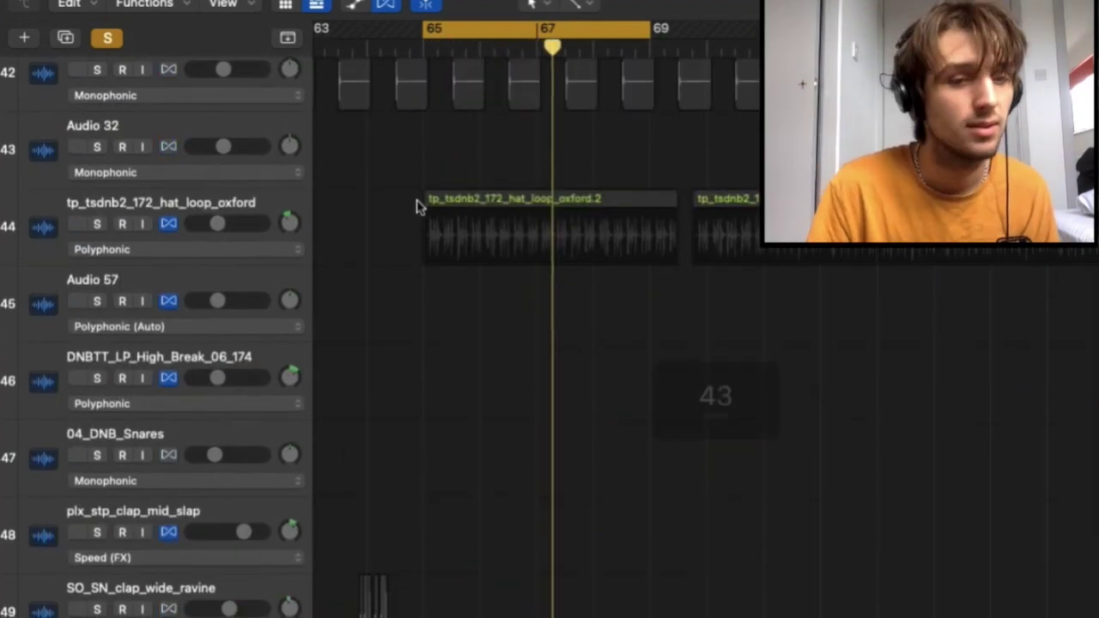
{"action": "scroll", "coordinate": [417, 206], "scroll_direction": "down", "scroll_amount": 3}
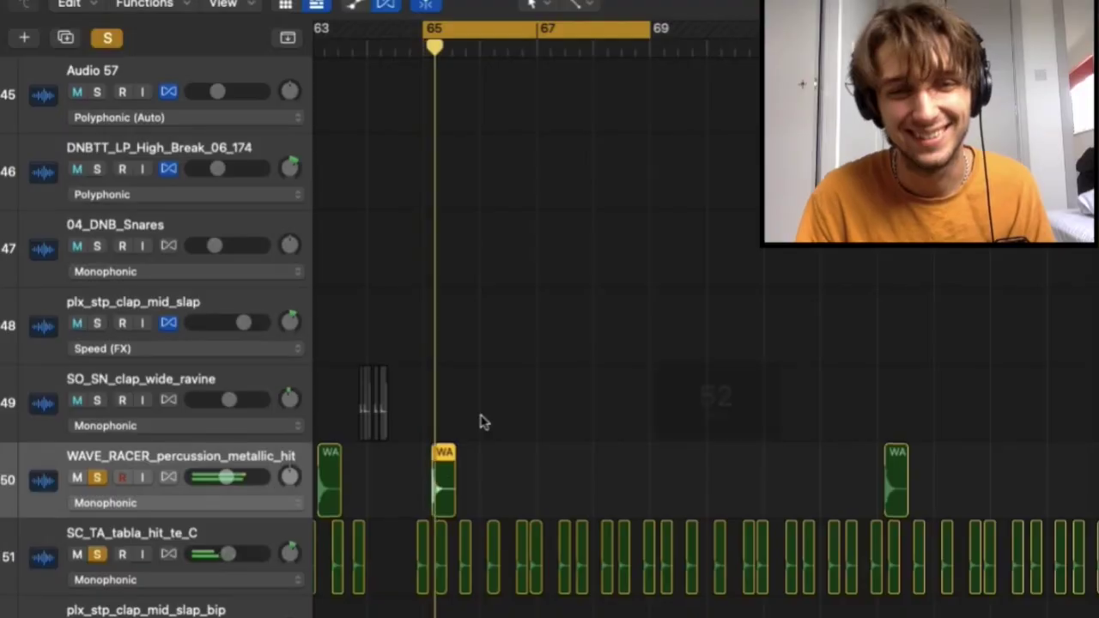
Solo the tp_tsdnb2_172_hat_loop_oxford, SGT_One_Shot_Kick_Love, DWILLY_clap_crunk and Inst 7_bip tracks.
{"action": "scroll", "coordinate": [481, 421], "scroll_direction": "up", "scroll_amount": 3}
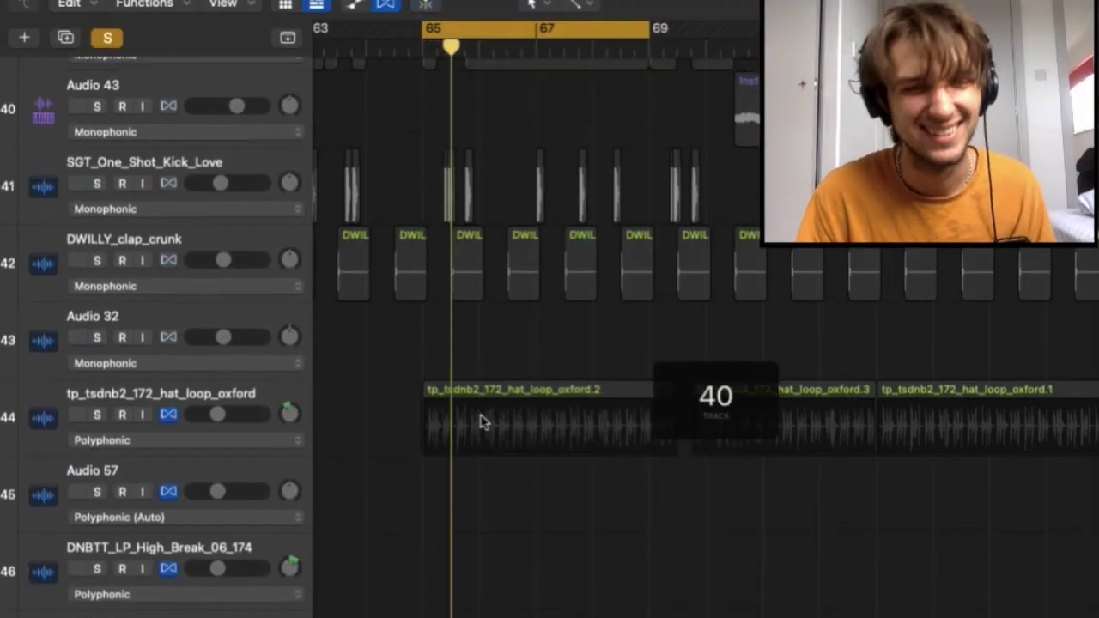
{"action": "left_click", "coordinate": [97, 415]}
{"action": "scroll", "coordinate": [469, 302], "scroll_direction": "left", "scroll_amount": 5}
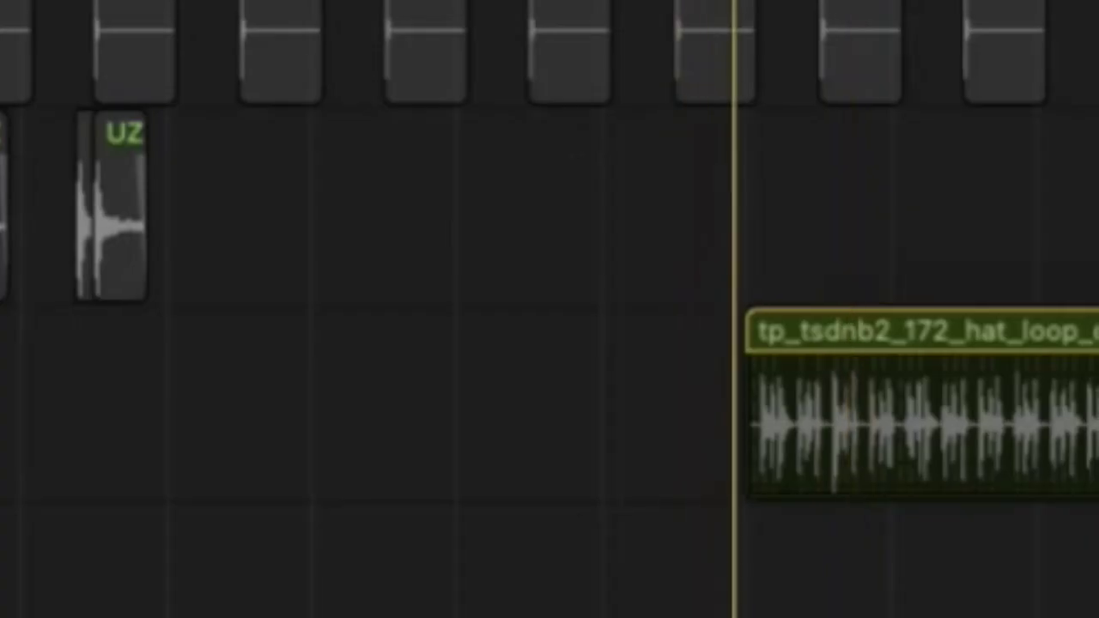
{"action": "key", "text": "s"}
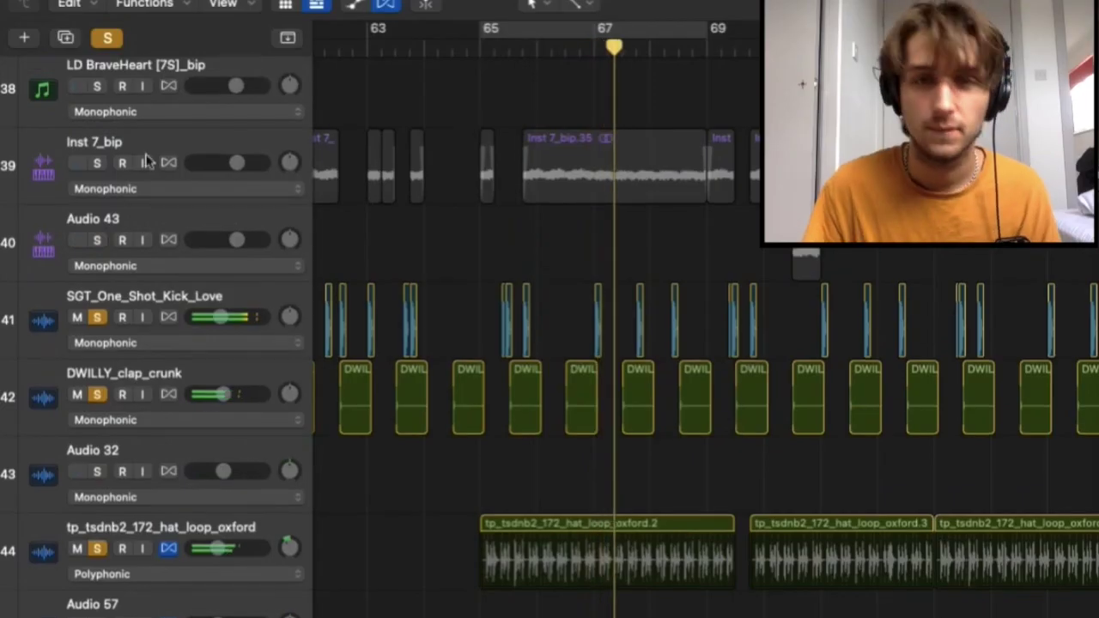
{"action": "left_click", "coordinate": [97, 163]}
{"action": "scroll", "coordinate": [449, 115], "scroll_direction": "up", "scroll_amount": 10}
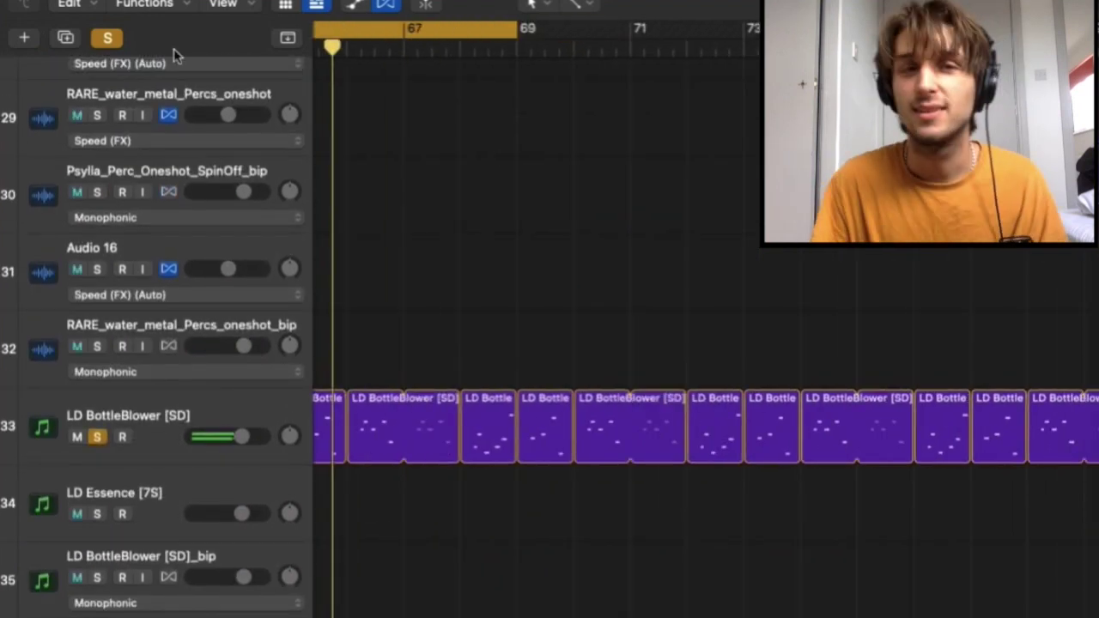
Clear all solos, move the cycle range to bars 69 to 73, and review the lower Inst 1_bip tracks.
{"action": "left_click_drag", "start_coordinate": [413, 33], "coordinate": [605, 34]}
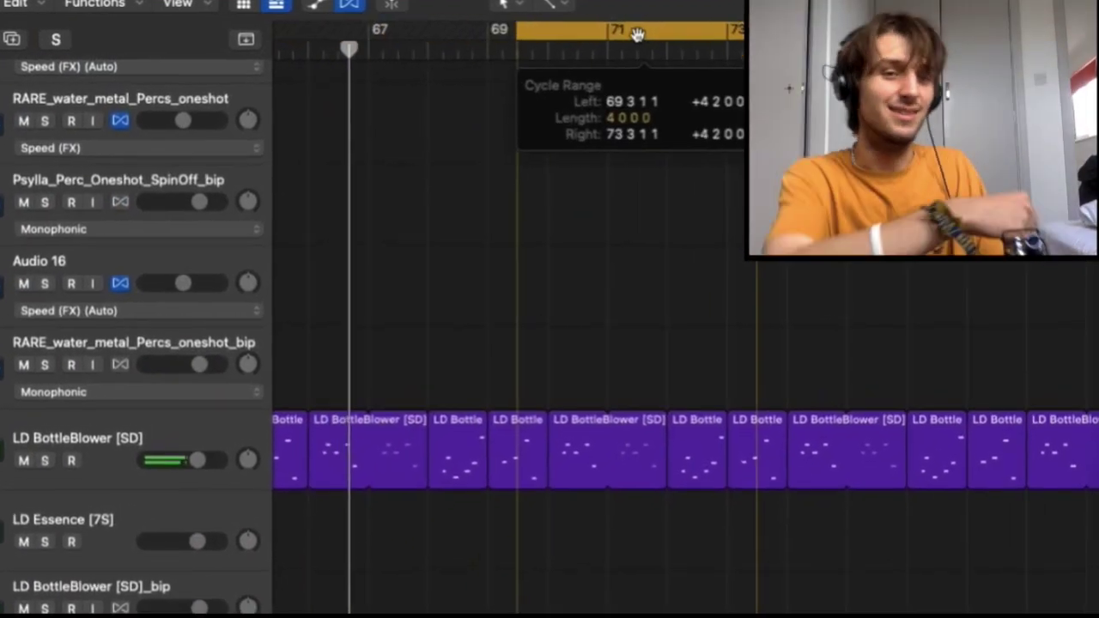
{"action": "scroll", "coordinate": [586, 100], "scroll_direction": "down", "scroll_amount": 15}
{"action": "scroll", "coordinate": [458, 129], "scroll_direction": "up", "scroll_amount": 5}
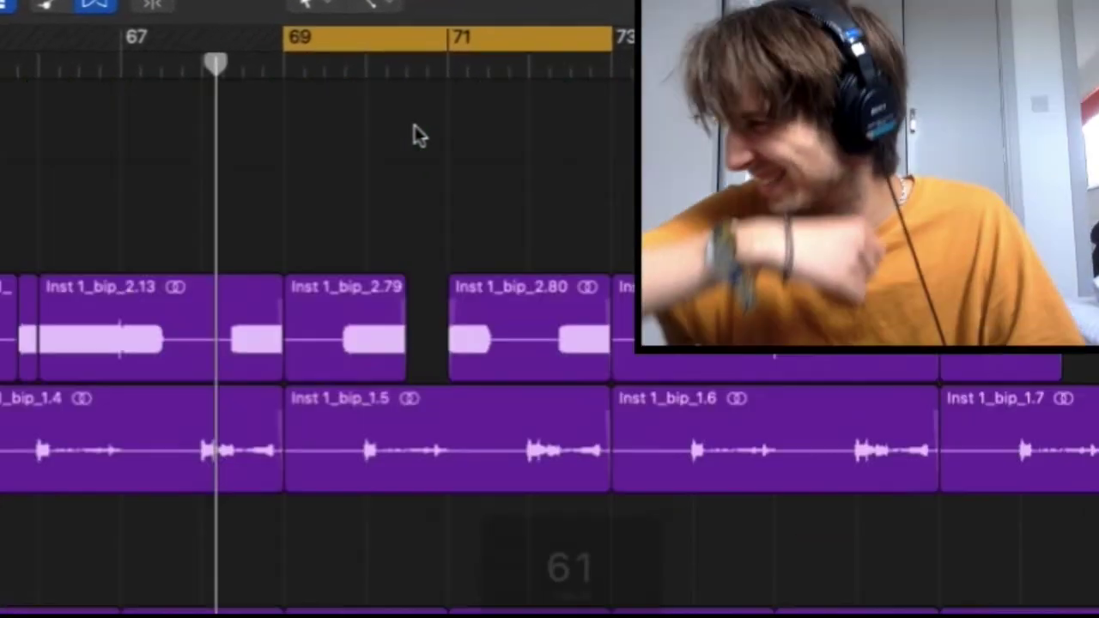
{"action": "scroll", "coordinate": [459, 128], "scroll_direction": "down", "scroll_amount": 5}
{"action": "scroll", "coordinate": [543, 118], "scroll_direction": "up", "scroll_amount": 5}
Turn off cycle playback and play on towards bar 81, soloing the Inst 1_bip track with regions up to bar 81 and Audio 45.
{"action": "key", "text": "c"}
{"action": "scroll", "coordinate": [226, 161], "scroll_direction": "up", "scroll_amount": 15}
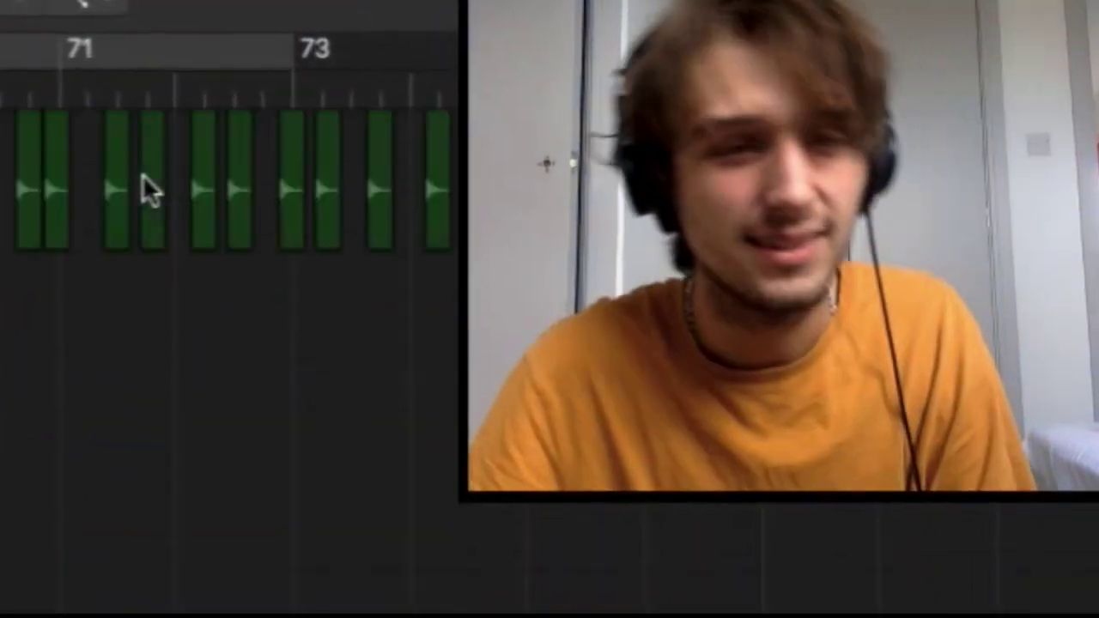
{"action": "scroll", "coordinate": [226, 160], "scroll_direction": "right", "scroll_amount": 4}
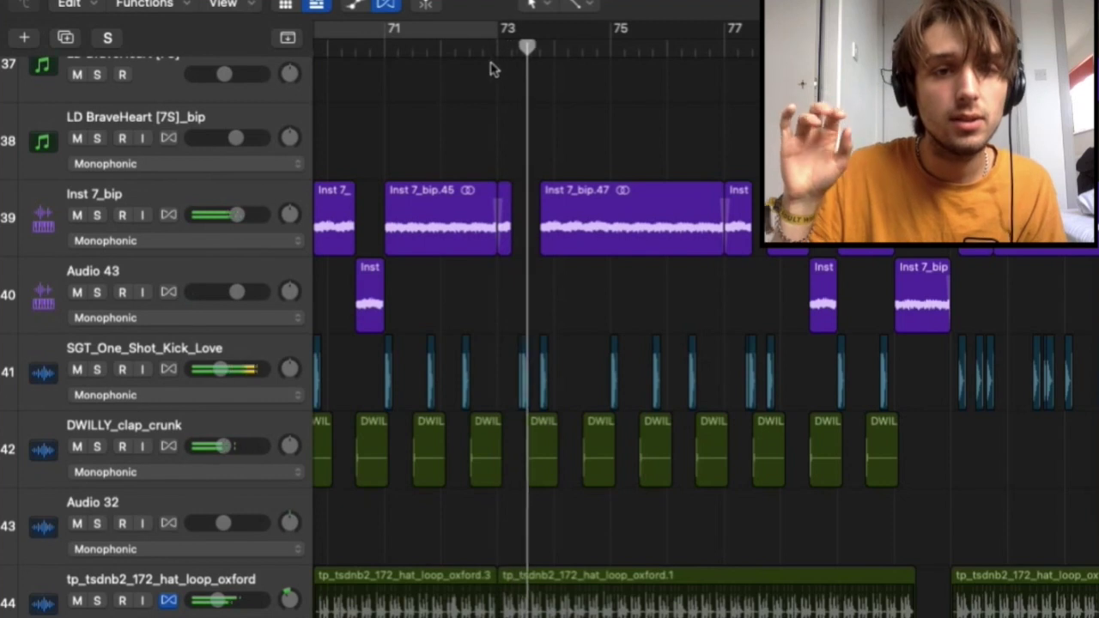
{"action": "scroll", "coordinate": [492, 97], "scroll_direction": "down", "scroll_amount": 3}
{"action": "scroll", "coordinate": [492, 97], "scroll_direction": "right", "scroll_amount": 2}
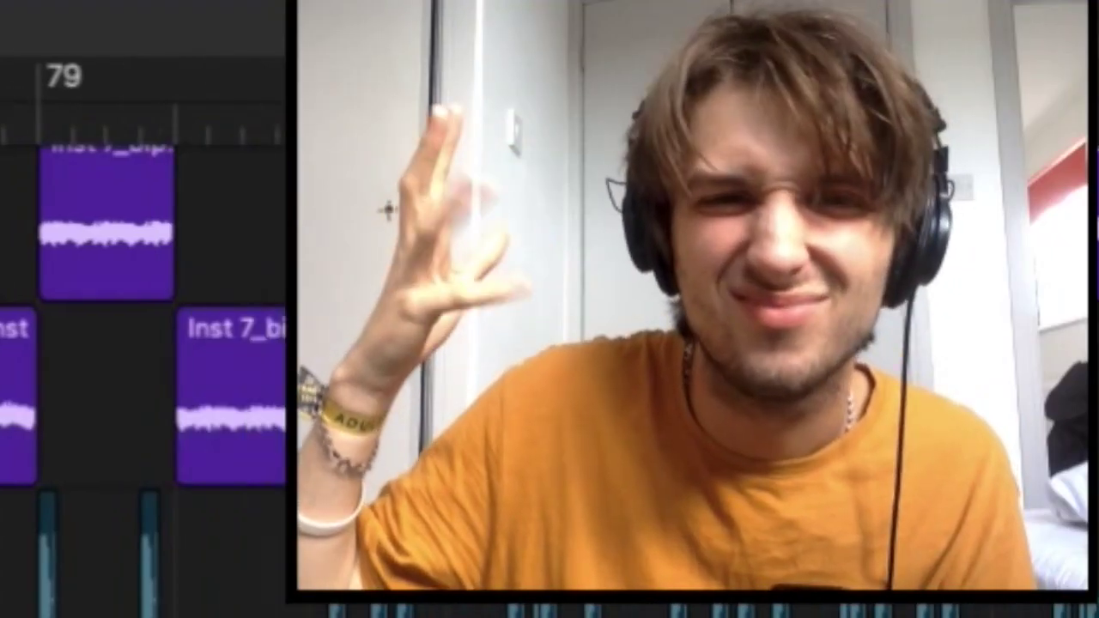
{"action": "scroll", "coordinate": [143, 344], "scroll_direction": "down", "scroll_amount": 10}
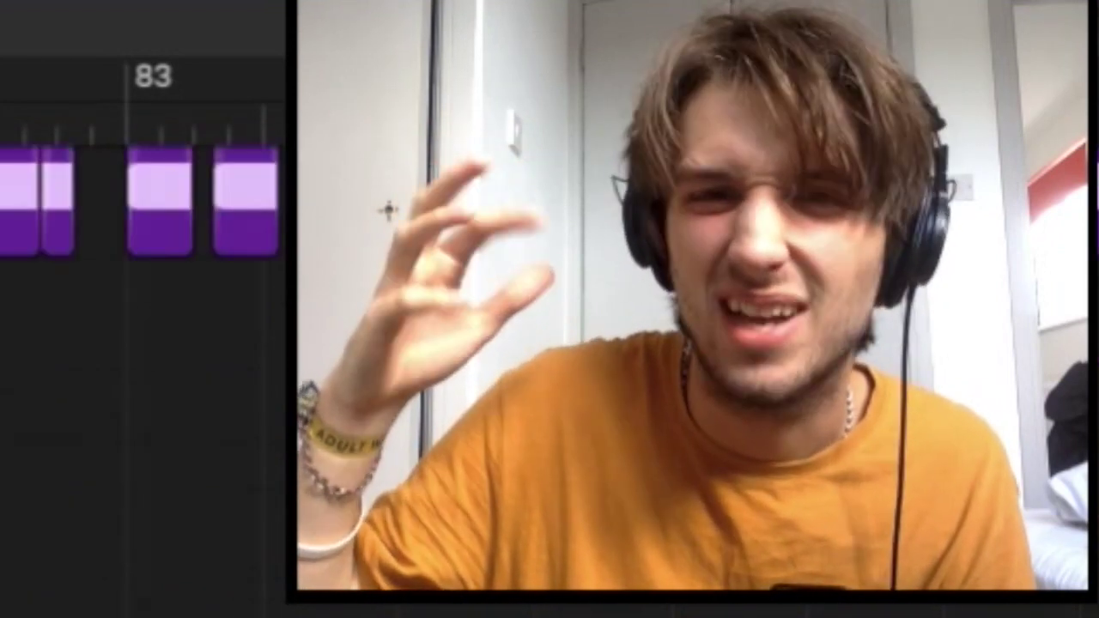
{"action": "key", "text": "m"}
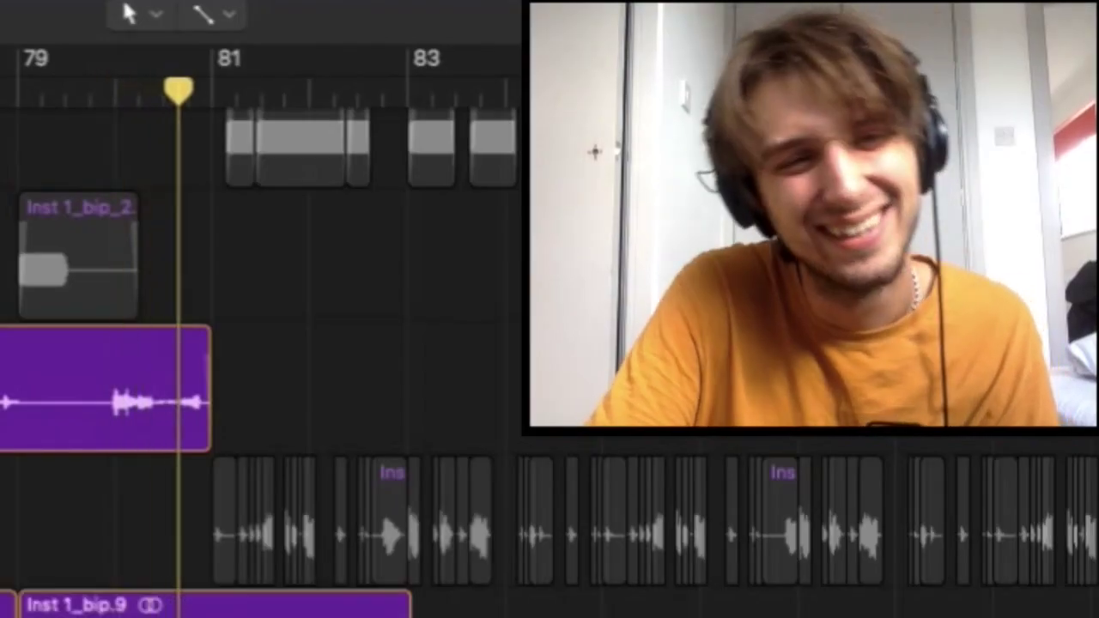
Clear all solos and set the cycle range to bars 81 to 85.
{"action": "scroll", "coordinate": [86, 520], "scroll_direction": "right", "scroll_amount": 3}
{"action": "scroll", "coordinate": [86, 520], "scroll_direction": "up", "scroll_amount": 4}
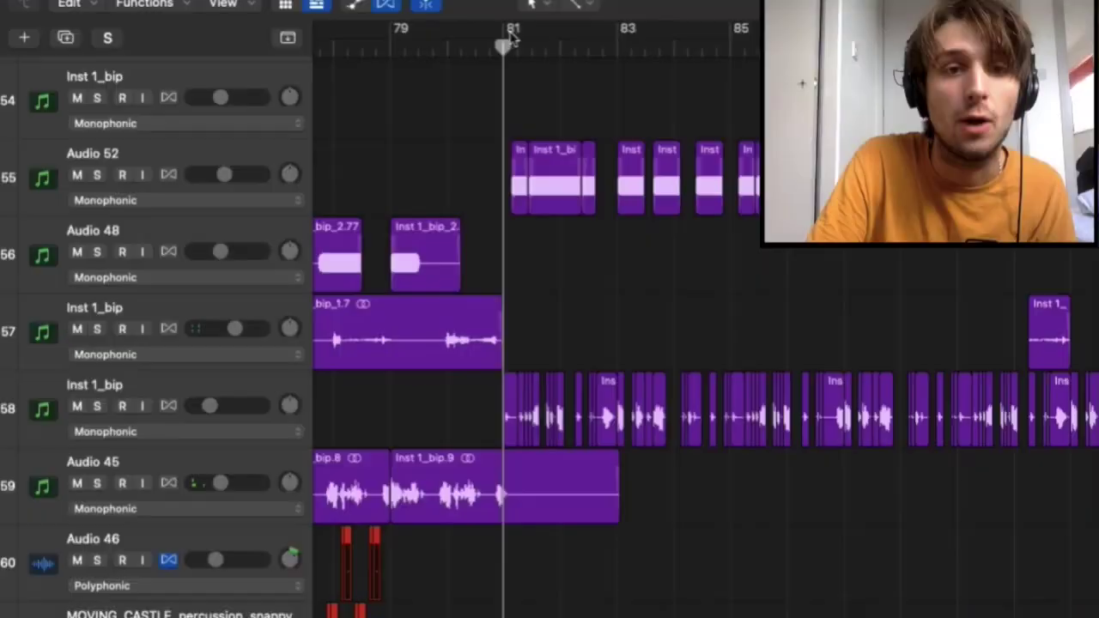
{"action": "left_click_drag", "start_coordinate": [507, 29], "coordinate": [747, 67]}
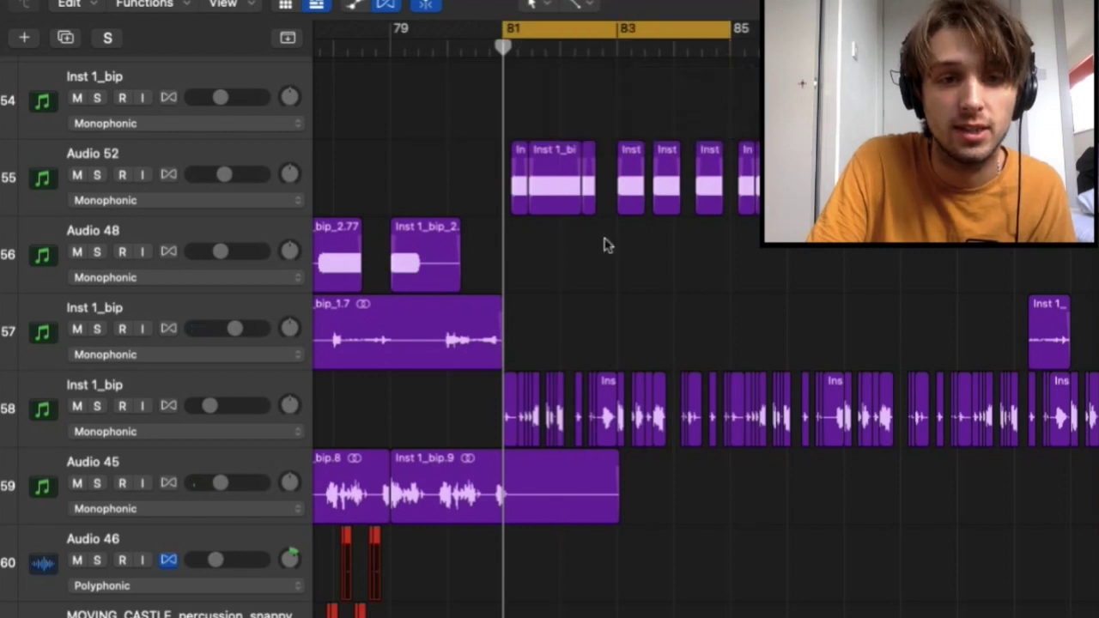
Solo the Inst 1_bip track with the chopped regions starting at bar 81, along with Audio 52.
{"action": "scroll", "coordinate": [605, 244], "scroll_direction": "down", "scroll_amount": 2}
{"action": "left_click", "coordinate": [97, 327]}
{"action": "scroll", "coordinate": [388, 311], "scroll_direction": "down", "scroll_amount": 3}
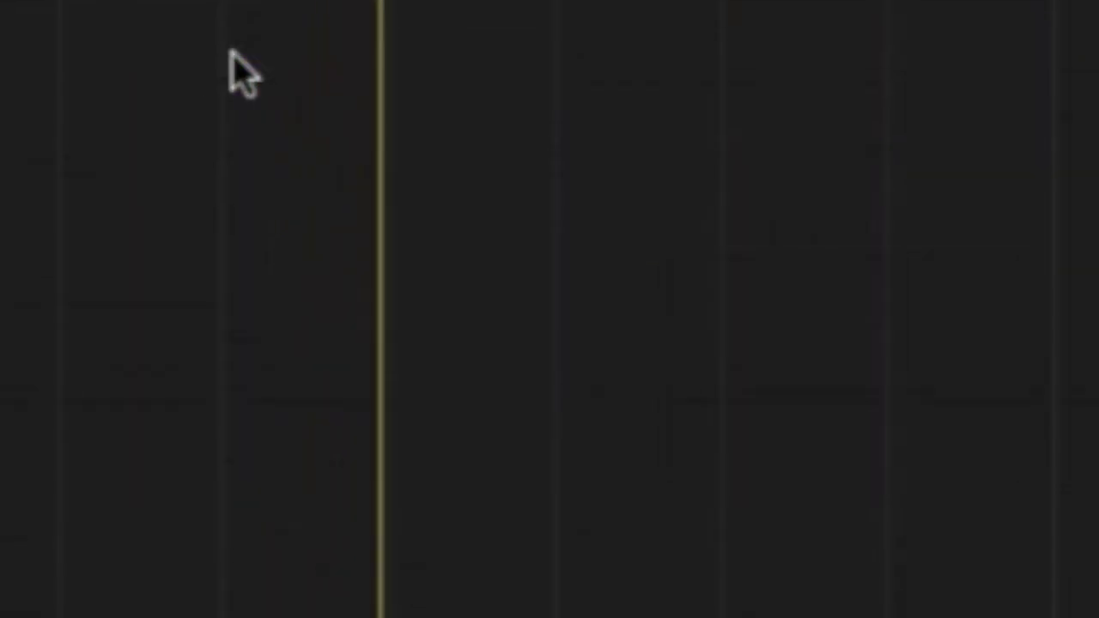
{"action": "scroll", "coordinate": [232, 69], "scroll_direction": "up", "scroll_amount": 5}
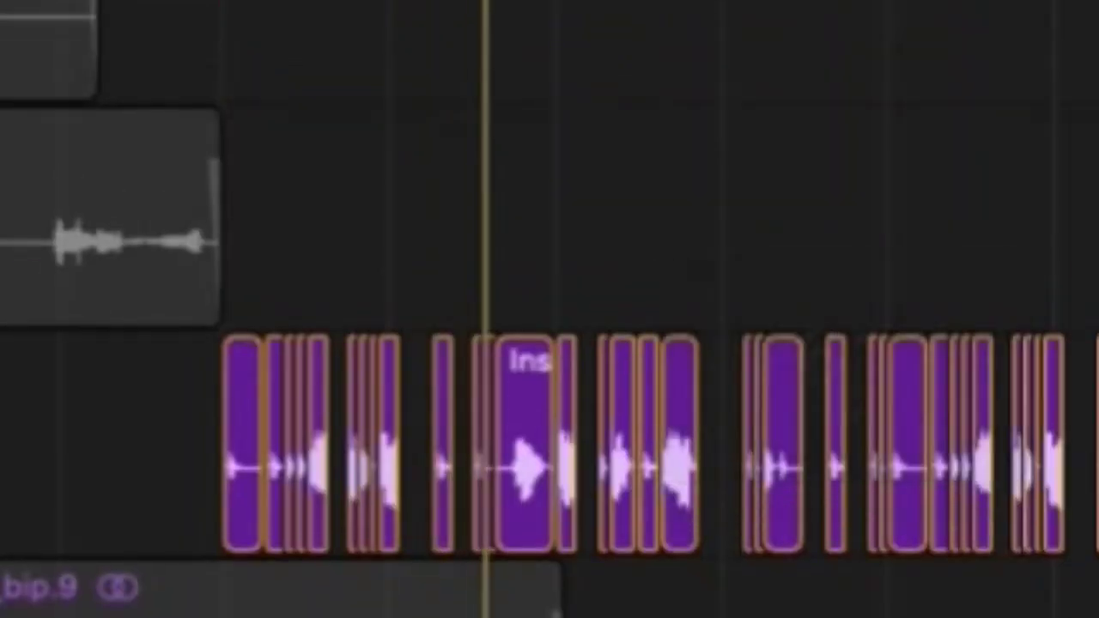
{"action": "key", "text": "super+z"}
{"action": "left_click", "coordinate": [292, 21]}
Solo the 04_DNB_Snares track over bars 81 to 85.
{"action": "scroll", "coordinate": [283, 26], "scroll_direction": "up", "scroll_amount": 3}
{"action": "scroll", "coordinate": [593, 246], "scroll_direction": "up", "scroll_amount": 5}
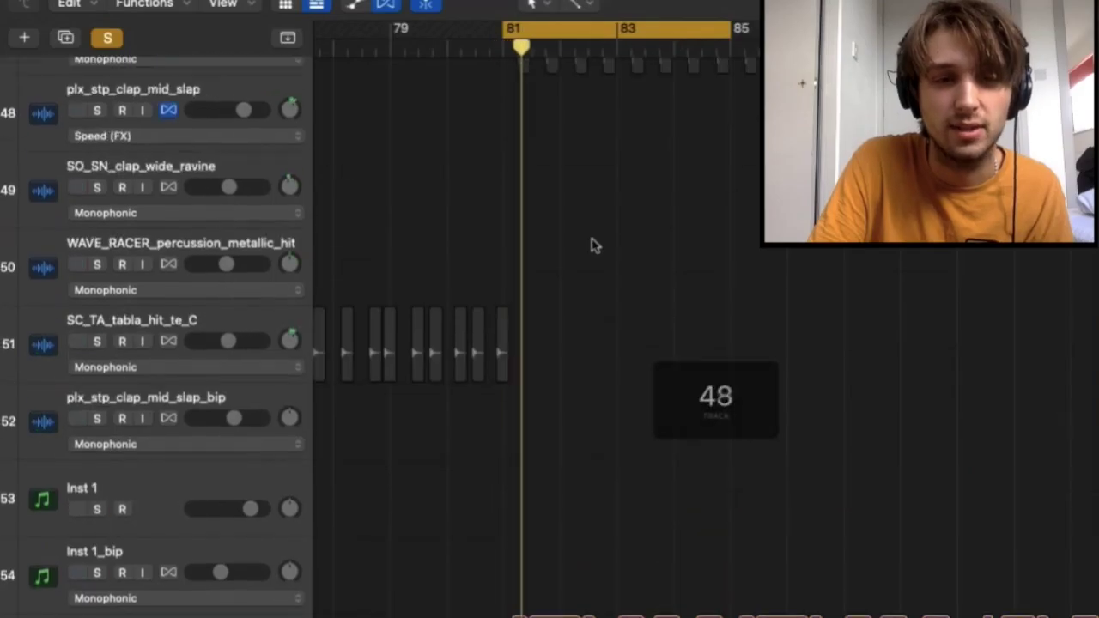
{"action": "scroll", "coordinate": [592, 246], "scroll_direction": "up", "scroll_amount": 5}
{"action": "scroll", "coordinate": [593, 245], "scroll_direction": "down", "scroll_amount": 1}
{"action": "left_click", "coordinate": [100, 269]}
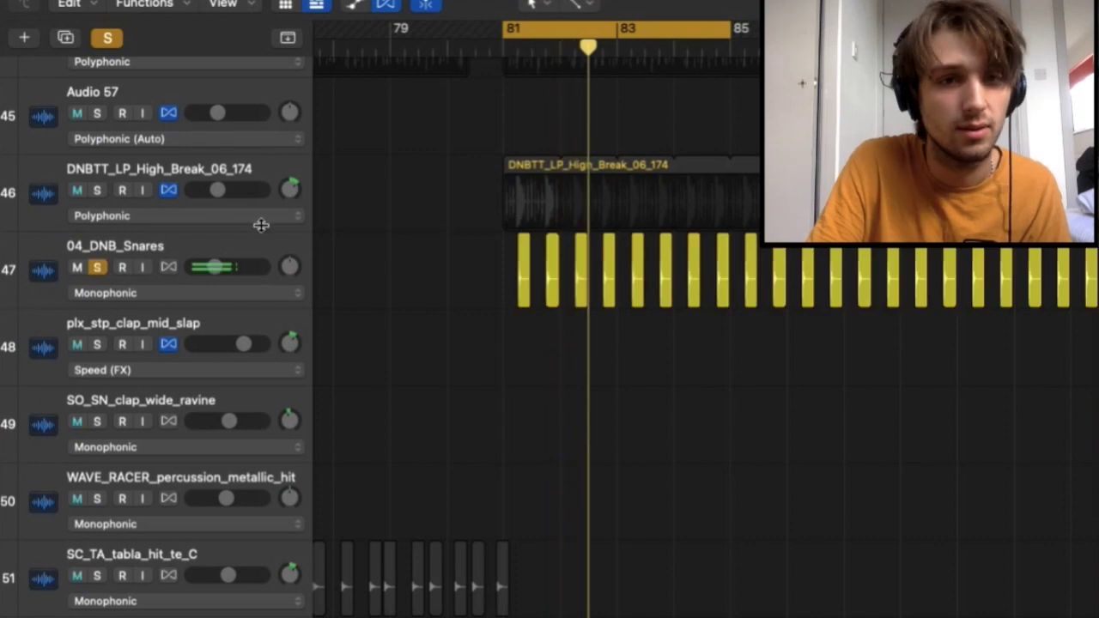
Solo only the DNBTT_LP_High_Break_06_174 track and examine its looped break against the snare hits.
{"action": "scroll", "coordinate": [261, 225], "scroll_direction": "up", "scroll_amount": 1}
{"action": "left_click", "coordinate": [364, 246]}
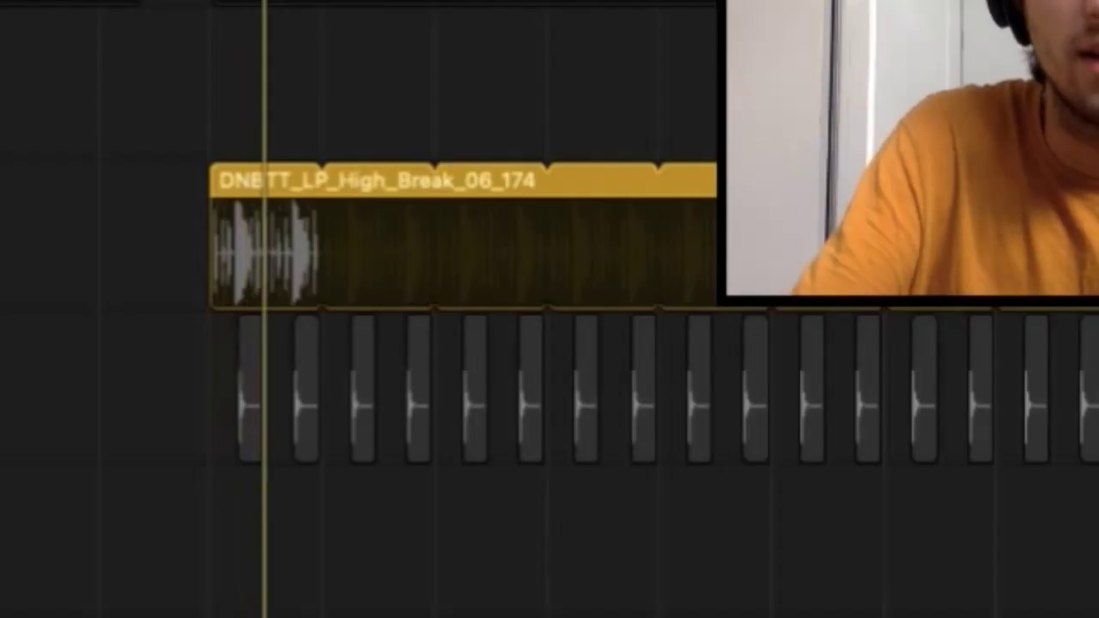
{"action": "key", "text": "space"}
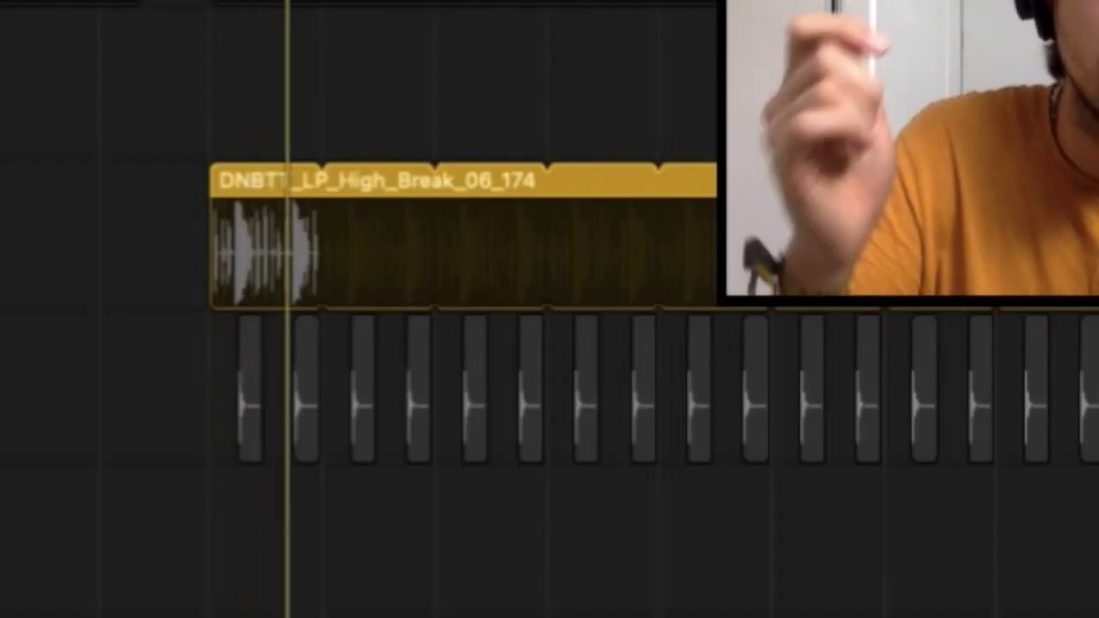
{"action": "key", "text": "super+Right"}
{"action": "key", "text": "super+Right"}
{"action": "scroll", "coordinate": [785, 284], "scroll_direction": "left", "scroll_amount": 1}
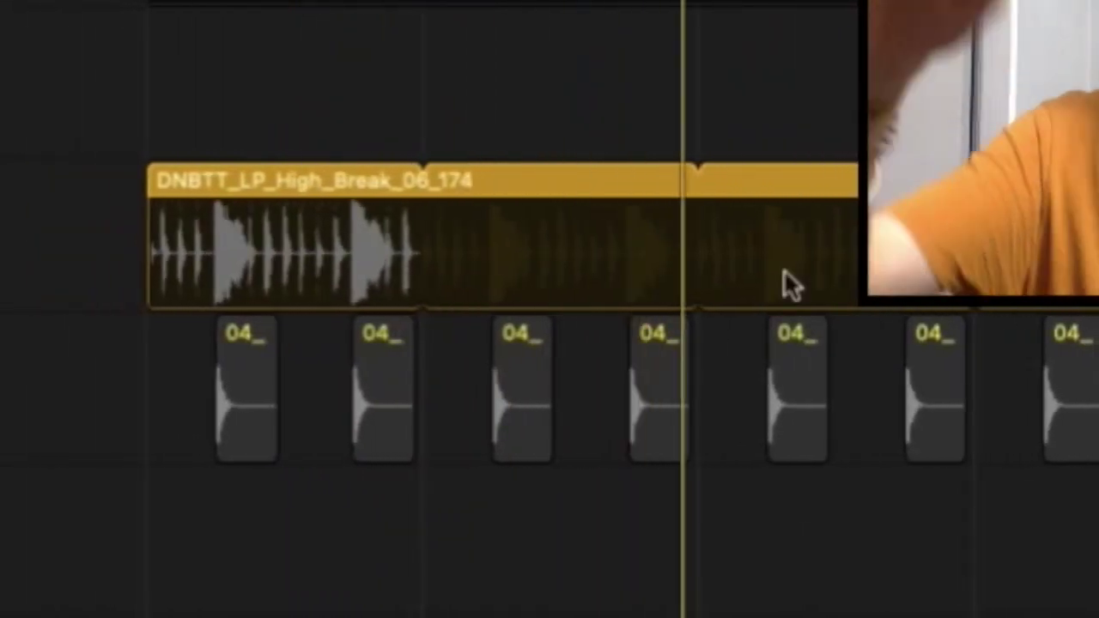
{"action": "scroll", "coordinate": [785, 285], "scroll_direction": "right", "scroll_amount": 4}
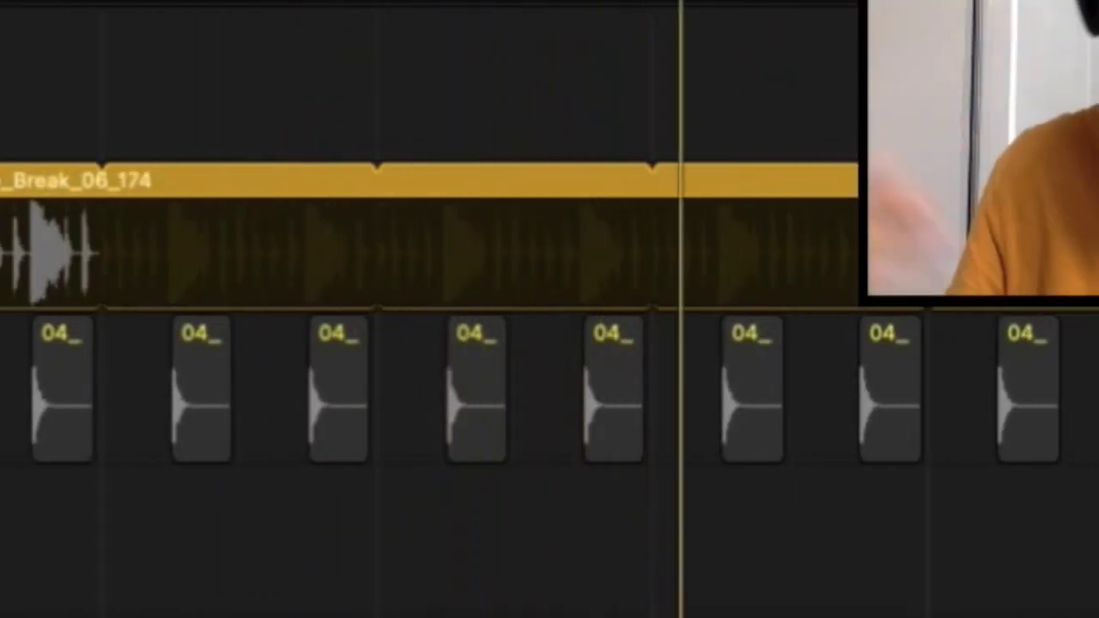
Solo the tp_tsdnb2_172_hat_loop_oxford track together with the high break loop.
{"action": "key", "text": "super+a"}
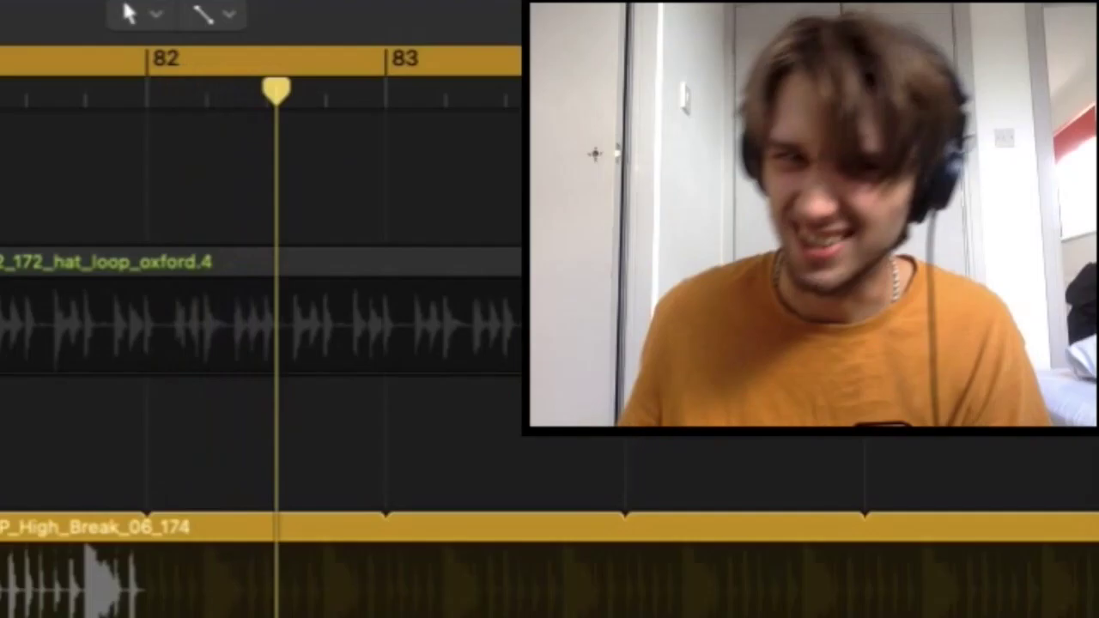
{"action": "scroll", "coordinate": [110, 406], "scroll_direction": "left", "scroll_amount": 5}
{"action": "scroll", "coordinate": [109, 406], "scroll_direction": "left", "scroll_amount": 3}
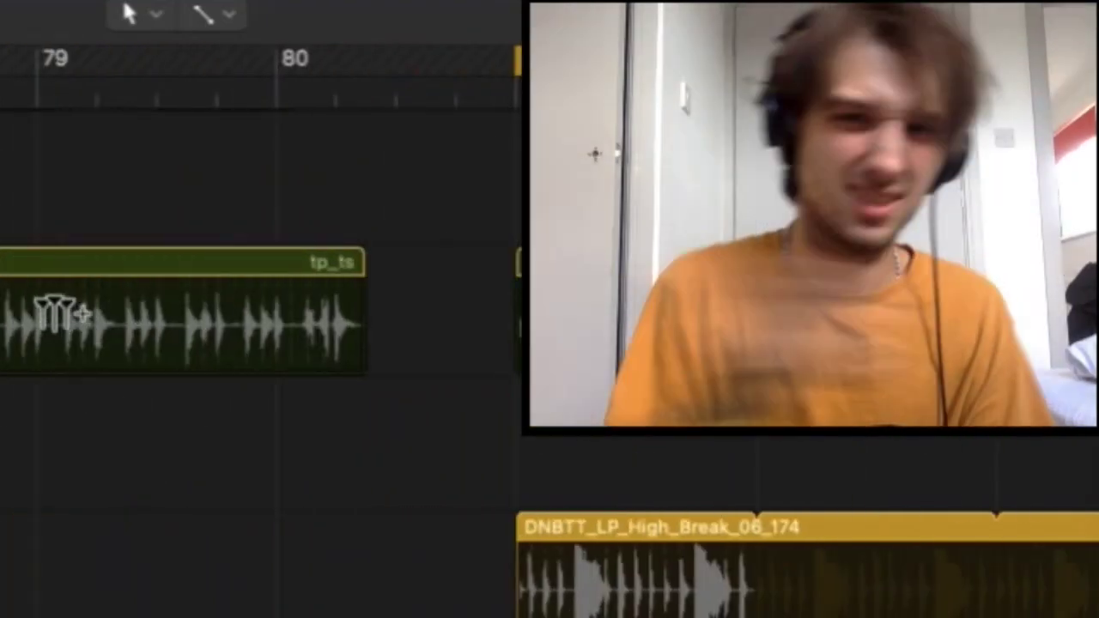
Solo the SGT_One_Shot_Kick_Love track together with the tp_tsdnb2_172_hat_loop_oxford track from bar 81.
{"action": "left_click", "coordinate": [39, 259]}
{"action": "scroll", "coordinate": [261, 343], "scroll_direction": "right", "scroll_amount": 9}
{"action": "scroll", "coordinate": [261, 343], "scroll_direction": "up", "scroll_amount": 2}
{"action": "scroll", "coordinate": [261, 258], "scroll_direction": "left", "scroll_amount": 4}
{"action": "scroll", "coordinate": [261, 258], "scroll_direction": "up", "scroll_amount": 2}
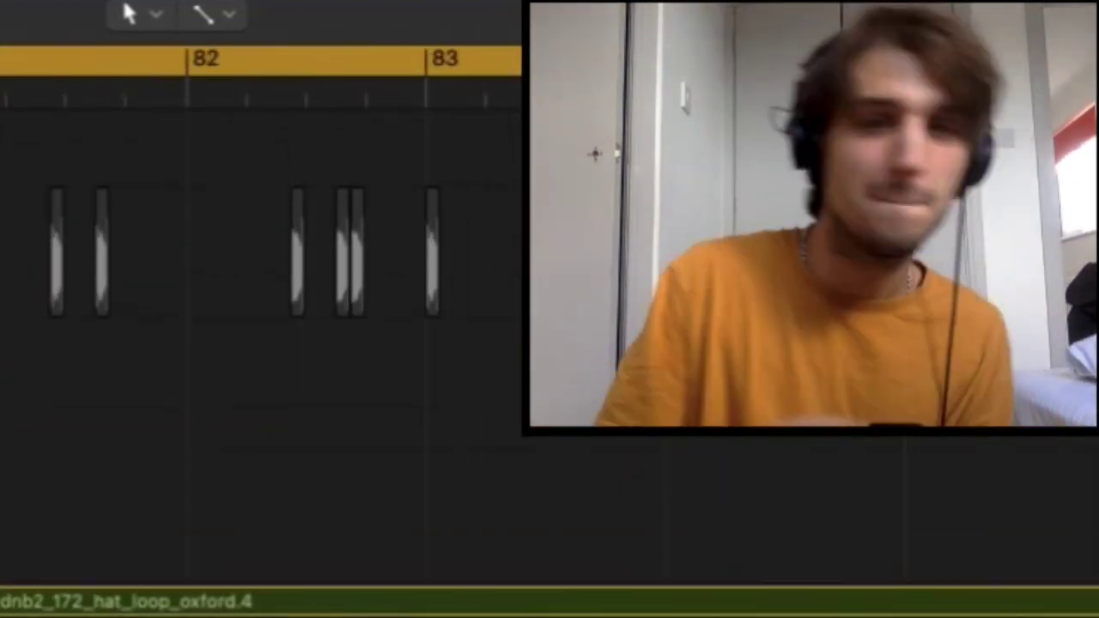
{"action": "scroll", "coordinate": [704, 196], "scroll_direction": "up", "scroll_amount": 3}
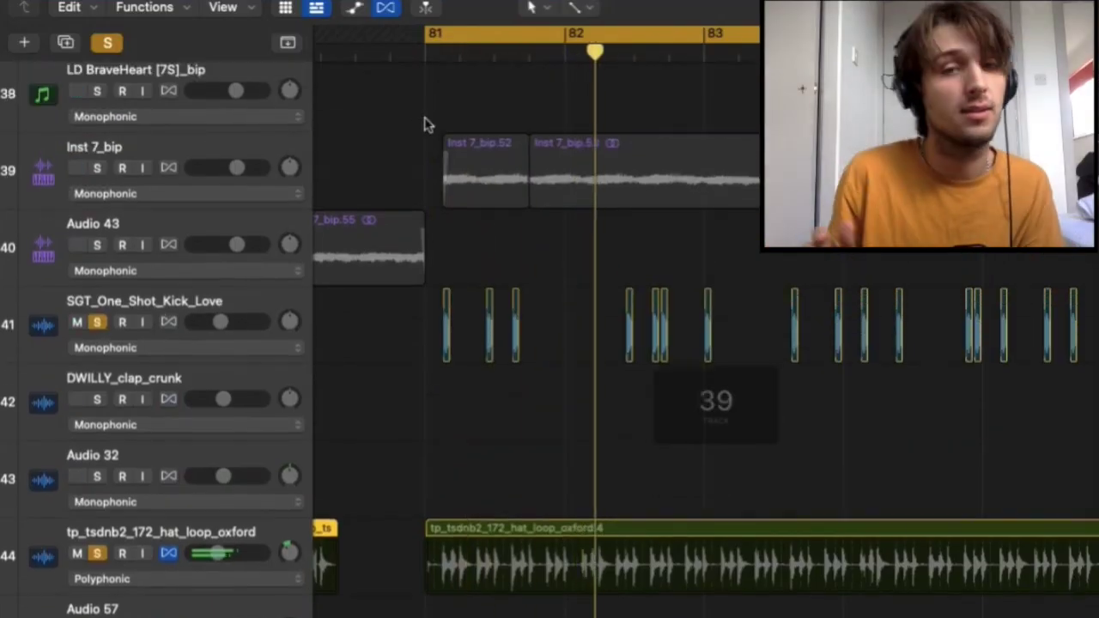
Clear the kick and hat solos and play the full mix over the looped section from bar 81.
{"action": "key", "text": "space"}
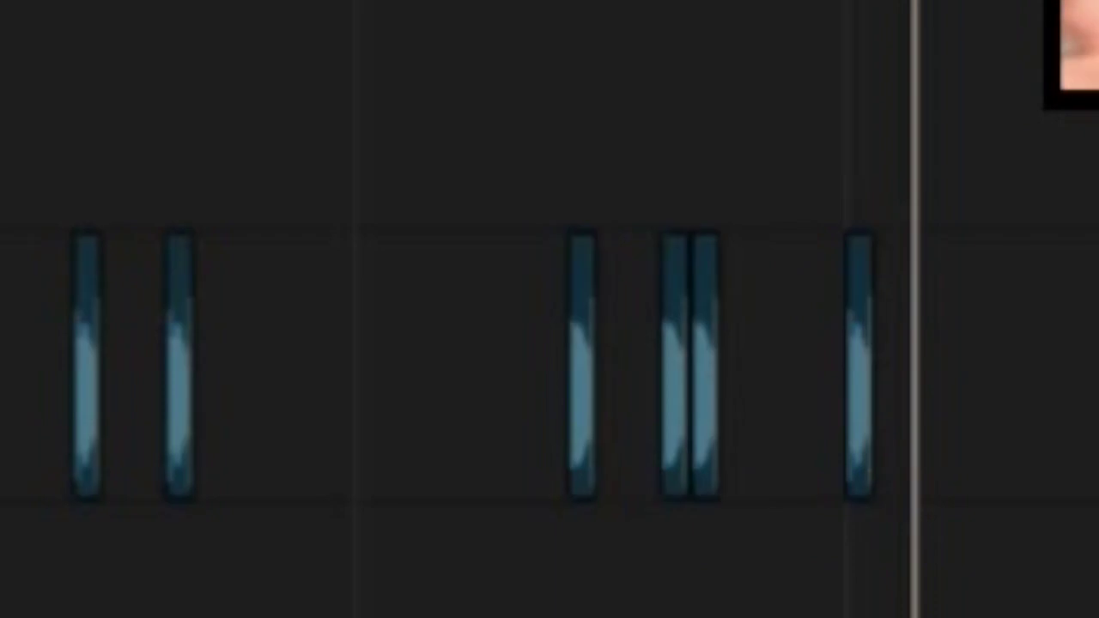
{"action": "key", "text": "space"}
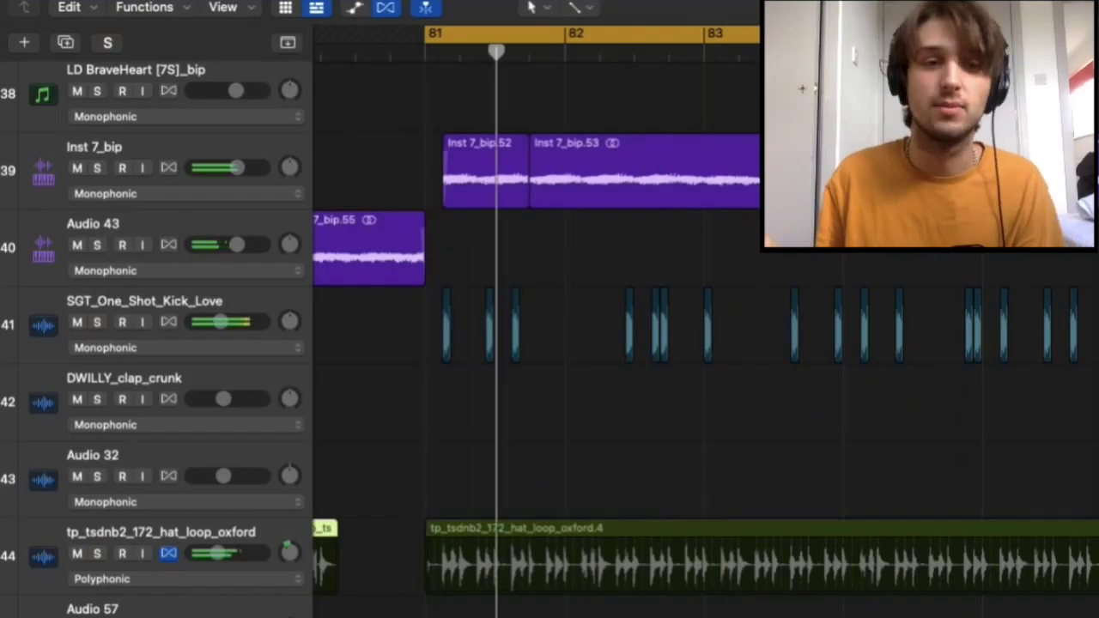
{"action": "scroll", "coordinate": [590, 119], "scroll_direction": "down", "scroll_amount": 4}
{"action": "scroll", "coordinate": [590, 119], "scroll_direction": "up", "scroll_amount": 4}
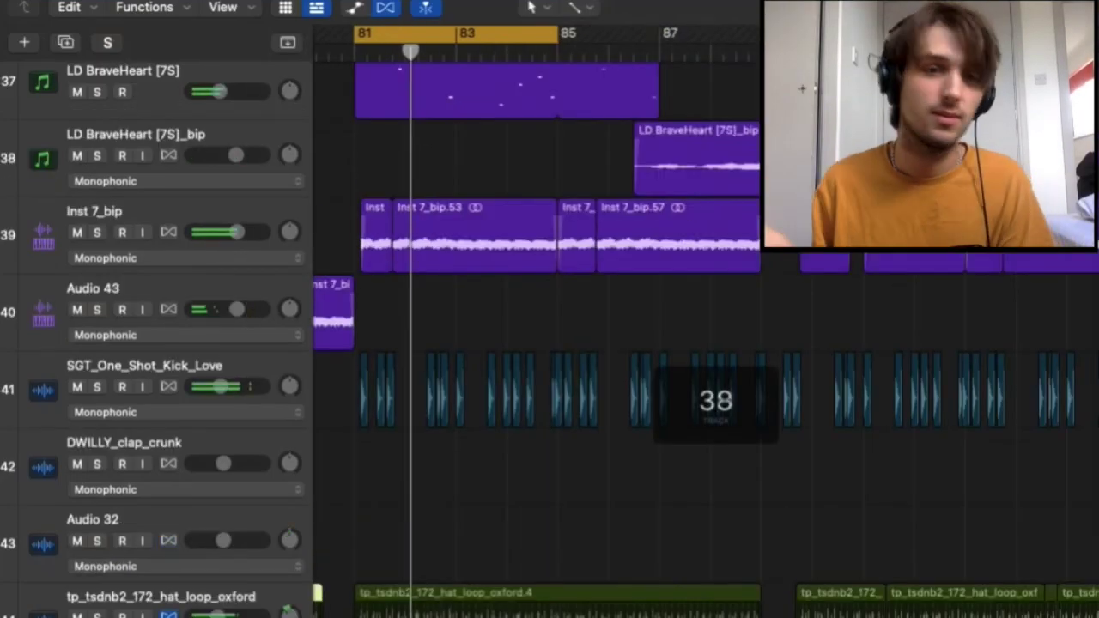
{"action": "key", "text": "space"}
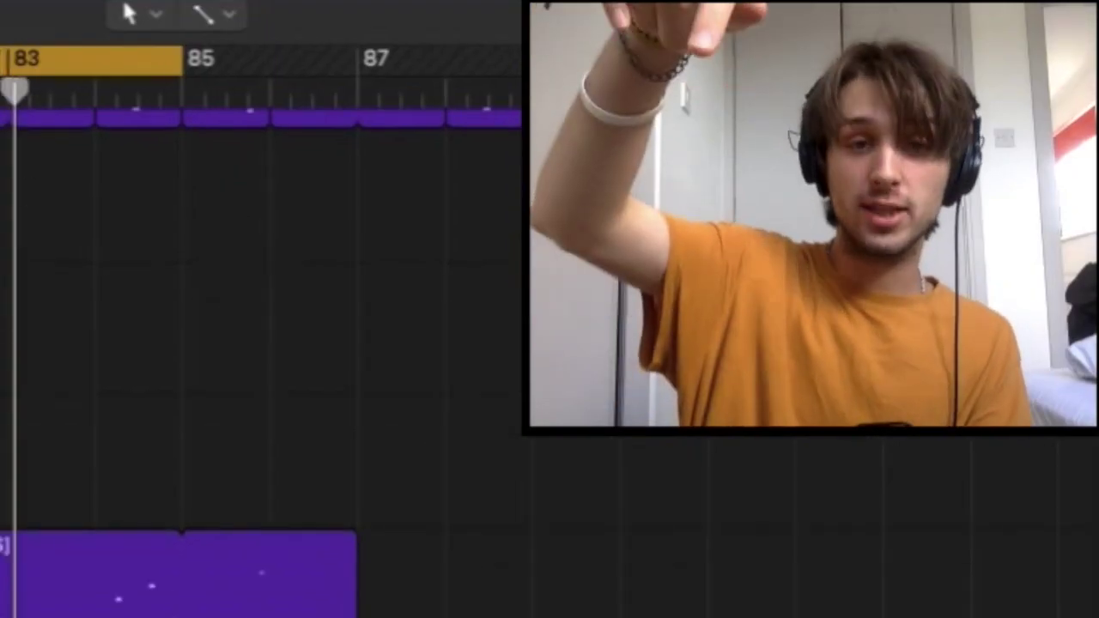
Solo and play the LD BottleBlower and LD BraveHeart [7S] synth tracks around bars 81 to 85.
{"action": "scroll", "coordinate": [258, 343], "scroll_direction": "down", "scroll_amount": 5}
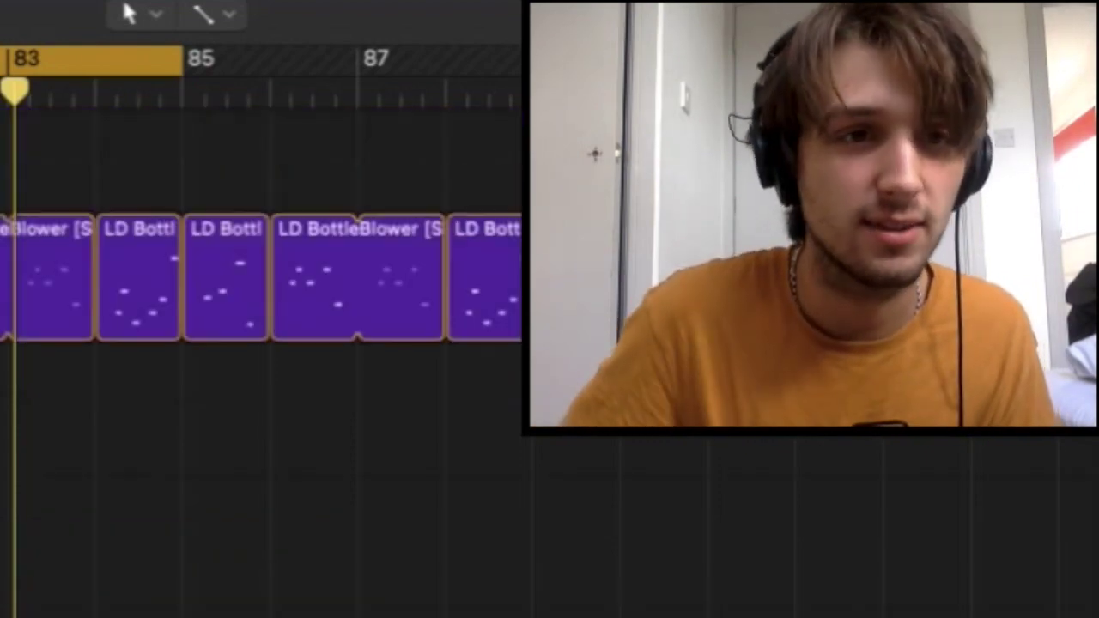
{"action": "left_click", "coordinate": [539, 268]}
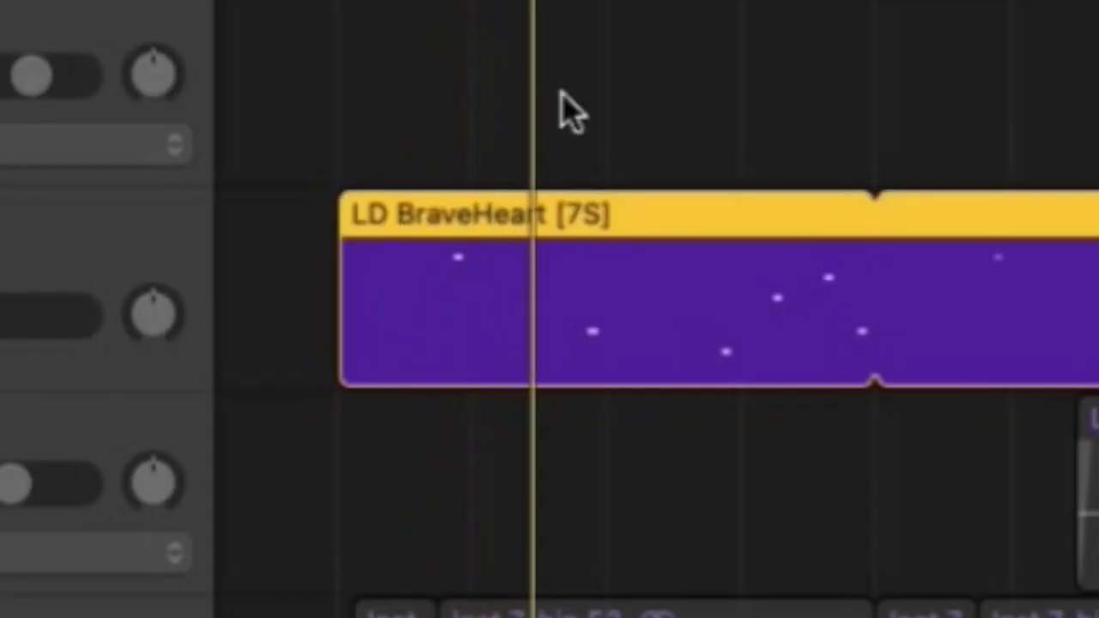
{"action": "left_click", "coordinate": [567, 111]}
{"action": "key", "text": "space"}
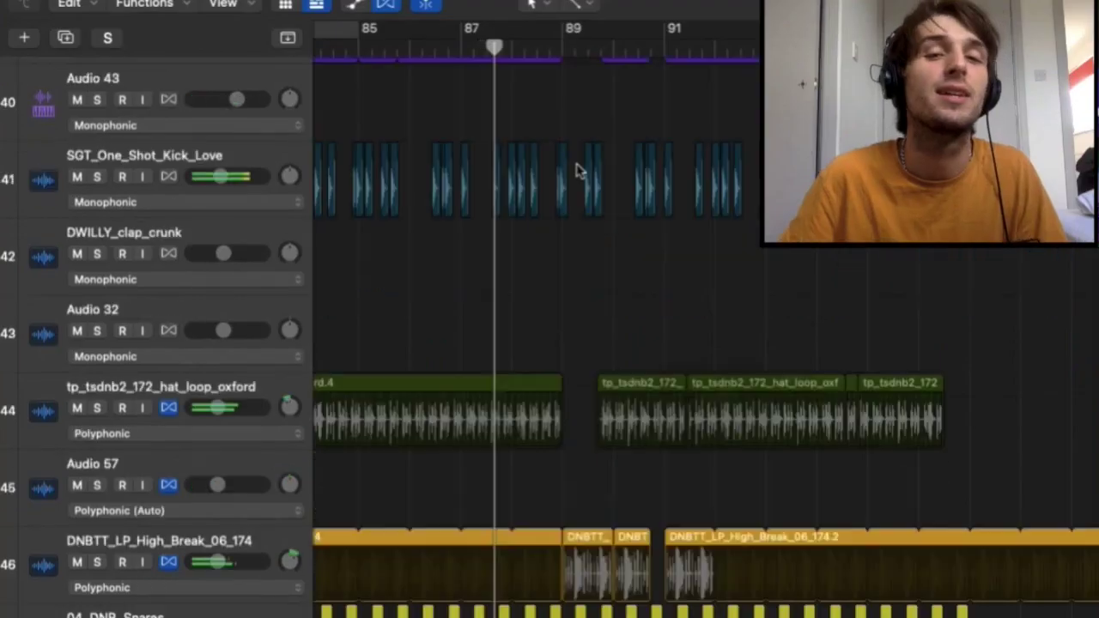
Play the full mix from bar 87 to past bar 89, examining the hat loop, high break and snare regions.
{"action": "scroll", "coordinate": [577, 170], "scroll_direction": "down", "scroll_amount": 5}
{"action": "scroll", "coordinate": [581, 169], "scroll_direction": "right", "scroll_amount": 2}
{"action": "scroll", "coordinate": [507, 180], "scroll_direction": "up", "scroll_amount": 4}
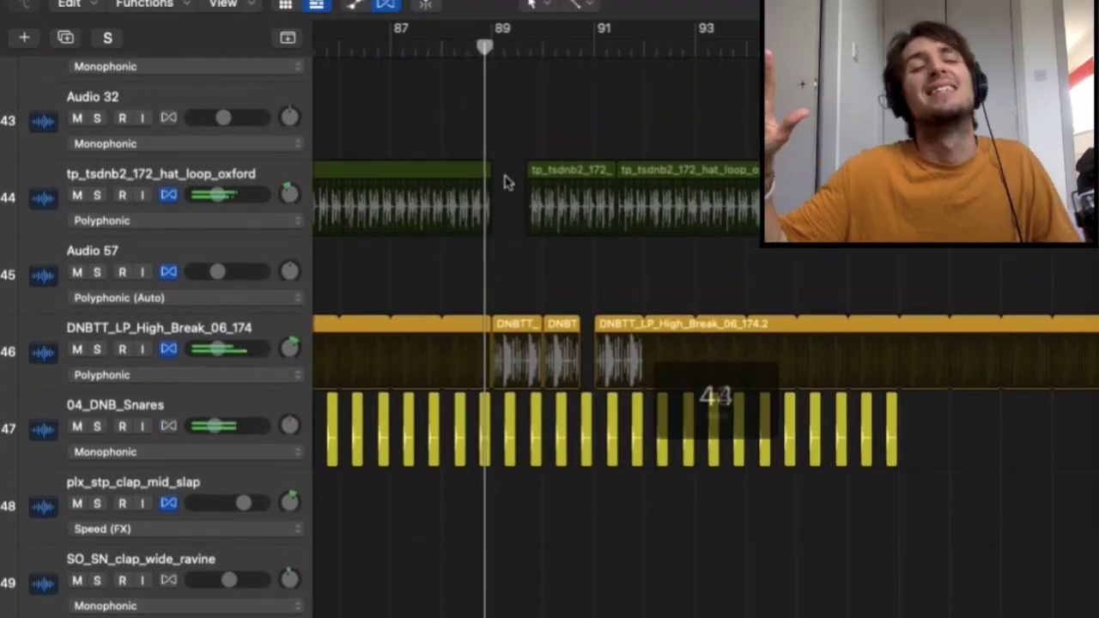
{"action": "scroll", "coordinate": [604, 176], "scroll_direction": "down", "scroll_amount": 8}
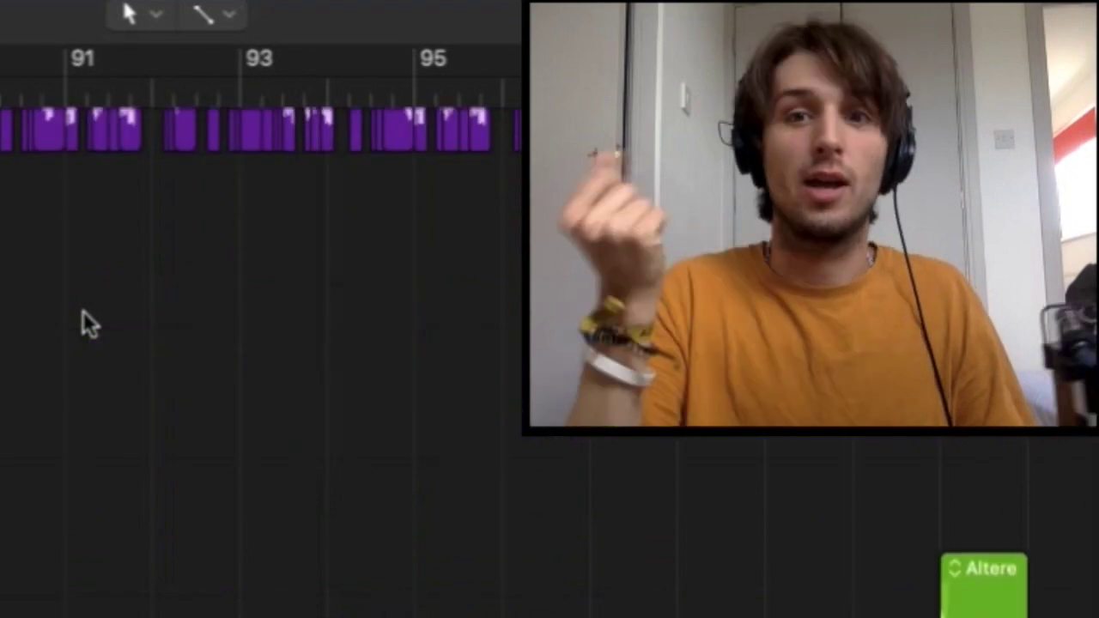
Solo the Inst 1_bip track with the short repeating regions and play it from bar 90 towards bar 97.
{"action": "scroll", "coordinate": [84, 311], "scroll_direction": "up", "scroll_amount": 5}
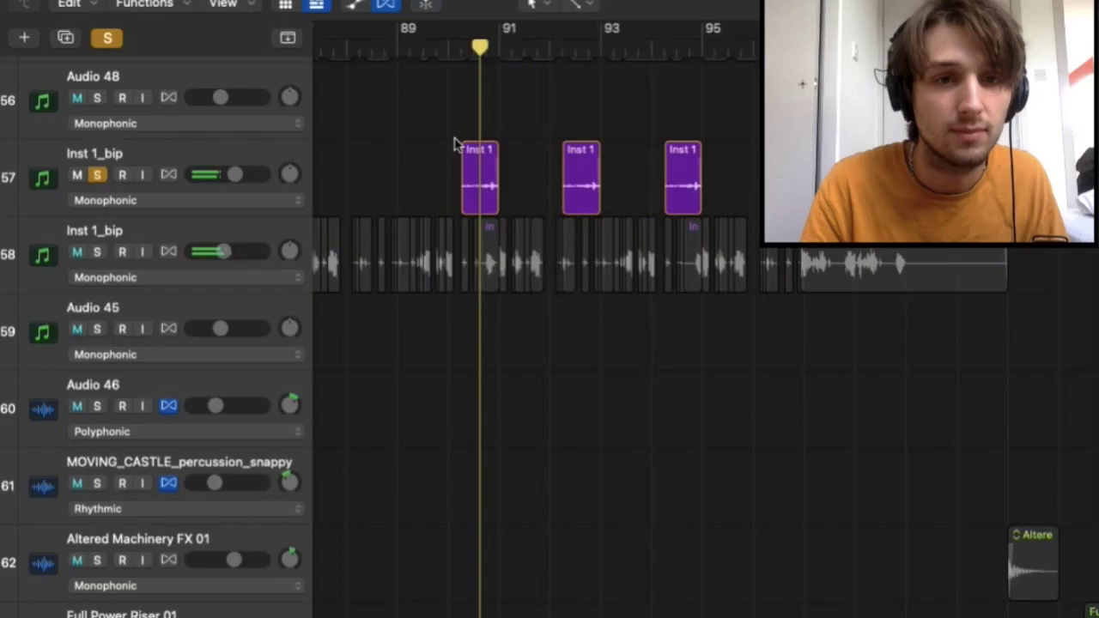
{"action": "scroll", "coordinate": [4, 250], "scroll_direction": "up", "scroll_amount": 3}
{"action": "scroll", "coordinate": [4, 249], "scroll_direction": "left", "scroll_amount": 2}
{"action": "scroll", "coordinate": [61, 342], "scroll_direction": "right", "scroll_amount": 3}
{"action": "scroll", "coordinate": [505, 408], "scroll_direction": "up", "scroll_amount": 1}
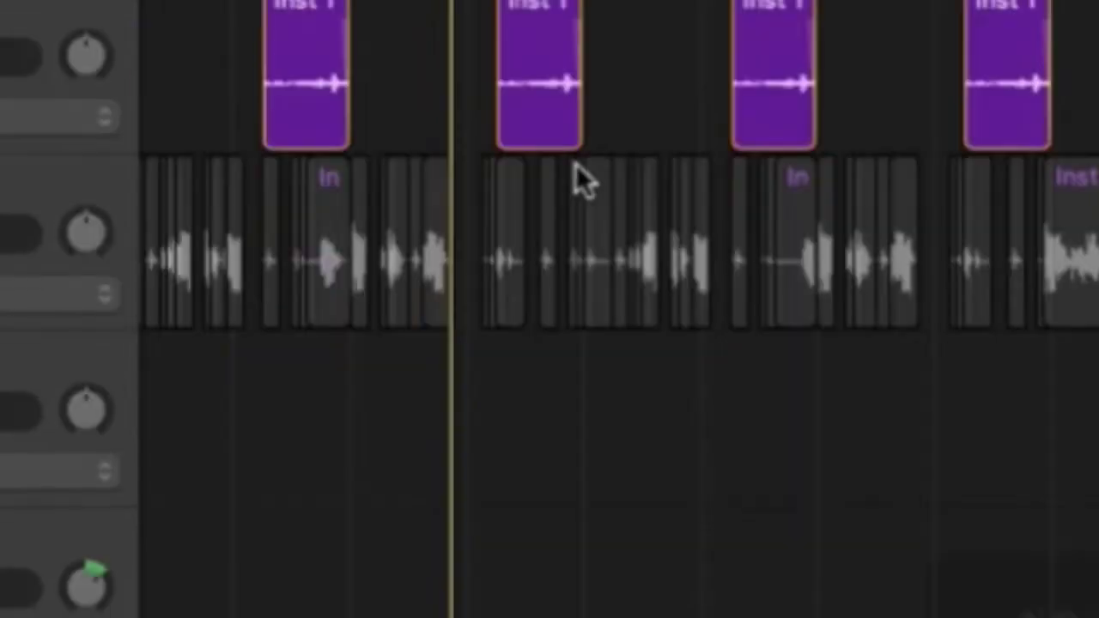
{"action": "scroll", "coordinate": [505, 408], "scroll_direction": "down", "scroll_amount": 3}
{"action": "scroll", "coordinate": [505, 408], "scroll_direction": "up", "scroll_amount": 2}
{"action": "scroll", "coordinate": [505, 408], "scroll_direction": "right", "scroll_amount": 3}
{"action": "scroll", "coordinate": [584, 178], "scroll_direction": "up", "scroll_amount": 5}
{"action": "scroll", "coordinate": [584, 179], "scroll_direction": "left", "scroll_amount": 3}
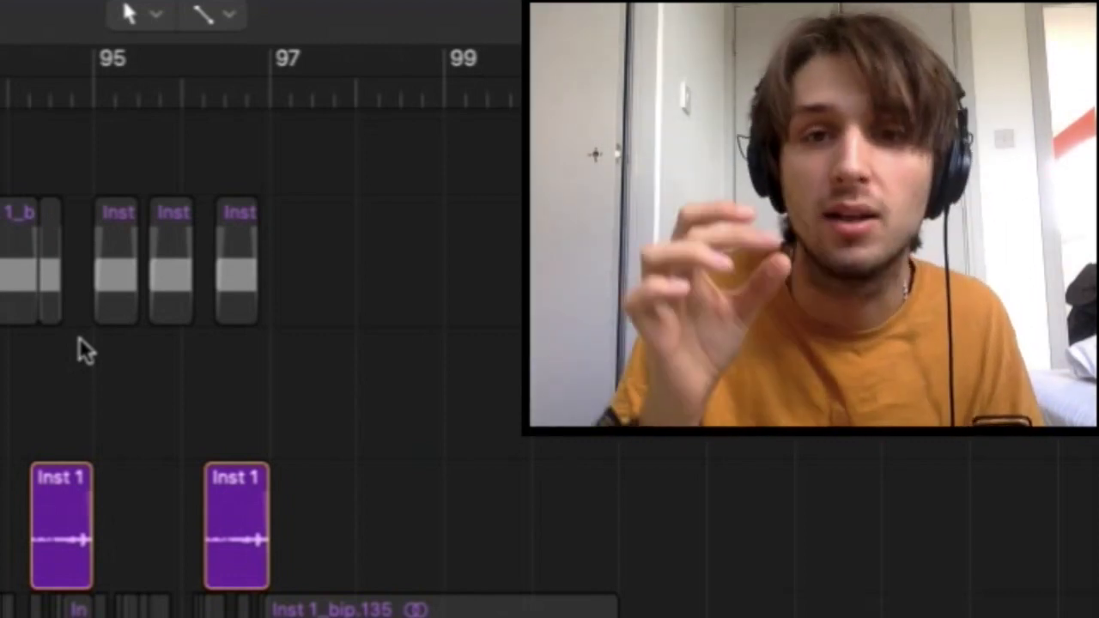
{"action": "scroll", "coordinate": [79, 339], "scroll_direction": "up", "scroll_amount": 5}
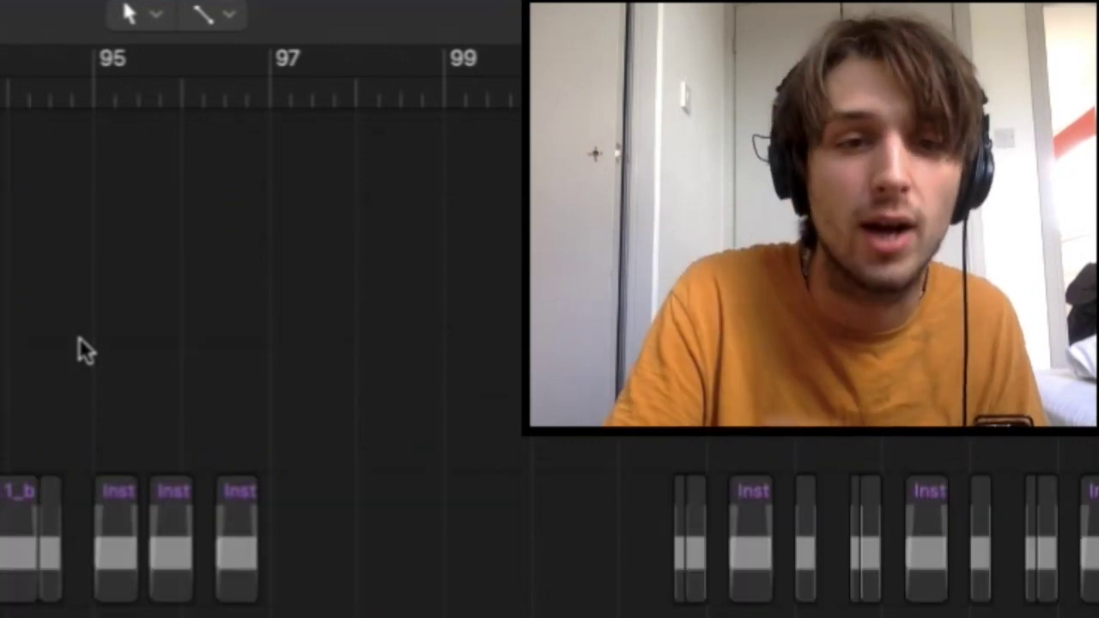
Solo the Inst 7_bip and Audio 43 tracks around bar 97 and examine their alternating regions.
{"action": "scroll", "coordinate": [164, 247], "scroll_direction": "down", "scroll_amount": 10}
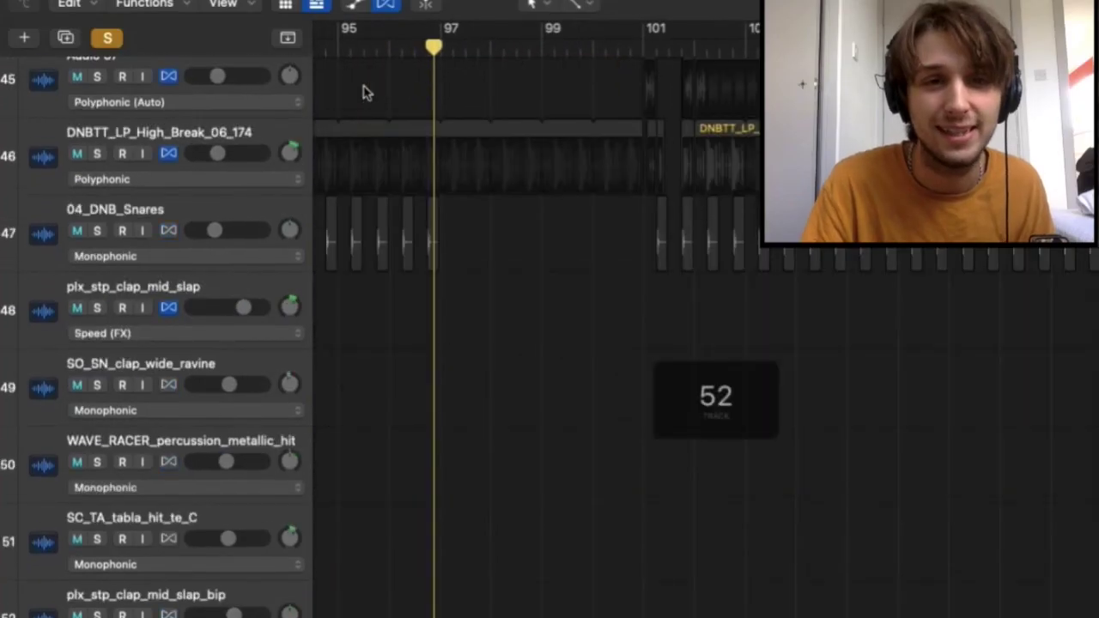
{"action": "scroll", "coordinate": [362, 92], "scroll_direction": "up", "scroll_amount": 10}
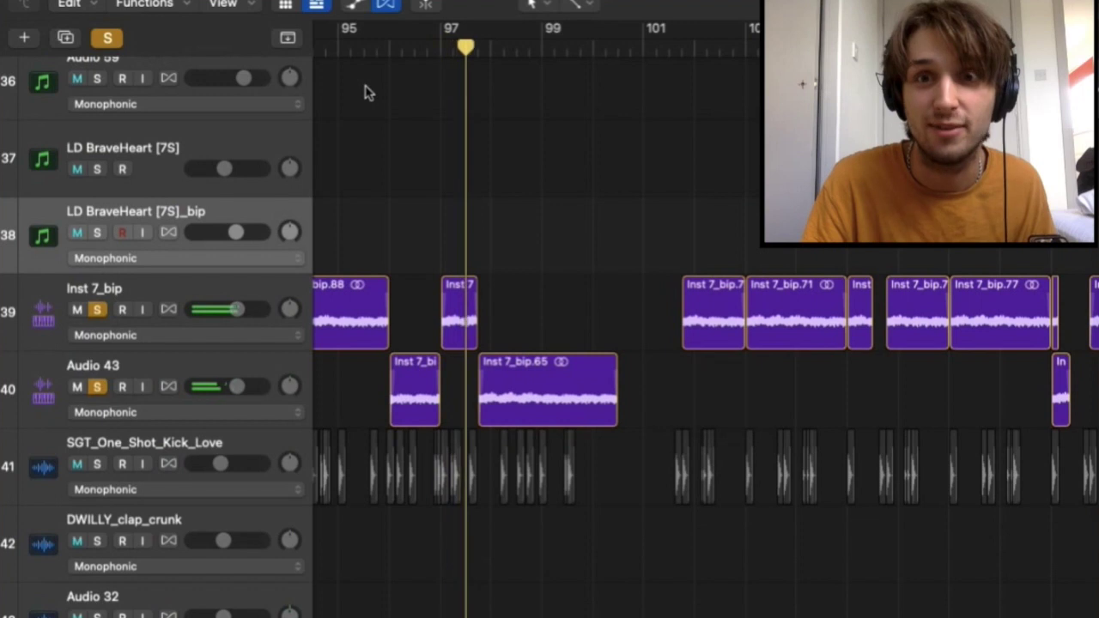
{"action": "scroll", "coordinate": [363, 92], "scroll_direction": "right", "scroll_amount": 5}
{"action": "scroll", "coordinate": [364, 92], "scroll_direction": "down", "scroll_amount": 1}
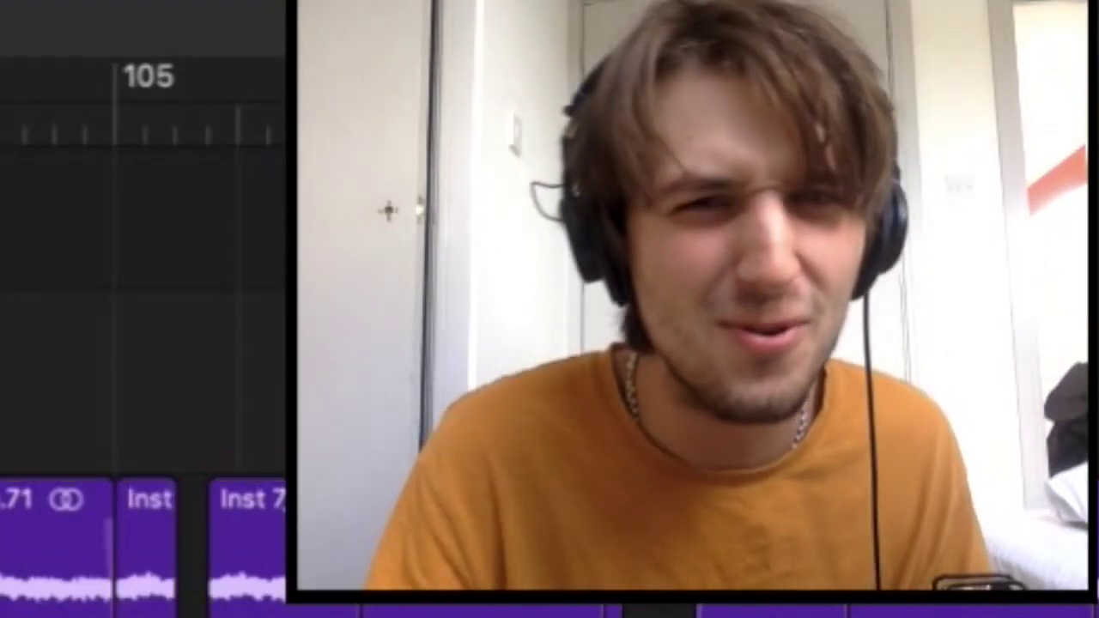
Clear the solos and play the full mix from bar 97, examining the drum and FX tracks leading into bar 101.
{"action": "scroll", "coordinate": [700, 154], "scroll_direction": "left", "scroll_amount": 3}
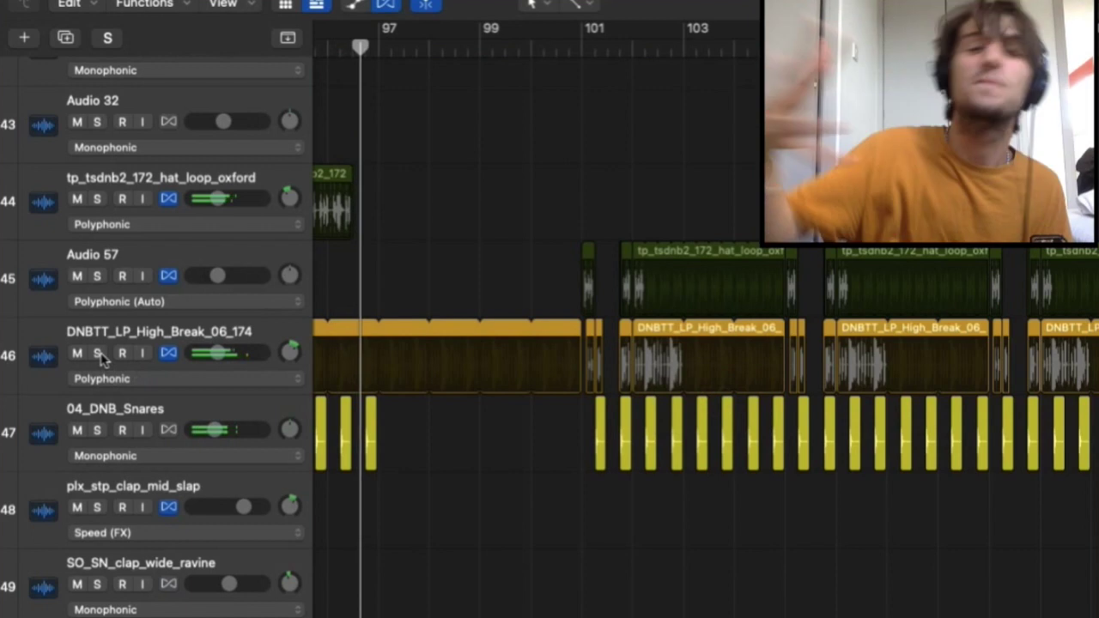
{"action": "scroll", "coordinate": [365, 408], "scroll_direction": "down", "scroll_amount": 3}
{"action": "scroll", "coordinate": [315, 286], "scroll_direction": "down", "scroll_amount": 5}
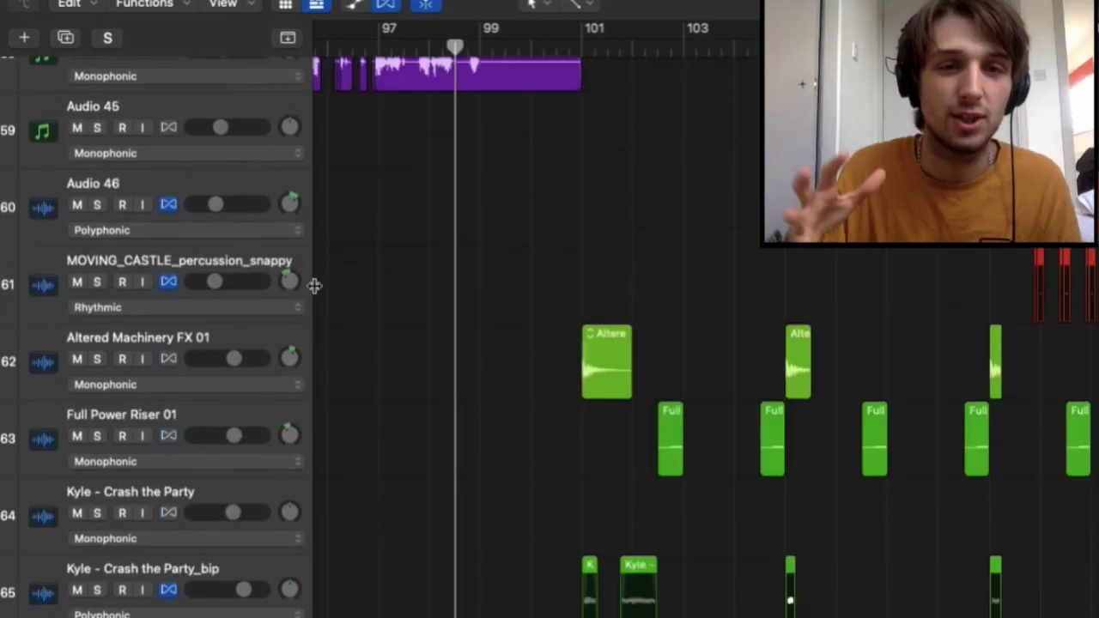
{"action": "scroll", "coordinate": [314, 286], "scroll_direction": "up", "scroll_amount": 8}
{"action": "scroll", "coordinate": [314, 286], "scroll_direction": "up", "scroll_amount": 4}
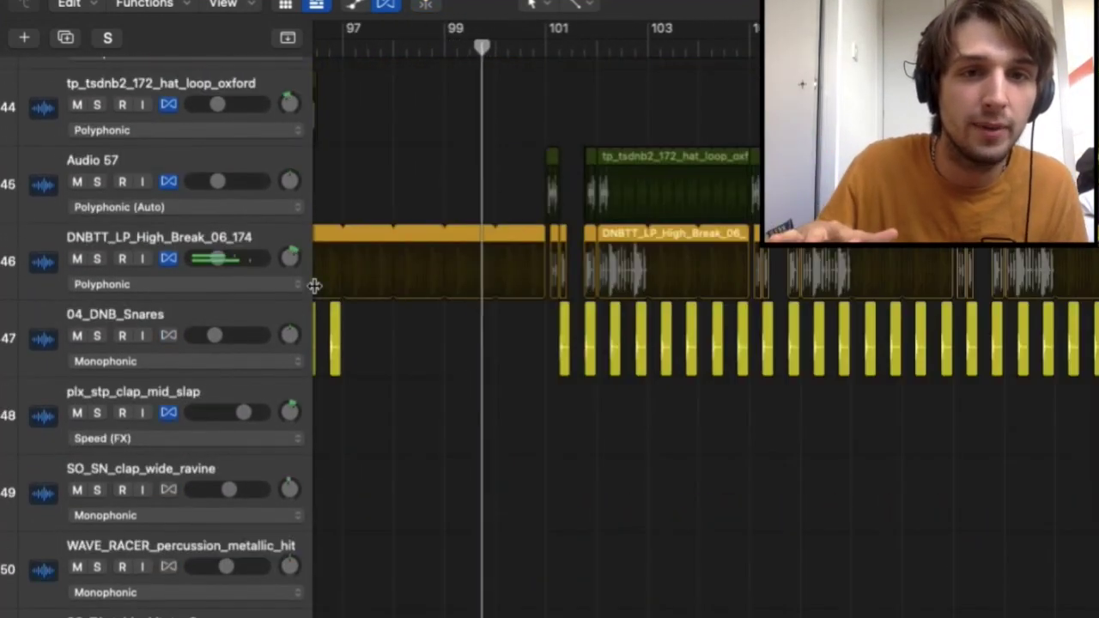
Set the cycle range to bars 101–103 and solo the Altered Machinery FX 01 and Kyle - Crash the Party_bip tracks.
{"action": "scroll", "coordinate": [314, 286], "scroll_direction": "right", "scroll_amount": 2}
{"action": "left_click_drag", "start_coordinate": [519, 41], "coordinate": [584, 33]}
{"action": "left_click", "coordinate": [96, 182]}
{"action": "scroll", "coordinate": [327, 448], "scroll_direction": "down", "scroll_amount": 7}
{"action": "left_click", "coordinate": [97, 437]}
{"action": "key", "text": "space"}
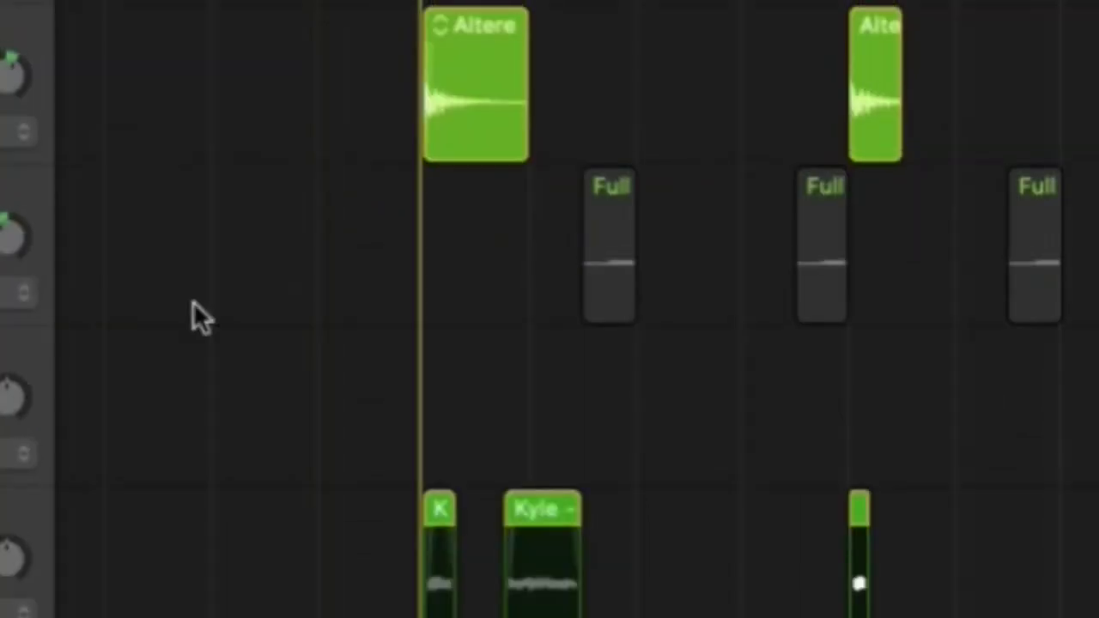
{"action": "scroll", "coordinate": [456, 503], "scroll_direction": "up", "scroll_amount": 8}
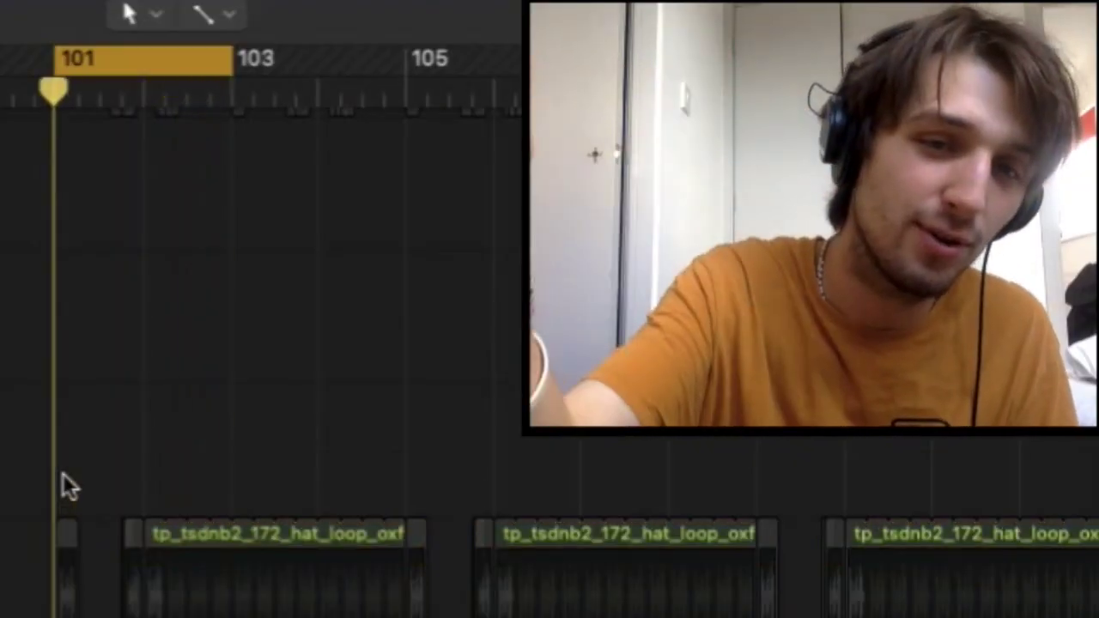
{"action": "scroll", "coordinate": [63, 474], "scroll_direction": "down", "scroll_amount": 8}
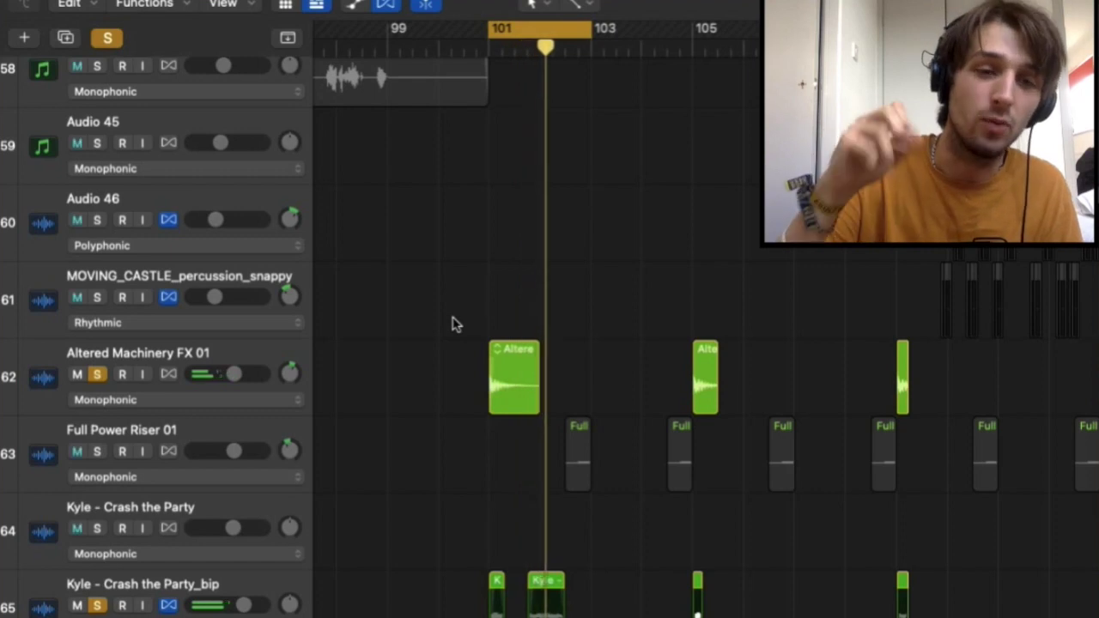
Solo the vale-synth 02 and Audio 34 tracks and play their chopped synth regions from bar 101.
{"action": "scroll", "coordinate": [3, 568], "scroll_direction": "up", "scroll_amount": 10}
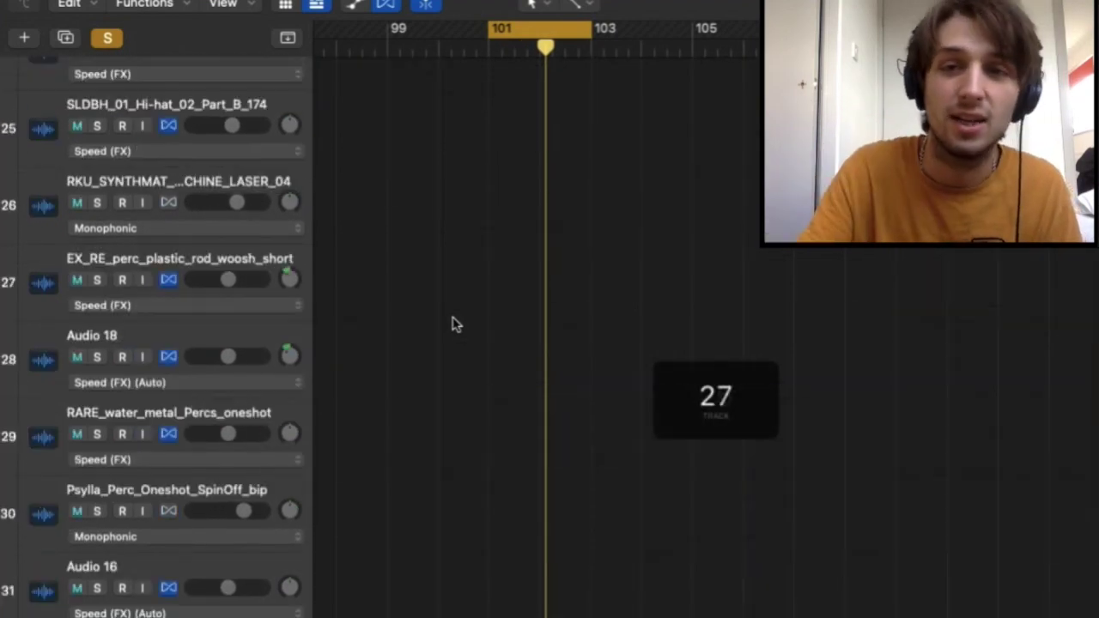
{"action": "scroll", "coordinate": [456, 325], "scroll_direction": "up", "scroll_amount": 1}
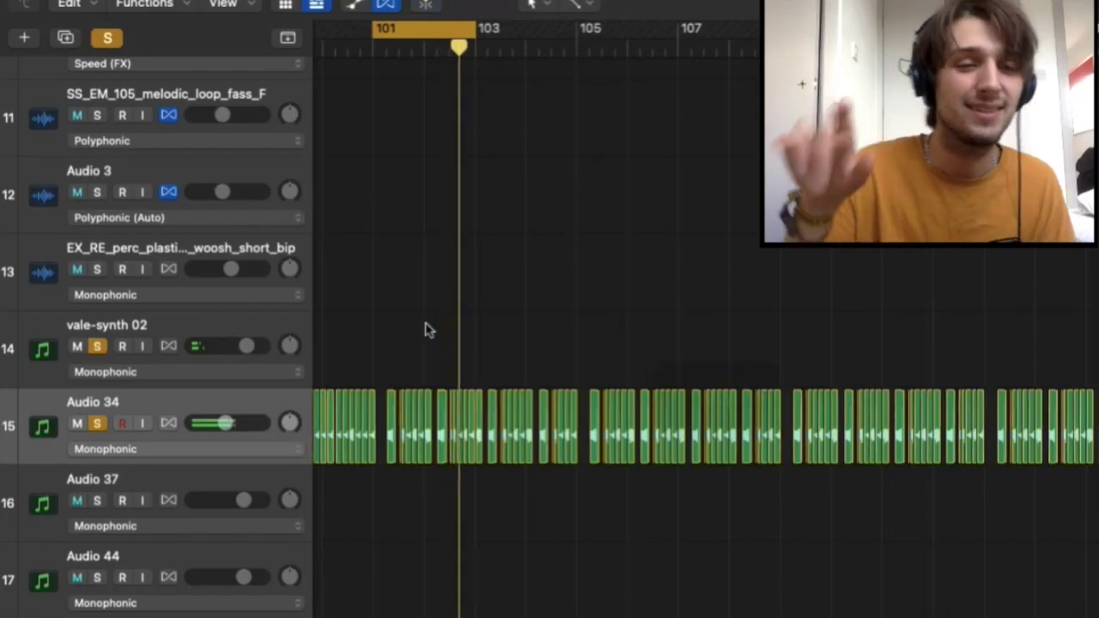
{"action": "scroll", "coordinate": [424, 329], "scroll_direction": "down", "scroll_amount": 5}
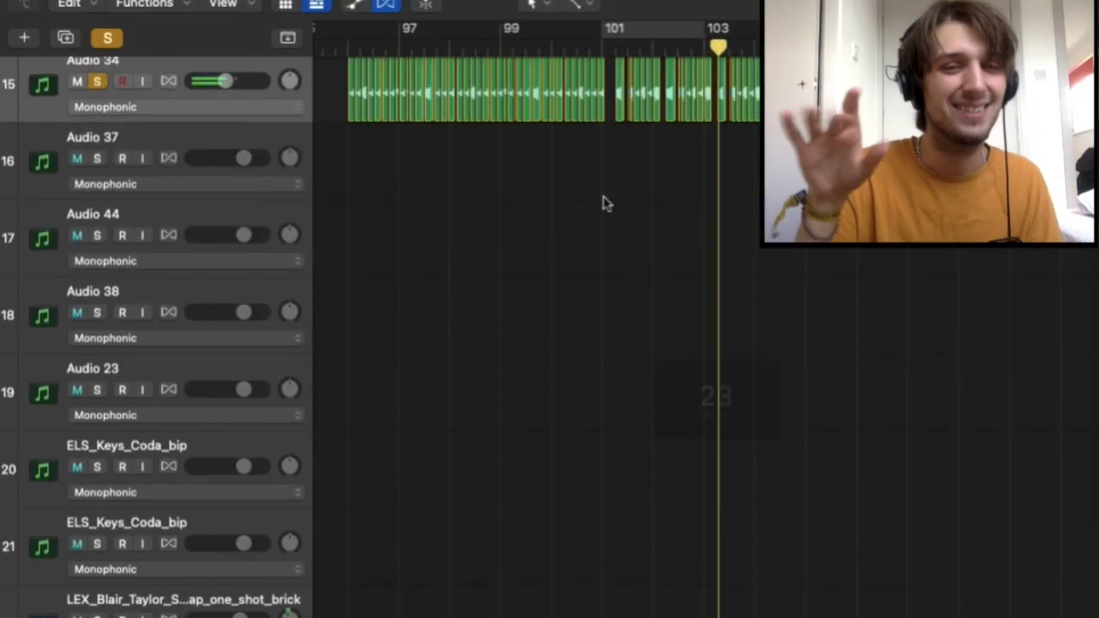
{"action": "scroll", "coordinate": [604, 201], "scroll_direction": "right", "scroll_amount": 3}
{"action": "scroll", "coordinate": [550, 172], "scroll_direction": "up", "scroll_amount": 3}
Clear the synth solos and inspect the LD BottleBlower [SD]_bip regions around bars 103 to 107 in the full mix.
{"action": "key", "text": "s"}
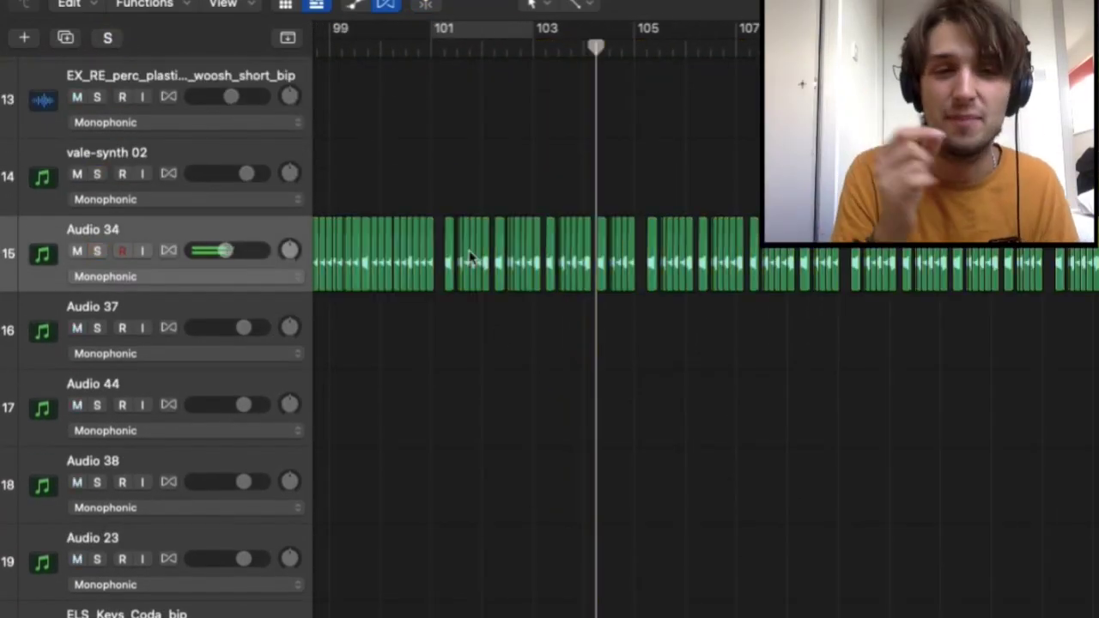
{"action": "scroll", "coordinate": [493, 335], "scroll_direction": "down", "scroll_amount": 15}
{"action": "scroll", "coordinate": [493, 335], "scroll_direction": "up", "scroll_amount": 5}
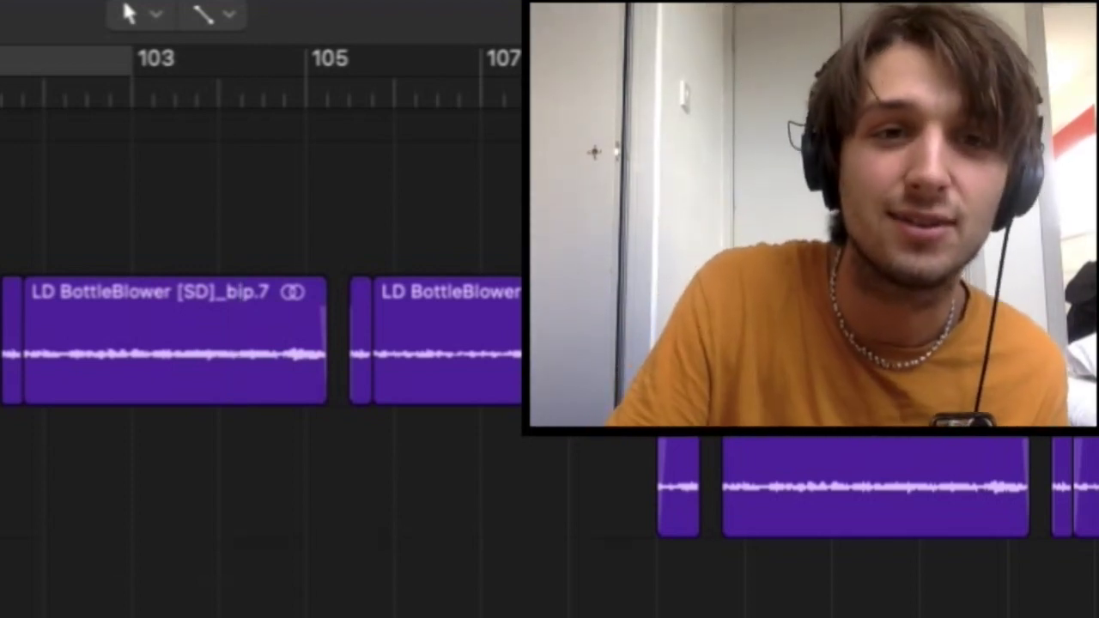
Solo the LD BottleBlower [SD]_bip track and play its regions around bars 101 to 106.
{"action": "key", "text": "ctrl+s"}
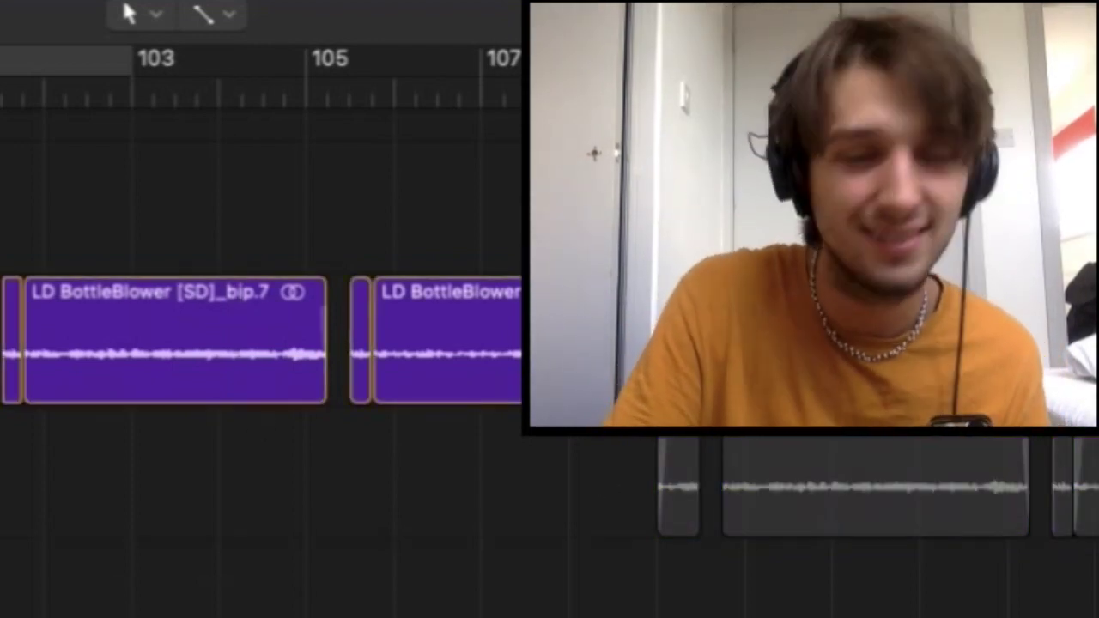
{"action": "key", "text": "super+Right"}
{"action": "key", "text": "super+Right"}
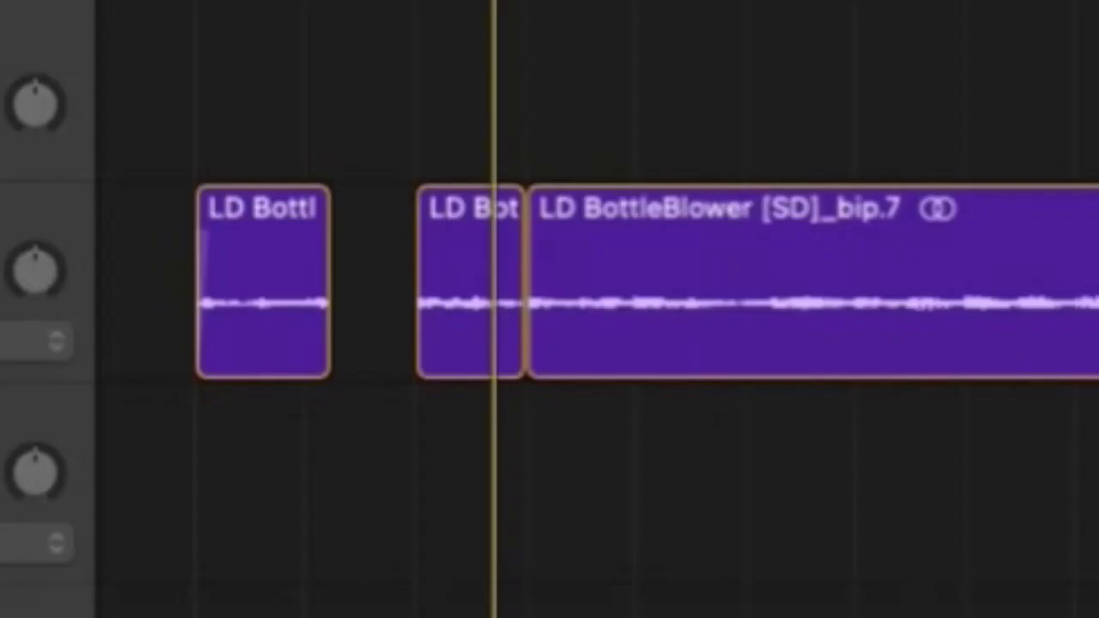
{"action": "key", "text": "space"}
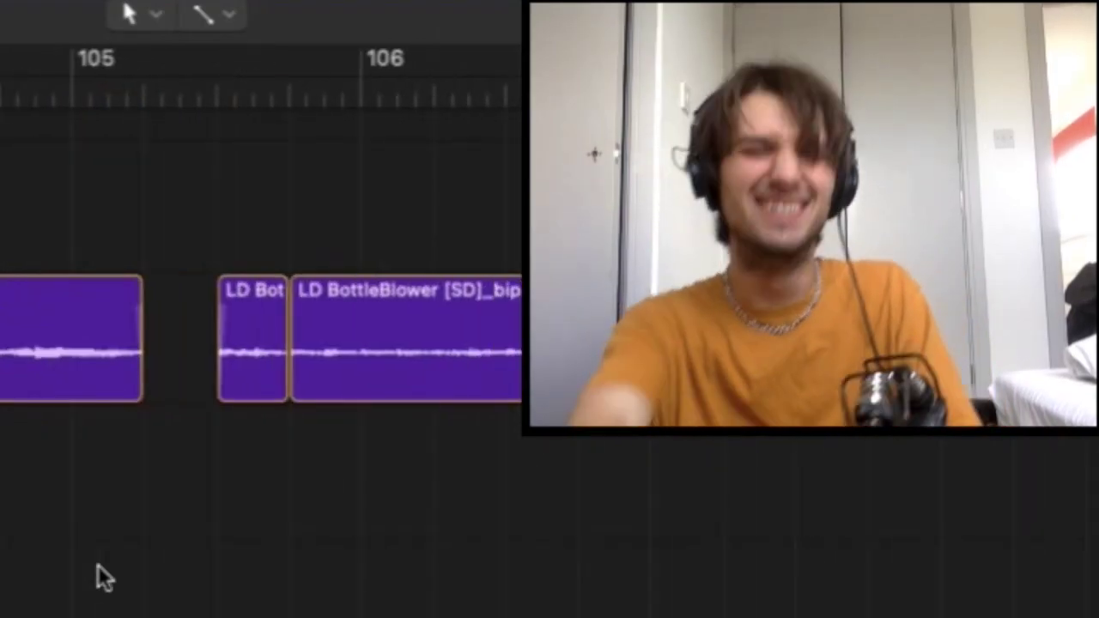
{"action": "scroll", "coordinate": [98, 516], "scroll_direction": "down", "scroll_amount": 3}
{"action": "key", "text": "space"}
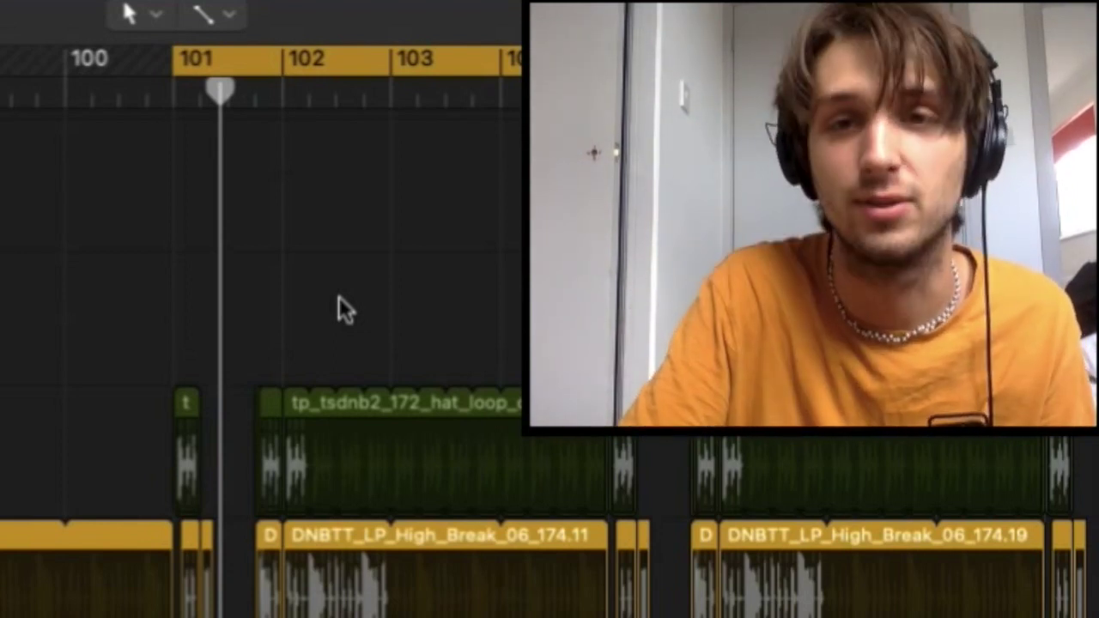
Move the four-bar cycle range to start at bar 105.
{"action": "scroll", "coordinate": [338, 297], "scroll_direction": "right", "scroll_amount": 4}
{"action": "scroll", "coordinate": [339, 296], "scroll_direction": "down", "scroll_amount": 10}
{"action": "left_click_drag", "start_coordinate": [464, 33], "coordinate": [730, 34]}
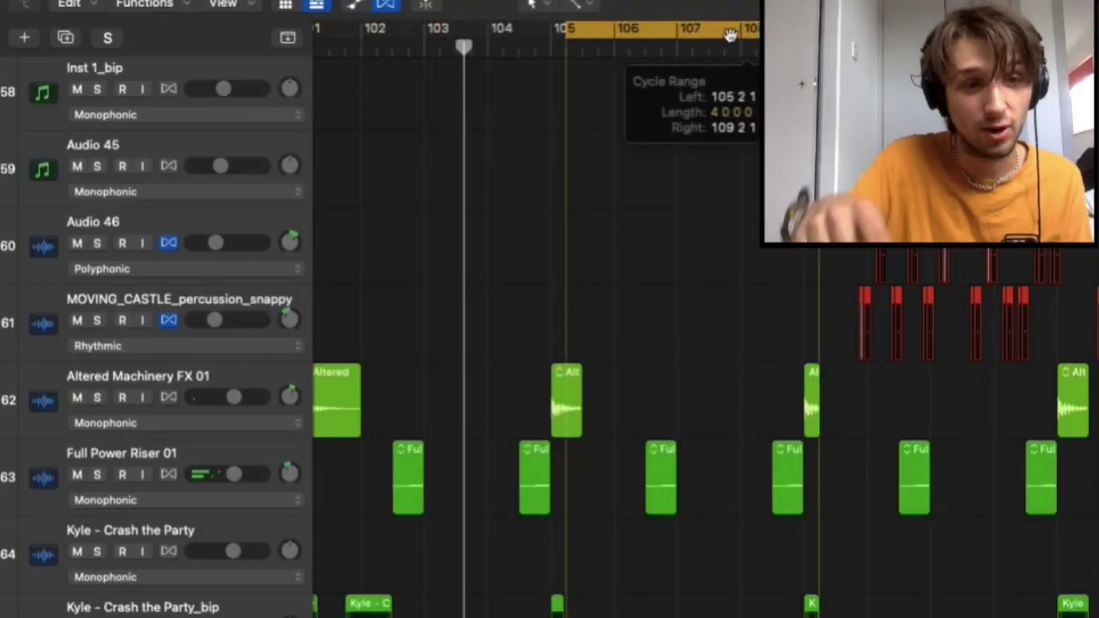
Play the LD BottleBlower [SD]_bip regions up to the LD Essence region at bar 109.
{"action": "scroll", "coordinate": [675, 172], "scroll_direction": "up", "scroll_amount": 15}
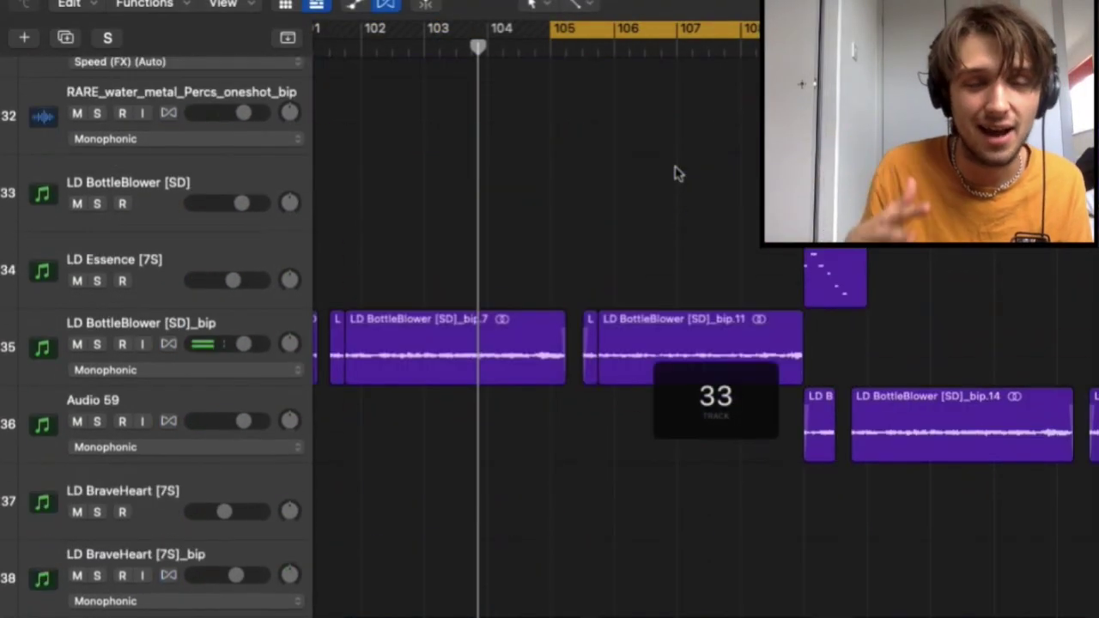
{"action": "key", "text": "space"}
{"action": "scroll", "coordinate": [655, 214], "scroll_direction": "left", "scroll_amount": 3}
{"action": "scroll", "coordinate": [654, 213], "scroll_direction": "right", "scroll_amount": 3}
{"action": "scroll", "coordinate": [655, 213], "scroll_direction": "down", "scroll_amount": 1}
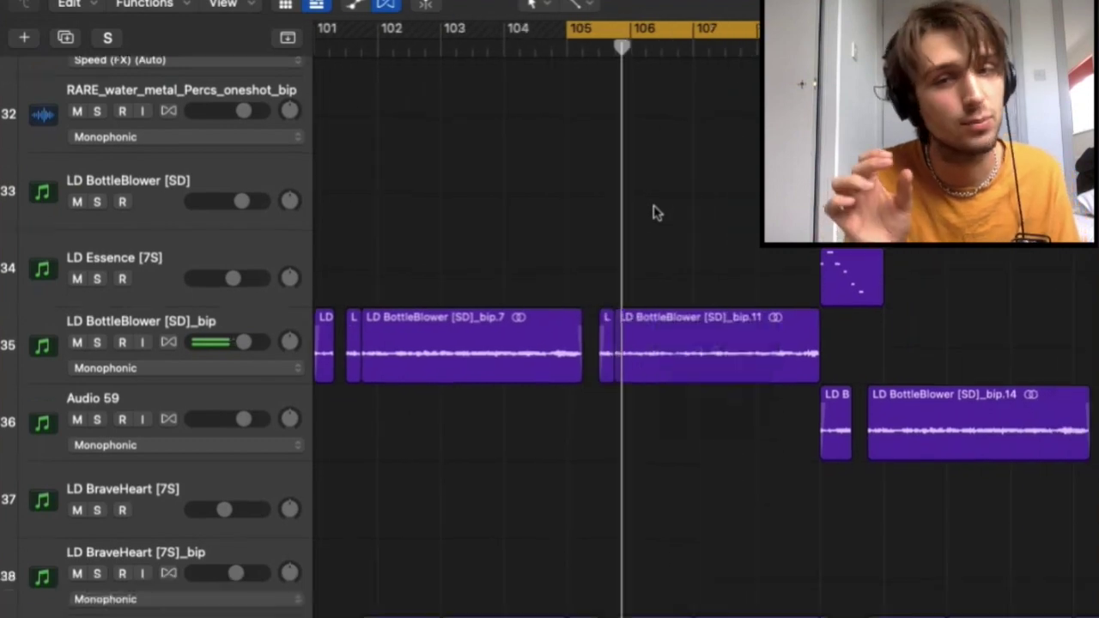
{"action": "scroll", "coordinate": [655, 213], "scroll_direction": "down", "scroll_amount": 1}
{"action": "scroll", "coordinate": [656, 78], "scroll_direction": "right", "scroll_amount": 3}
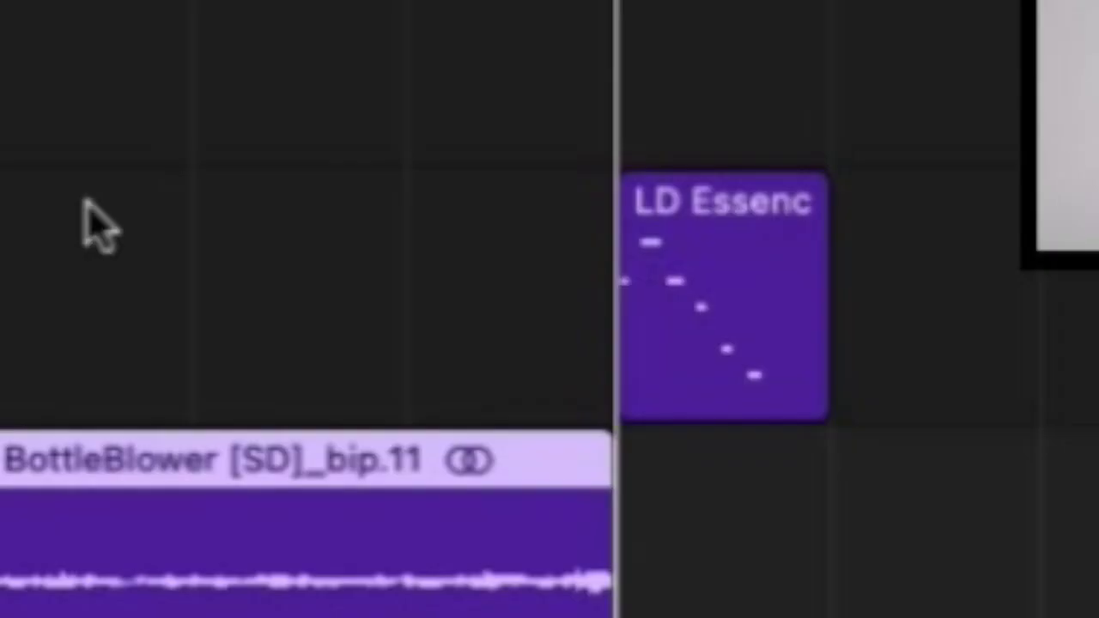
Select the LD Essence [7S] track, inspect its Serum synth and listen to its region at bar 109.
{"action": "key", "text": "Up"}
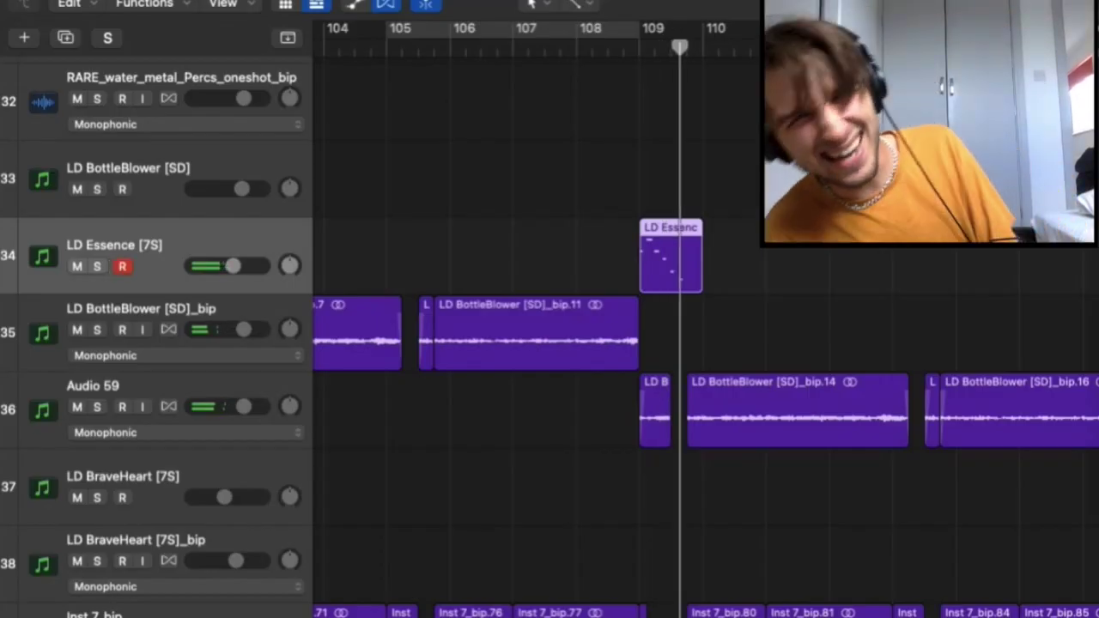
{"action": "key", "text": "v"}
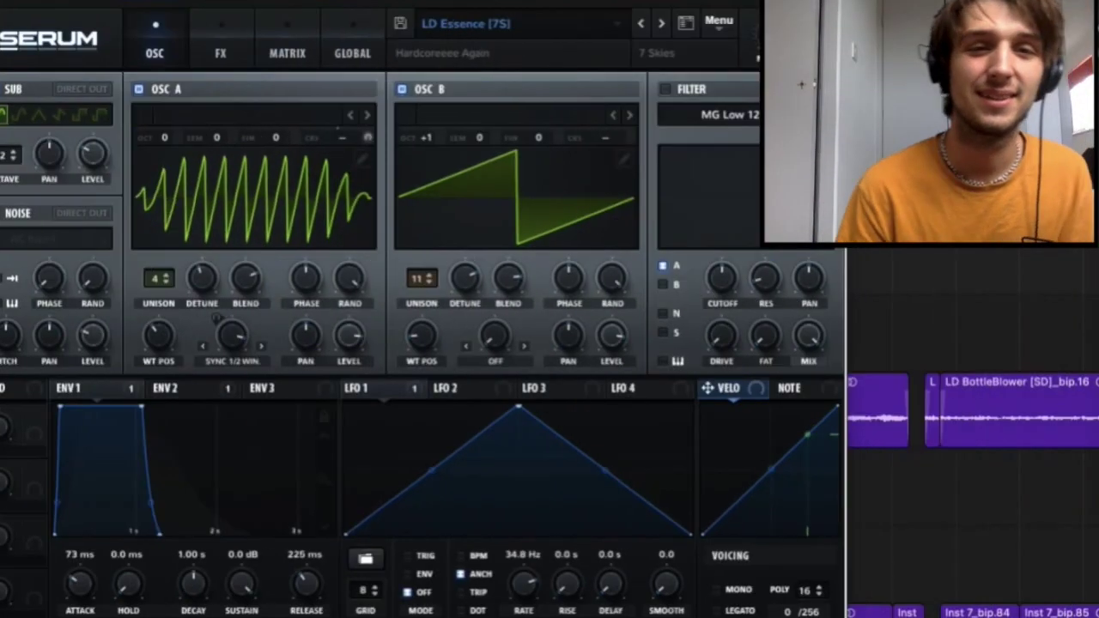
{"action": "key", "text": "v"}
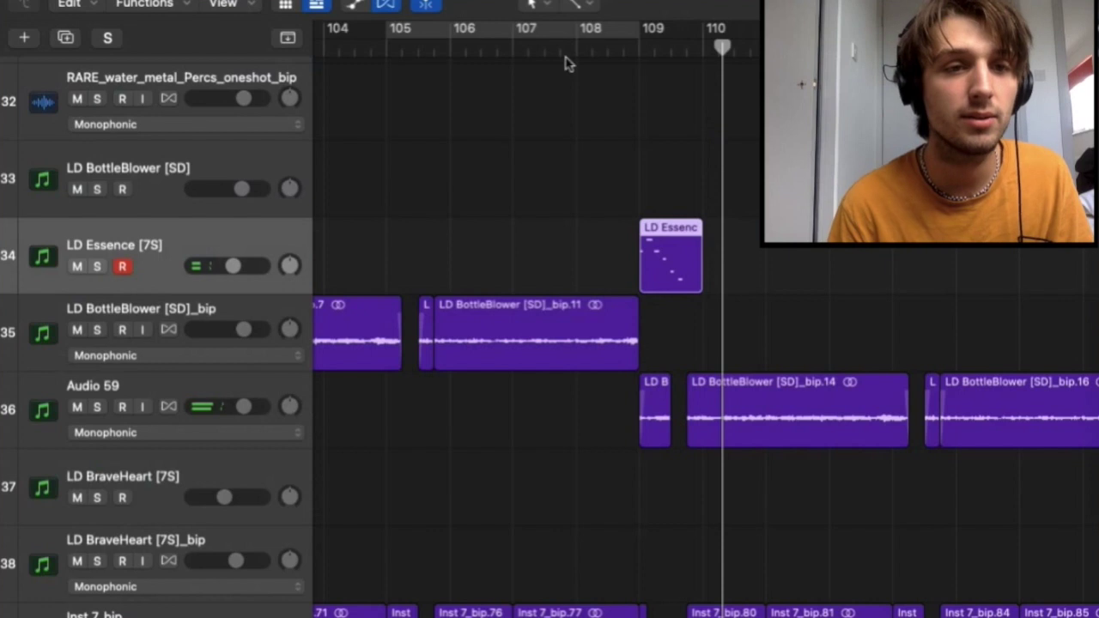
{"action": "scroll", "coordinate": [472, 238], "scroll_direction": "right", "scroll_amount": 3}
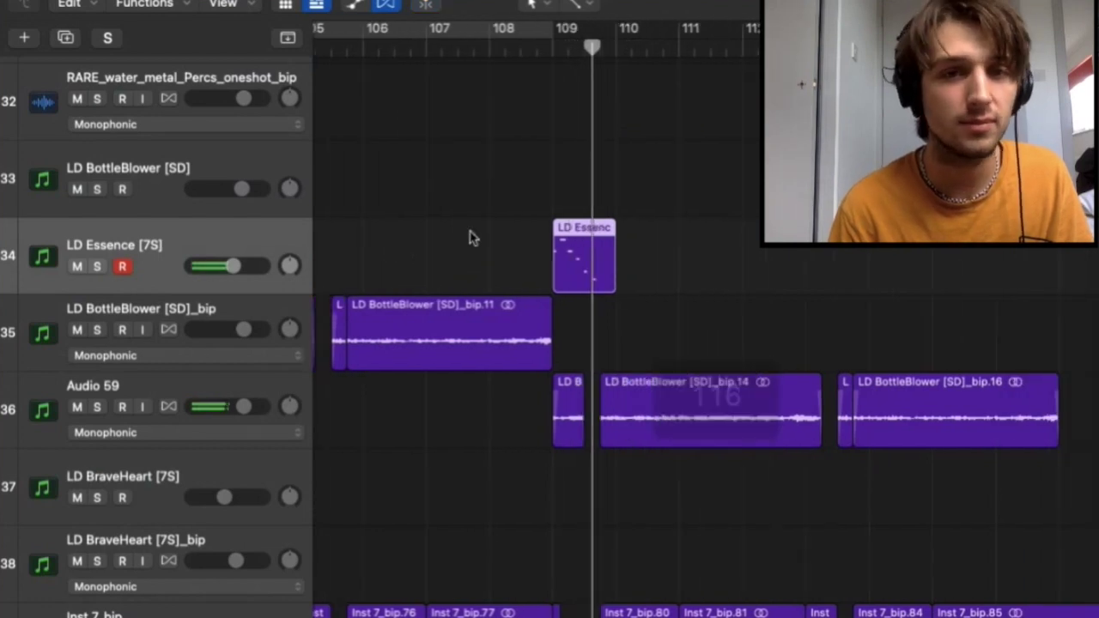
Listen to the Audio 43 region at bar 109 in solo, then clear the solo.
{"action": "scroll", "coordinate": [471, 238], "scroll_direction": "down", "scroll_amount": 5}
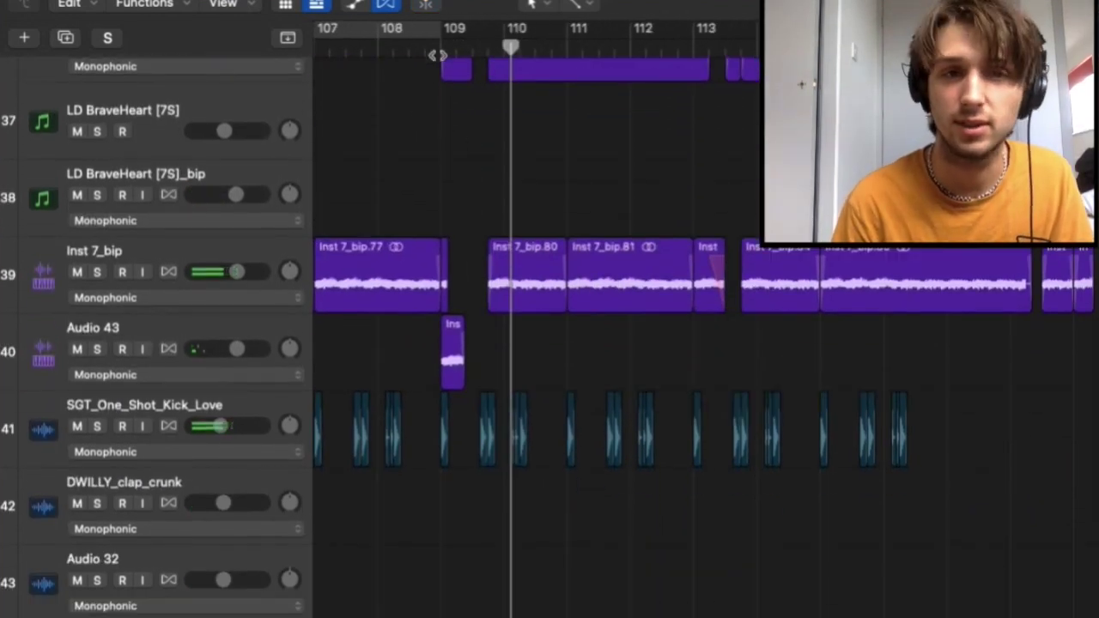
{"action": "left_click", "coordinate": [97, 348]}
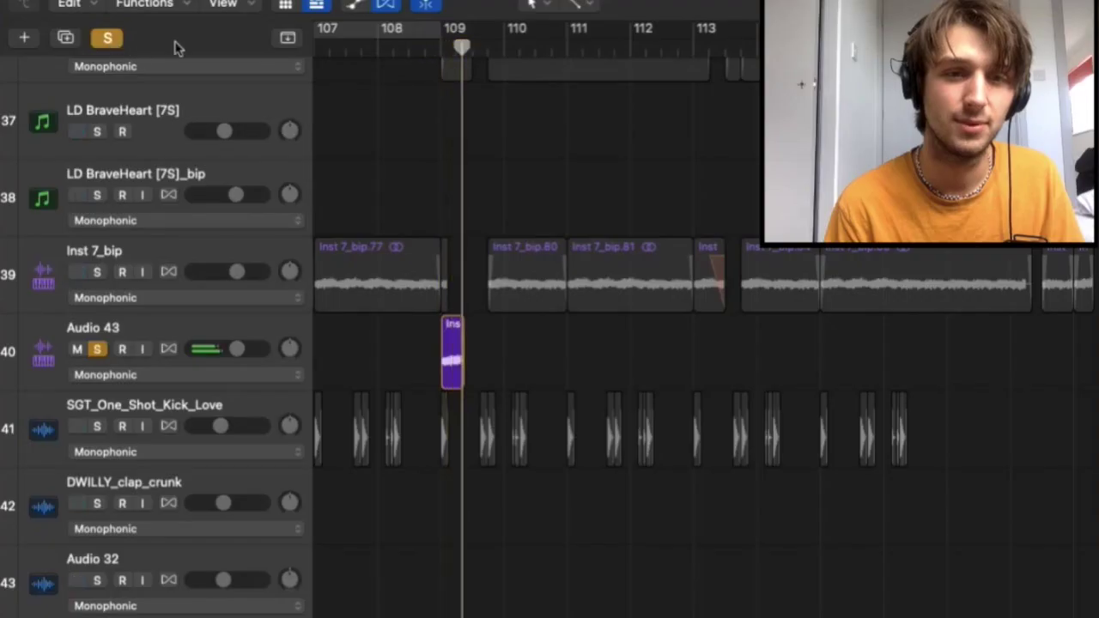
{"action": "left_click", "coordinate": [107, 38]}
Solo the Audio 57 hat loop and DNBTT_LP_High_Break_06_174 tracks and play them from just before bar 109.
{"action": "scroll", "coordinate": [368, 183], "scroll_direction": "down", "scroll_amount": 6}
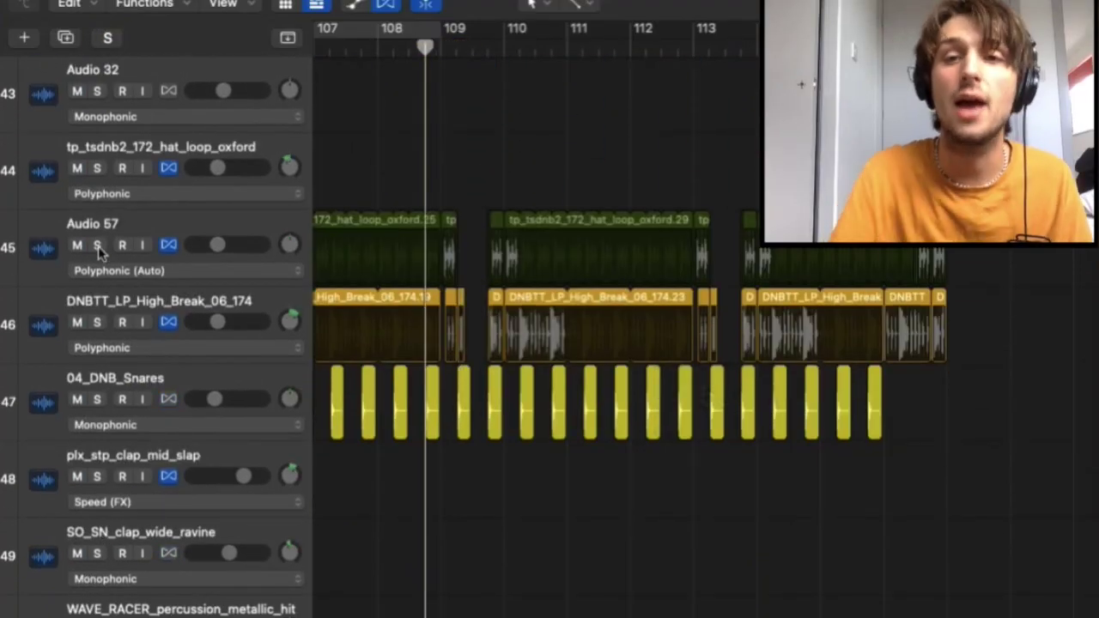
{"action": "left_click", "coordinate": [97, 247]}
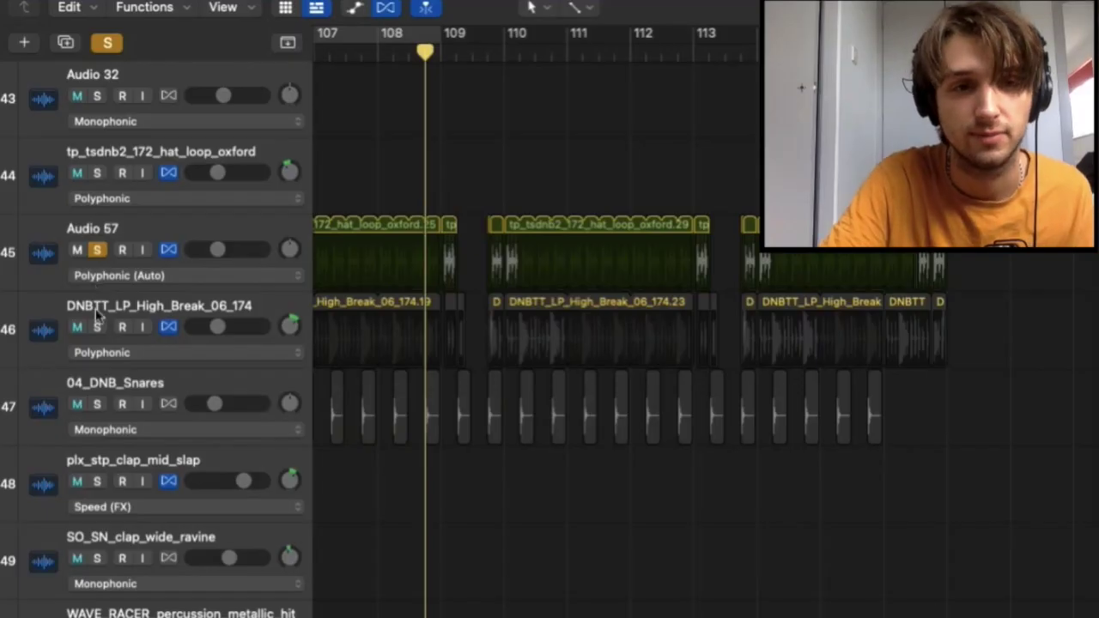
{"action": "left_click", "coordinate": [97, 327]}
{"action": "key", "text": "super+Down"}
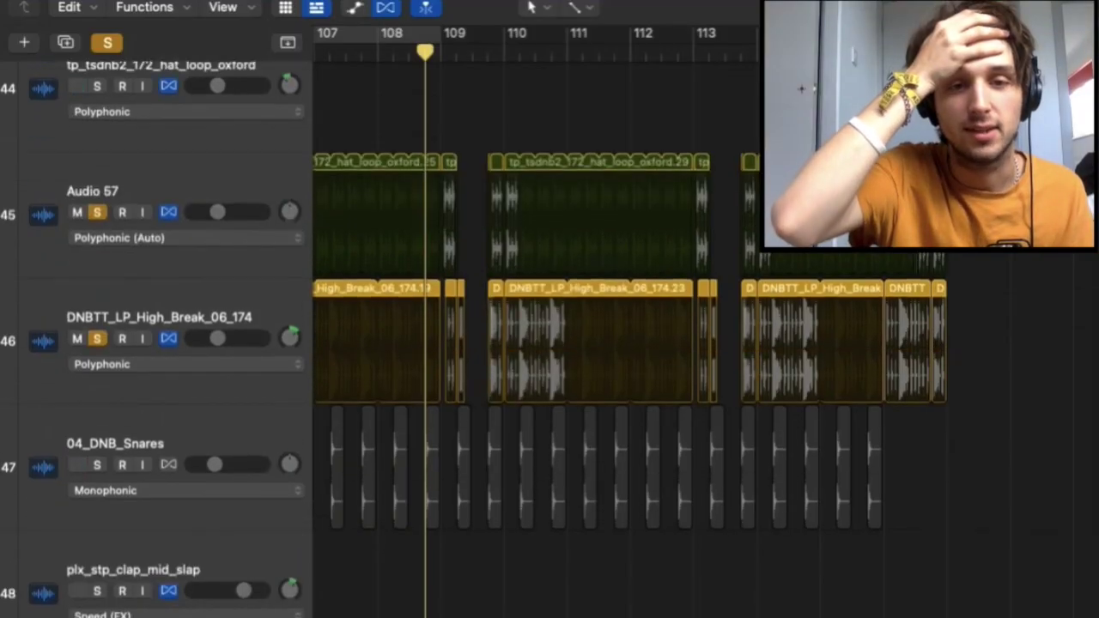
{"action": "key", "text": "super+Up"}
{"action": "key", "text": "super+Right"}
{"action": "left_click", "coordinate": [357, 57]}
Solo the Full Power Riser 01 track to hear its riser.
{"action": "scroll", "coordinate": [432, 189], "scroll_direction": "down", "scroll_amount": 8}
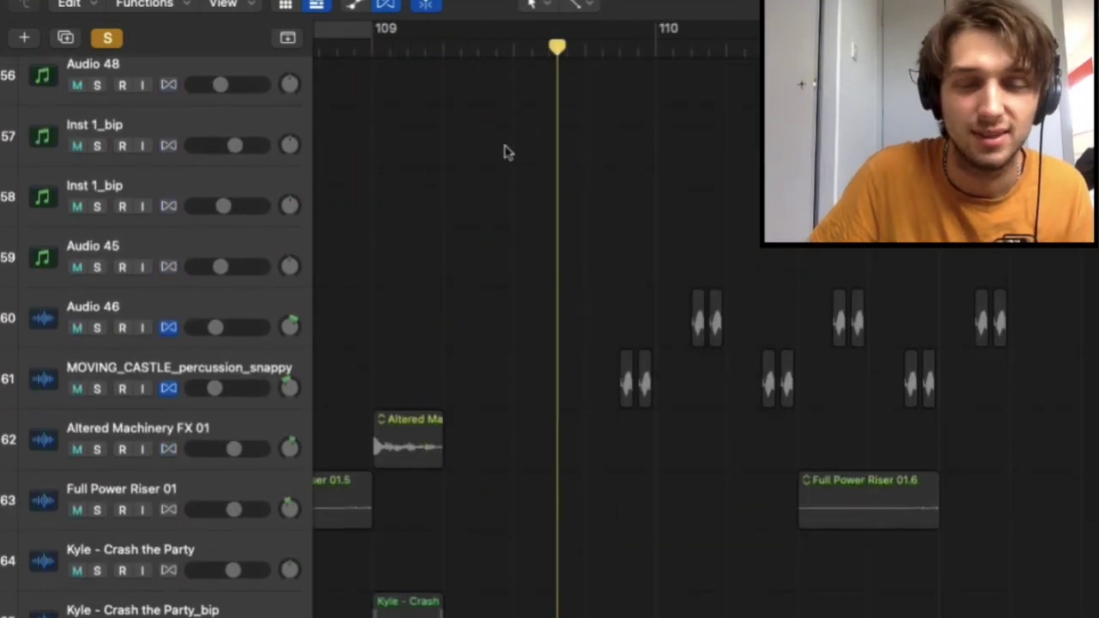
{"action": "left_click", "coordinate": [97, 511]}
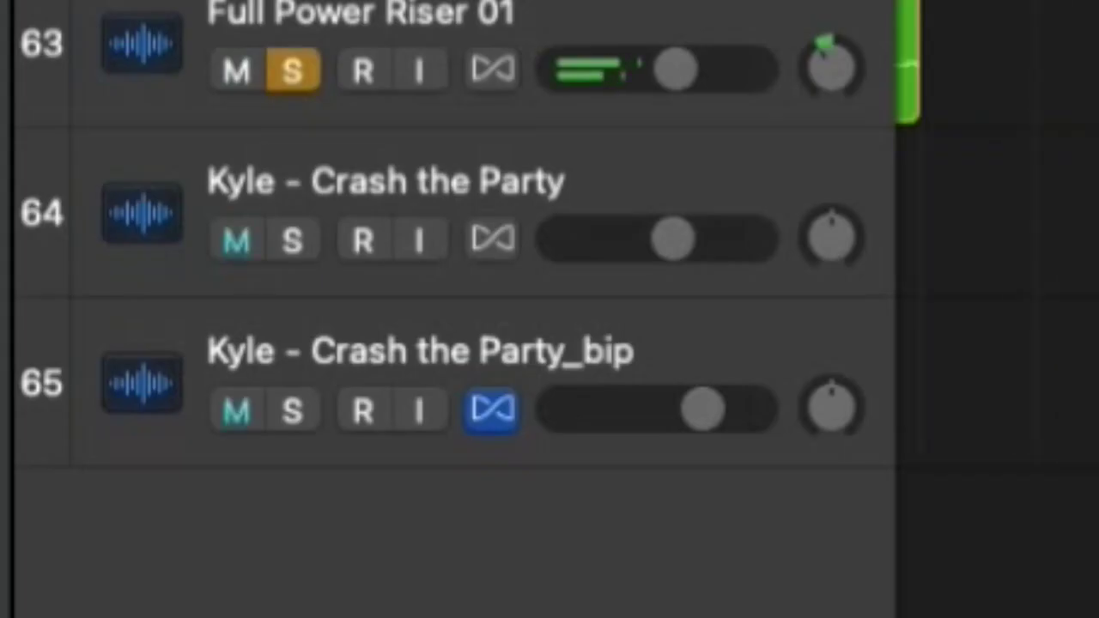
{"action": "scroll", "coordinate": [475, 123], "scroll_direction": "up", "scroll_amount": 10}
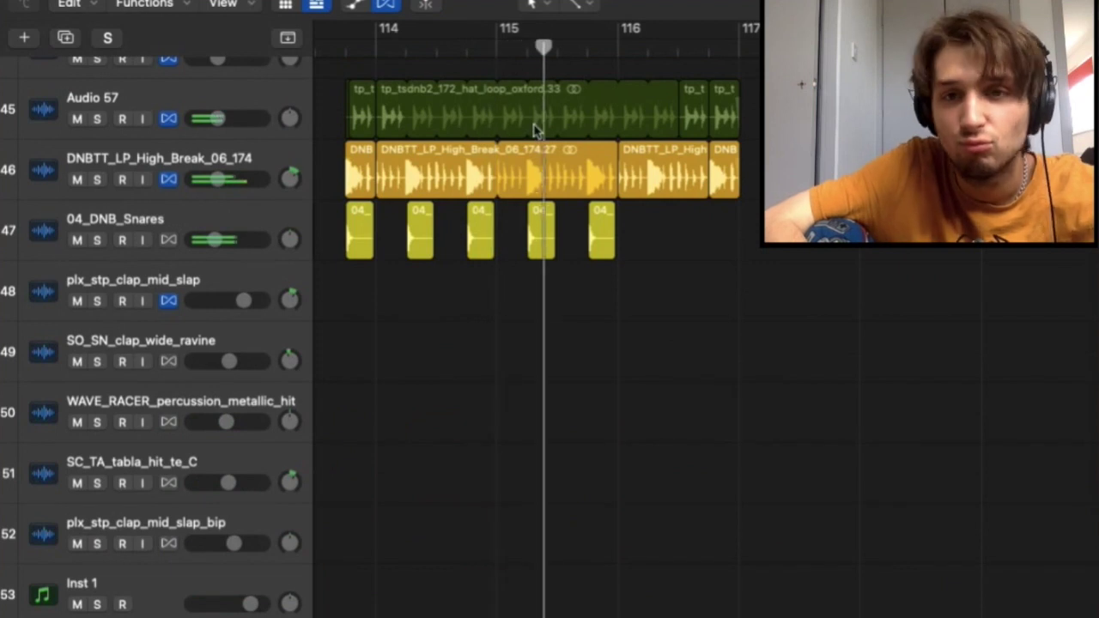
Review the whole arrangement across all tracks, from the closing section after bar 101 back to the opening bars.
{"action": "key", "text": "z"}
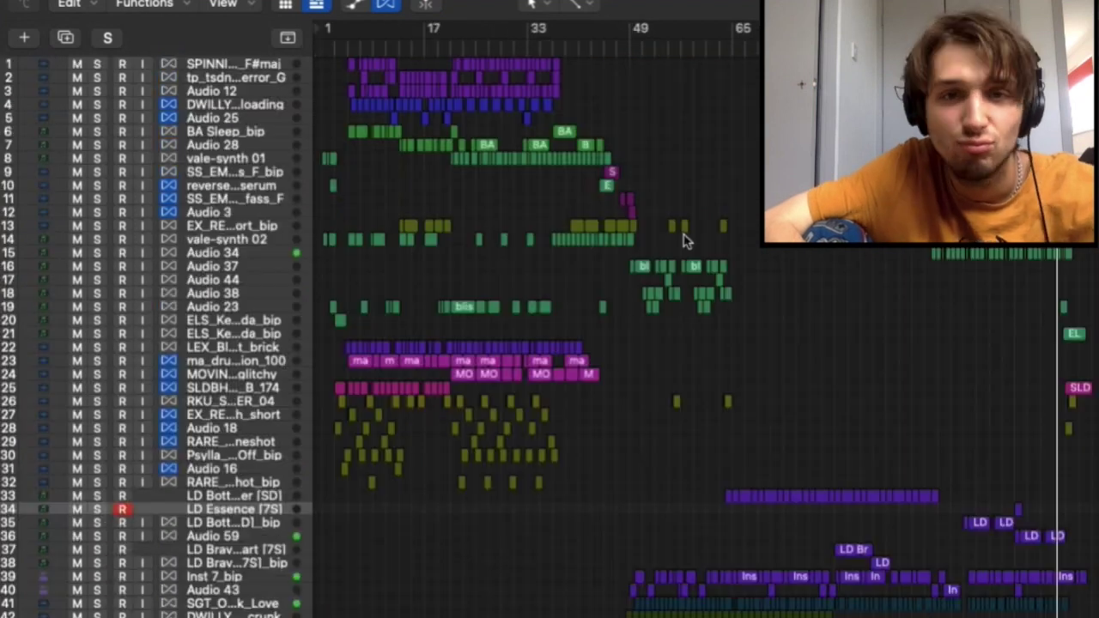
{"action": "key", "text": "super+Right"}
{"action": "key", "text": "super+Right"}
{"action": "key", "text": "super+Right"}
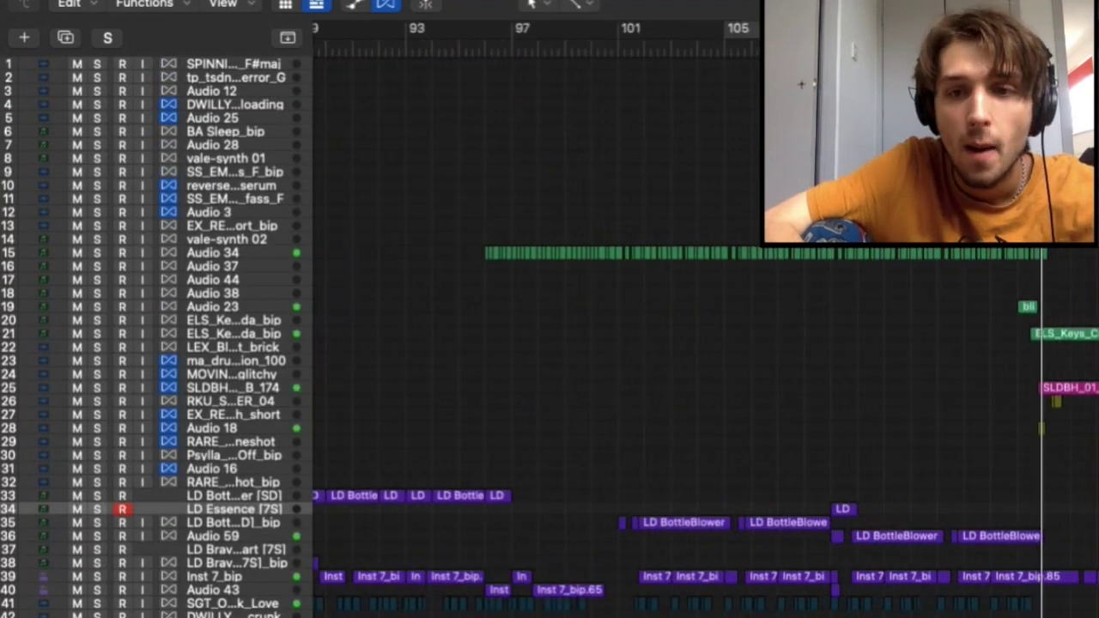
{"action": "scroll", "coordinate": [704, 343], "scroll_direction": "right", "scroll_amount": 5}
{"action": "scroll", "coordinate": [705, 344], "scroll_direction": "down", "scroll_amount": 2}
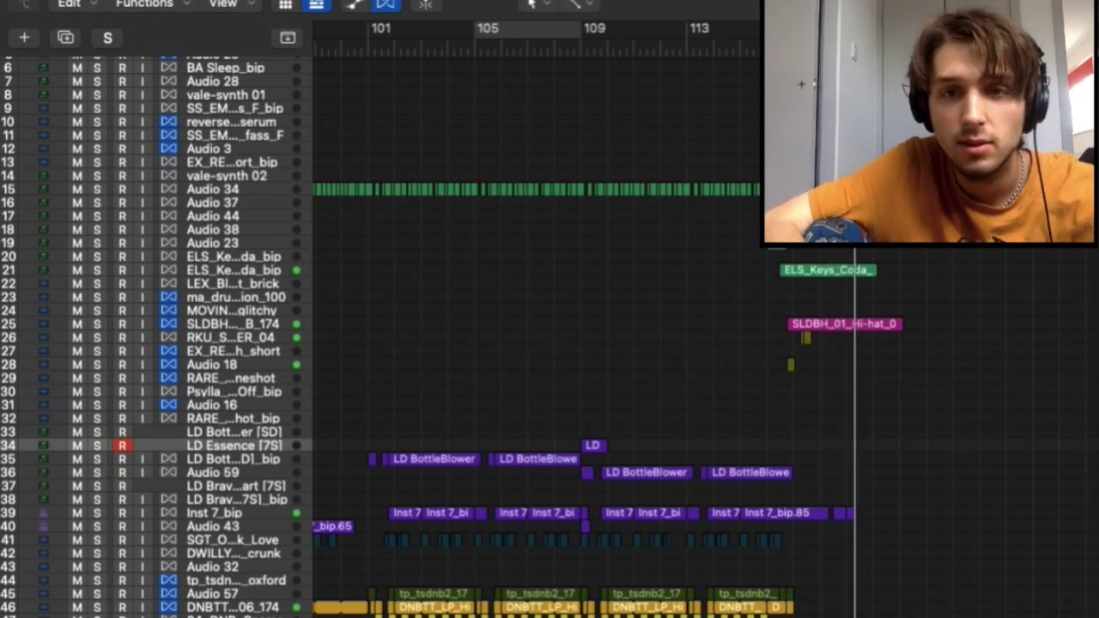
{"action": "scroll", "coordinate": [737, 294], "scroll_direction": "left", "scroll_amount": 5}
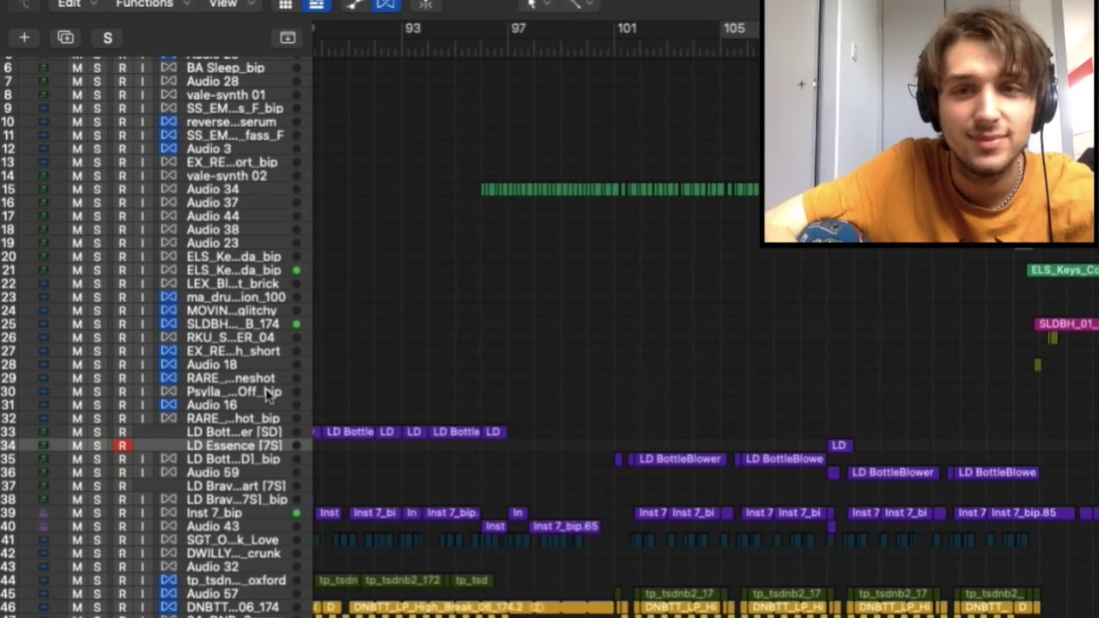
{"action": "scroll", "coordinate": [515, 343], "scroll_direction": "down", "scroll_amount": 6}
{"action": "scroll", "coordinate": [271, 397], "scroll_direction": "up", "scroll_amount": 8}
{"action": "scroll", "coordinate": [270, 395], "scroll_direction": "left", "scroll_amount": 15}
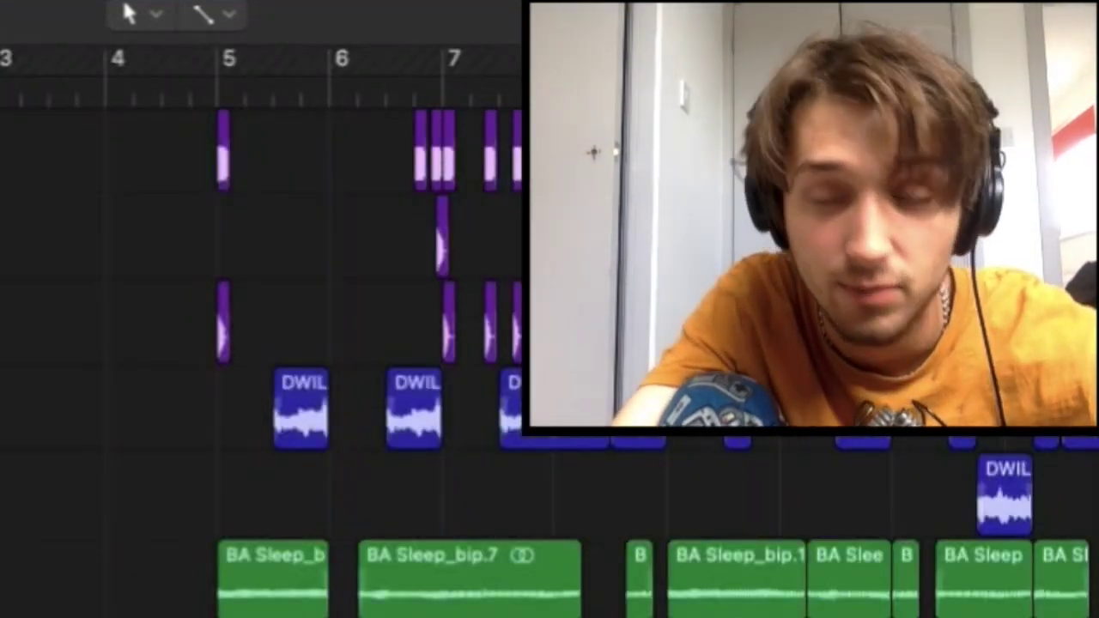
{"action": "key", "text": "super+Down"}
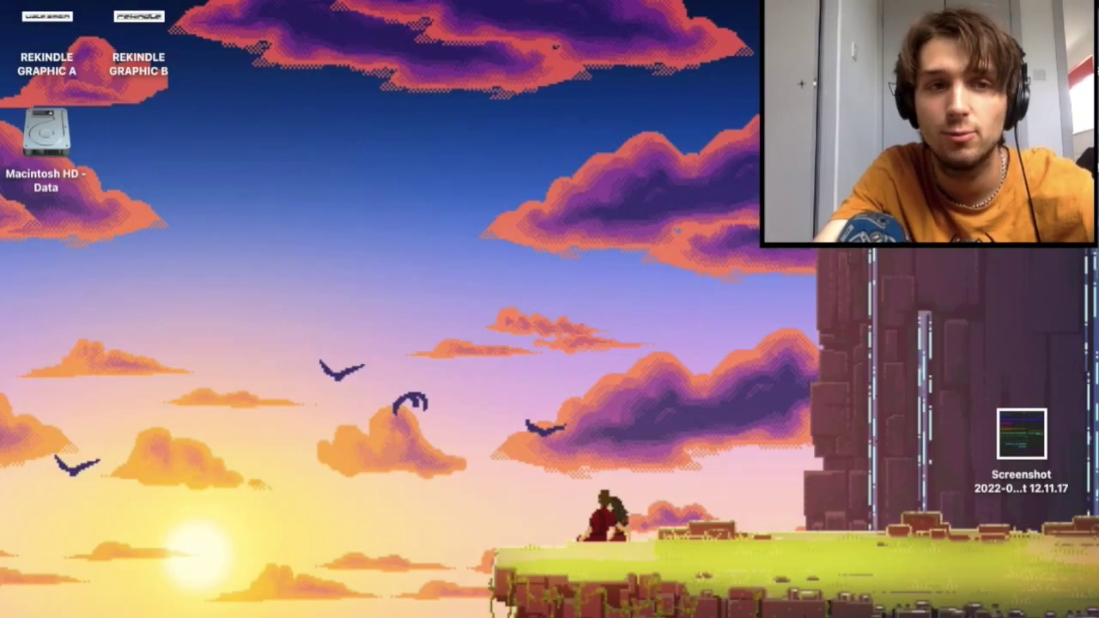
Switch to Finder, browse from Movies to the com.dfavteams screen recorder folder and open a screen capture recording.
{"action": "key", "text": "super+n"}
{"action": "mouse_move", "coordinate": [254, 411]}
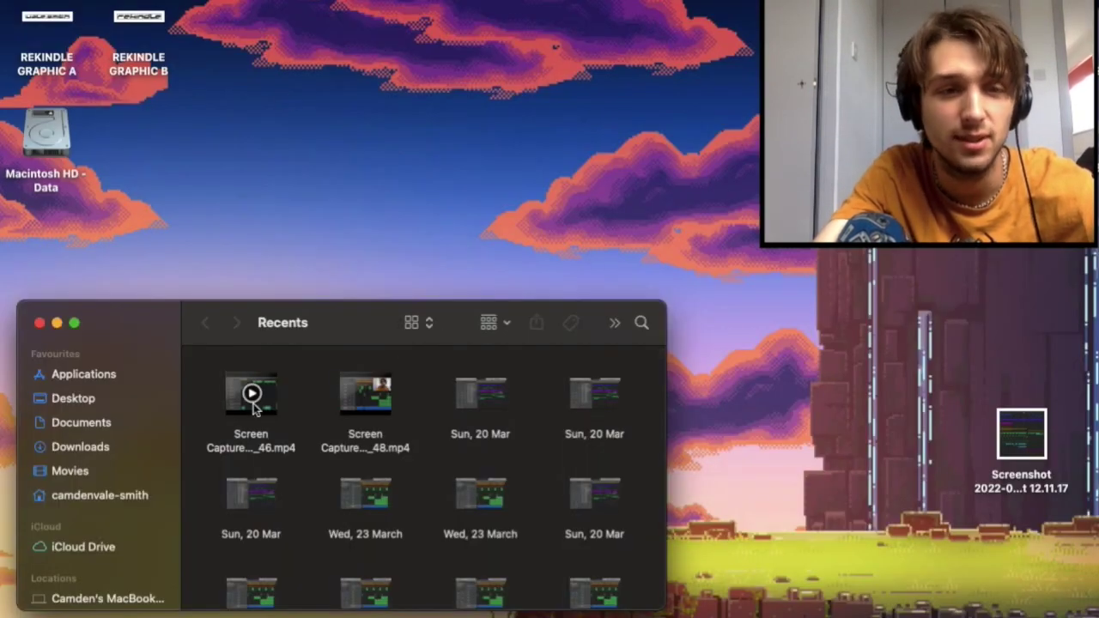
{"action": "left_click", "coordinate": [85, 477]}
{"action": "double_click", "coordinate": [215, 394]}
{"action": "scroll", "coordinate": [425, 478], "scroll_direction": "down", "scroll_amount": 3}
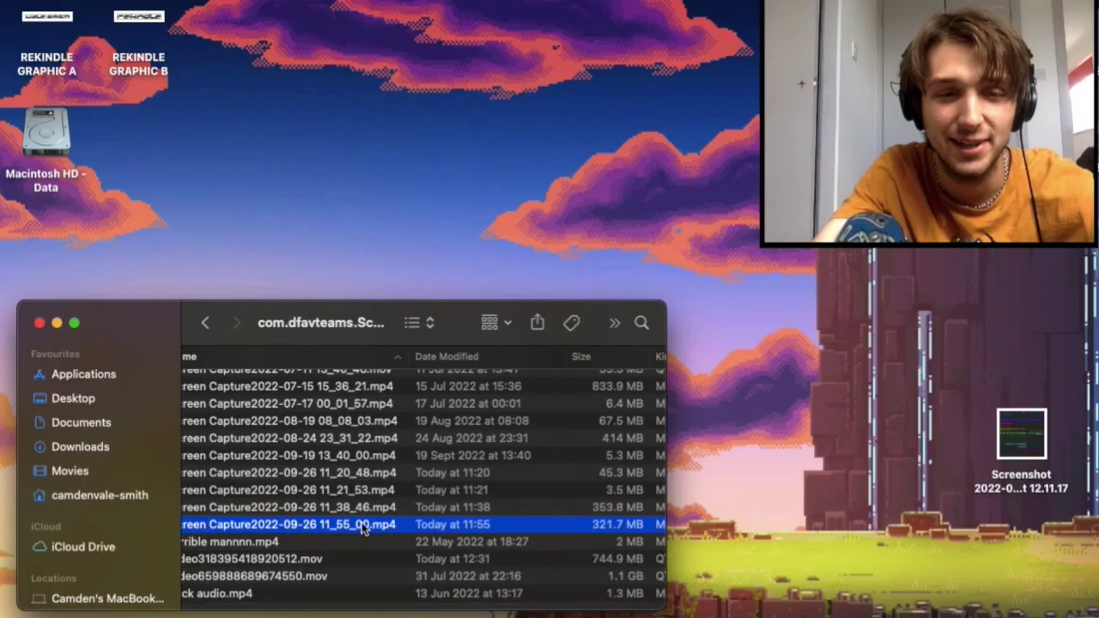
{"action": "double_click", "coordinate": [361, 456]}
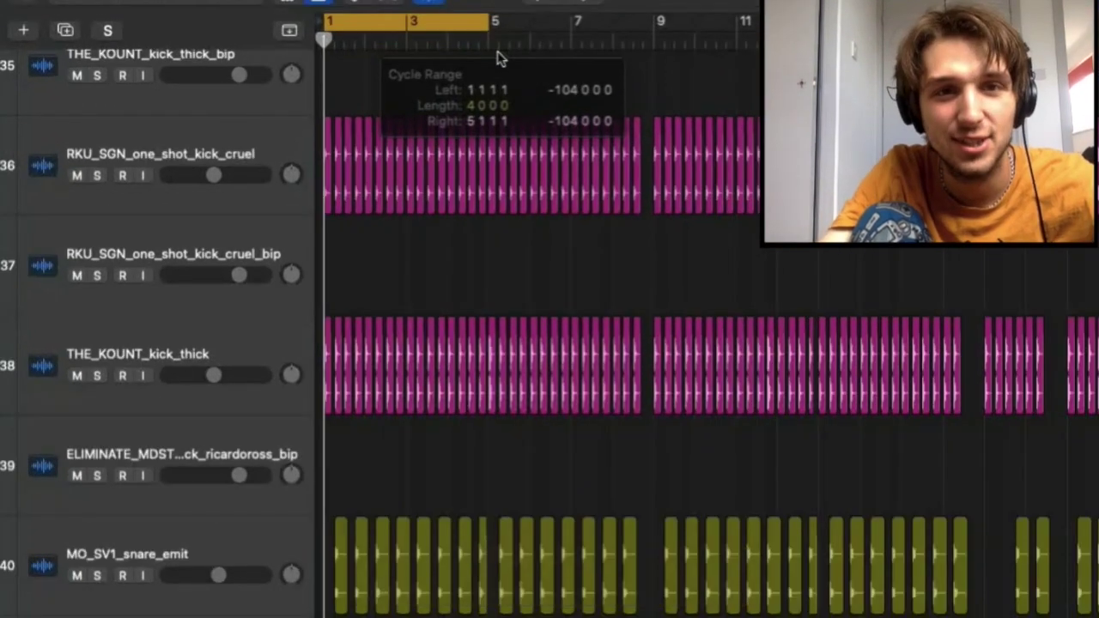
Look through the other project's tracks, from MO_SV1_snare_emit up past Bpm87_Swifty_Shakers, and toggle playback.
{"action": "scroll", "coordinate": [418, 133], "scroll_direction": "down", "scroll_amount": 3}
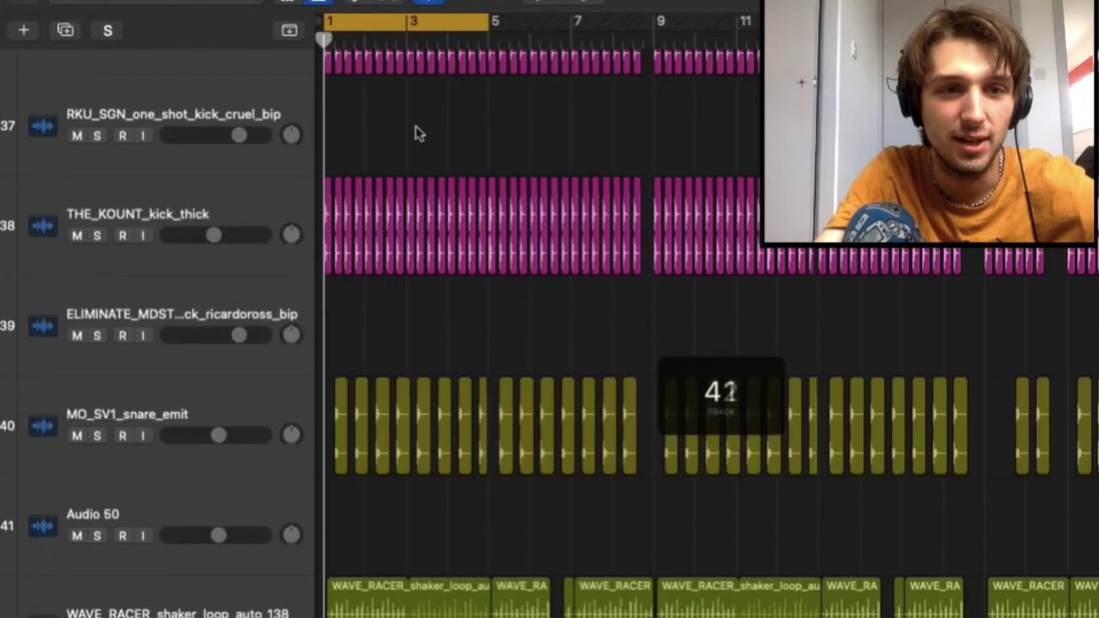
{"action": "scroll", "coordinate": [418, 133], "scroll_direction": "up", "scroll_amount": 15}
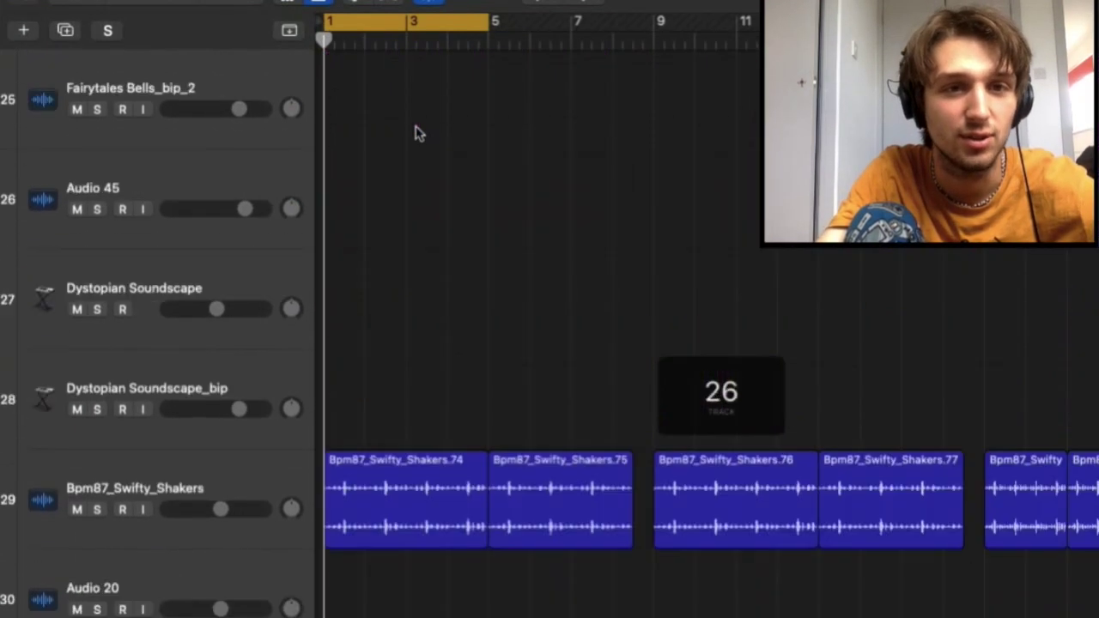
{"action": "scroll", "coordinate": [418, 133], "scroll_direction": "up", "scroll_amount": 8}
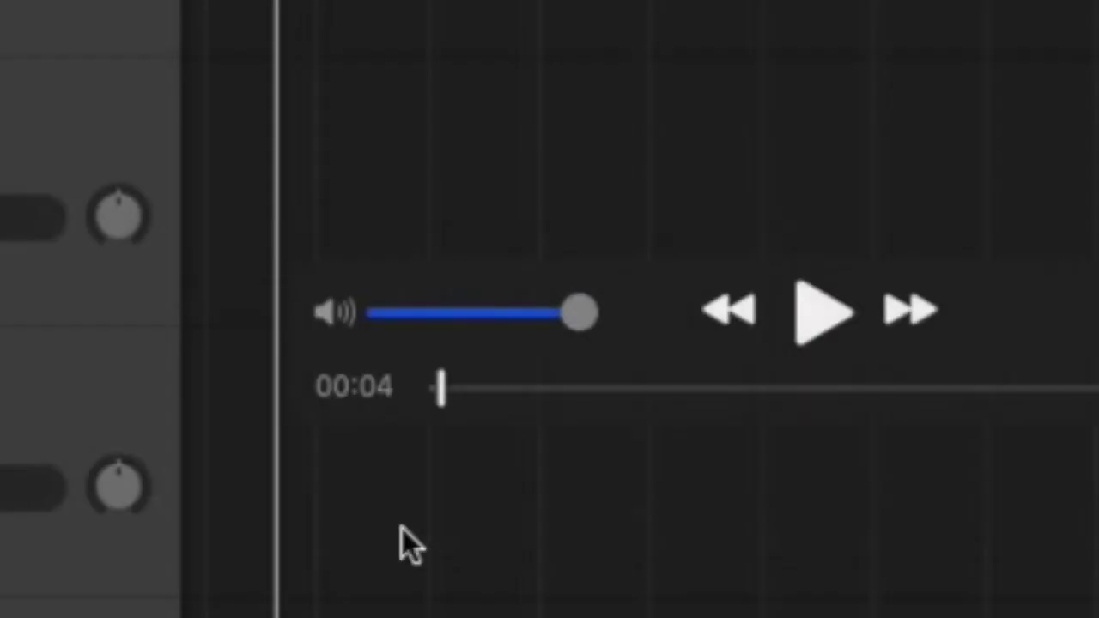
{"action": "key", "text": "space"}
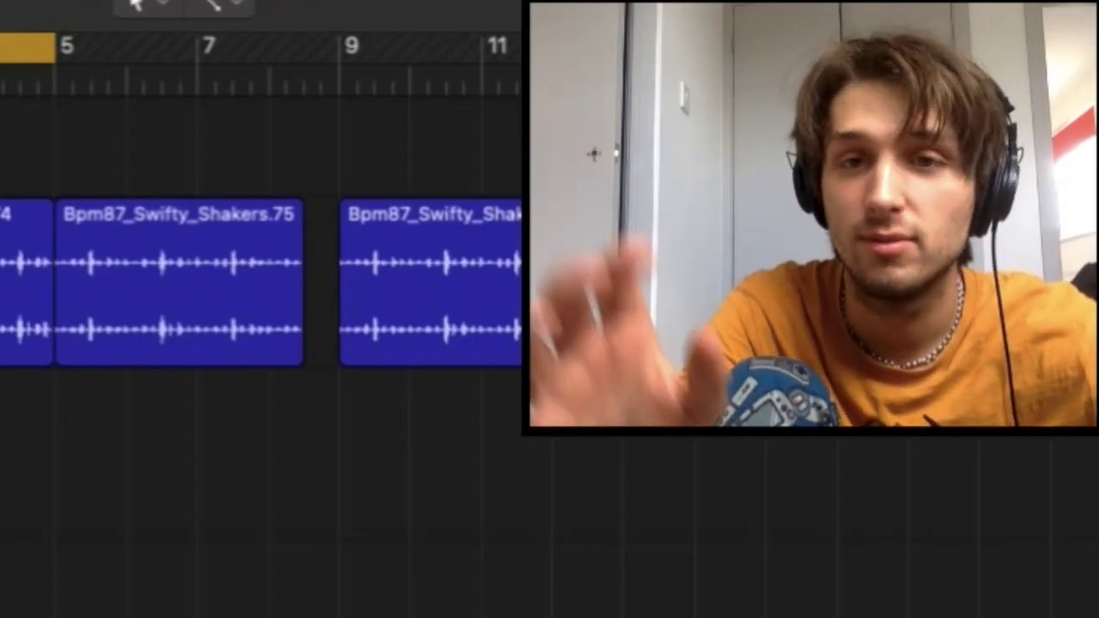
Examine the soloed yellow percussion hits up close around bars 2 to 4.
{"action": "scroll", "coordinate": [380, 336], "scroll_direction": "up", "scroll_amount": 3}
{"action": "scroll", "coordinate": [381, 338], "scroll_direction": "down", "scroll_amount": 3}
{"action": "scroll", "coordinate": [381, 337], "scroll_direction": "left", "scroll_amount": 2}
{"action": "scroll", "coordinate": [381, 340], "scroll_direction": "down", "scroll_amount": 3}
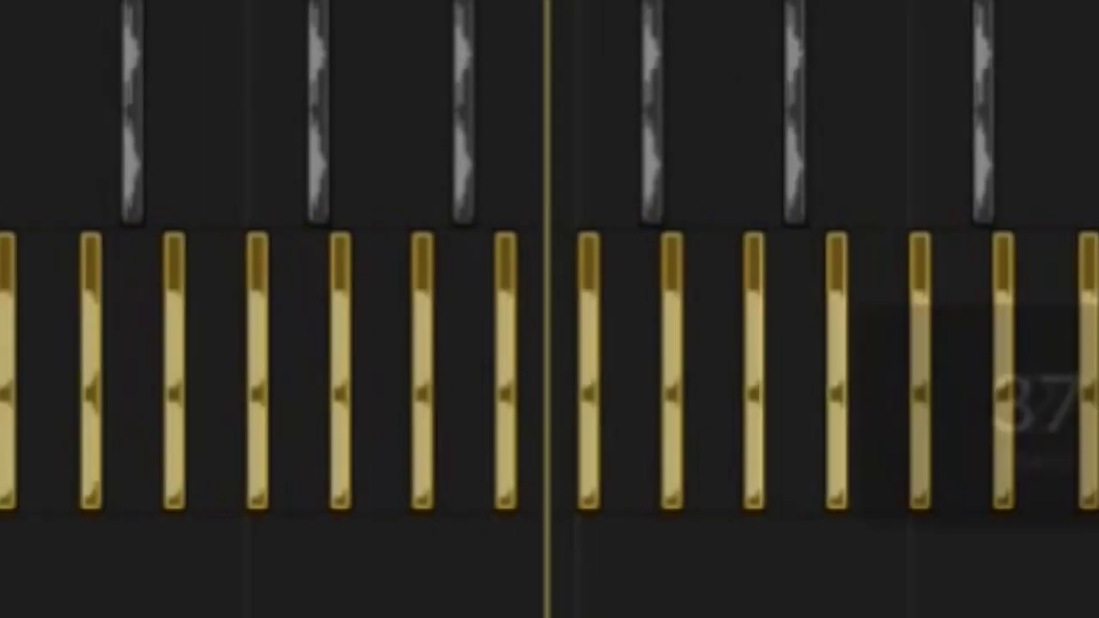
{"action": "key", "text": "super+Right"}
{"action": "left_click", "coordinate": [166, 371]}
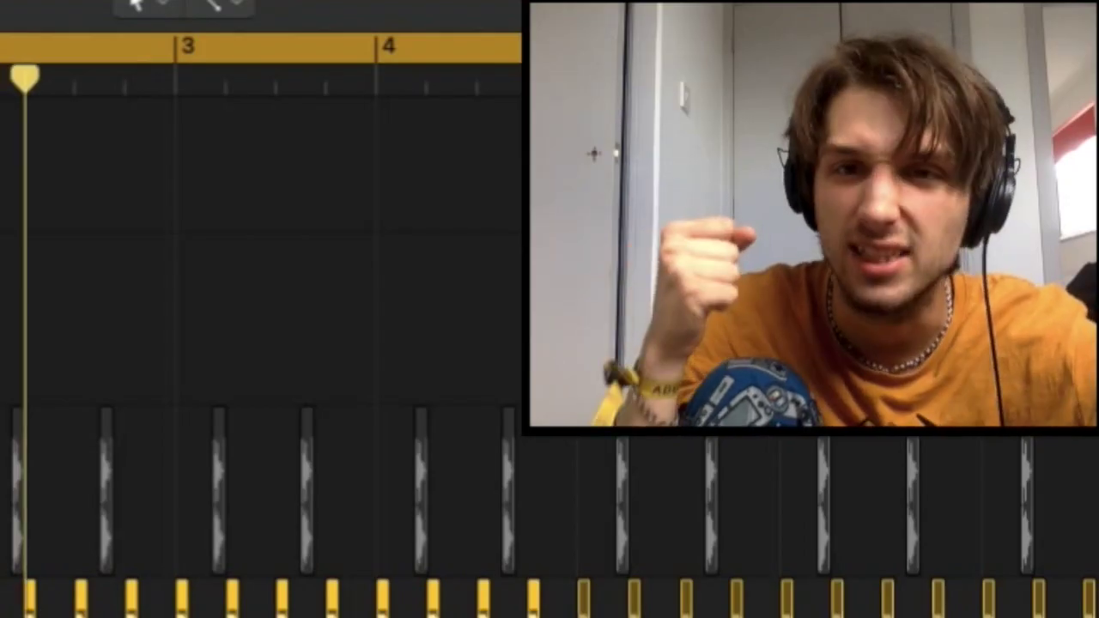
Solo THE_KOUNT_kick_thick with the RKU_SGN_one_shot_kick_cruel and ELIMINATE_MDSTP_kick_ricardoross tracks and listen to the layered kicks.
{"action": "key", "text": "e"}
{"action": "left_click_drag", "start_coordinate": [254, 337], "coordinate": [116, 278]}
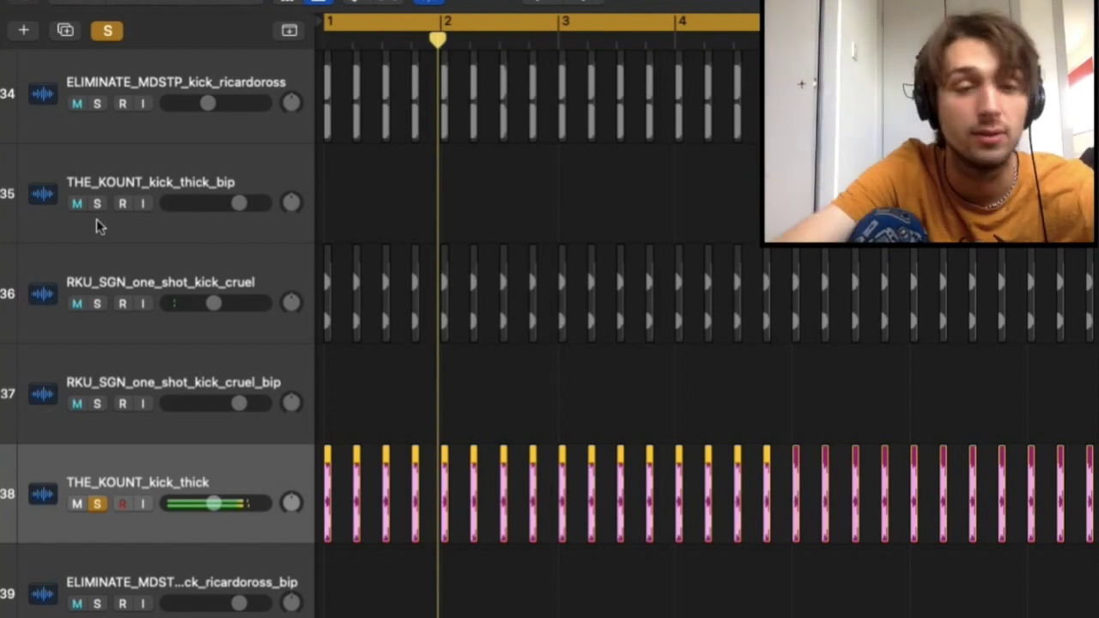
{"action": "left_click", "coordinate": [97, 104]}
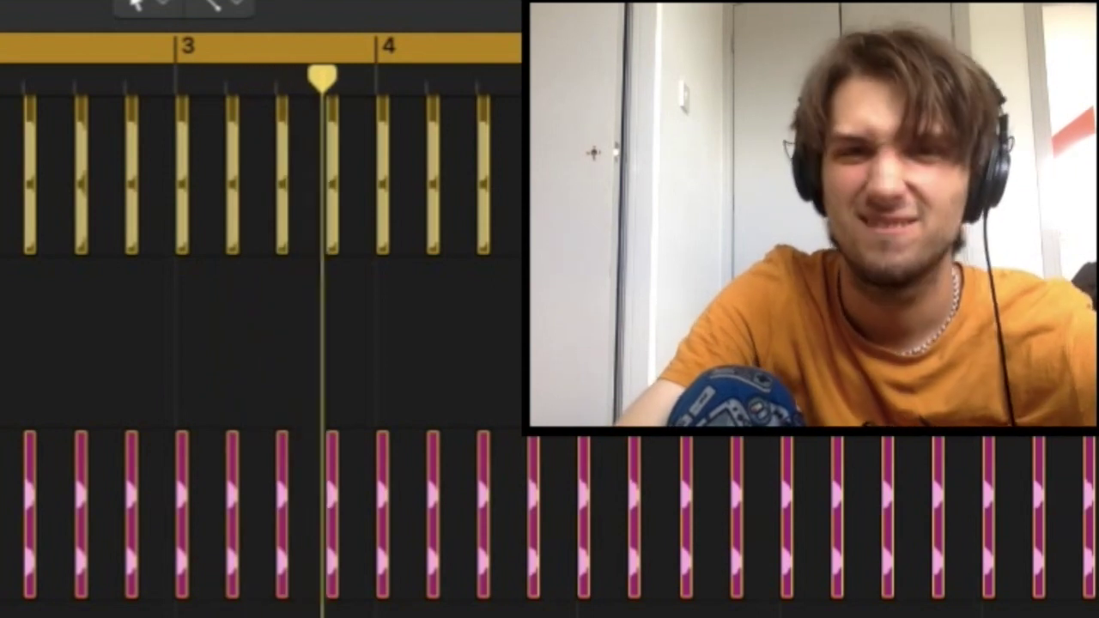
{"action": "scroll", "coordinate": [262, 344], "scroll_direction": "down", "scroll_amount": 6}
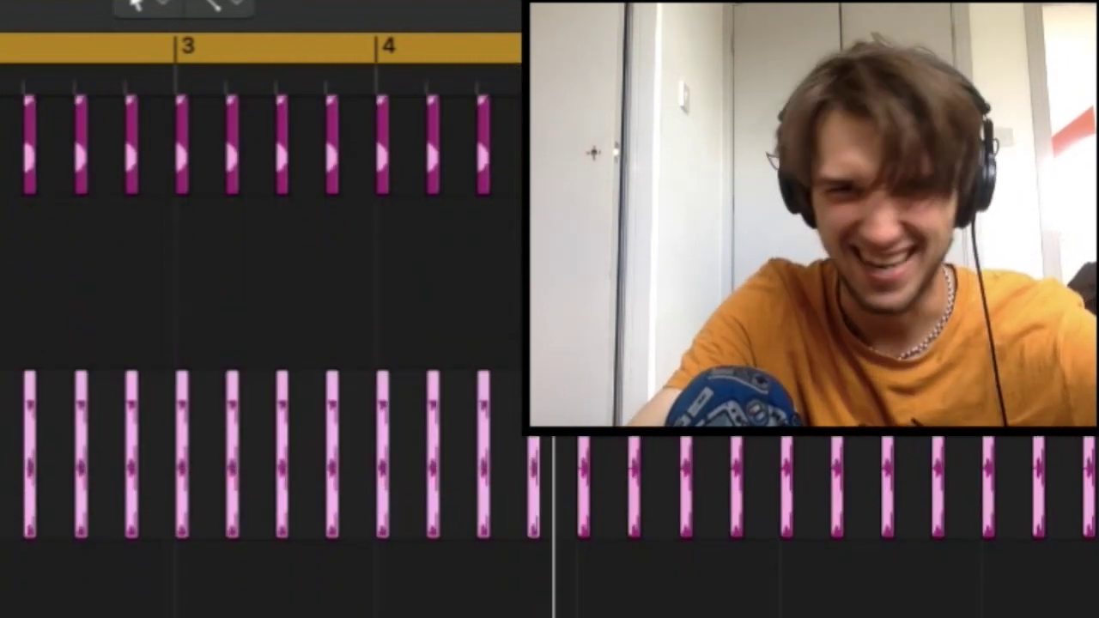
{"action": "key", "text": "space"}
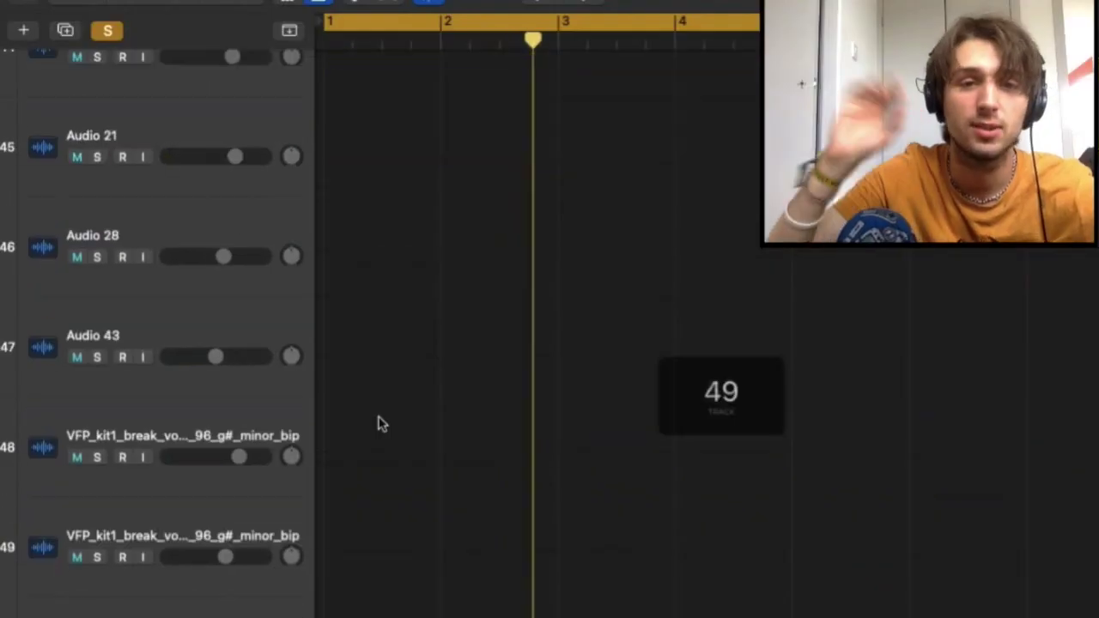
Solo the RKU_SYNTHMAT texture and RKU_SYNTHMAT_SHAKER_RATTLE_05 tracks and listen to their pattern from the opening bars onward.
{"action": "scroll", "coordinate": [382, 423], "scroll_direction": "down", "scroll_amount": 10}
{"action": "scroll", "coordinate": [382, 424], "scroll_direction": "up", "scroll_amount": 15}
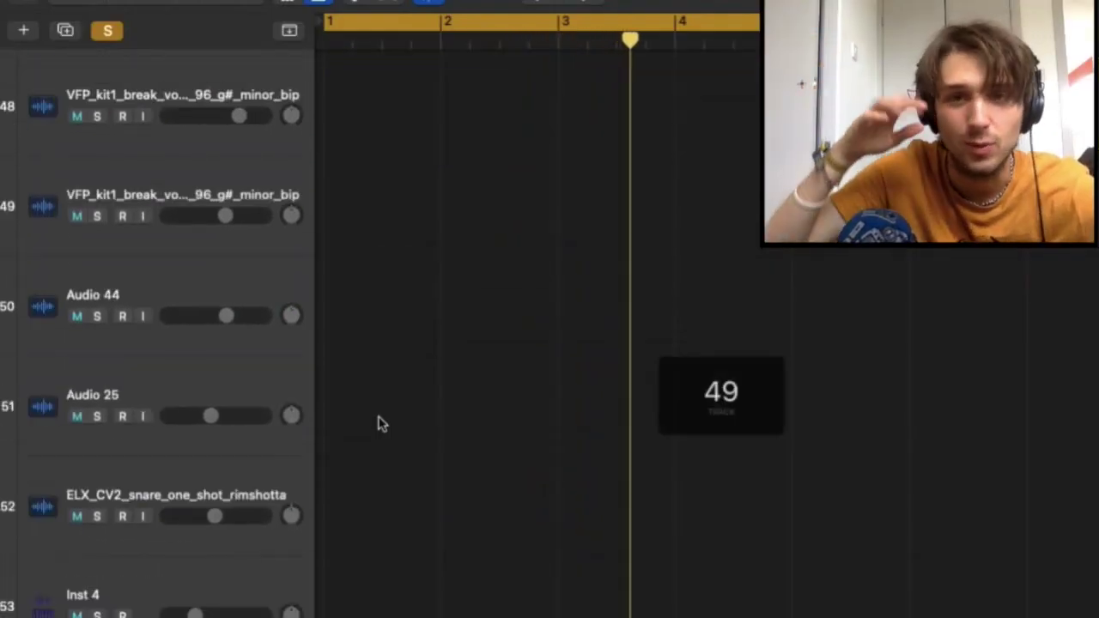
{"action": "scroll", "coordinate": [382, 424], "scroll_direction": "up", "scroll_amount": 13}
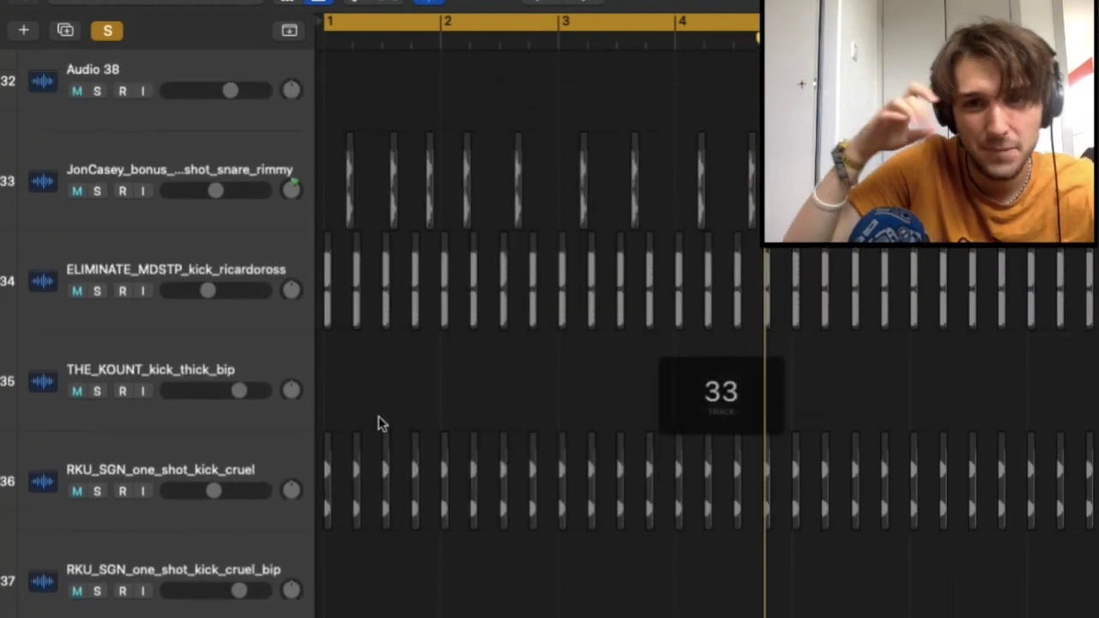
{"action": "scroll", "coordinate": [386, 322], "scroll_direction": "up", "scroll_amount": 3}
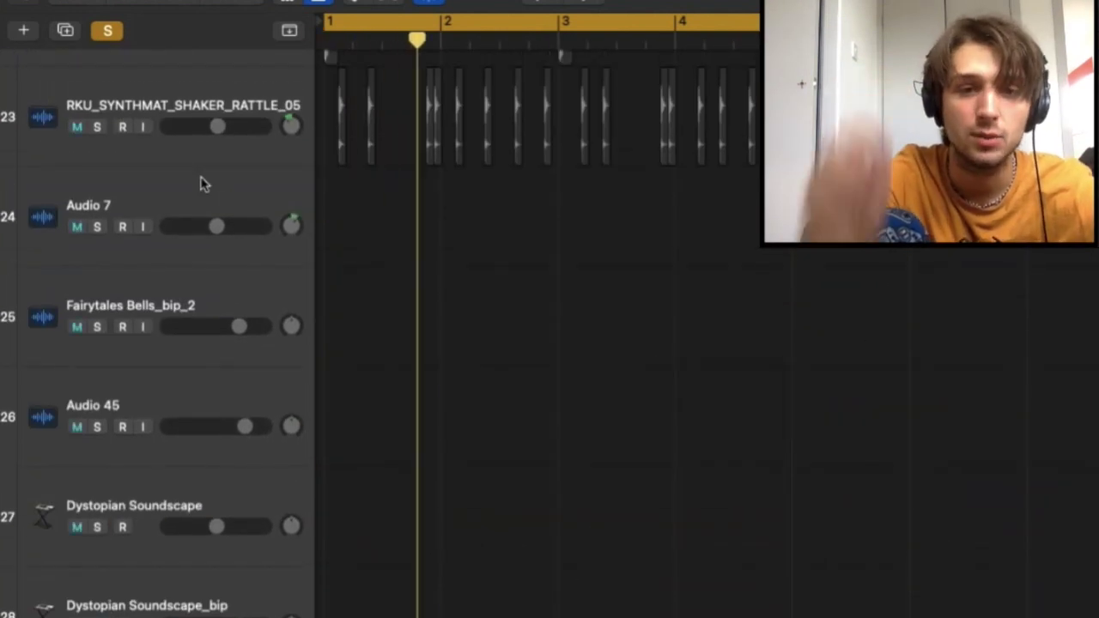
{"action": "scroll", "coordinate": [127, 195], "scroll_direction": "up", "scroll_amount": 2}
{"action": "scroll", "coordinate": [133, 207], "scroll_direction": "up", "scroll_amount": 2}
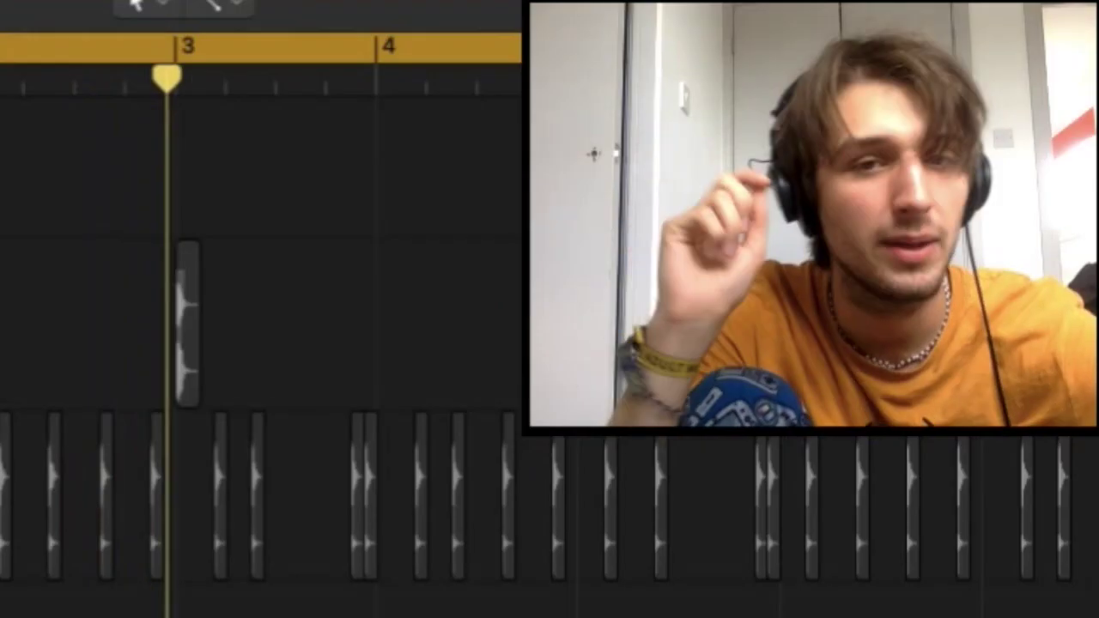
{"action": "key", "text": "super+a"}
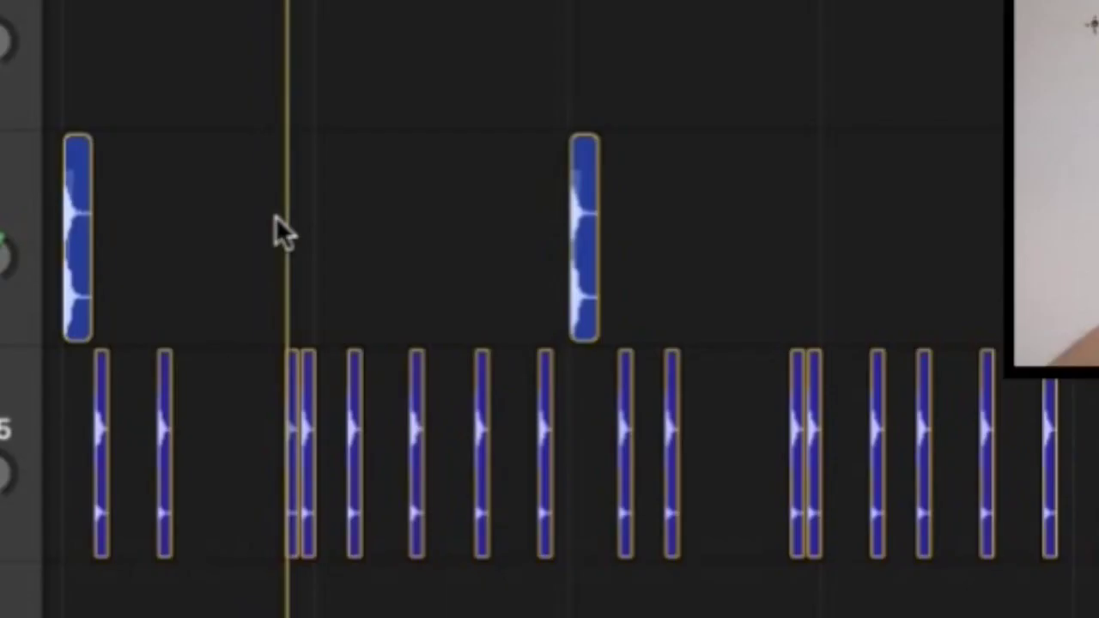
{"action": "key", "text": "super+Left"}
{"action": "key", "text": "super+Left"}
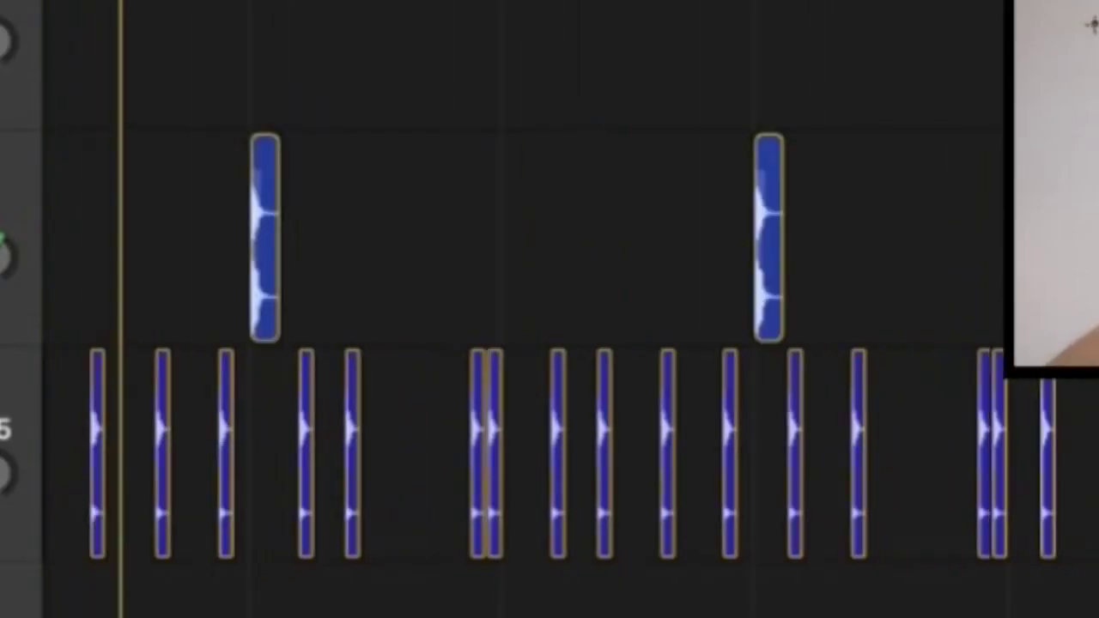
{"action": "key", "text": "super+Left"}
{"action": "key", "text": "super+Left"}
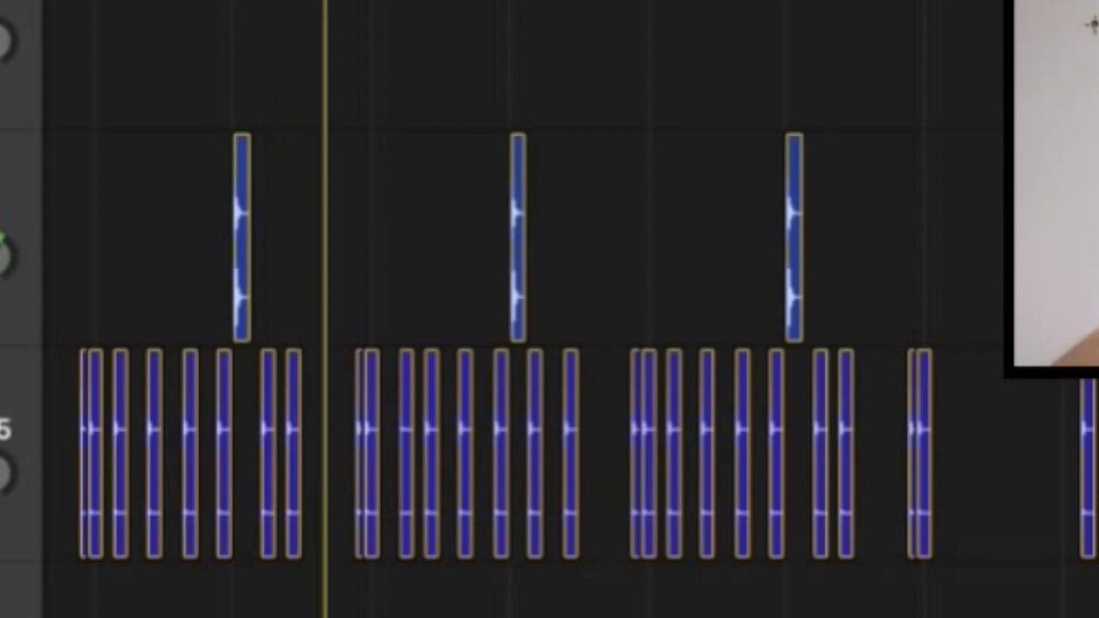
Clear all solos, move the cycle range to bars 9 to 13 and play the full mix while reviewing the tracks.
{"action": "key", "text": "ctrl+s"}
{"action": "left_click_drag", "start_coordinate": [101, 2], "coordinate": [710, 123]}
{"action": "scroll", "coordinate": [641, 140], "scroll_direction": "right", "scroll_amount": 4}
{"action": "scroll", "coordinate": [641, 140], "scroll_direction": "down", "scroll_amount": 2}
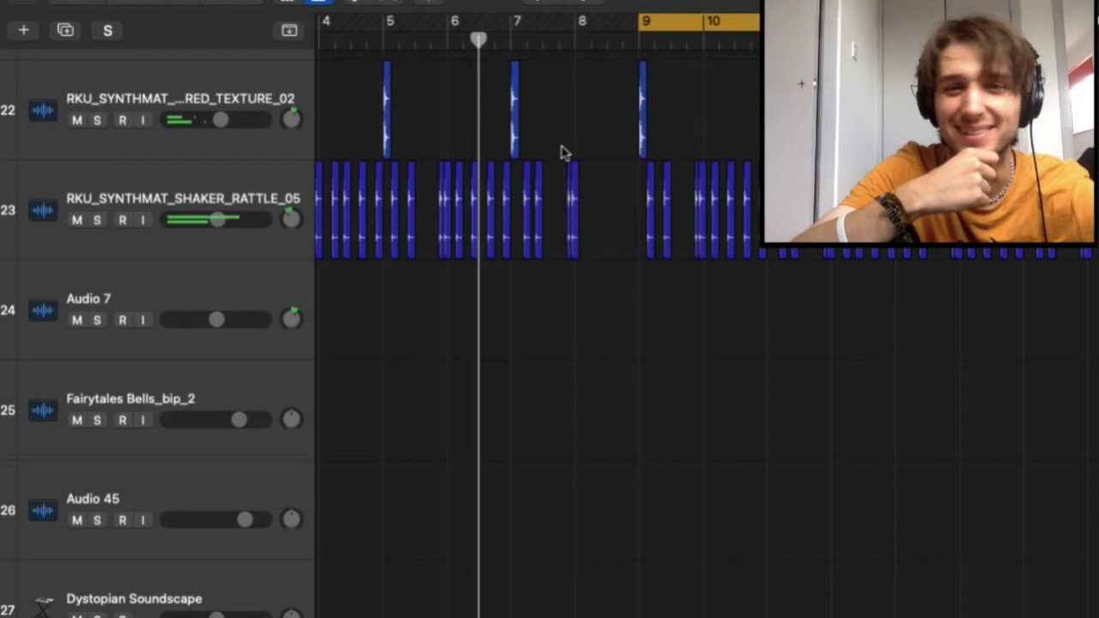
{"action": "scroll", "coordinate": [563, 153], "scroll_direction": "down", "scroll_amount": 6}
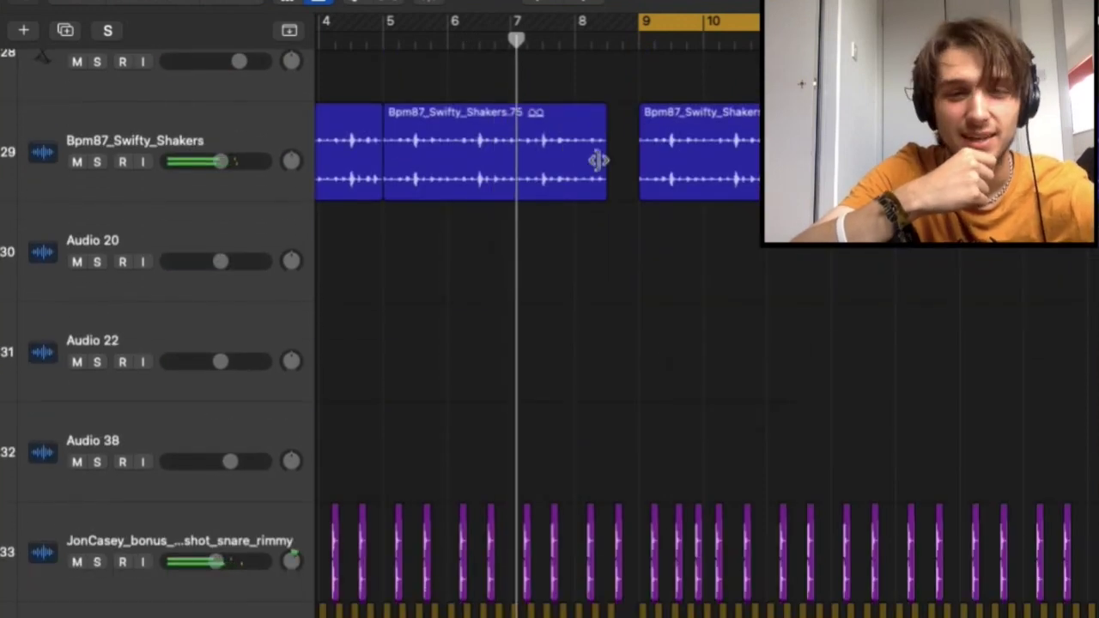
{"action": "scroll", "coordinate": [619, 289], "scroll_direction": "down", "scroll_amount": 3}
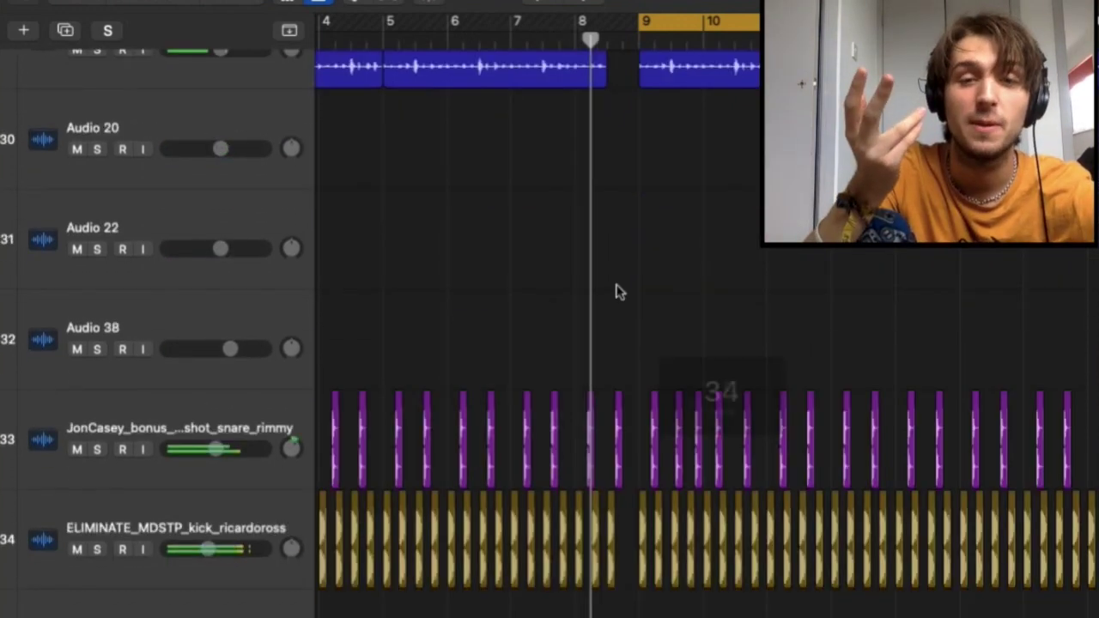
{"action": "scroll", "coordinate": [619, 369], "scroll_direction": "down", "scroll_amount": 13}
{"action": "scroll", "coordinate": [618, 369], "scroll_direction": "up", "scroll_amount": 1}
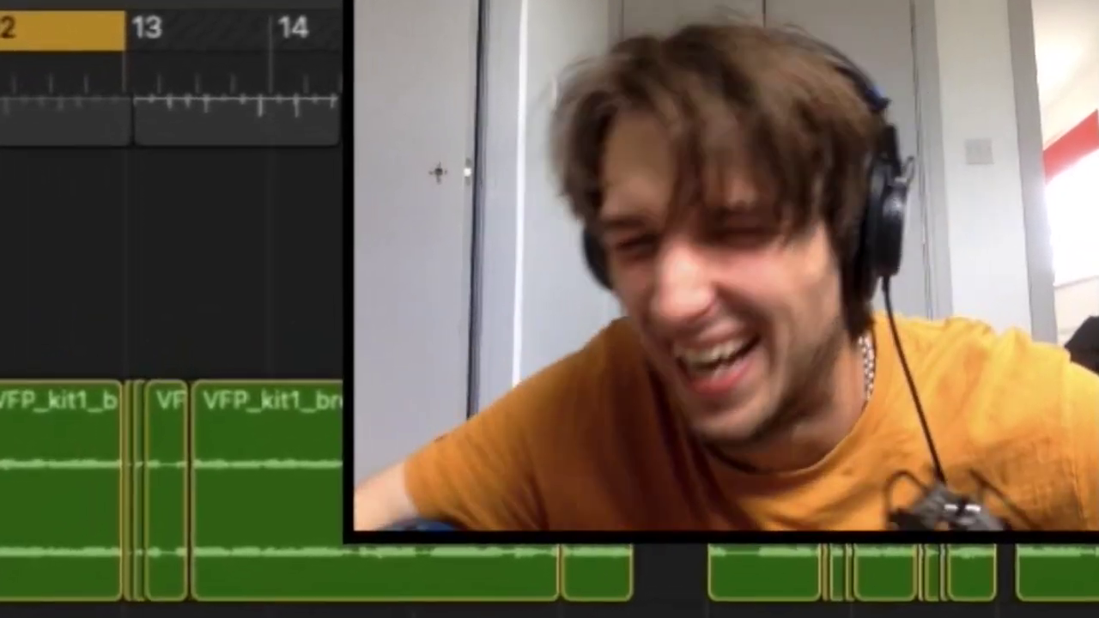
Listen to the soloed VFP_kit1_break_vocal chops from bar 9 and skip forward through the screen recording.
{"action": "left_click", "coordinate": [57, 447]}
{"action": "key", "text": "space"}
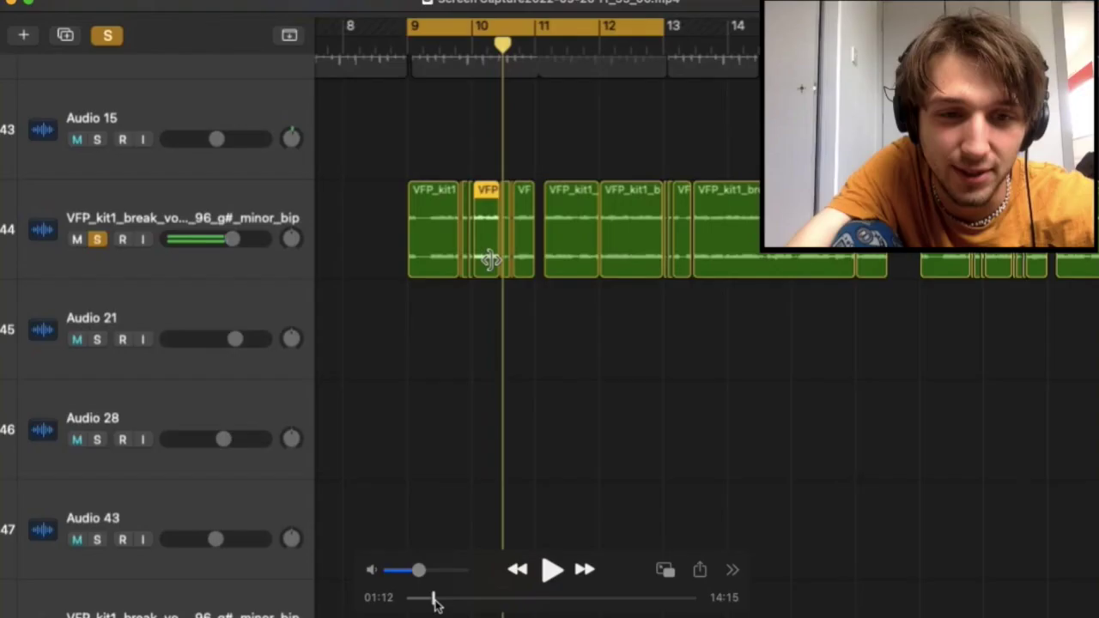
{"action": "left_click_drag", "start_coordinate": [437, 599], "coordinate": [455, 608]}
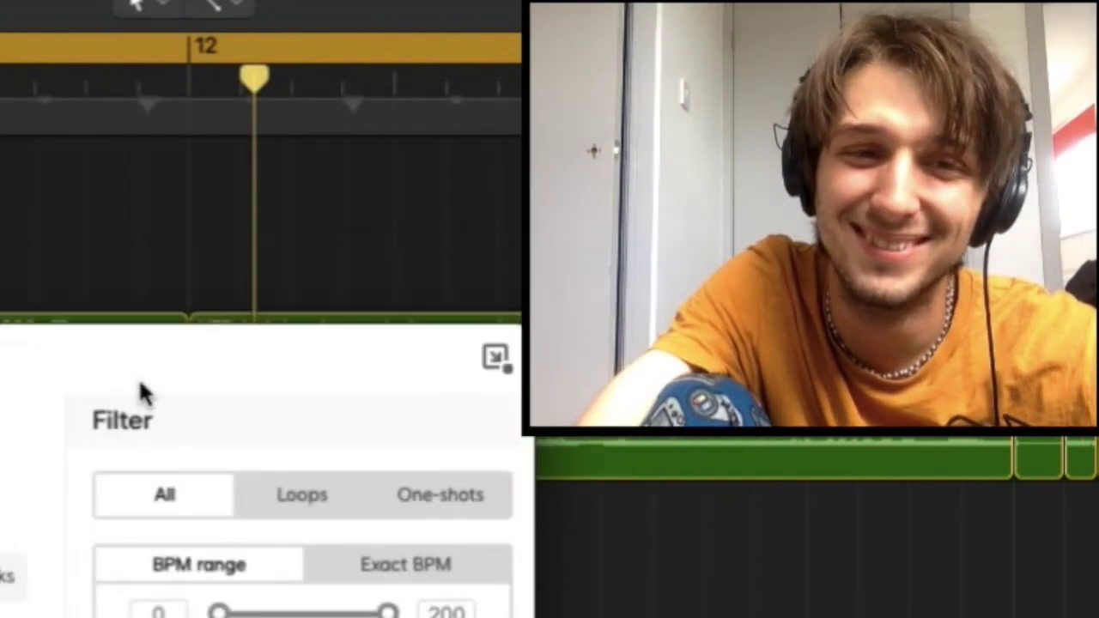
{"action": "left_click_drag", "start_coordinate": [176, 391], "coordinate": [381, 329]}
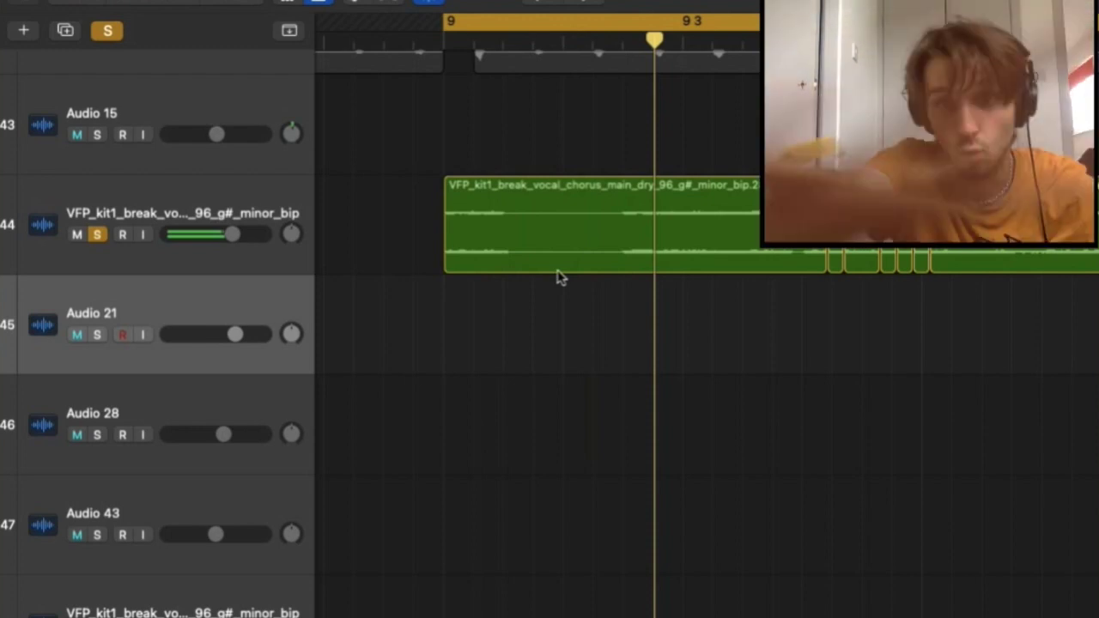
{"action": "mouse_move", "coordinate": [1093, 404]}
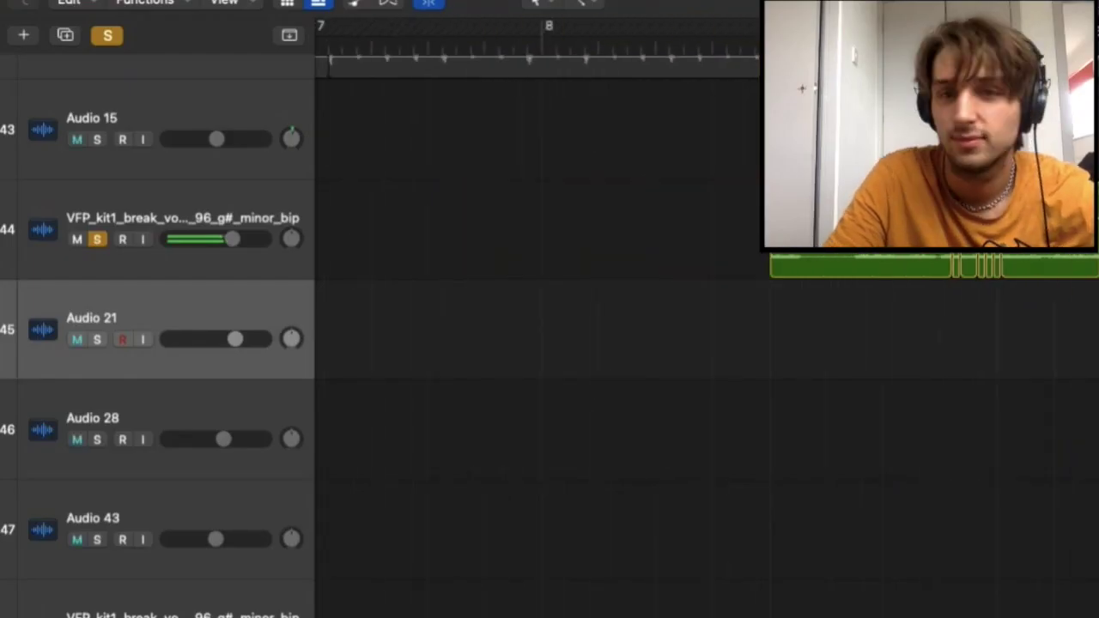
{"action": "right_click", "coordinate": [1096, 447]}
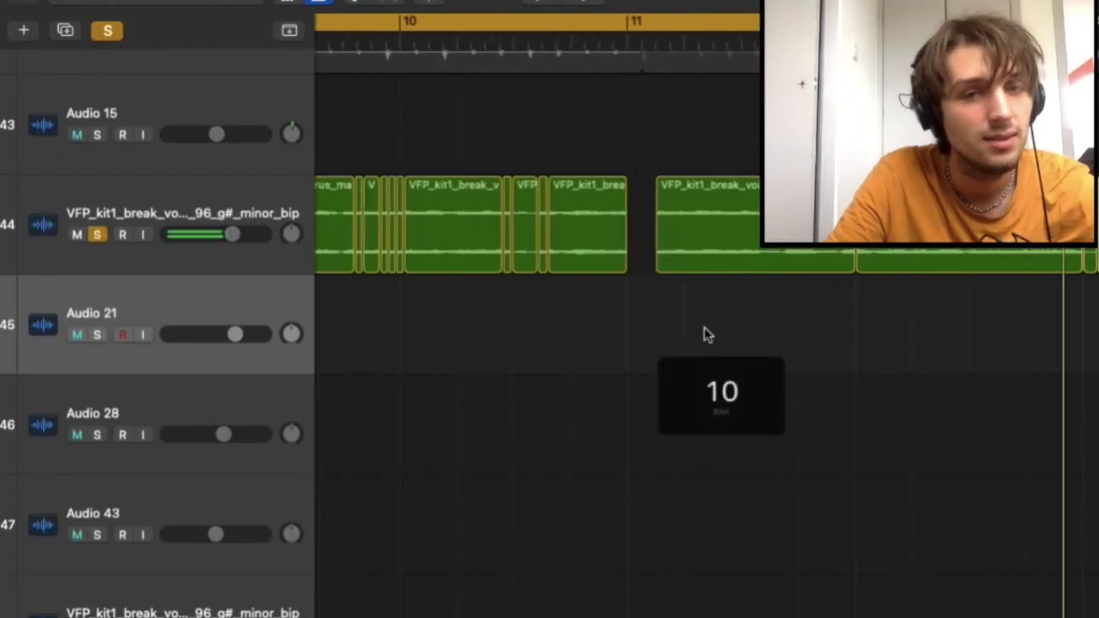
Clear the vocal track's solo and play the full mix from bar 9, following the tracks up to the kicks.
{"action": "key", "text": "comma"}
{"action": "scroll", "coordinate": [645, 312], "scroll_direction": "up", "scroll_amount": 2}
{"action": "left_click", "coordinate": [108, 31]}
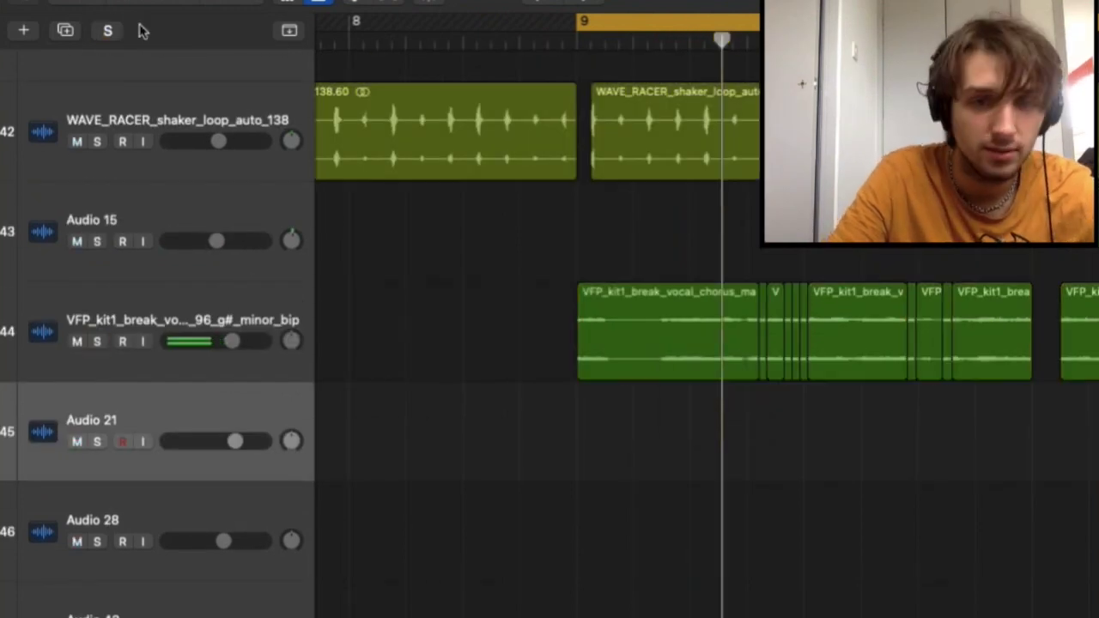
{"action": "key", "text": "period"}
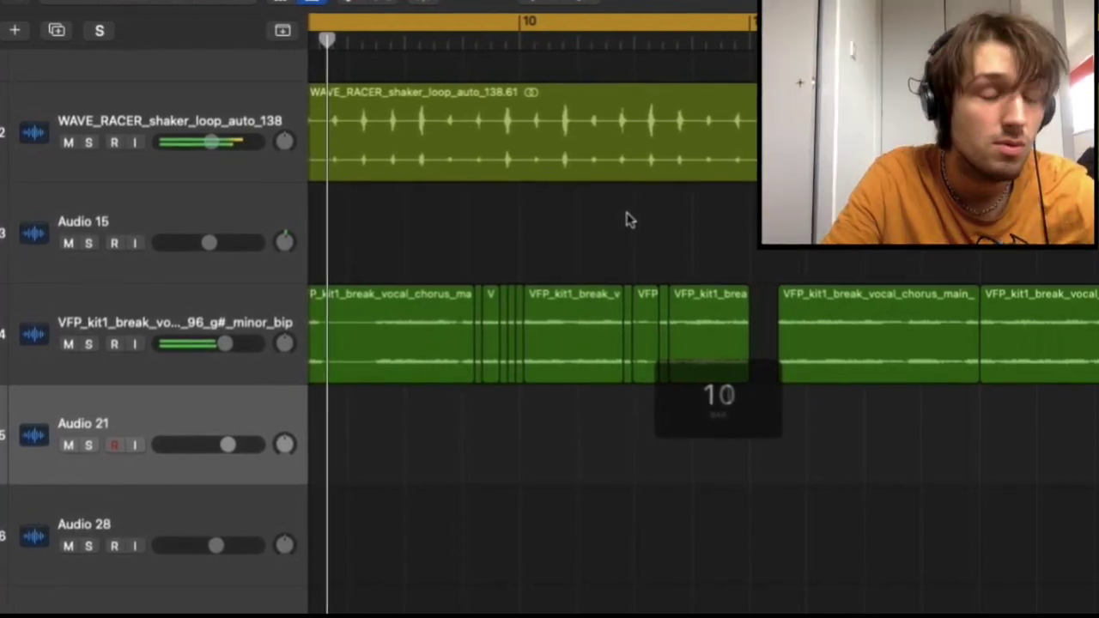
{"action": "scroll", "coordinate": [626, 220], "scroll_direction": "up", "scroll_amount": 15}
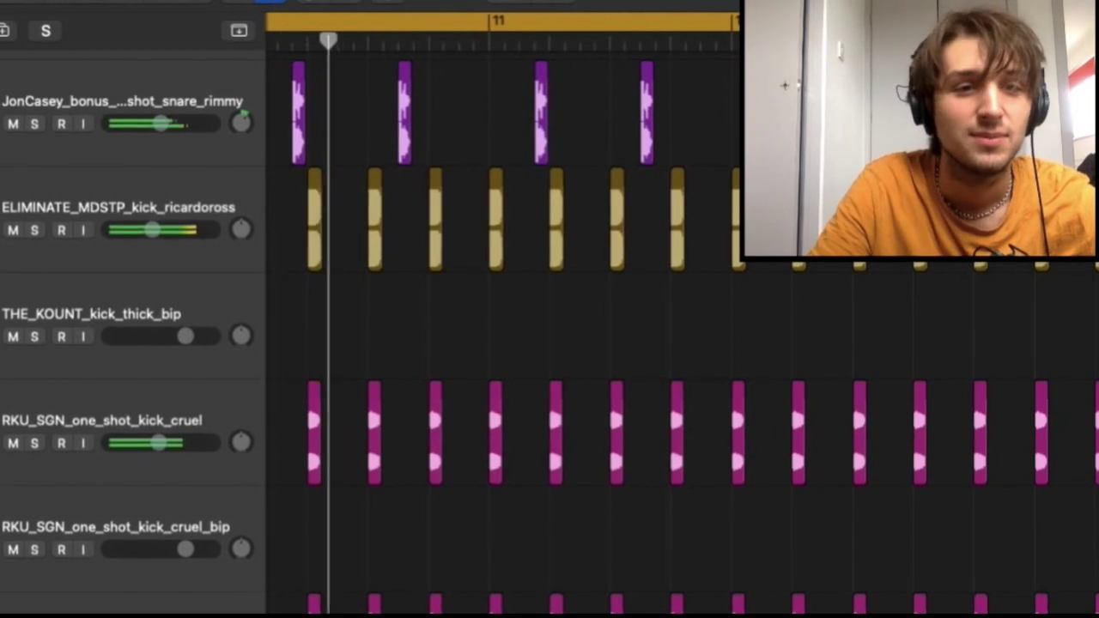
{"action": "scroll", "coordinate": [687, 100], "scroll_direction": "down", "scroll_amount": 3}
Move the cycle range to bars 13 to 17 during playback and check the snare, shaker and vocal tracks there.
{"action": "left_click_drag", "start_coordinate": [448, 21], "coordinate": [882, 21]}
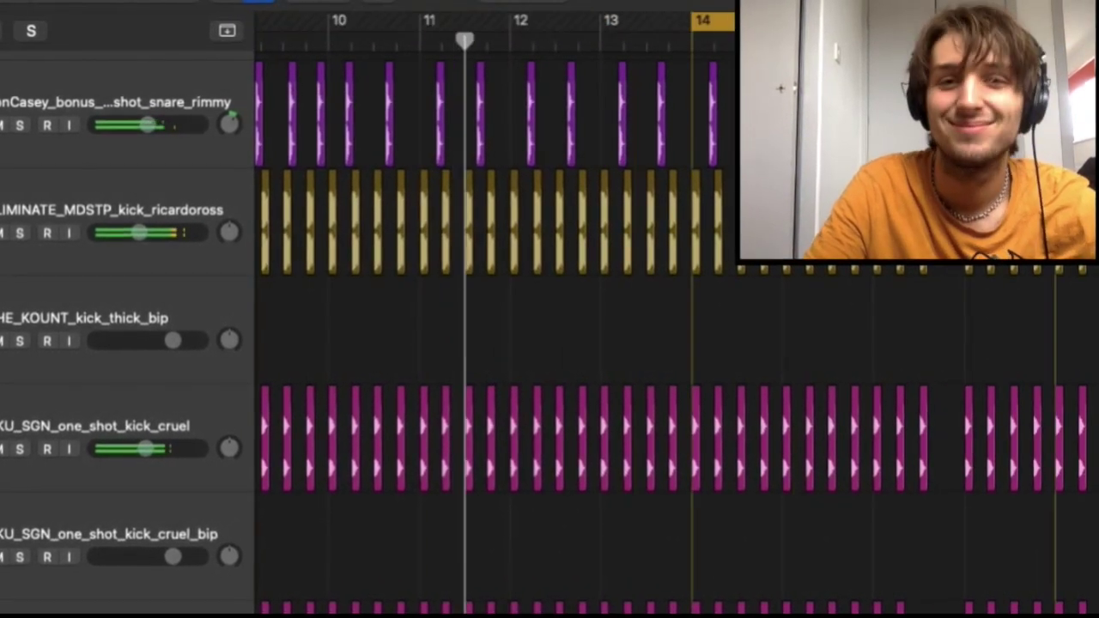
{"action": "scroll", "coordinate": [418, 27], "scroll_direction": "down", "scroll_amount": 10}
{"action": "scroll", "coordinate": [417, 27], "scroll_direction": "right", "scroll_amount": 5}
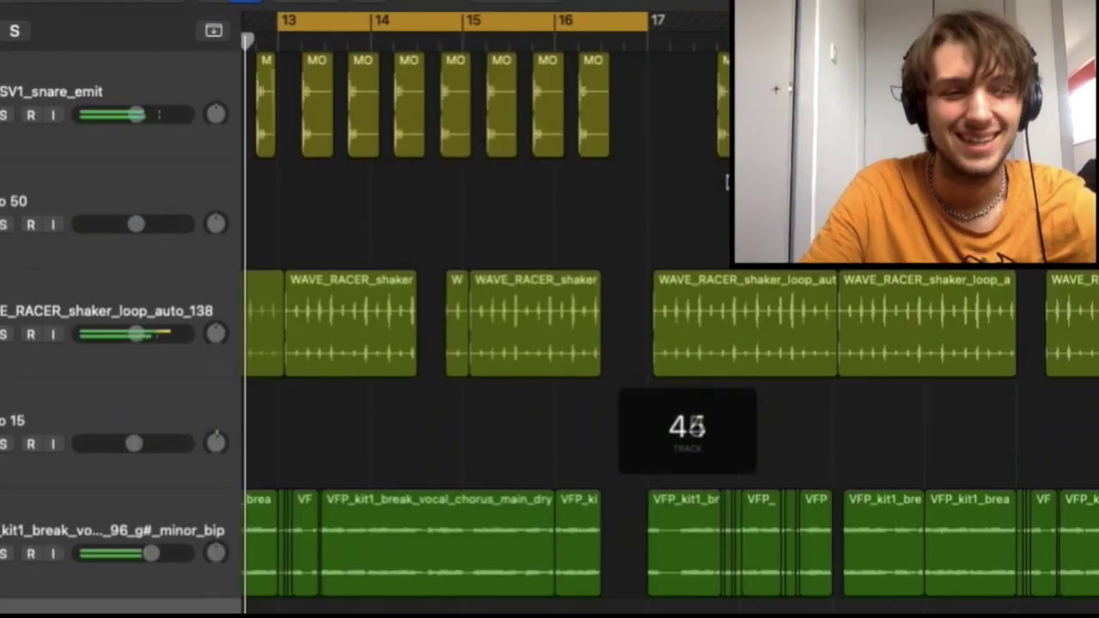
Move the cycle range to bars 17 to 21 and bring the Fairytales Bells tracks into view.
{"action": "left_click", "coordinate": [483, 26]}
{"action": "left_click_drag", "start_coordinate": [484, 26], "coordinate": [854, 26]}
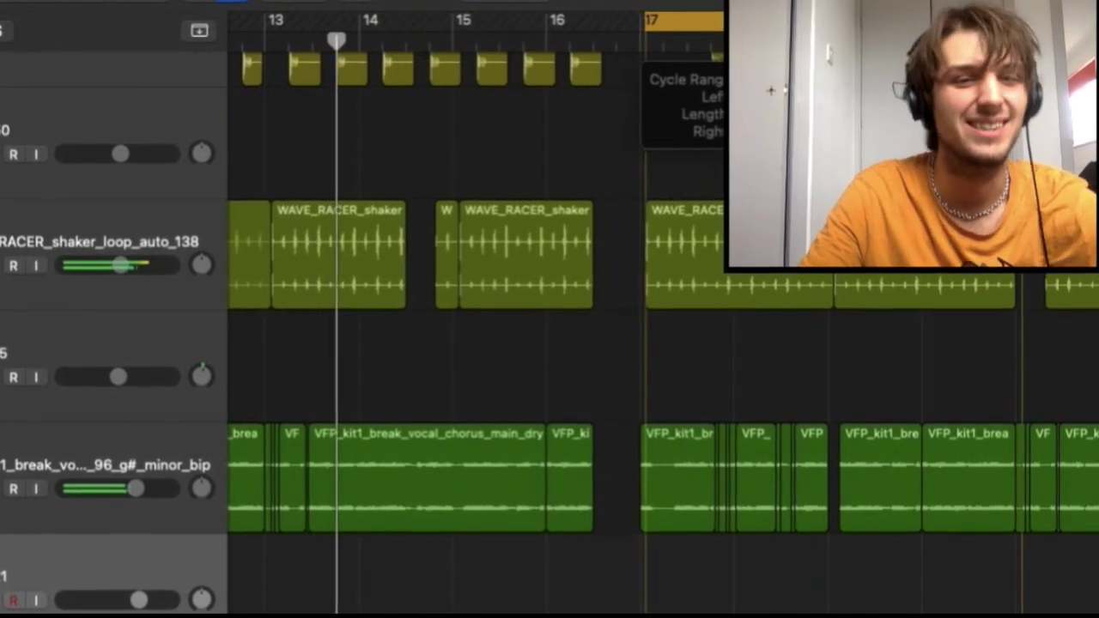
{"action": "scroll", "coordinate": [549, 343], "scroll_direction": "down", "scroll_amount": 15}
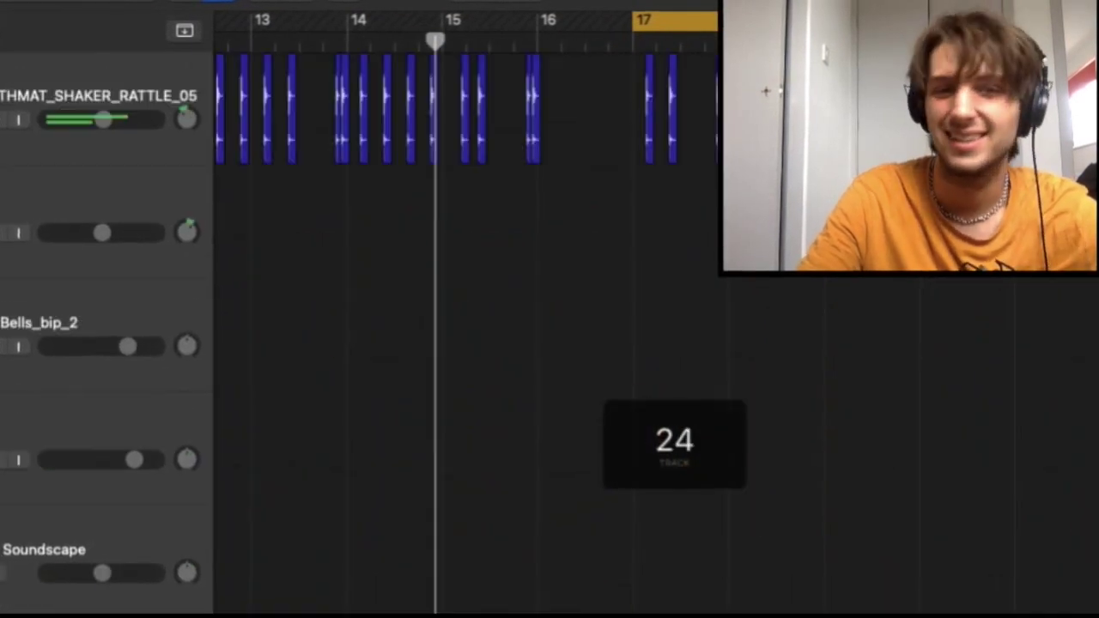
{"action": "scroll", "coordinate": [550, 343], "scroll_direction": "right", "scroll_amount": 3}
{"action": "scroll", "coordinate": [2, 461], "scroll_direction": "up", "scroll_amount": 2}
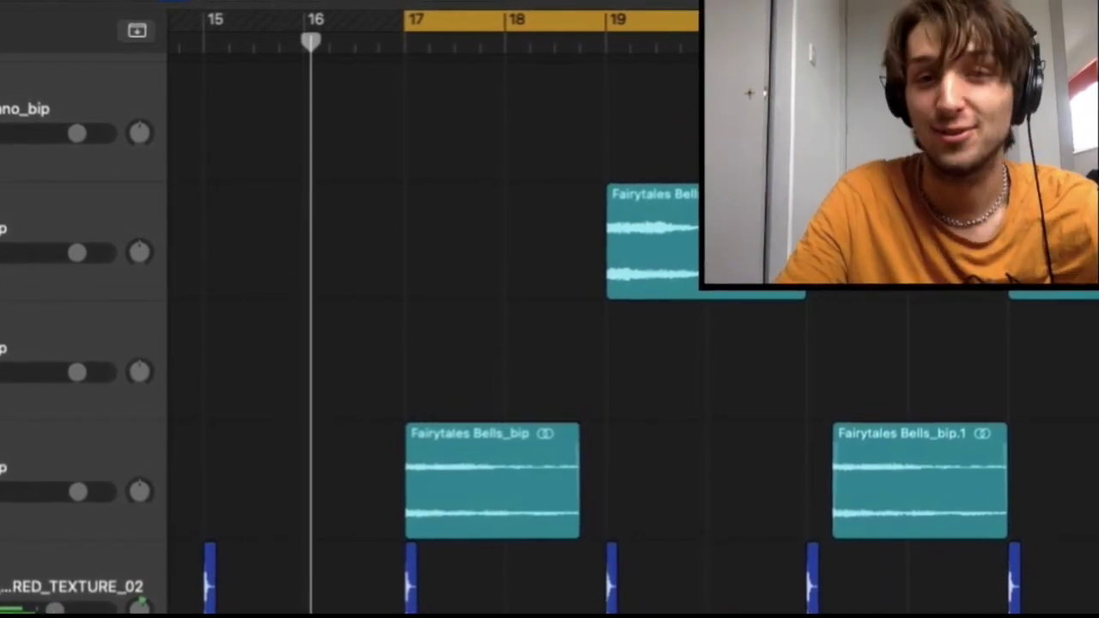
Solo the Fairytales Bells tracks and listen to them from bar 17.
{"action": "left_click", "coordinate": [1, 262]}
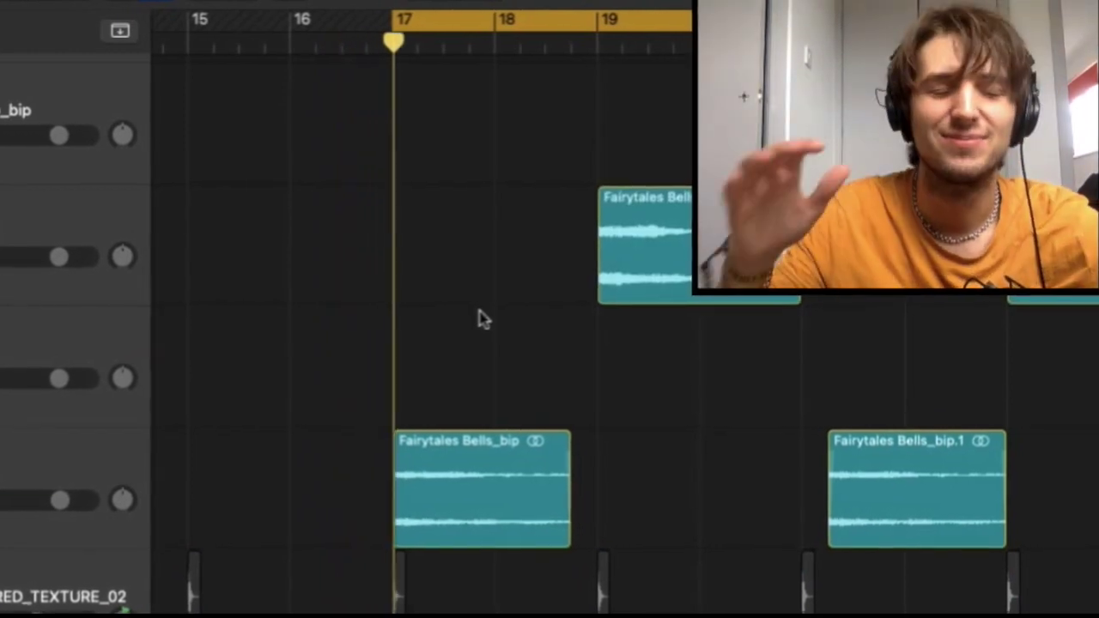
{"action": "scroll", "coordinate": [481, 318], "scroll_direction": "down", "scroll_amount": 5}
{"action": "scroll", "coordinate": [480, 319], "scroll_direction": "right", "scroll_amount": 3}
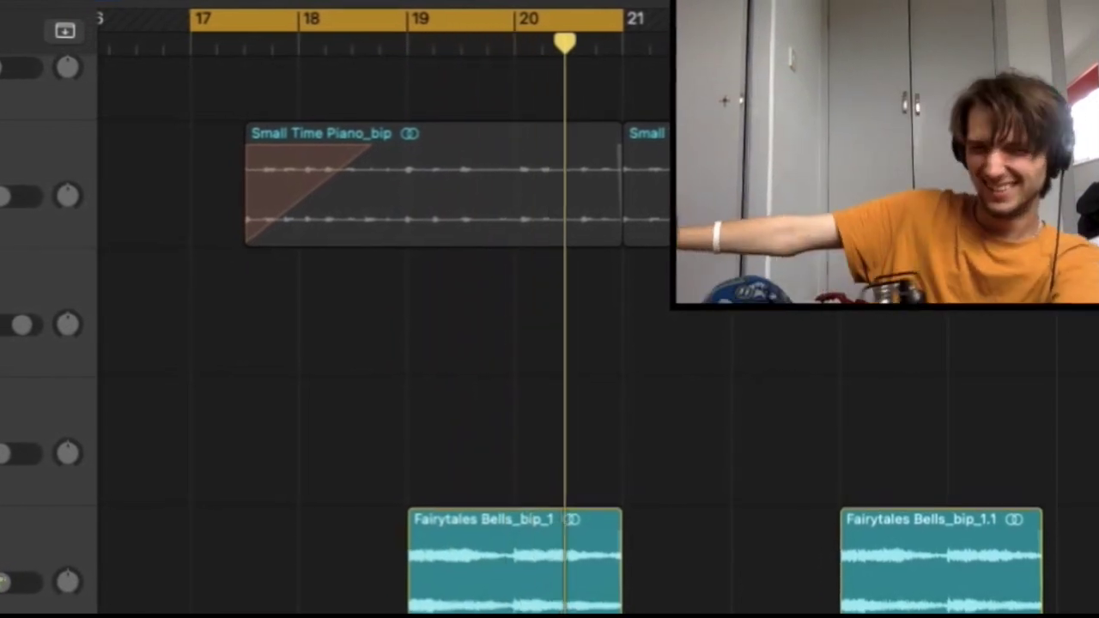
Solo the Small Time Piano_bip track instead of the bells and listen to it across bars 17 to 21.
{"action": "left_click", "coordinate": [258, 236]}
{"action": "key", "text": "space"}
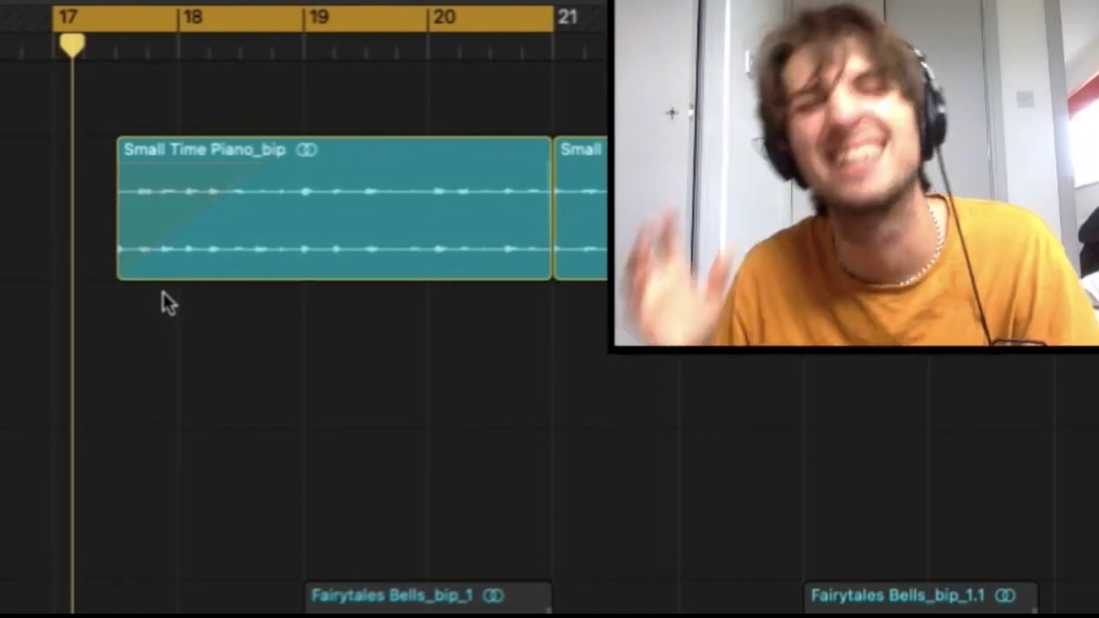
{"action": "scroll", "coordinate": [152, 306], "scroll_direction": "up", "scroll_amount": 5}
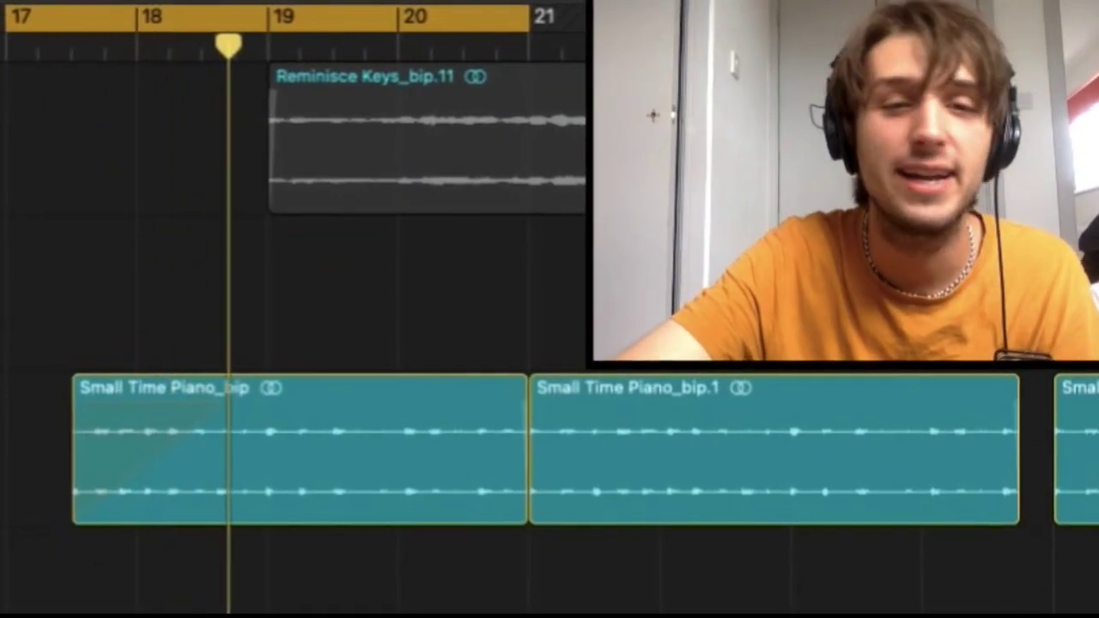
{"action": "scroll", "coordinate": [35, 291], "scroll_direction": "right", "scroll_amount": 5}
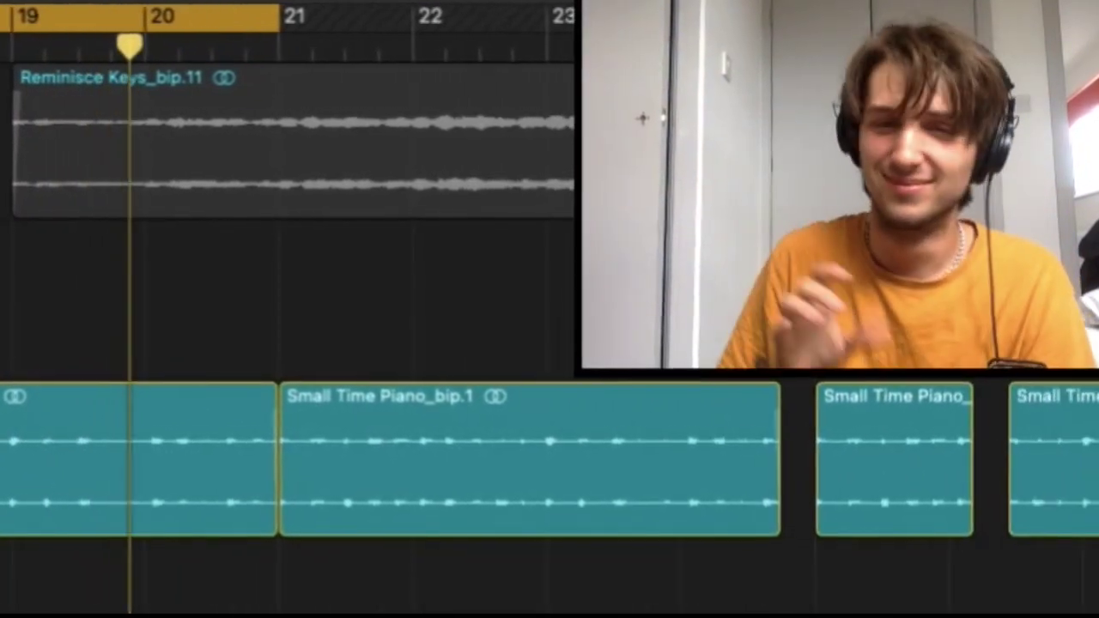
{"action": "scroll", "coordinate": [2, 278], "scroll_direction": "left", "scroll_amount": 3}
{"action": "key", "text": "space"}
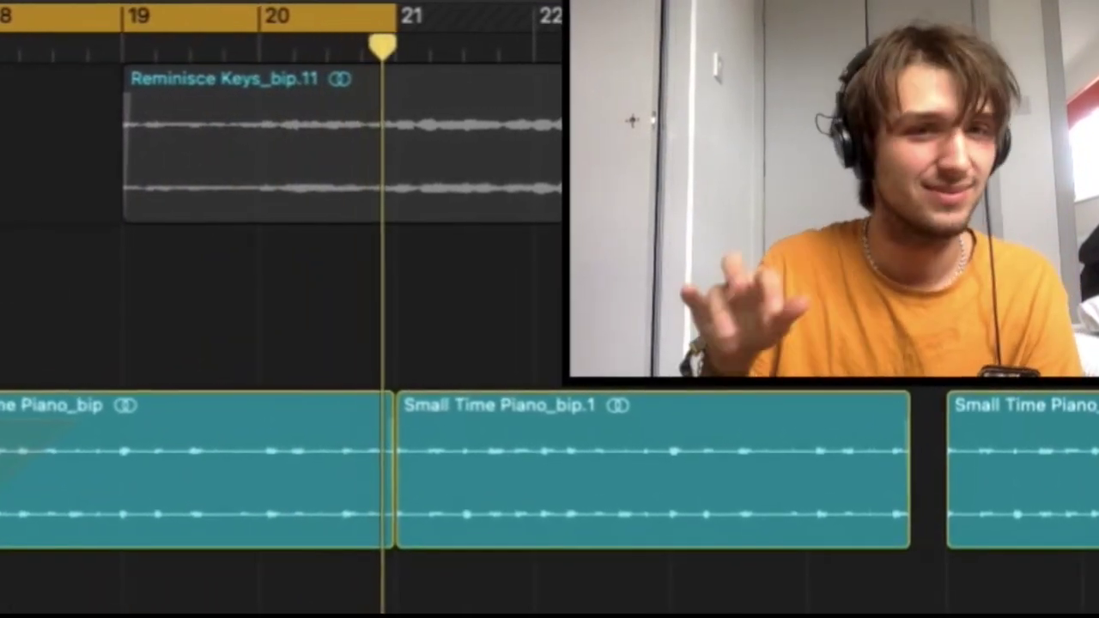
Switch the solo from the piano to the Reminisce Keys_bip track and play it from bar 19.
{"action": "key", "text": "s"}
{"action": "key", "text": "s"}
{"action": "key", "text": "space"}
{"action": "left_click", "coordinate": [118, 49]}
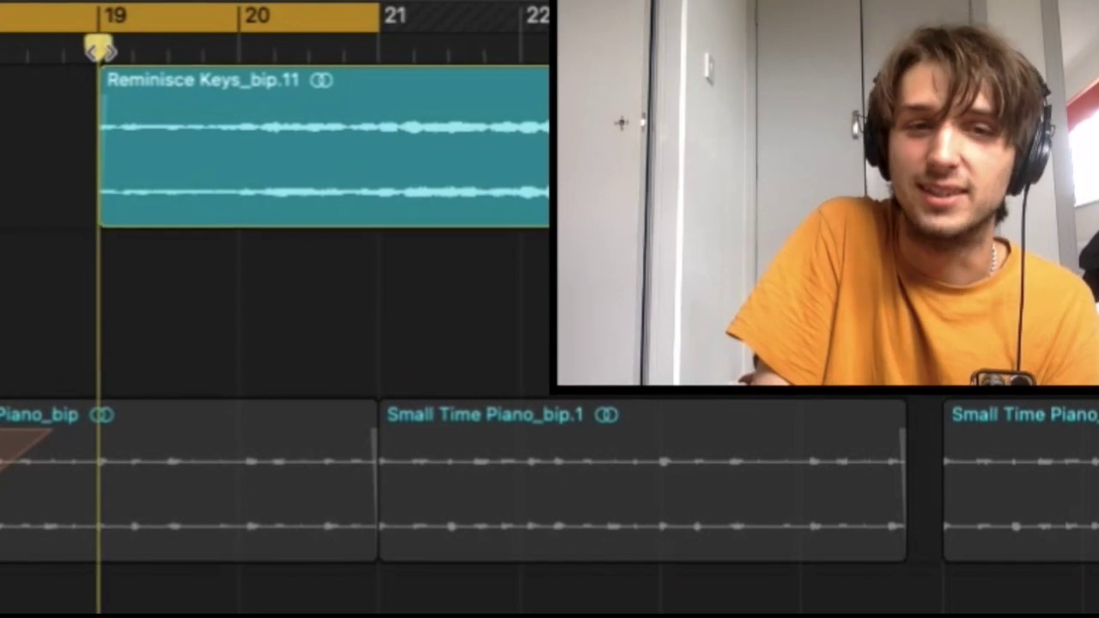
Solo the Small Time Piano_bip track together with the Reminisce Keys_bip track and view both from bar 21.
{"action": "scroll", "coordinate": [135, 20], "scroll_direction": "right", "scroll_amount": 3}
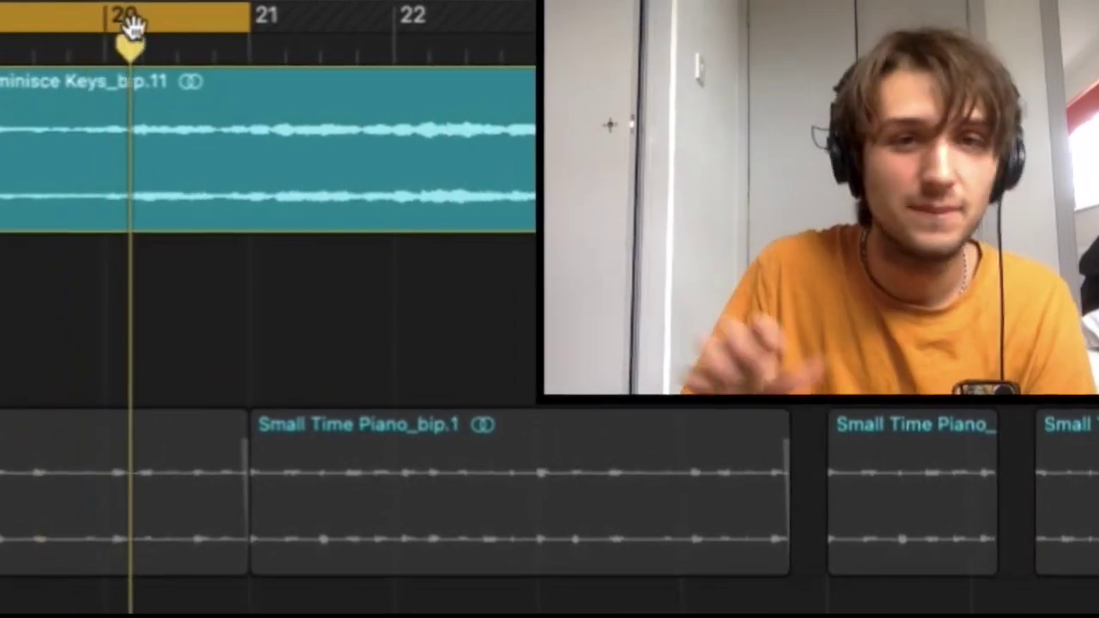
{"action": "key", "text": "space"}
{"action": "key", "text": "s"}
{"action": "key", "text": "Return"}
{"action": "scroll", "coordinate": [19, 140], "scroll_direction": "right", "scroll_amount": 3}
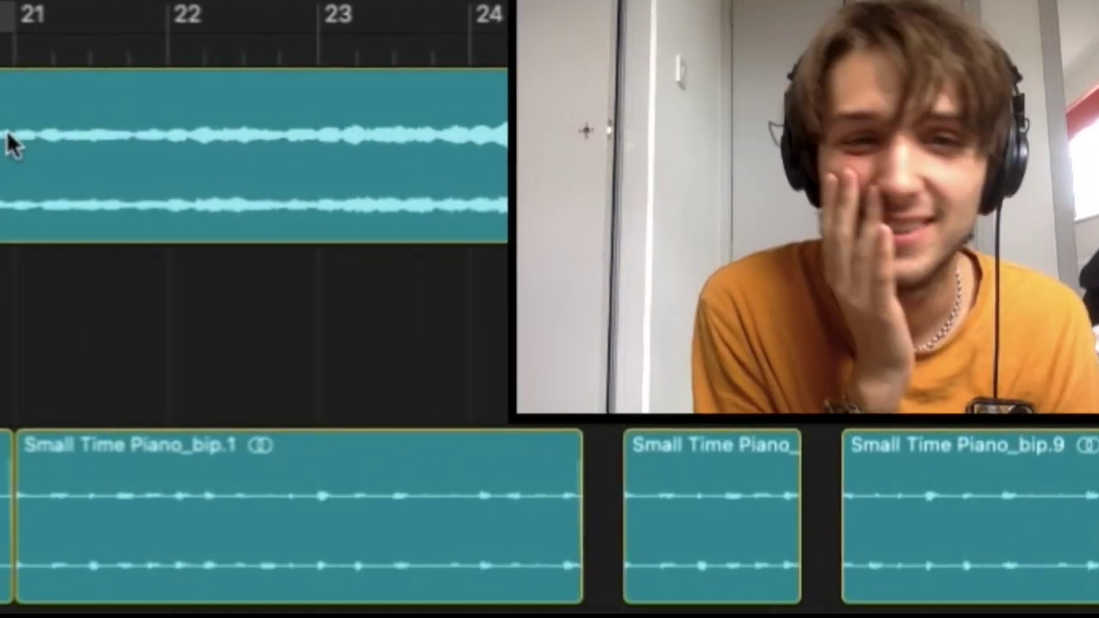
{"action": "scroll", "coordinate": [4, 146], "scroll_direction": "down", "scroll_amount": 2}
{"action": "key", "text": "space"}
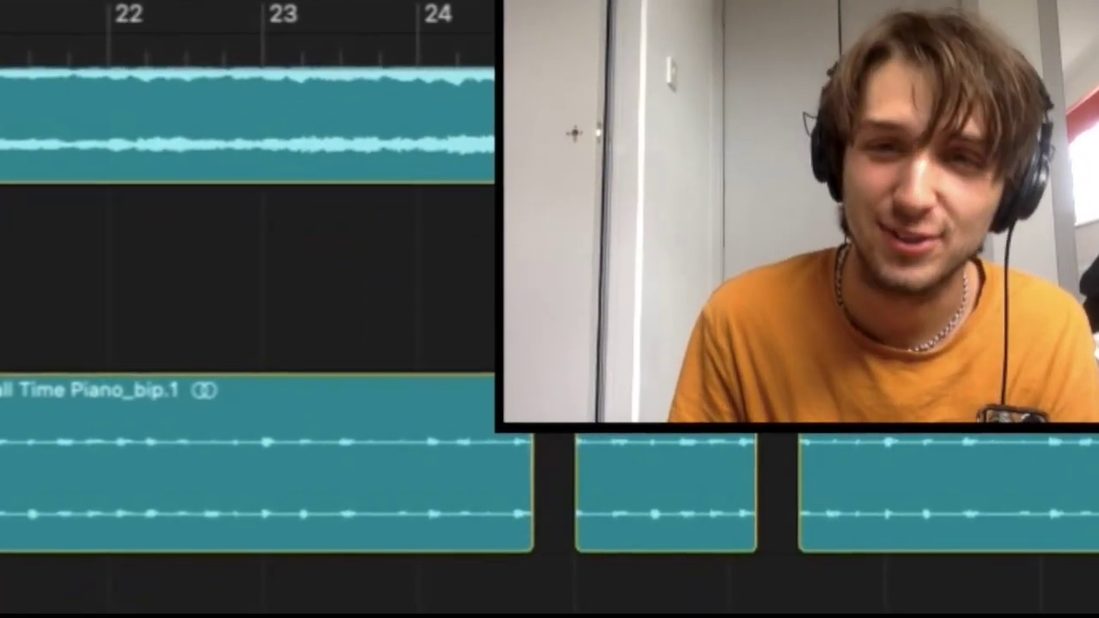
Move the cycle range to start at bar 21 and play the keys, piano and Fairytales Bells tracks together.
{"action": "left_click_drag", "start_coordinate": [305, 17], "coordinate": [360, 17]}
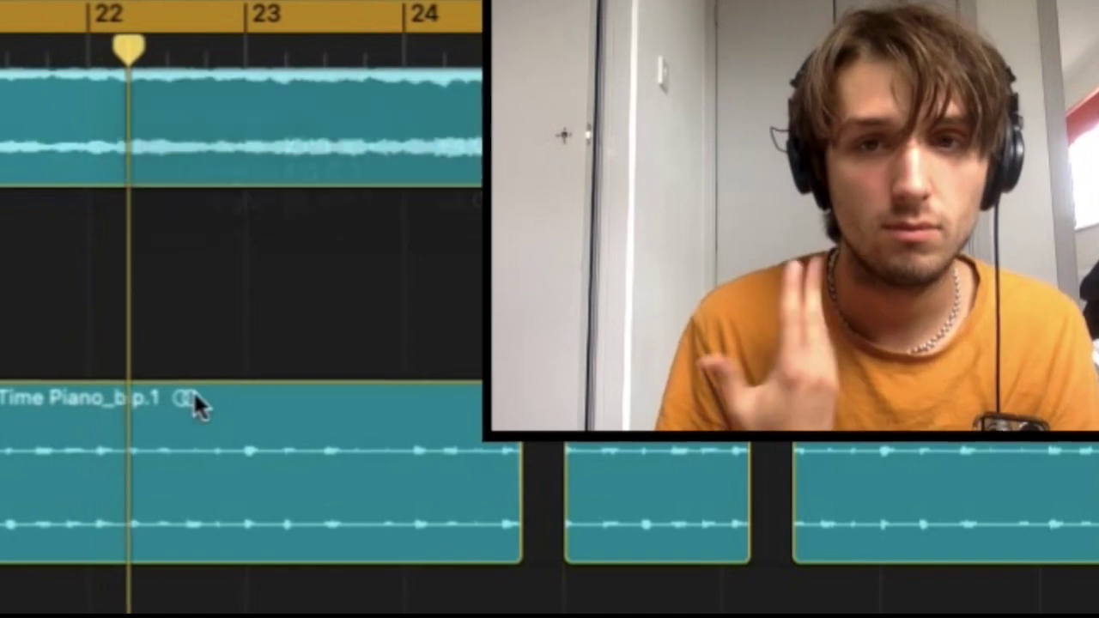
{"action": "scroll", "coordinate": [192, 400], "scroll_direction": "down", "scroll_amount": 3}
{"action": "key", "text": "Down"}
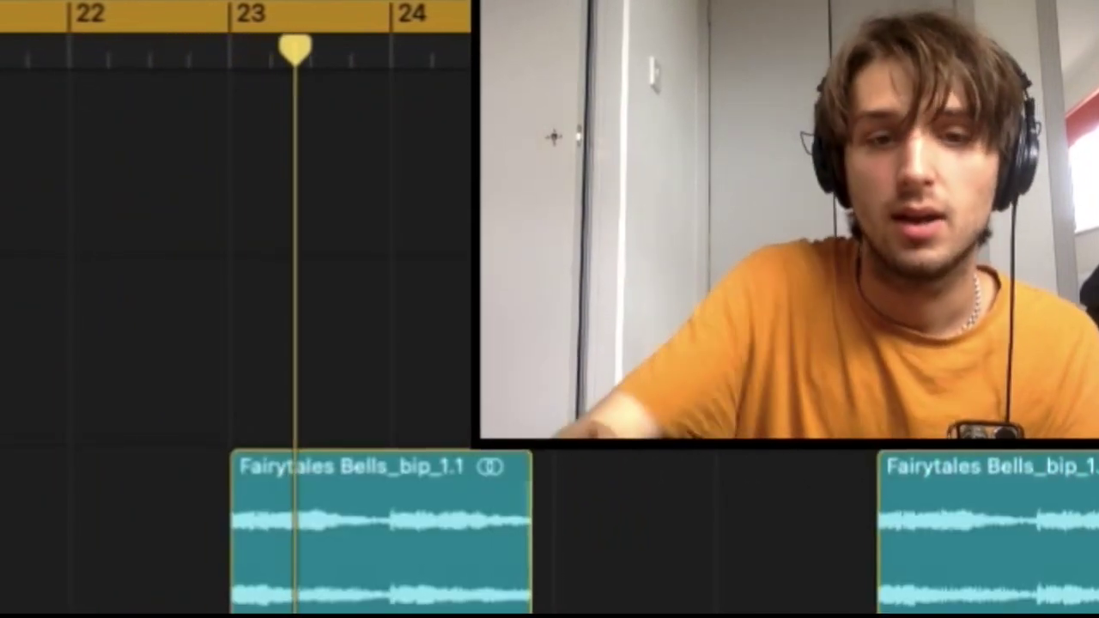
{"action": "key", "text": "Down"}
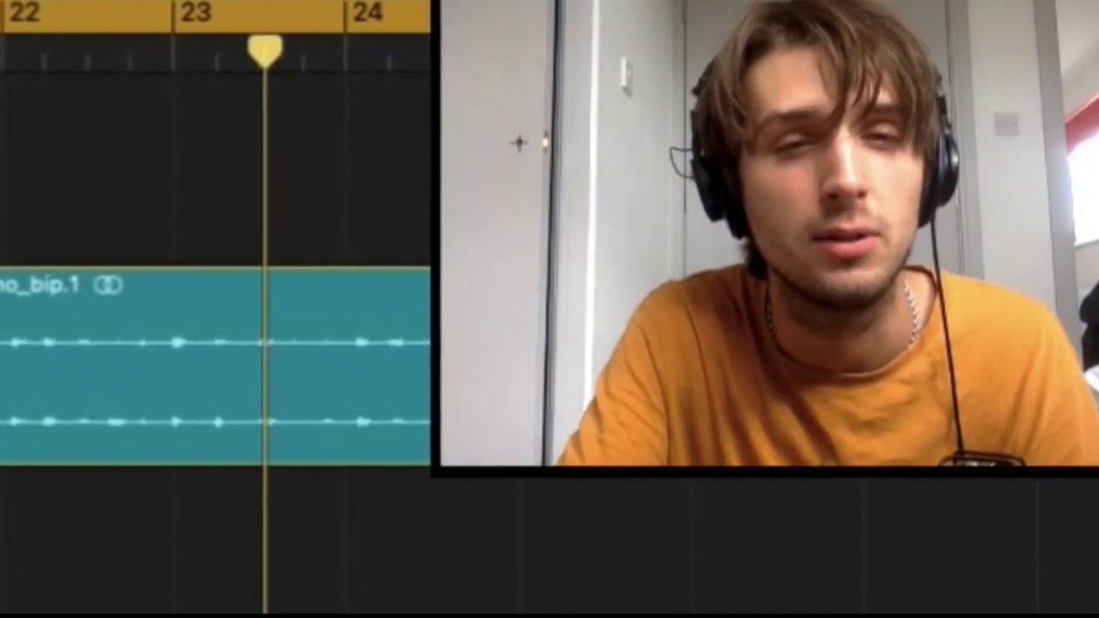
Solo the Dark Glide Bass_bip track and listen to it from bar 18.
{"action": "scroll", "coordinate": [215, 326], "scroll_direction": "down", "scroll_amount": 8}
{"action": "scroll", "coordinate": [214, 326], "scroll_direction": "left", "scroll_amount": 5}
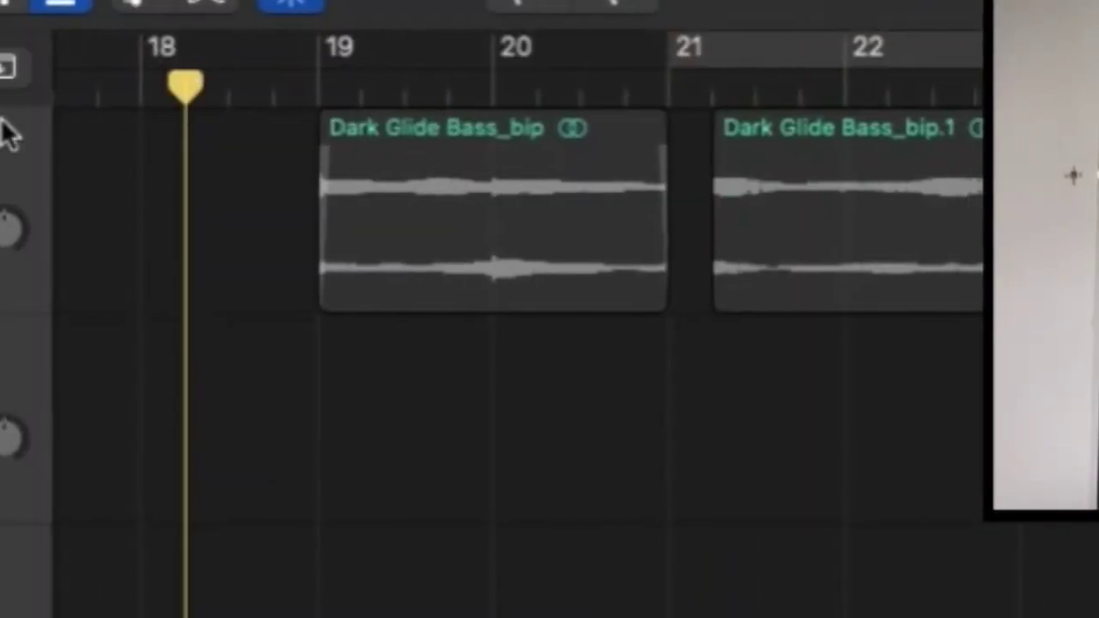
{"action": "key", "text": "super+a"}
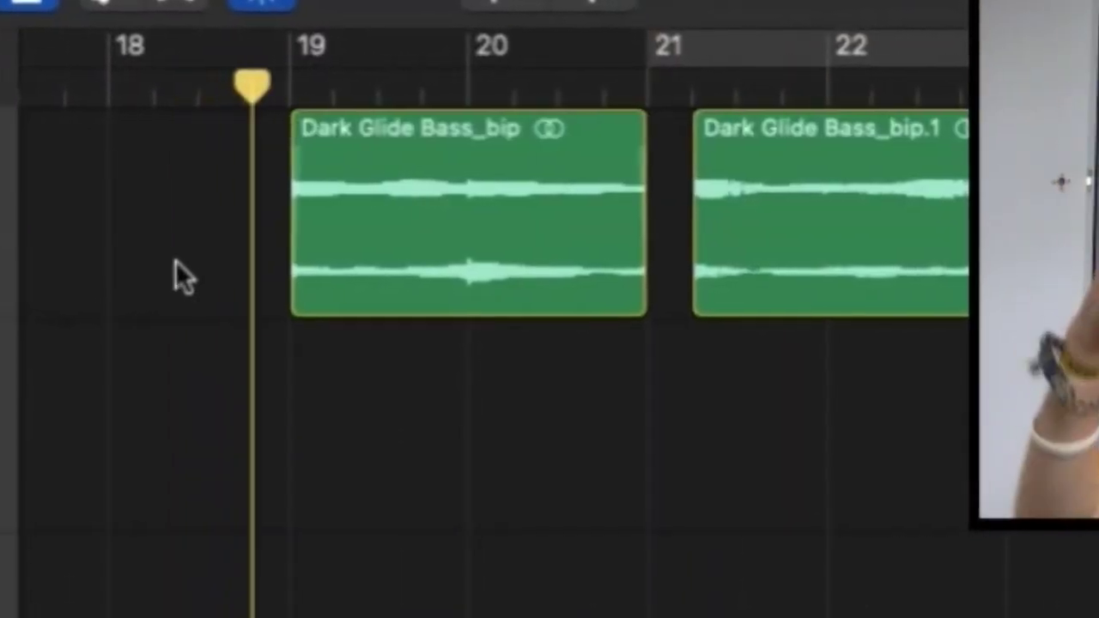
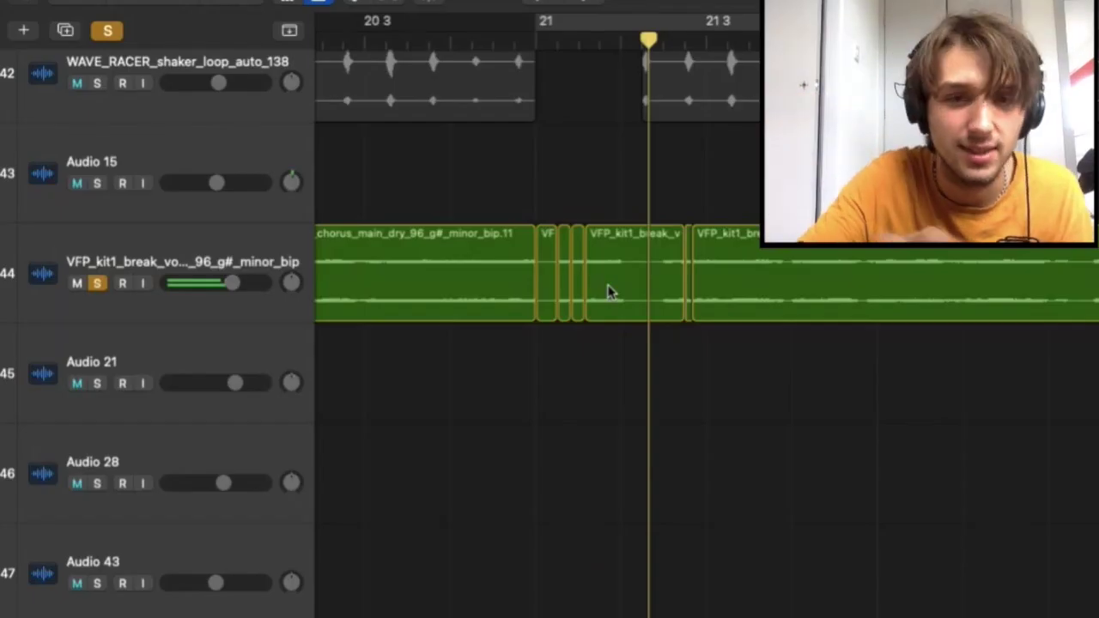
Replay the soloed VFP_kit1_break vocal chops just after bar 21.
{"action": "left_click", "coordinate": [607, 292]}
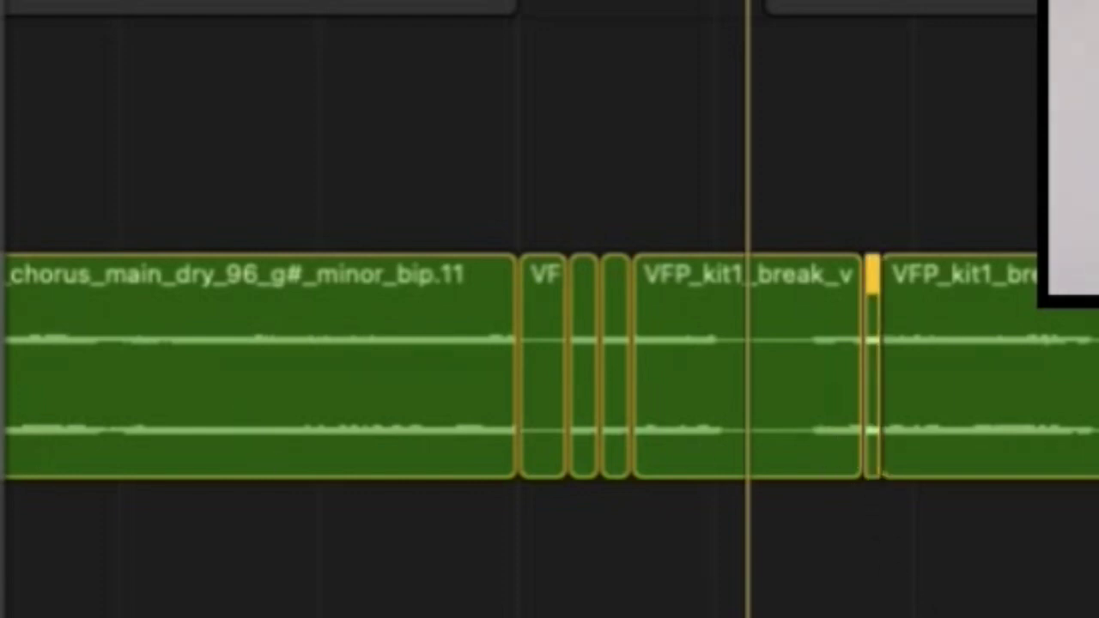
{"action": "key", "text": "space"}
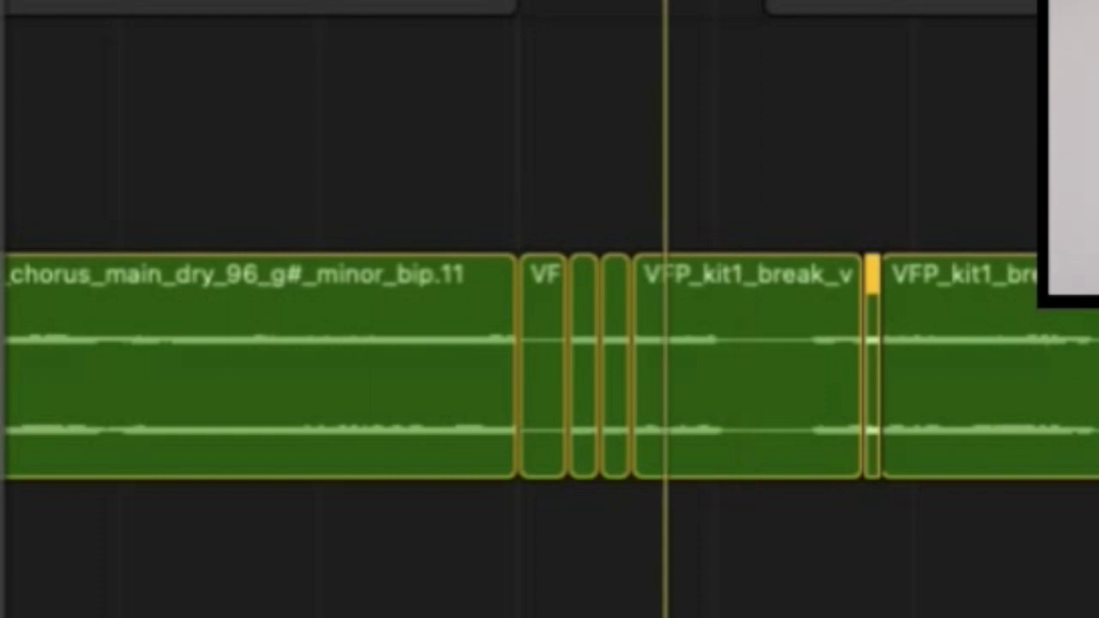
{"action": "key", "text": "period"}
{"action": "key", "text": "super+v"}
{"action": "key", "text": "super+v"}
{"action": "key", "text": "super+v"}
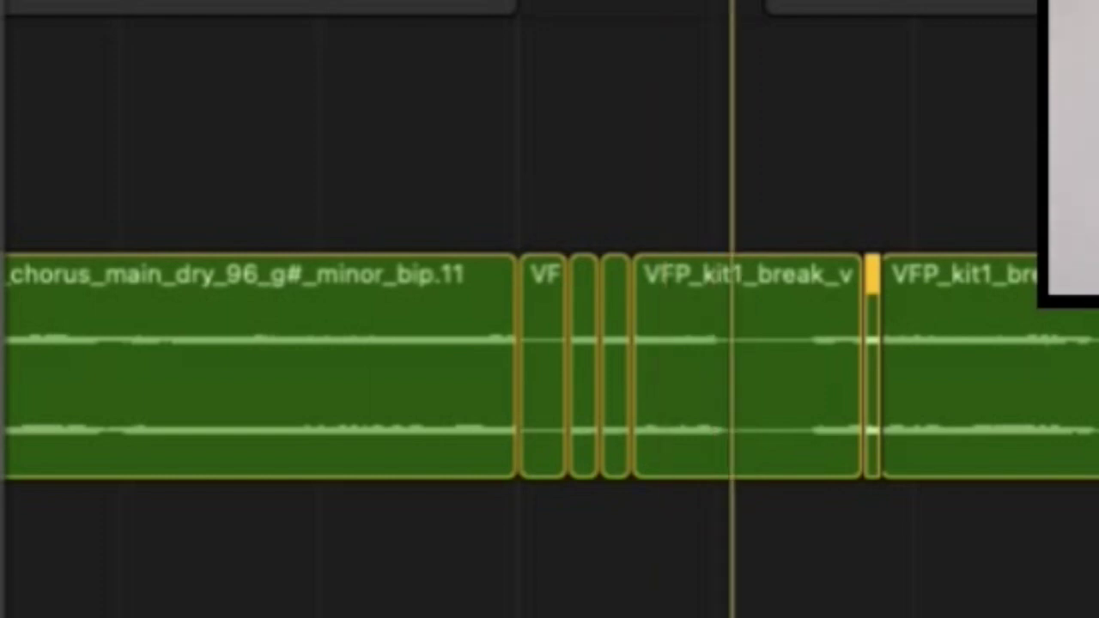
{"action": "left_click", "coordinate": [589, 8]}
{"action": "key", "text": "space"}
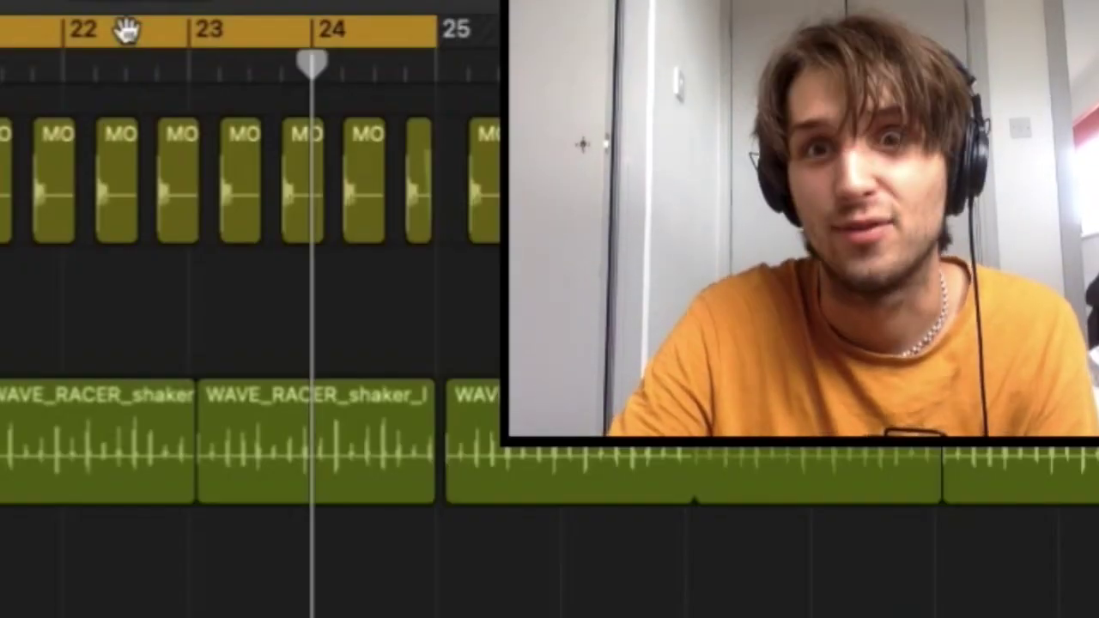
Move the cycle range to start at bar 25 and play the full mix while looking through the tracks.
{"action": "left_click_drag", "start_coordinate": [128, 29], "coordinate": [632, 29]}
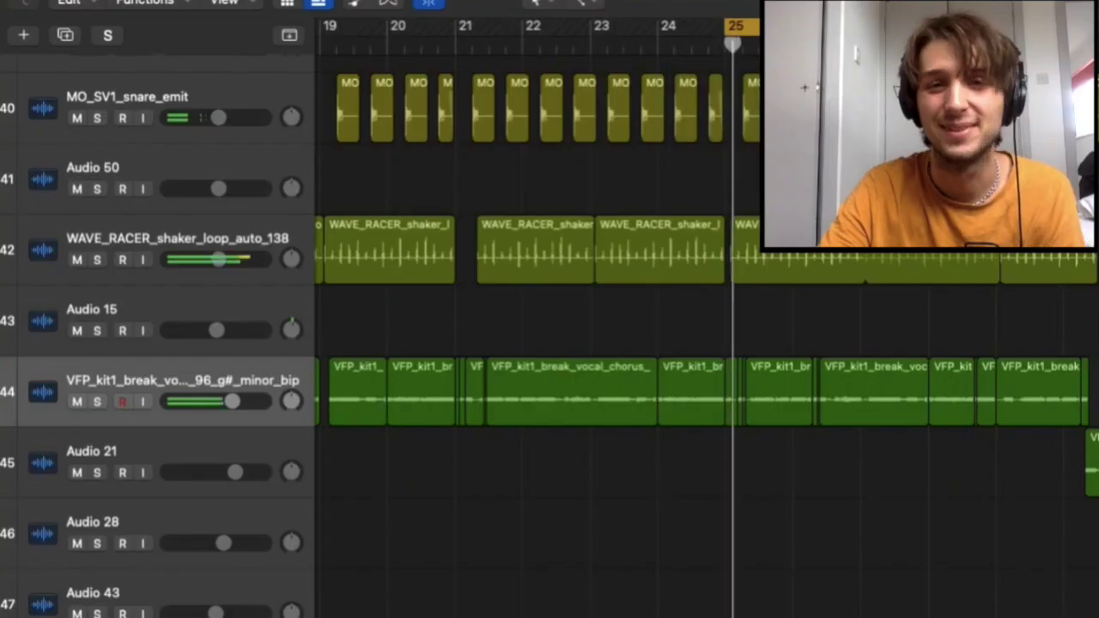
{"action": "scroll", "coordinate": [549, 344], "scroll_direction": "down", "scroll_amount": 10}
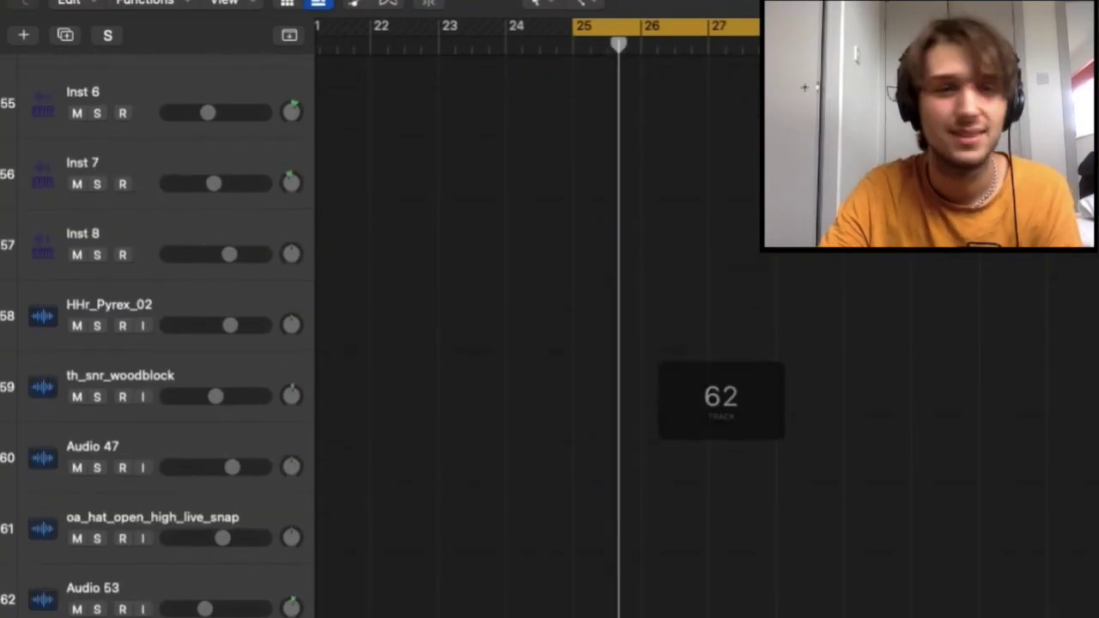
{"action": "scroll", "coordinate": [550, 343], "scroll_direction": "up", "scroll_amount": 10}
{"action": "scroll", "coordinate": [550, 343], "scroll_direction": "up", "scroll_amount": 15}
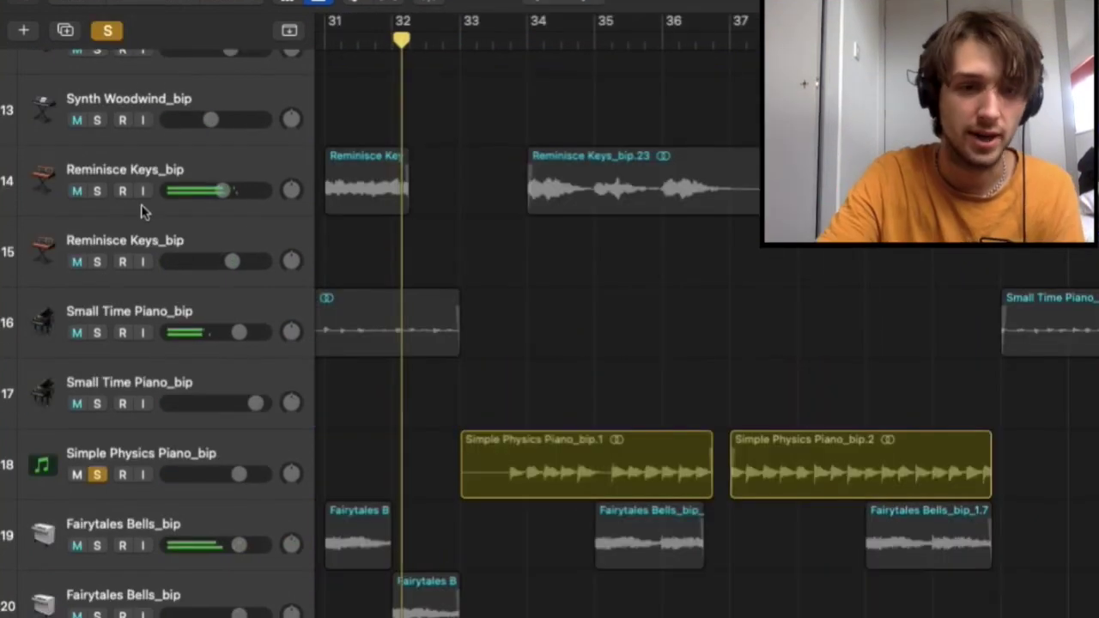
Listen to the Simple Physics Piano_bip and Reminisce Keys_bip tracks soloed around bars 33 to 36, and clear the solos.
{"action": "left_click", "coordinate": [96, 193]}
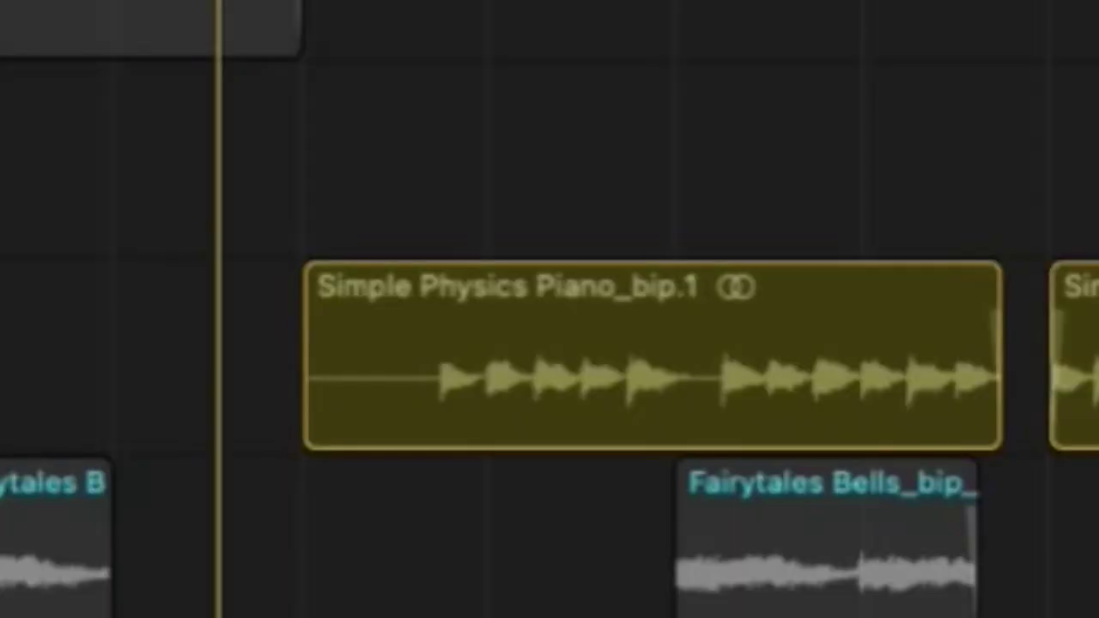
{"action": "key", "text": "shift+super+a"}
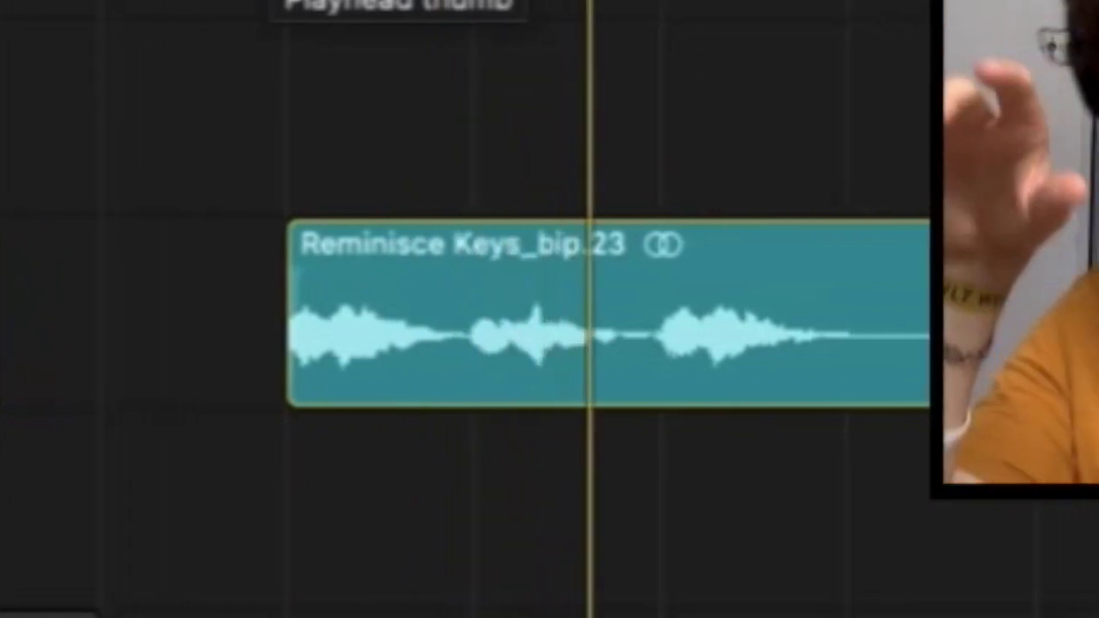
{"action": "left_click", "coordinate": [271, 25]}
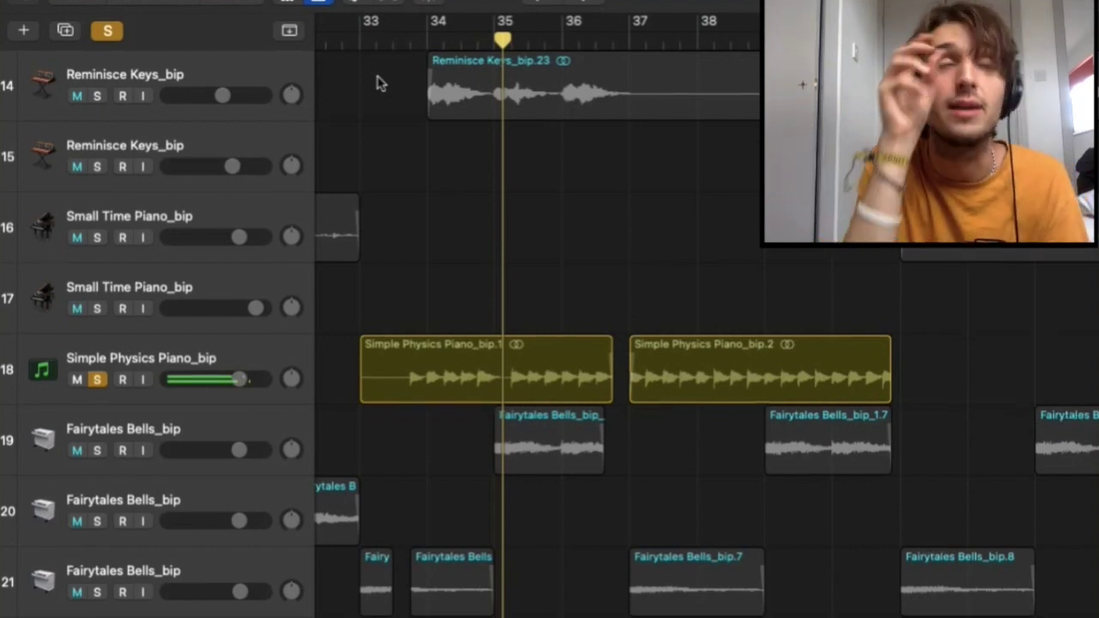
{"action": "left_click", "coordinate": [518, 69]}
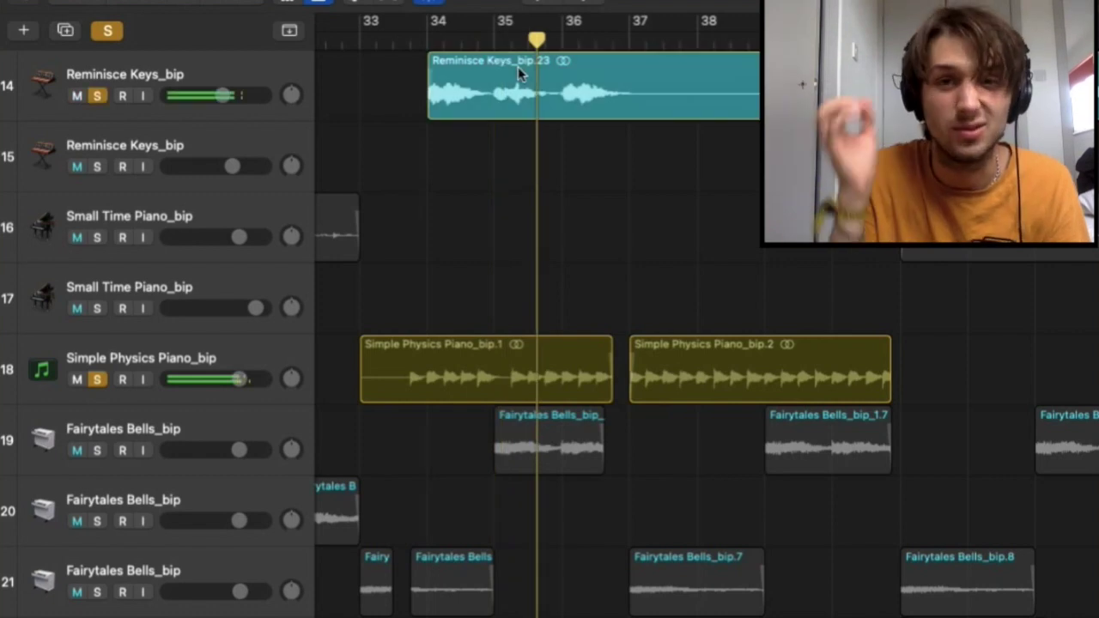
{"action": "key", "text": "ctrl+alt+super+s"}
Examine the keys, piano, bells, snare, shaker and vocal regions across bars 35 to 46 while the full mix plays.
{"action": "scroll", "coordinate": [461, 179], "scroll_direction": "down", "scroll_amount": 2}
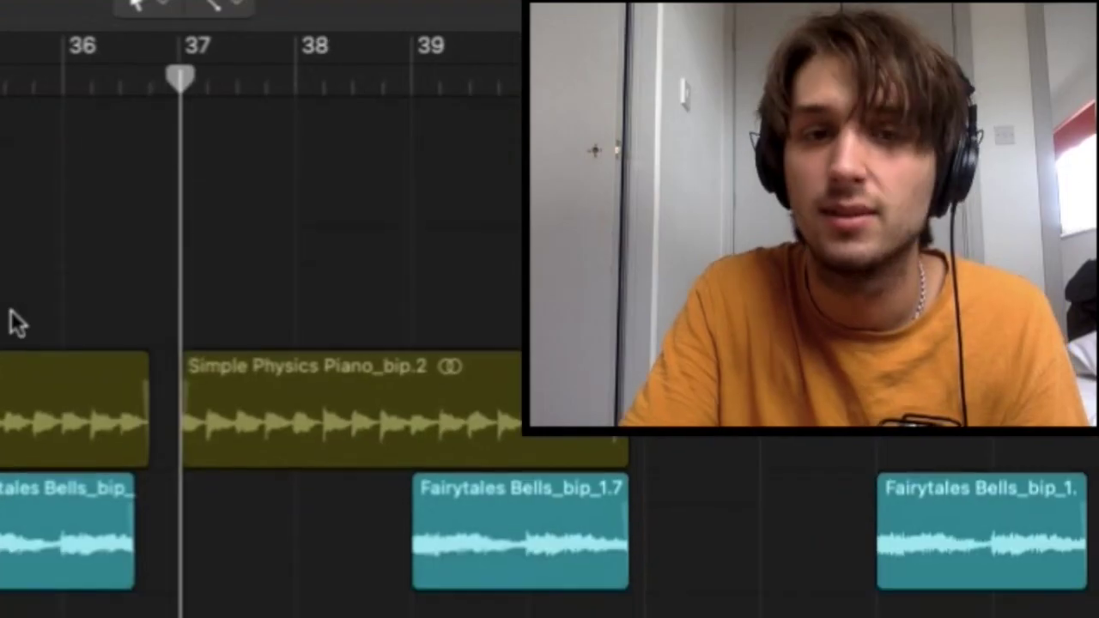
{"action": "scroll", "coordinate": [11, 310], "scroll_direction": "right", "scroll_amount": 5}
{"action": "scroll", "coordinate": [10, 311], "scroll_direction": "left", "scroll_amount": 2}
{"action": "scroll", "coordinate": [10, 310], "scroll_direction": "up", "scroll_amount": 3}
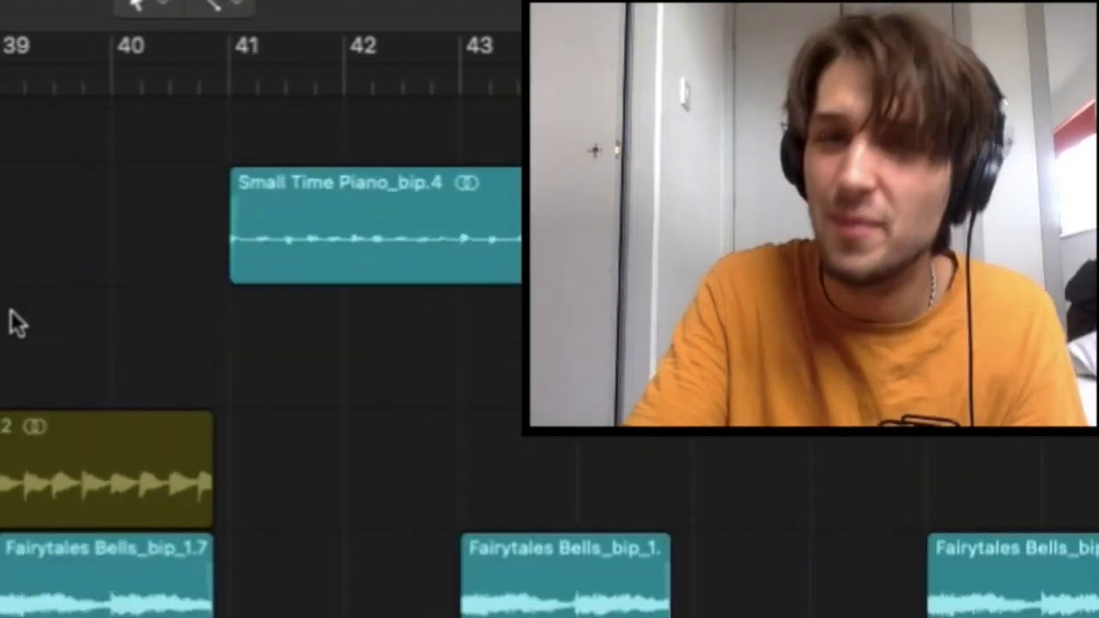
{"action": "scroll", "coordinate": [10, 311], "scroll_direction": "up", "scroll_amount": 3}
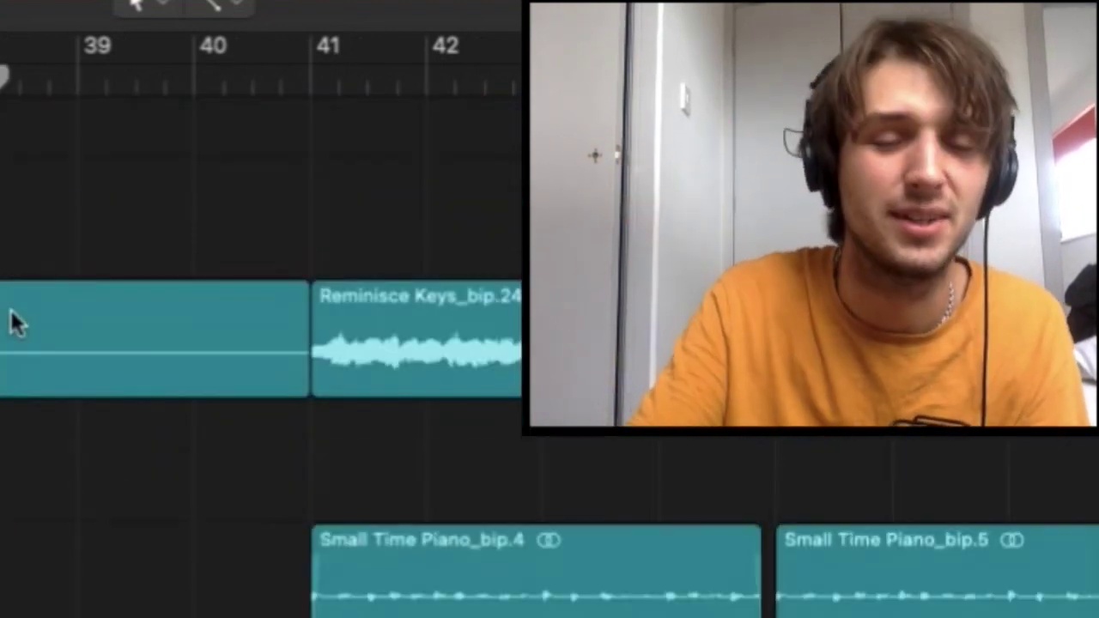
{"action": "scroll", "coordinate": [11, 310], "scroll_direction": "up", "scroll_amount": 2}
{"action": "scroll", "coordinate": [11, 311], "scroll_direction": "left", "scroll_amount": 4}
{"action": "scroll", "coordinate": [11, 311], "scroll_direction": "up", "scroll_amount": 2}
{"action": "scroll", "coordinate": [11, 311], "scroll_direction": "down", "scroll_amount": 4}
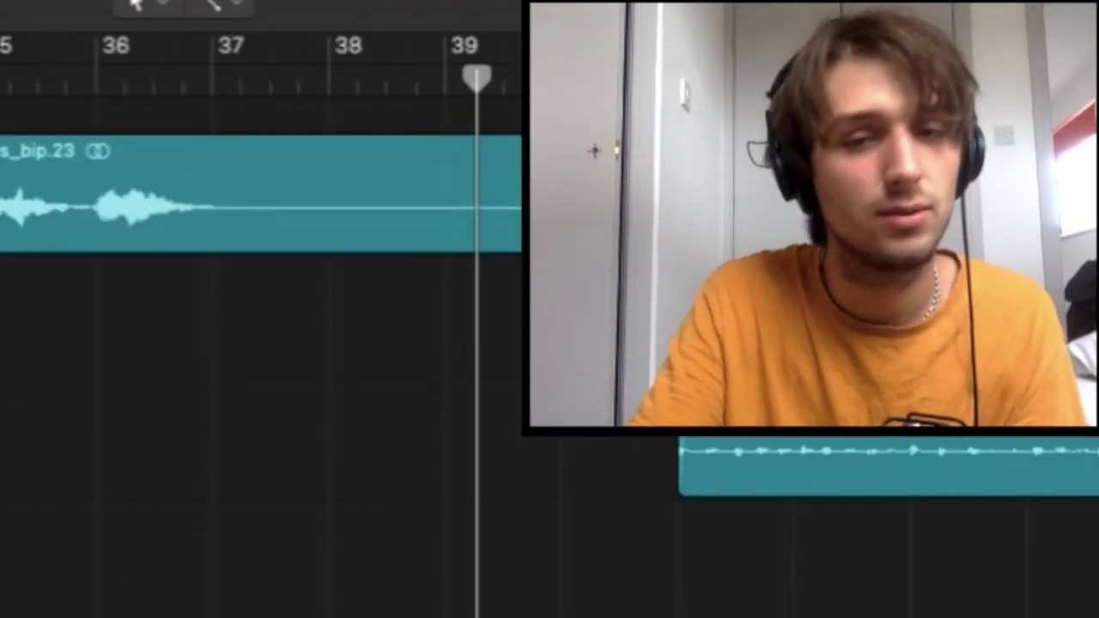
{"action": "scroll", "coordinate": [12, 311], "scroll_direction": "right", "scroll_amount": 3}
{"action": "scroll", "coordinate": [12, 311], "scroll_direction": "right", "scroll_amount": 7}
{"action": "scroll", "coordinate": [11, 311], "scroll_direction": "down", "scroll_amount": 5}
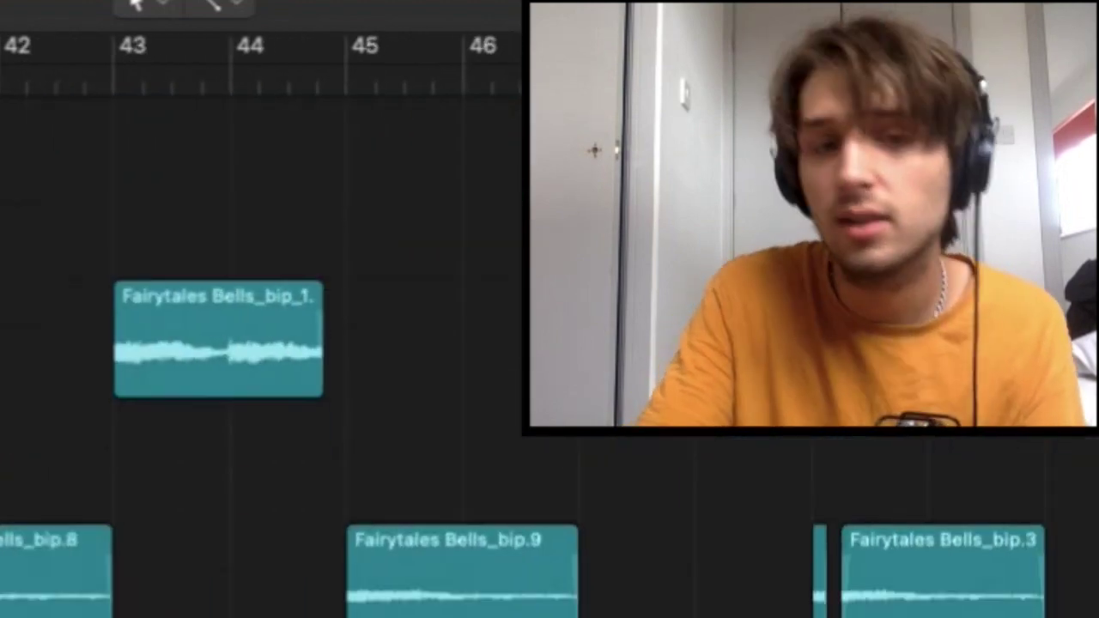
{"action": "scroll", "coordinate": [261, 357], "scroll_direction": "down", "scroll_amount": 10}
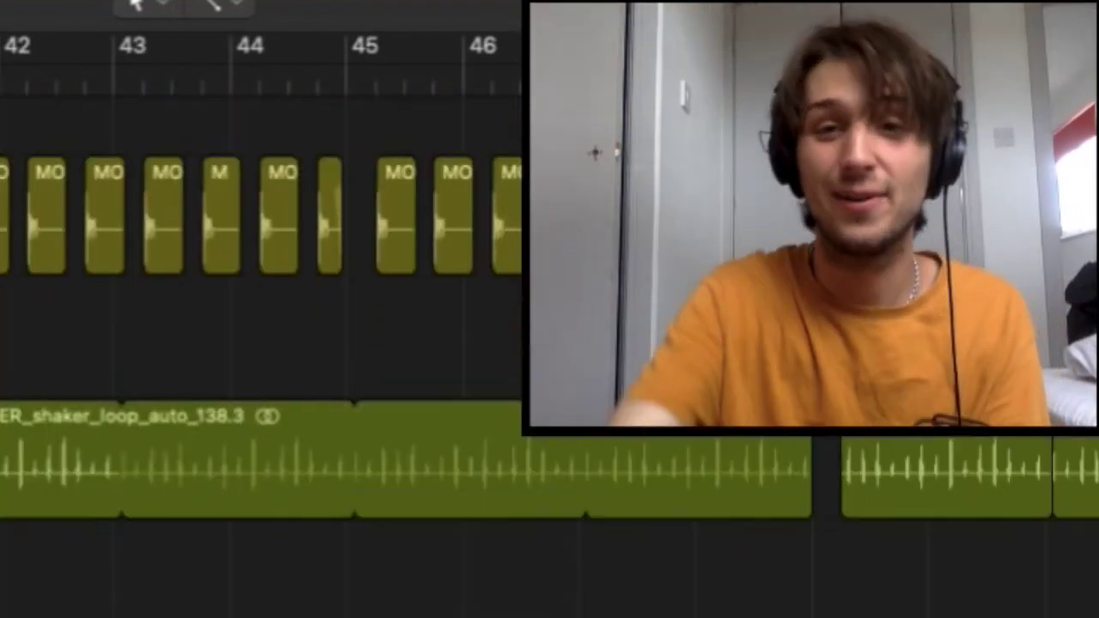
{"action": "scroll", "coordinate": [262, 356], "scroll_direction": "down", "scroll_amount": 3}
{"action": "scroll", "coordinate": [518, 376], "scroll_direction": "left", "scroll_amount": 3}
{"action": "scroll", "coordinate": [518, 376], "scroll_direction": "up", "scroll_amount": 10}
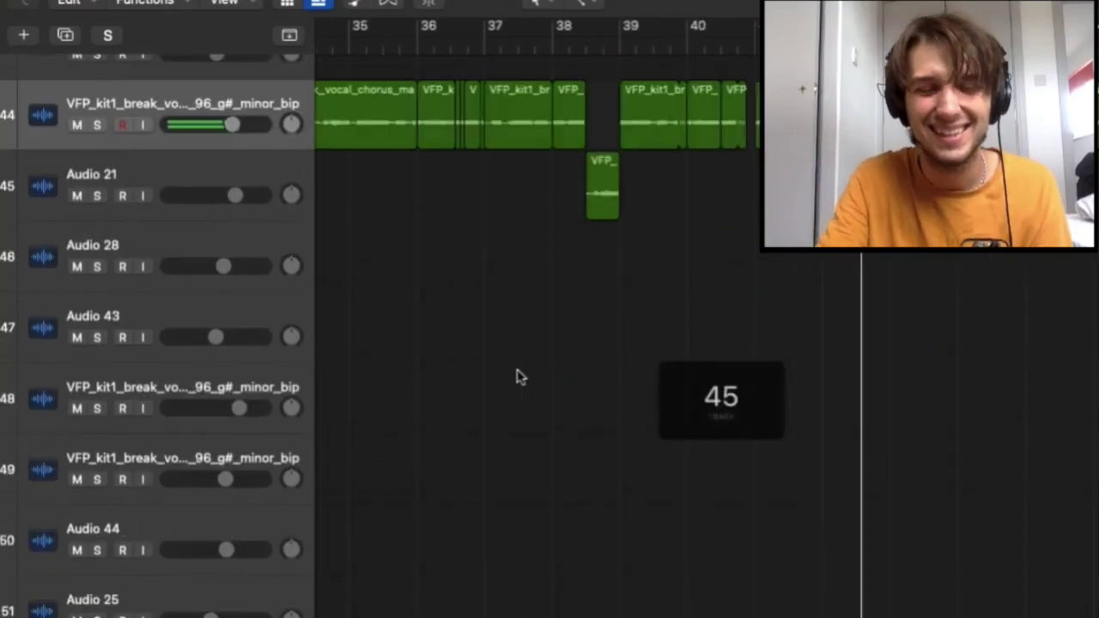
{"action": "scroll", "coordinate": [518, 376], "scroll_direction": "right", "scroll_amount": 2}
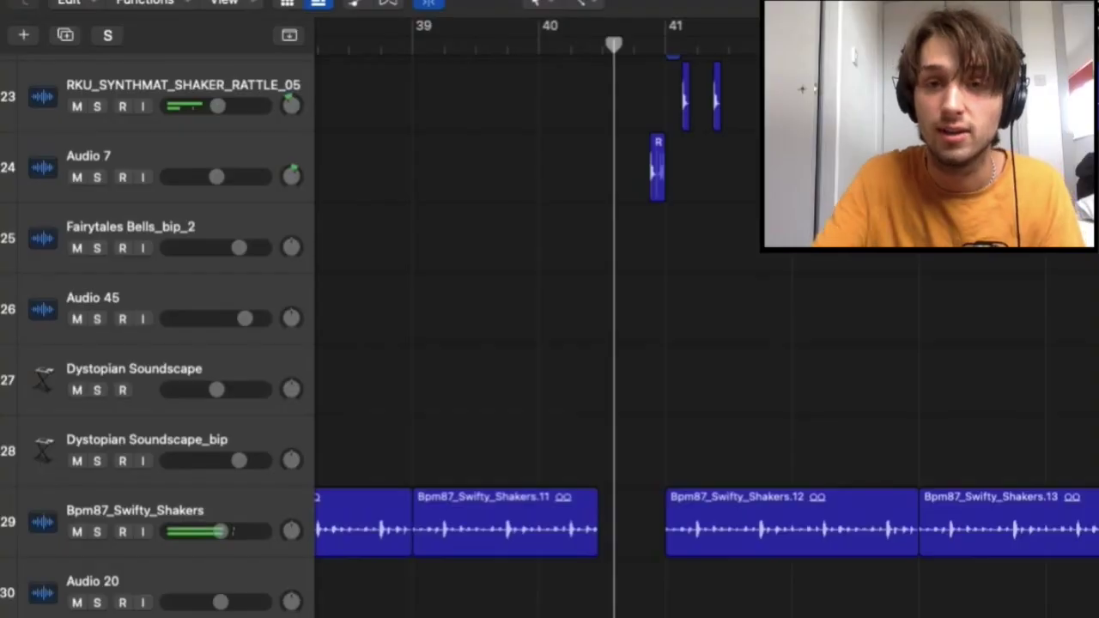
Zoom in on the Audio 7 shaker fill just before bar 41, listen to it soloed, and return to the full mix.
{"action": "key", "text": "super+Right"}
{"action": "key", "text": "space"}
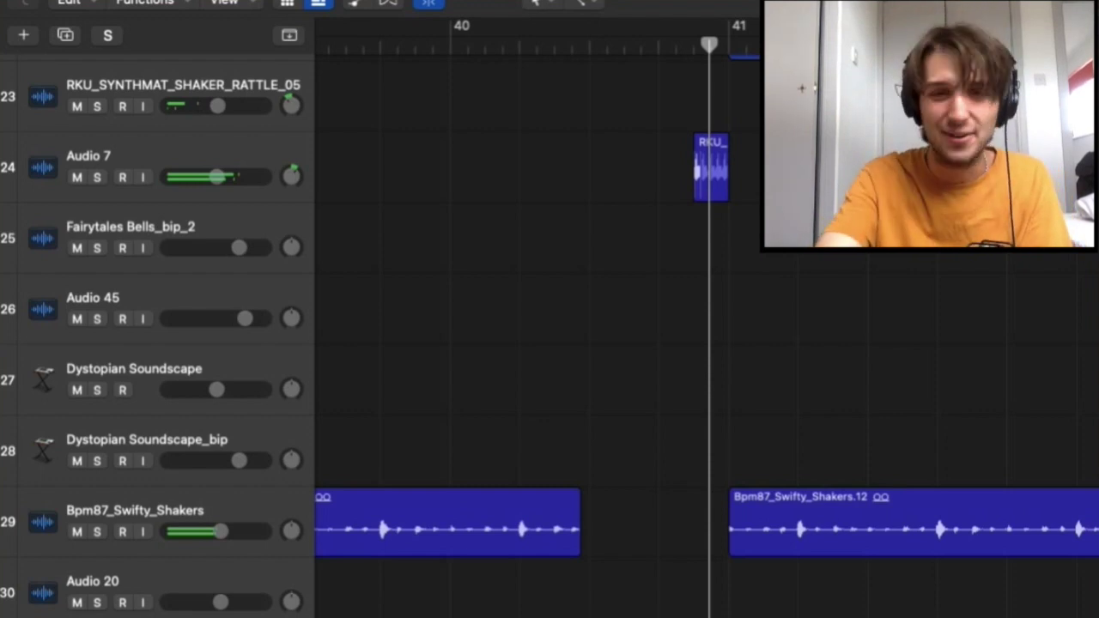
{"action": "key", "text": "super+Right"}
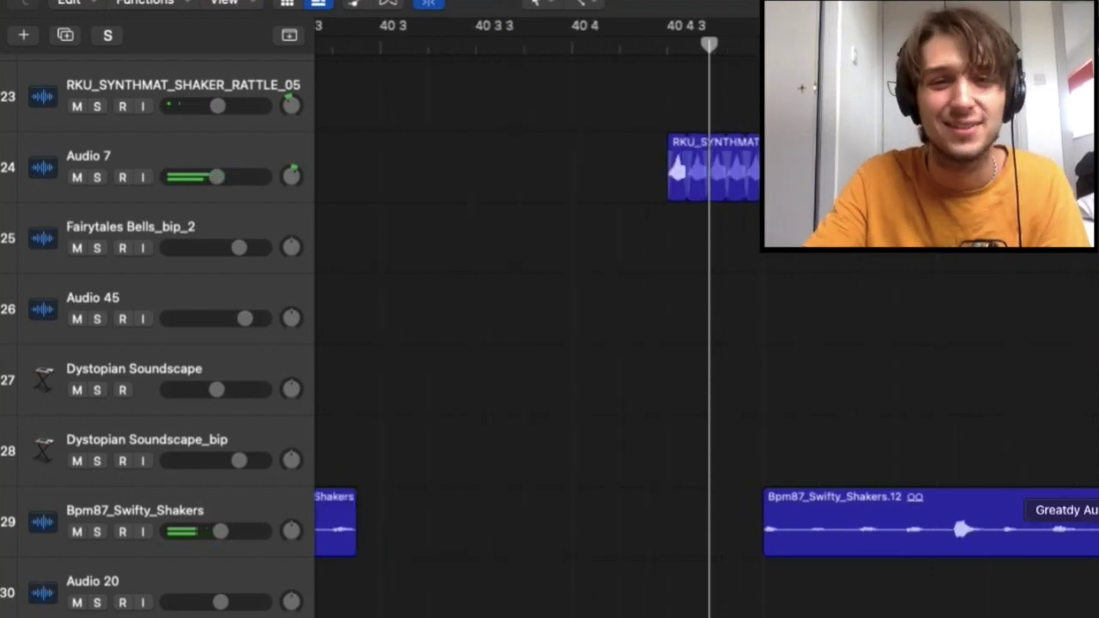
{"action": "left_click", "coordinate": [606, 106]}
{"action": "left_click", "coordinate": [99, 177]}
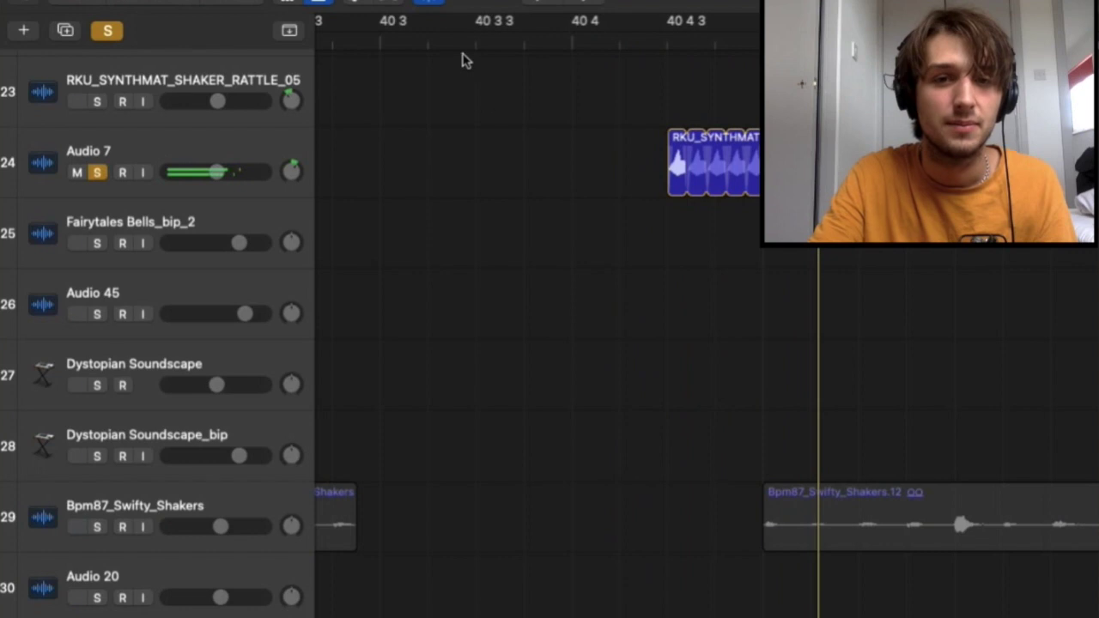
{"action": "key", "text": "s"}
{"action": "key", "text": "space"}
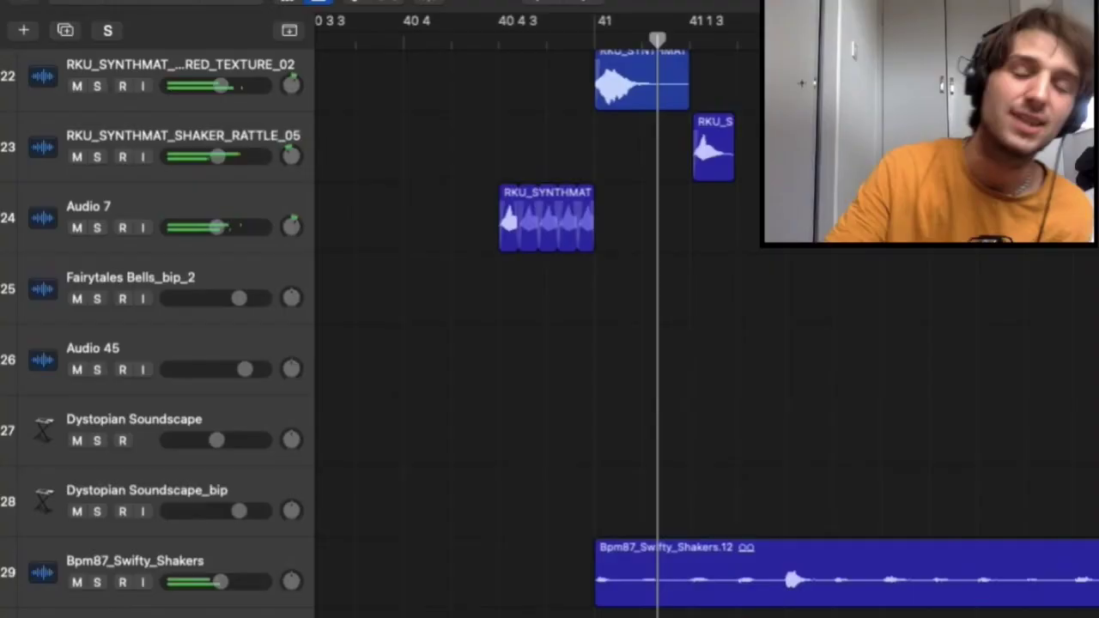
Solo the RKU_SYNTHMAT_SHAKER_RATTLE_05 track and listen to its hits from bar 41.
{"action": "key", "text": "super+Up"}
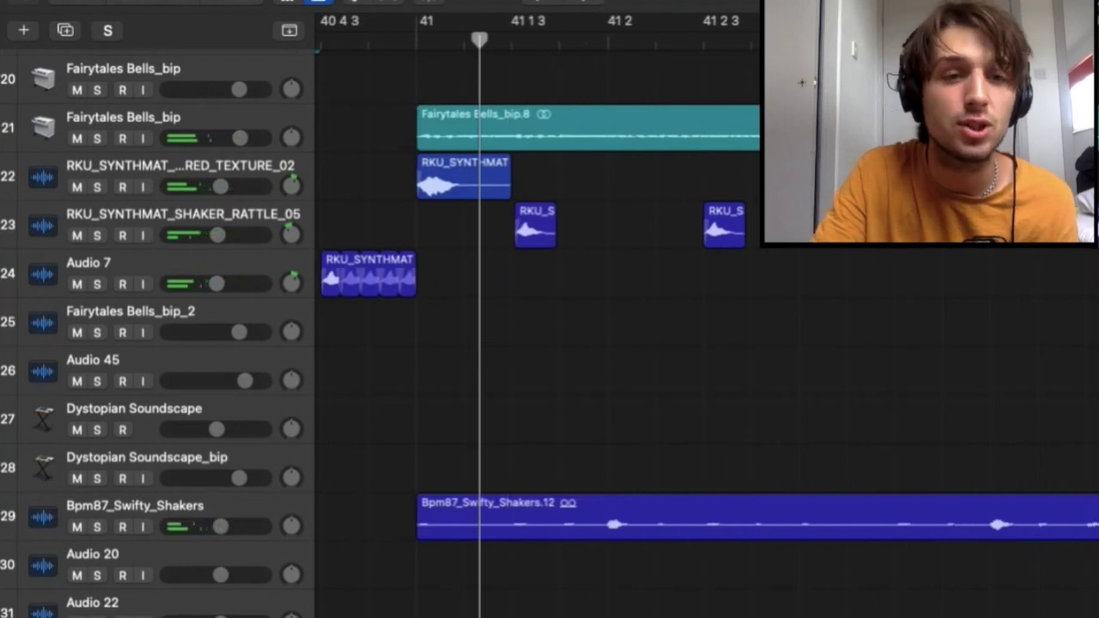
{"action": "key", "text": "super+Left"}
{"action": "left_click", "coordinate": [144, 230]}
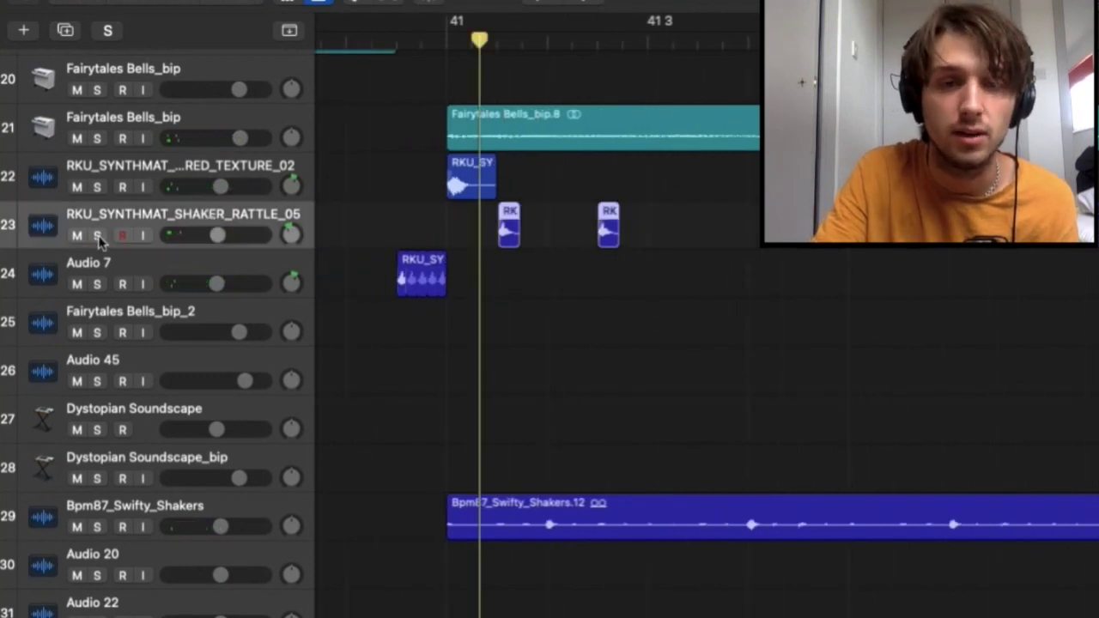
{"action": "left_click", "coordinate": [97, 235]}
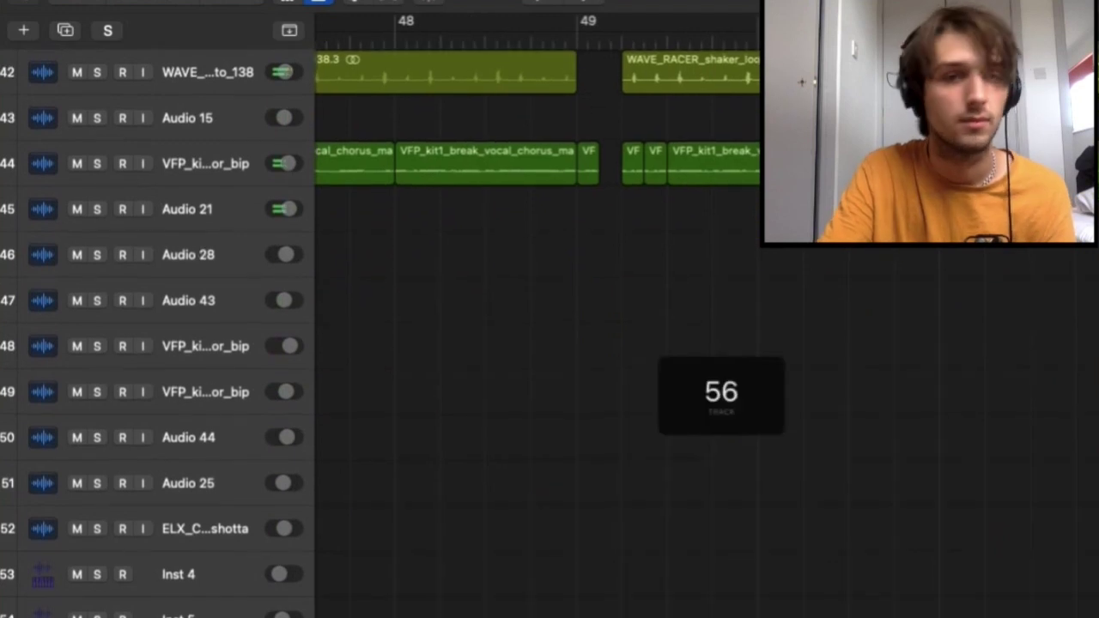
Listen to the VFP_kit1_break vocal chops on track 44 soloed with Audio 21 across bars 46 to 49.
{"action": "scroll", "coordinate": [550, 344], "scroll_direction": "up", "scroll_amount": 7}
{"action": "scroll", "coordinate": [550, 344], "scroll_direction": "up", "scroll_amount": 8}
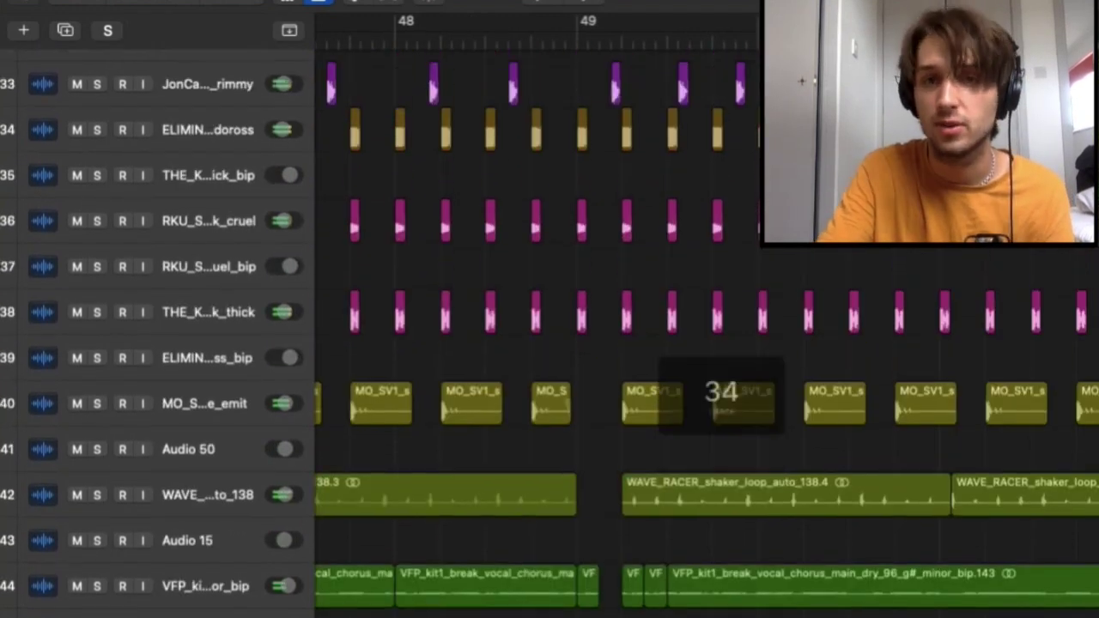
{"action": "scroll", "coordinate": [549, 344], "scroll_direction": "down", "scroll_amount": 20}
{"action": "scroll", "coordinate": [550, 344], "scroll_direction": "up", "scroll_amount": 1}
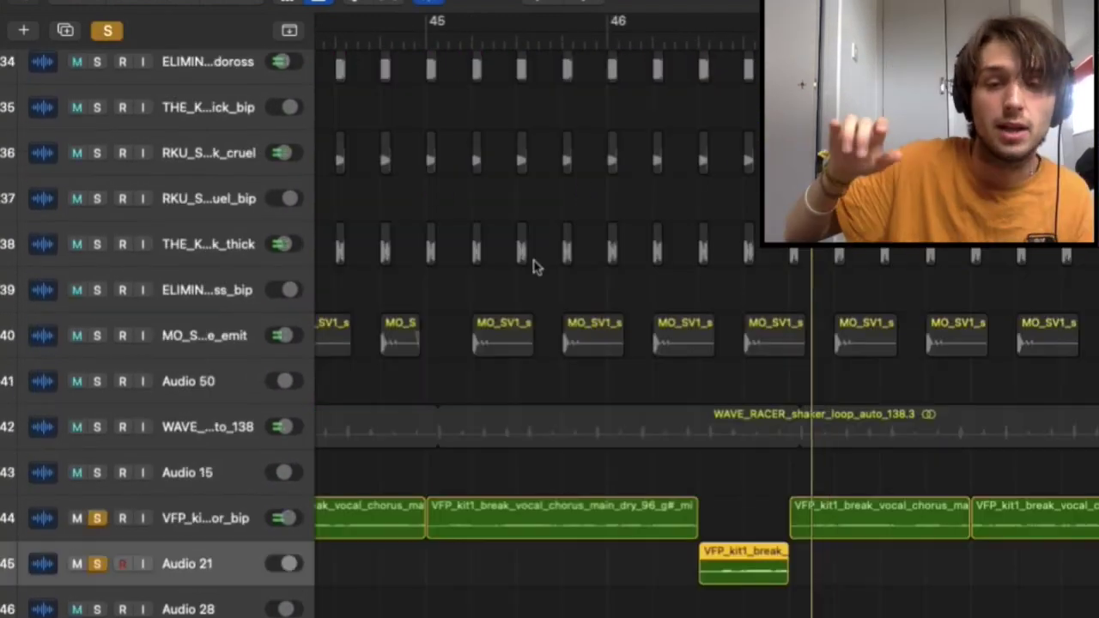
{"action": "left_click", "coordinate": [586, 36]}
{"action": "scroll", "coordinate": [586, 35], "scroll_direction": "right", "scroll_amount": 5}
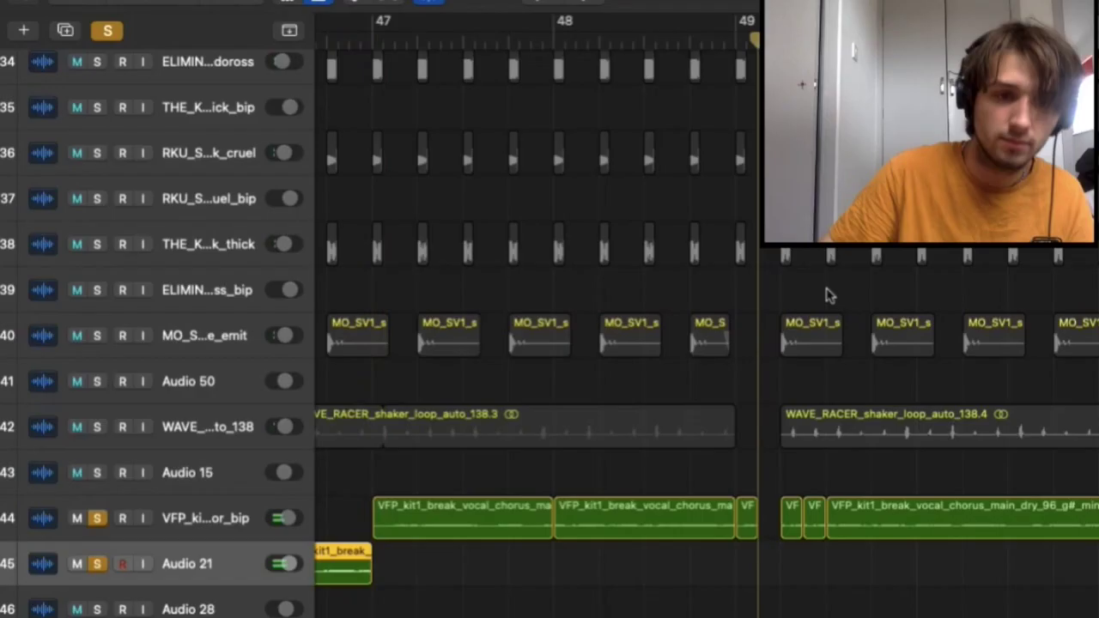
{"action": "scroll", "coordinate": [825, 295], "scroll_direction": "right", "scroll_amount": 3}
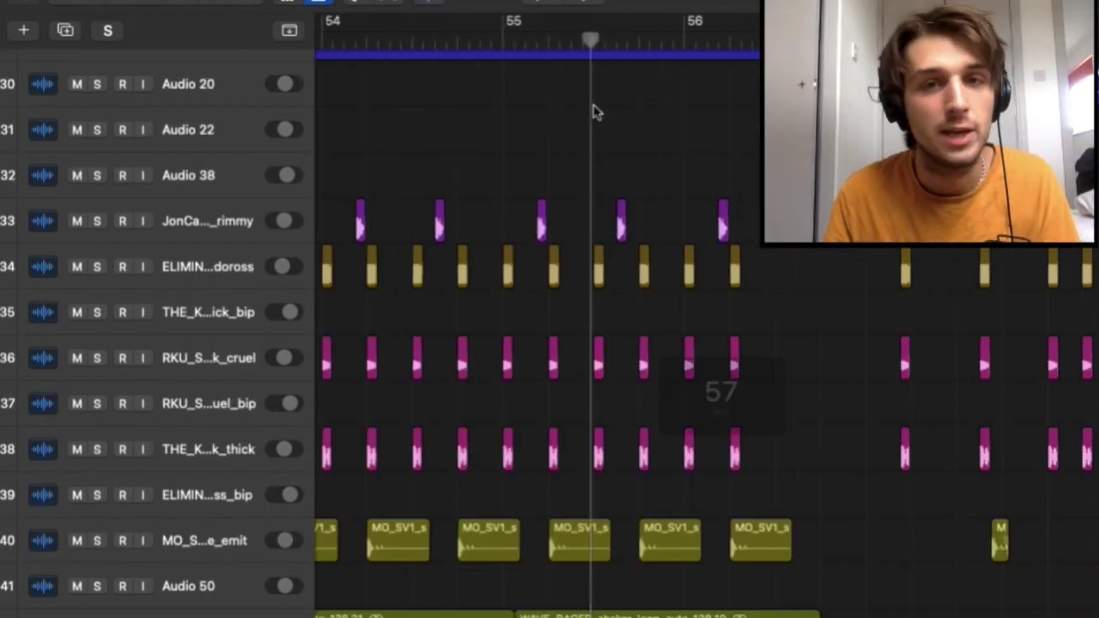
Examine the drum, synth and keys regions around bars 54 to 57 while the full mix plays.
{"action": "scroll", "coordinate": [589, 115], "scroll_direction": "right", "scroll_amount": 3}
{"action": "scroll", "coordinate": [589, 116], "scroll_direction": "left", "scroll_amount": 3}
{"action": "scroll", "coordinate": [589, 115], "scroll_direction": "down", "scroll_amount": 3}
{"action": "scroll", "coordinate": [589, 115], "scroll_direction": "up", "scroll_amount": 5}
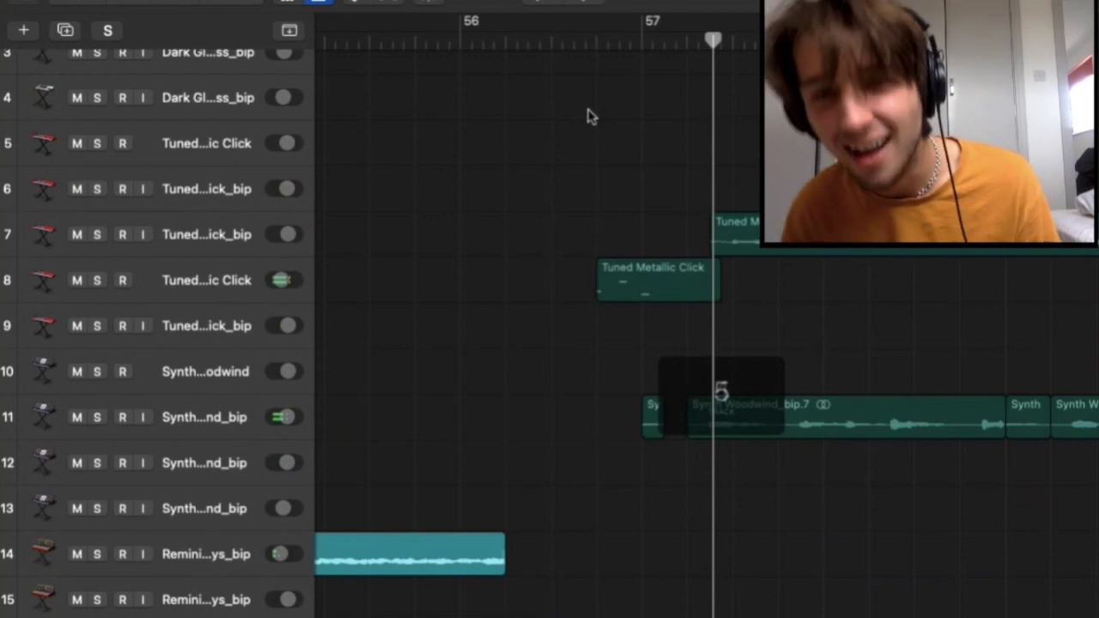
{"action": "scroll", "coordinate": [590, 116], "scroll_direction": "down", "scroll_amount": 10}
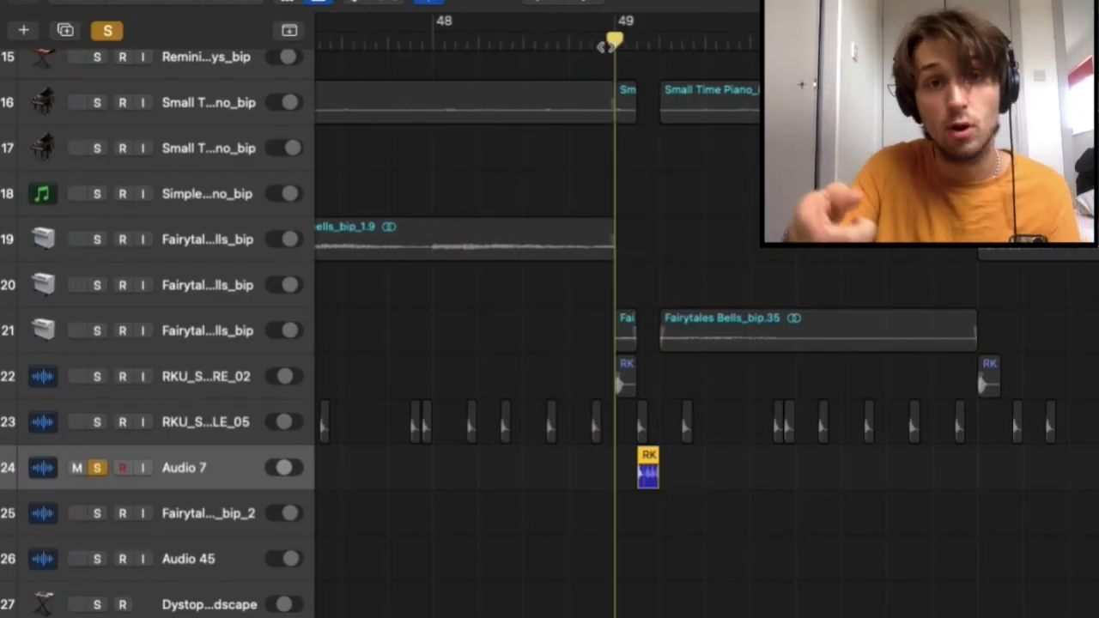
Listen to the soloed Audio 7 shaker fills just before bar 41, after bar 49 and around bar 57.
{"action": "key", "text": "space"}
{"action": "scroll", "coordinate": [607, 48], "scroll_direction": "left", "scroll_amount": 20}
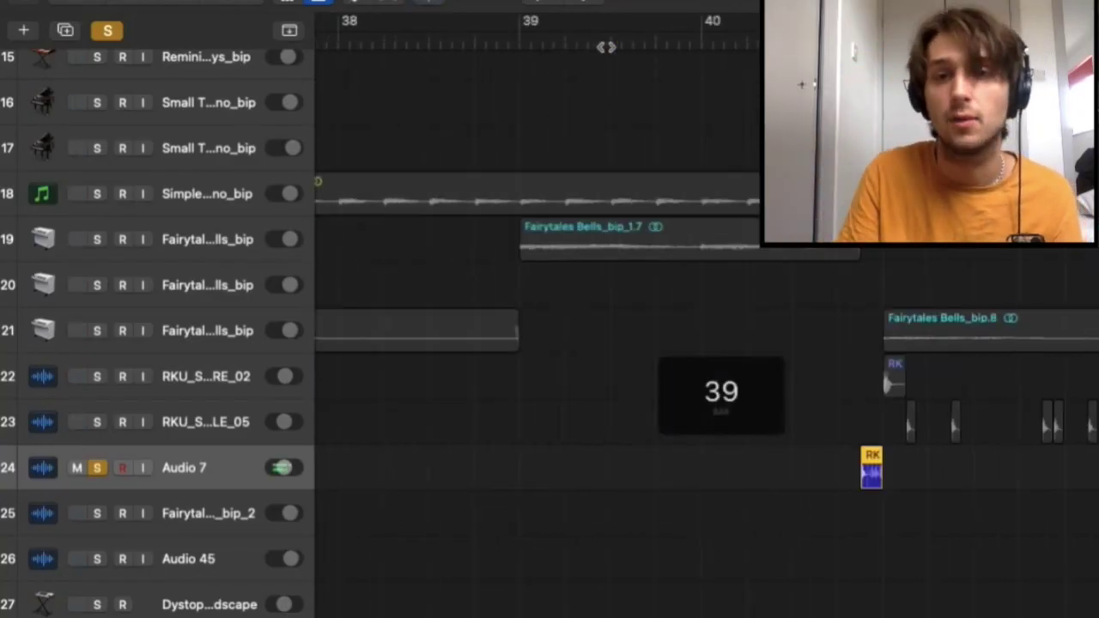
{"action": "scroll", "coordinate": [607, 48], "scroll_direction": "right", "scroll_amount": 2}
{"action": "scroll", "coordinate": [550, 344], "scroll_direction": "right", "scroll_amount": 20}
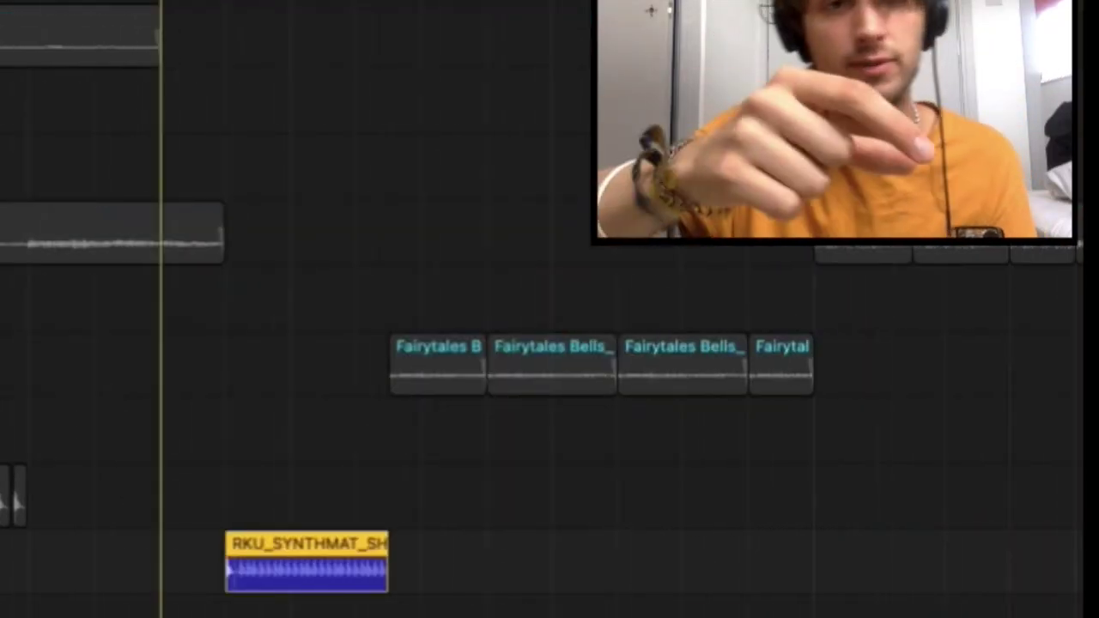
{"action": "left_click", "coordinate": [253, 167]}
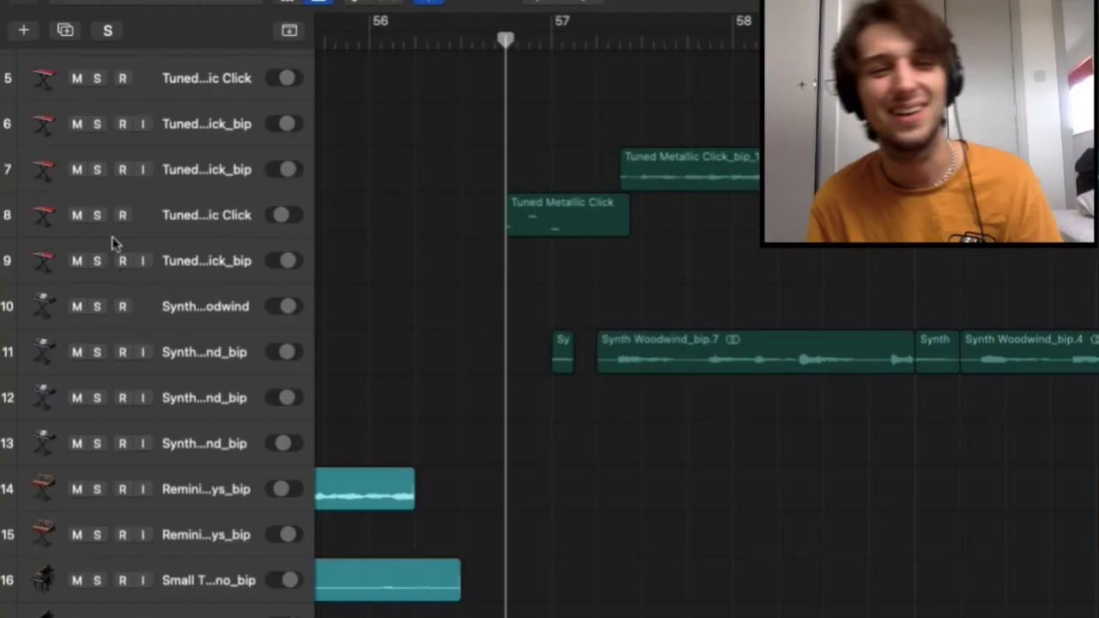
Solo the Tuned Metallic Click track, zoom in on its region just before bar 57 and listen to it.
{"action": "left_click", "coordinate": [97, 214]}
{"action": "left_click", "coordinate": [182, 217]}
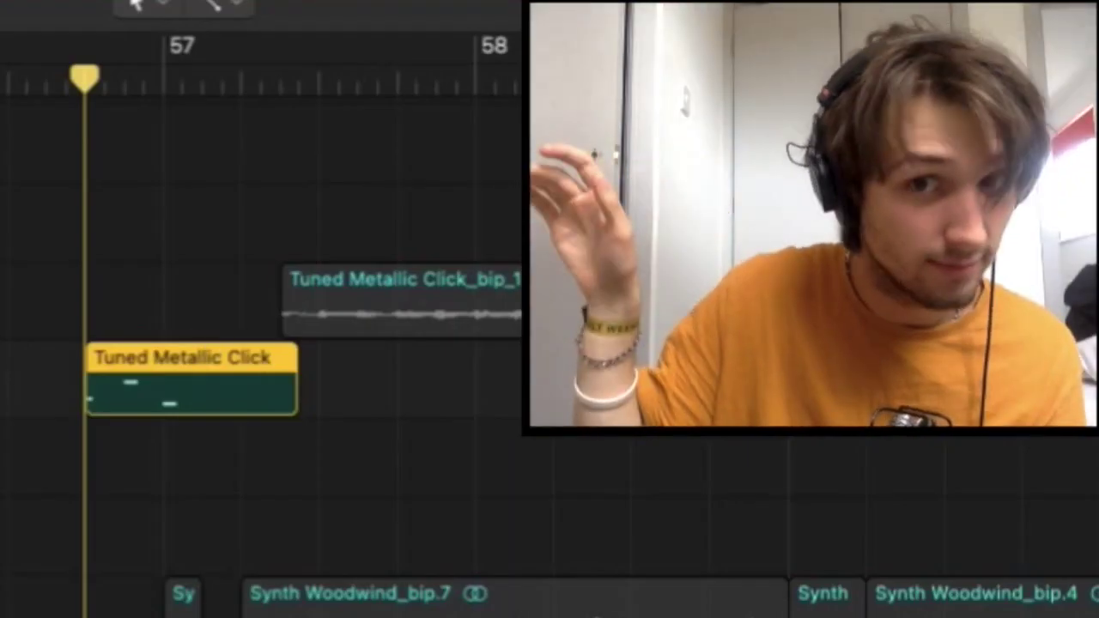
{"action": "key", "text": "super+Right"}
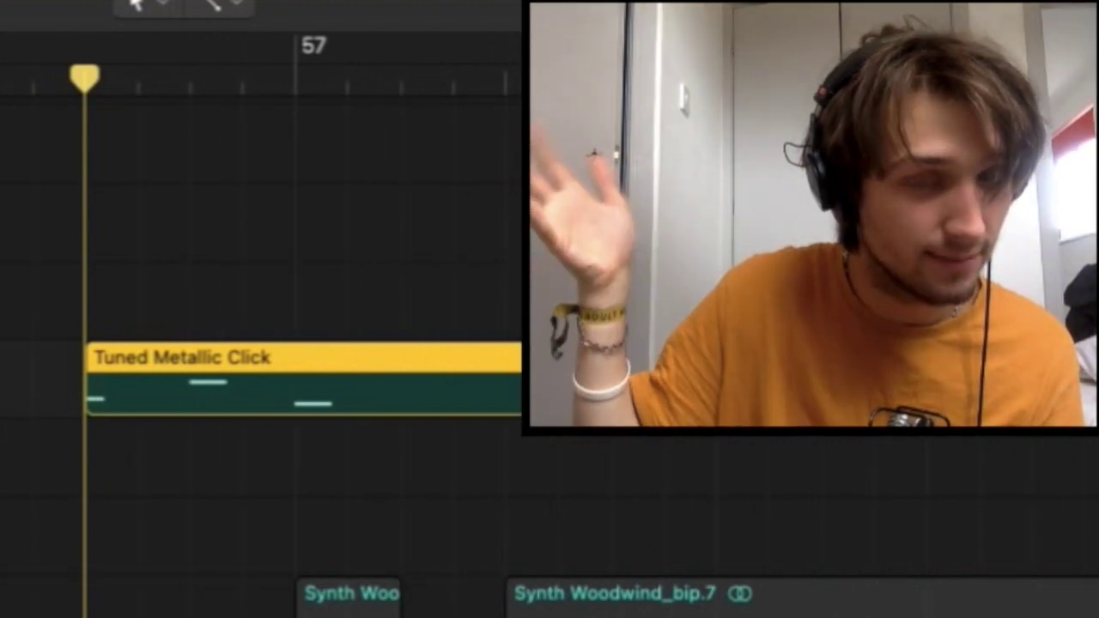
{"action": "left_click", "coordinate": [650, 528]}
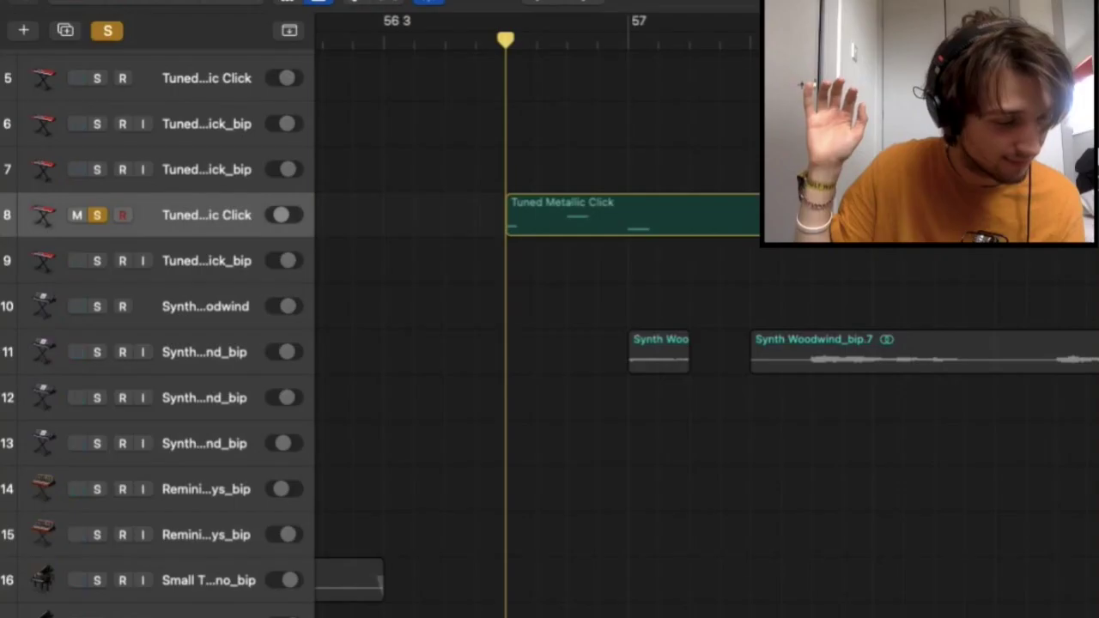
{"action": "key", "text": "r"}
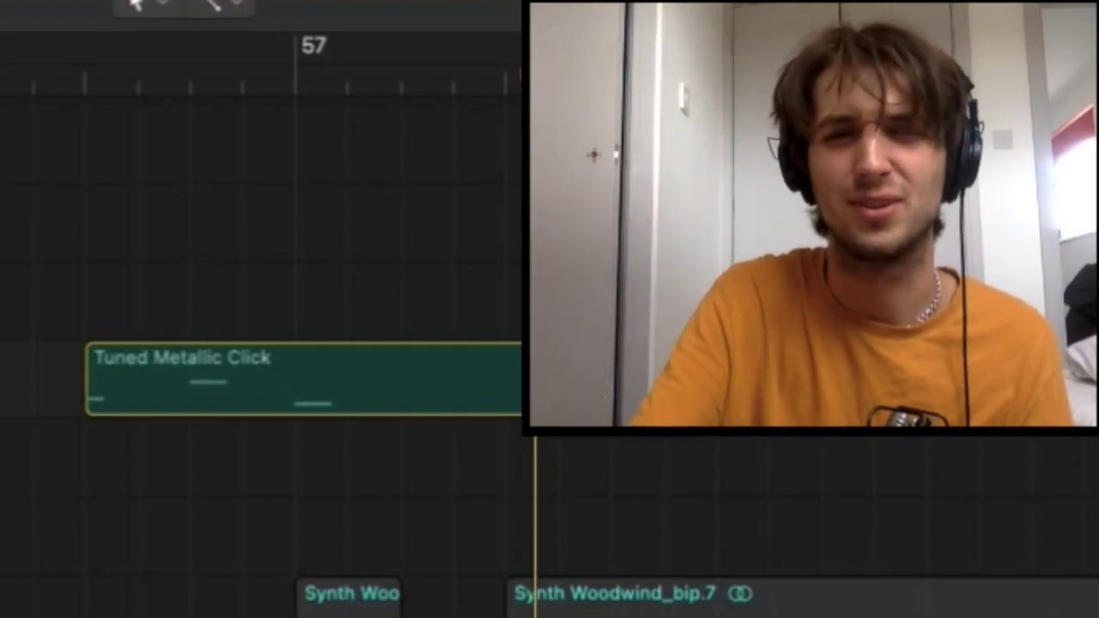
Listen to the Tuned Metallic Click_bip_1.1 region from bar 57 on, stop playback and clear the solos.
{"action": "scroll", "coordinate": [618, 258], "scroll_direction": "down", "scroll_amount": 5}
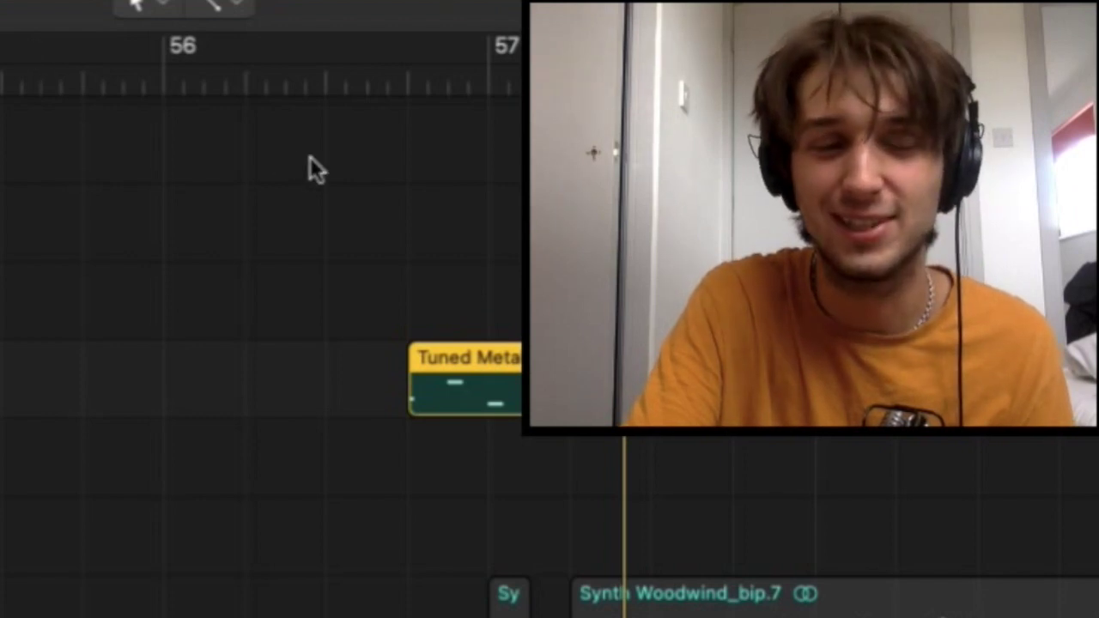
{"action": "left_click", "coordinate": [924, 312]}
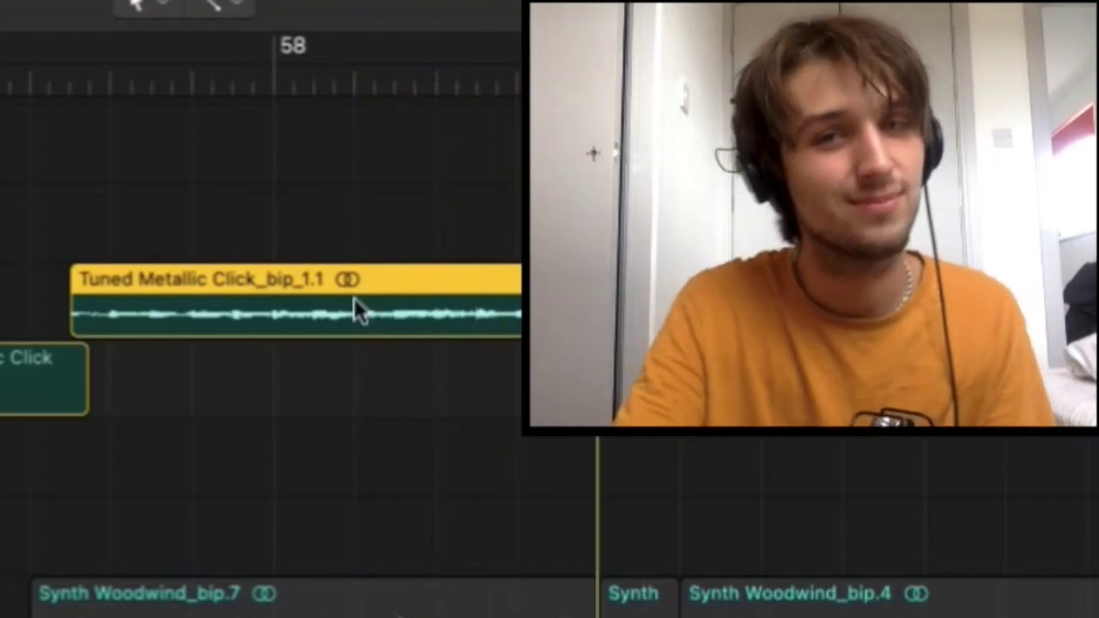
{"action": "key", "text": "space"}
{"action": "left_click", "coordinate": [108, 31]}
Play the full mix around bar 57 and examine the bells, kick, shaker and vocal regions there.
{"action": "scroll", "coordinate": [47, 347], "scroll_direction": "down", "scroll_amount": 10}
{"action": "scroll", "coordinate": [47, 347], "scroll_direction": "left", "scroll_amount": 5}
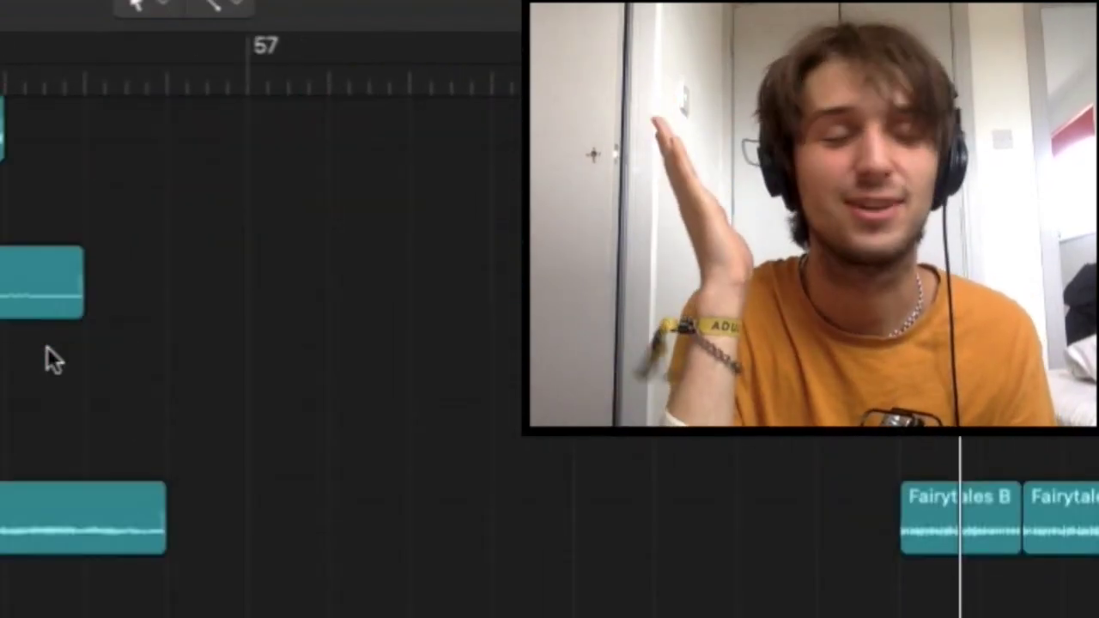
{"action": "left_click", "coordinate": [125, 76]}
{"action": "key", "text": "space"}
{"action": "scroll", "coordinate": [584, 184], "scroll_direction": "down", "scroll_amount": 5}
{"action": "scroll", "coordinate": [584, 184], "scroll_direction": "up", "scroll_amount": 3}
{"action": "scroll", "coordinate": [584, 184], "scroll_direction": "down", "scroll_amount": 8}
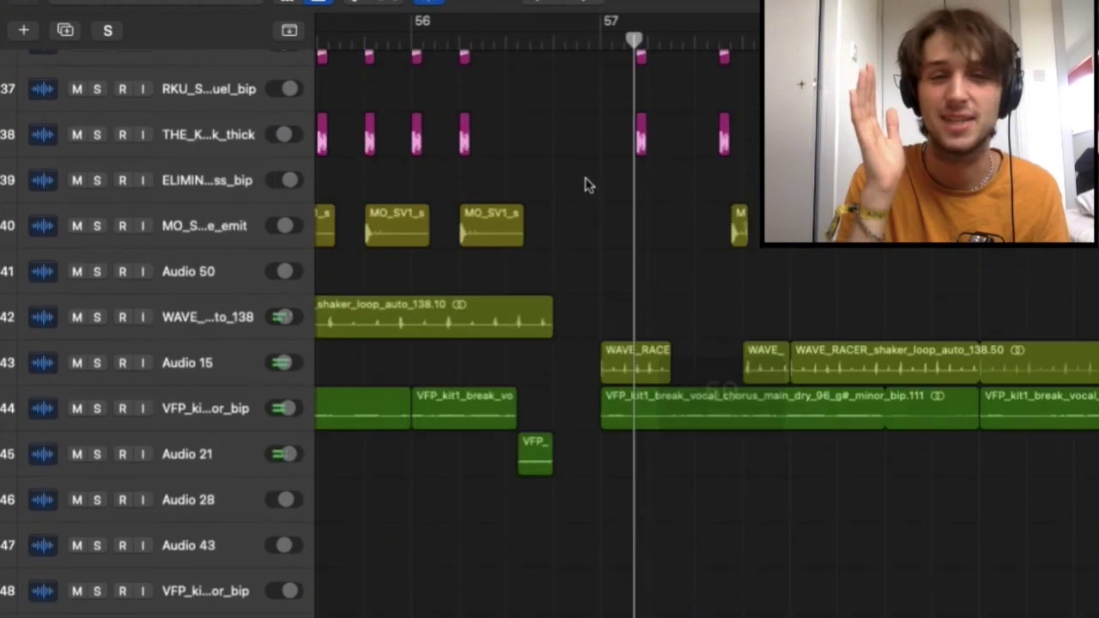
Listen to the EVIL_N and ELX_CV2 hits on tracks 51 and 52 soloed from bar 57 to 58.
{"action": "scroll", "coordinate": [584, 184], "scroll_direction": "down", "scroll_amount": 3}
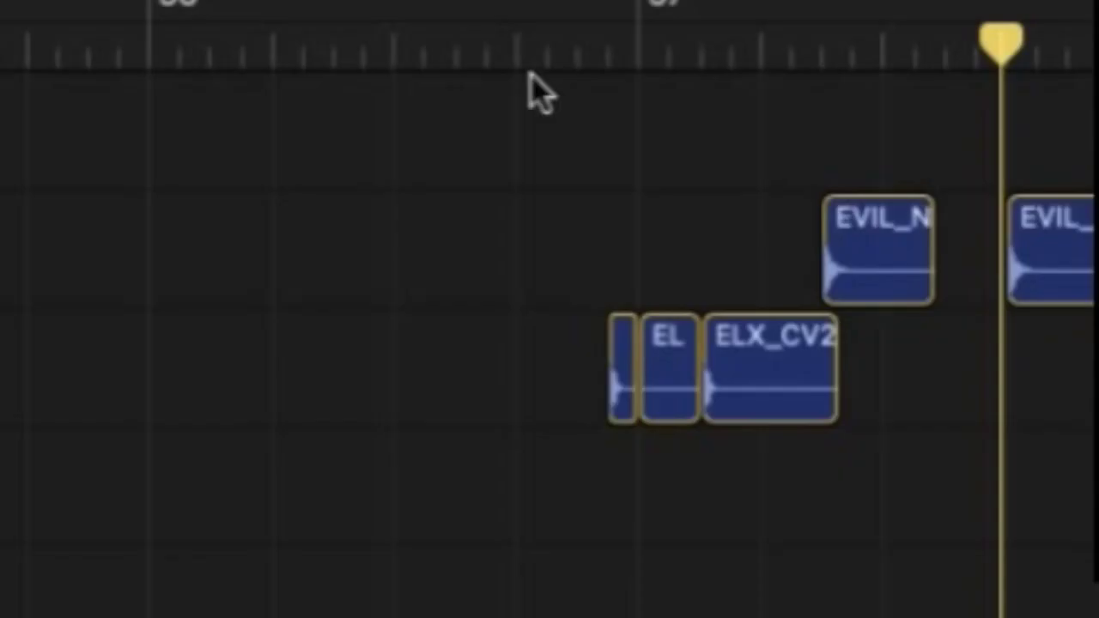
{"action": "left_click", "coordinate": [530, 74]}
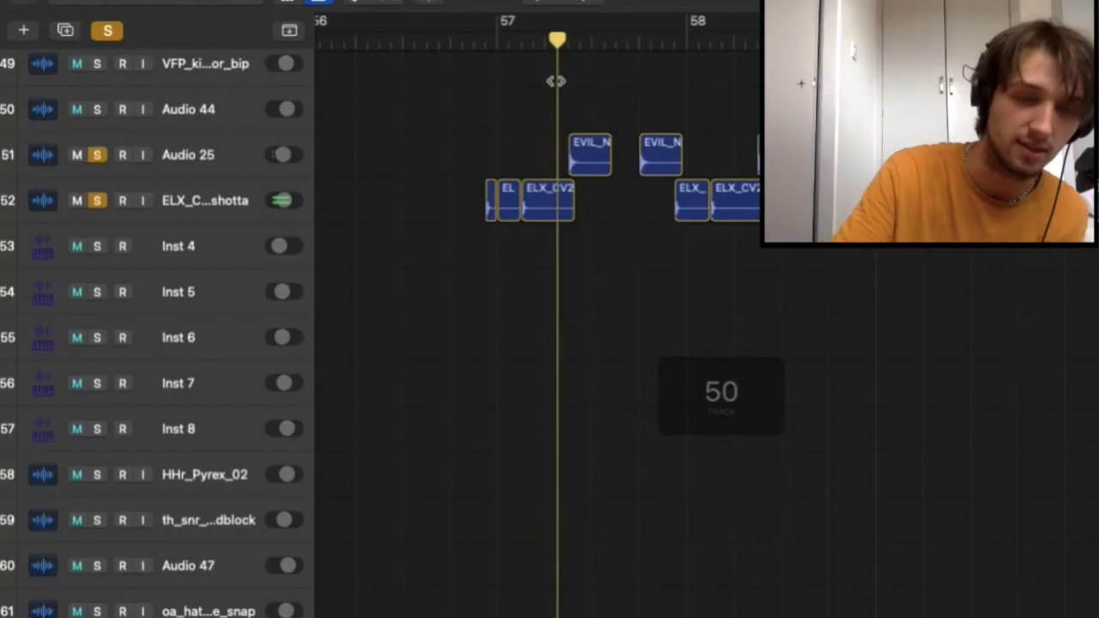
{"action": "scroll", "coordinate": [555, 80], "scroll_direction": "up", "scroll_amount": 9}
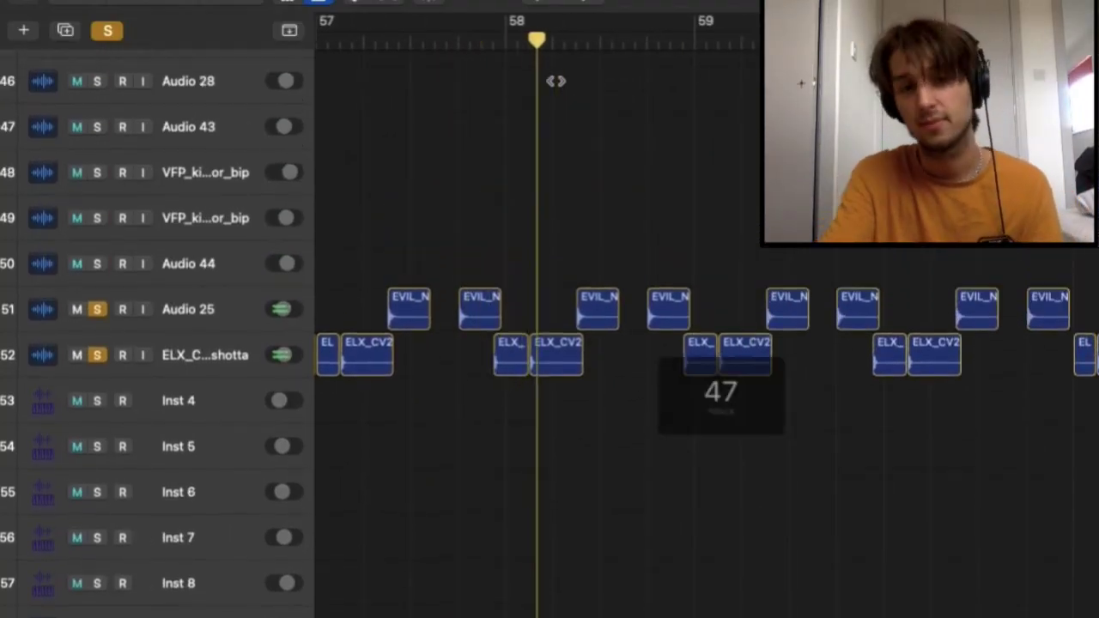
Listen to the MO_SV1 hits on track 40 soloed across bars 56 to 58.
{"action": "scroll", "coordinate": [556, 80], "scroll_direction": "up", "scroll_amount": 5}
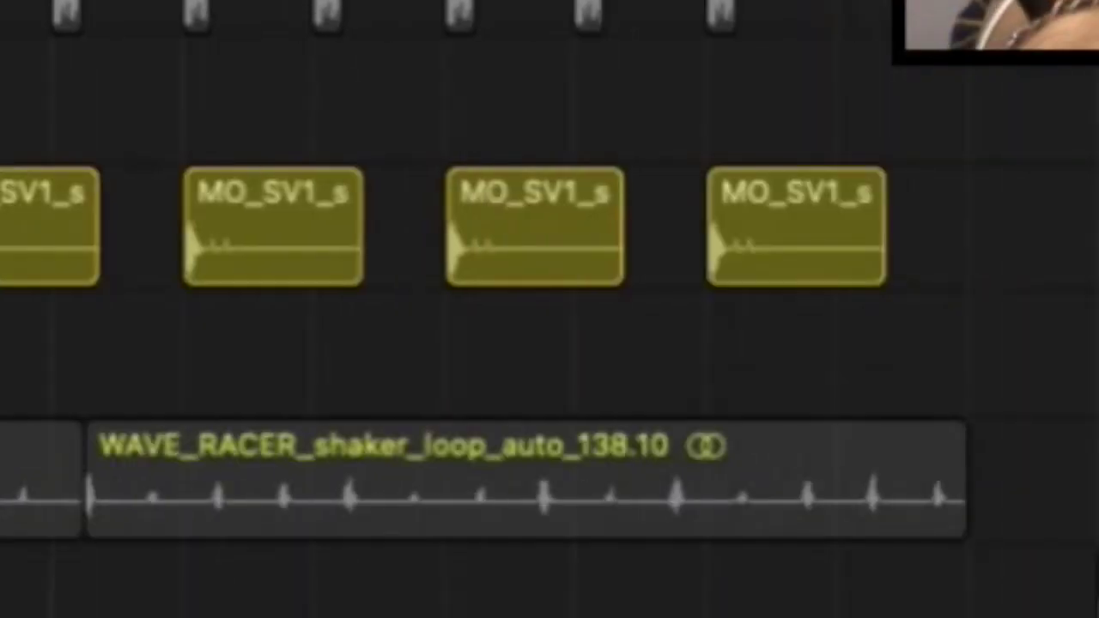
{"action": "scroll", "coordinate": [355, 238], "scroll_direction": "right", "scroll_amount": 10}
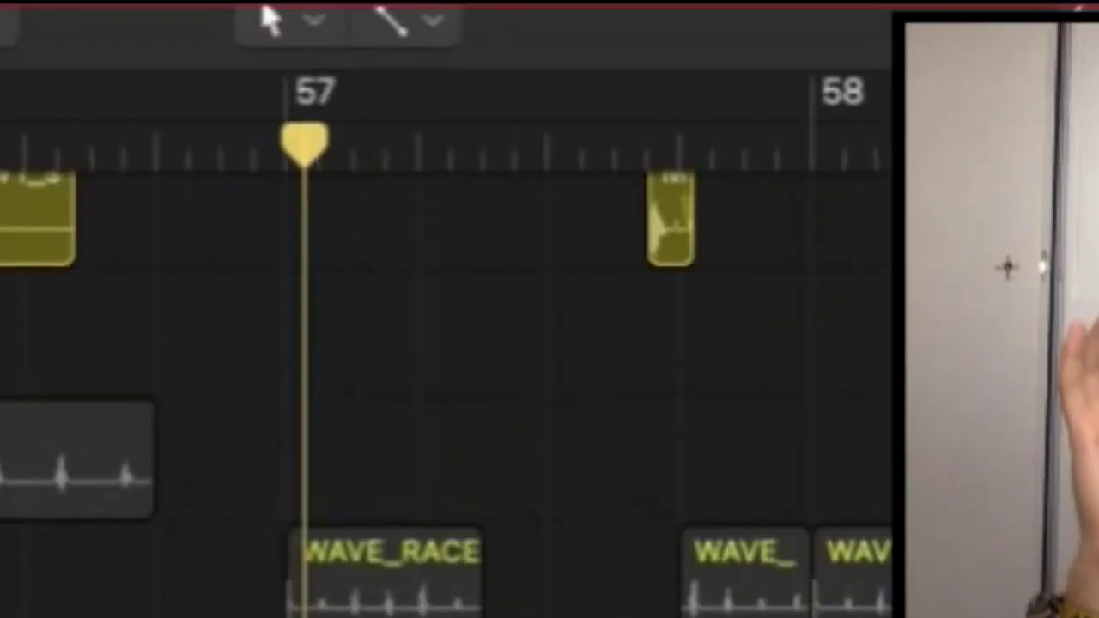
{"action": "scroll", "coordinate": [545, 515], "scroll_direction": "right", "scroll_amount": 10}
{"action": "scroll", "coordinate": [545, 515], "scroll_direction": "up", "scroll_amount": 3}
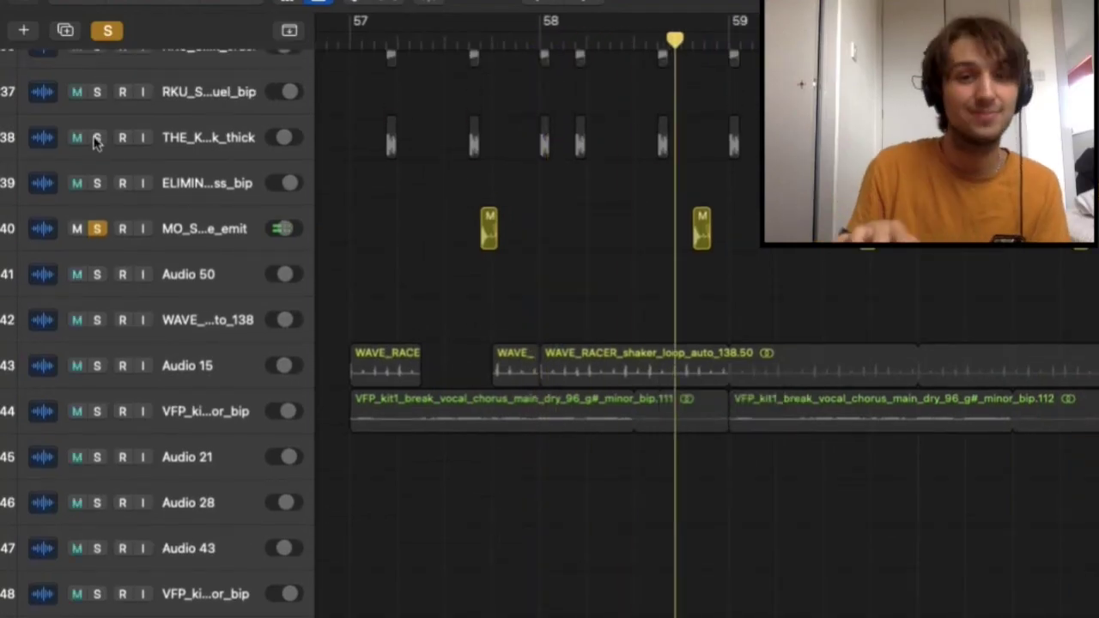
Add the THE_K…k_thick, ELIMIN…doross and RKU_S…k_cruel tracks to the solo and listen from bar 58.
{"action": "left_click", "coordinate": [96, 139]}
{"action": "scroll", "coordinate": [129, 133], "scroll_direction": "up", "scroll_amount": 3}
{"action": "left_click", "coordinate": [96, 93]}
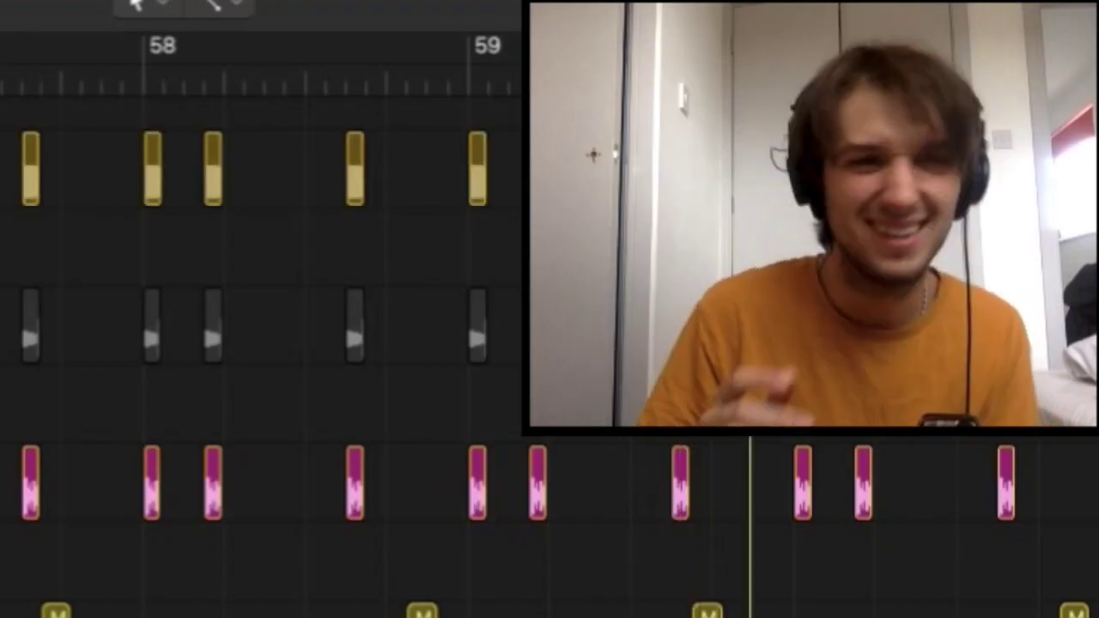
{"action": "left_click", "coordinate": [97, 184]}
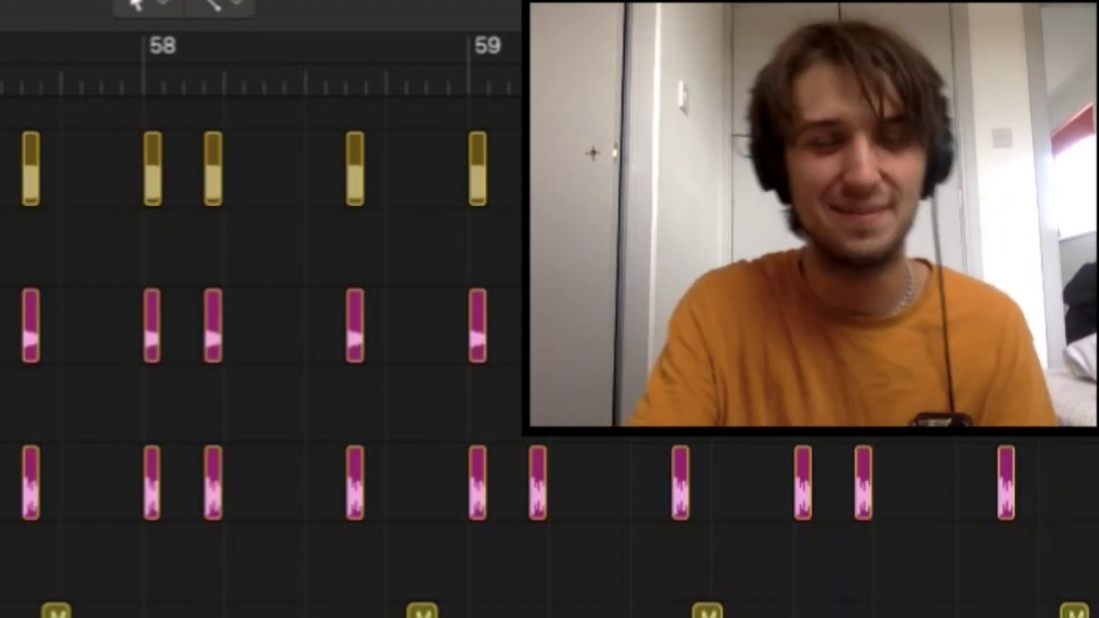
Listen to the Audio 20 Swifty Shakers regions soloed together with the drum hits across bars 61 to 63.
{"action": "scroll", "coordinate": [258, 343], "scroll_direction": "right", "scroll_amount": 5}
{"action": "scroll", "coordinate": [258, 343], "scroll_direction": "up", "scroll_amount": 1}
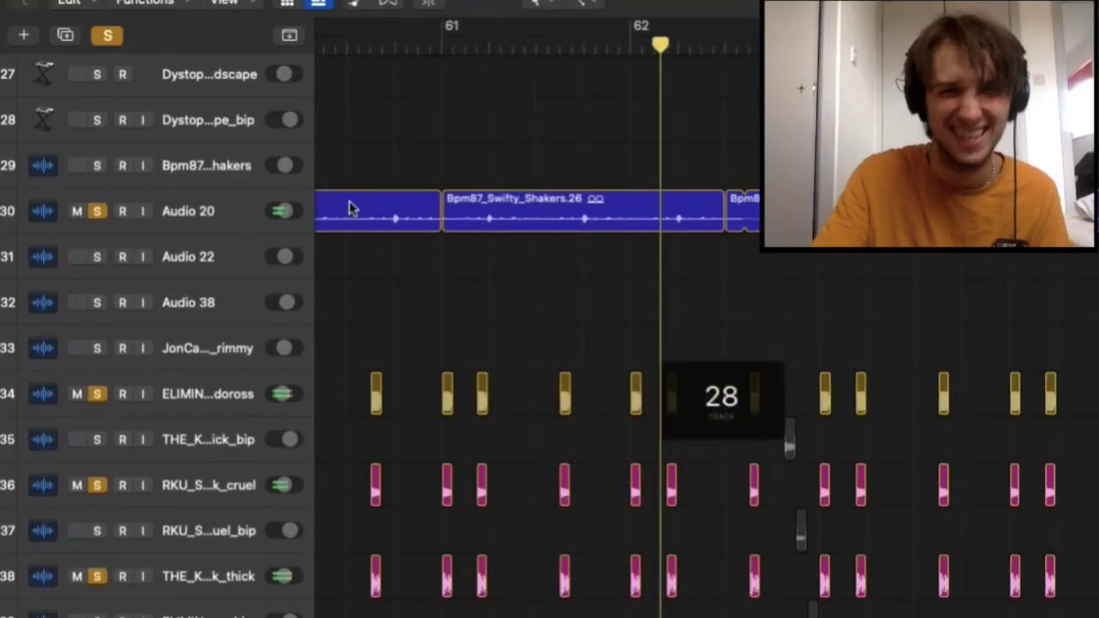
{"action": "scroll", "coordinate": [387, 211], "scroll_direction": "right", "scroll_amount": 3}
{"action": "scroll", "coordinate": [386, 210], "scroll_direction": "up", "scroll_amount": 1}
{"action": "scroll", "coordinate": [607, 320], "scroll_direction": "right", "scroll_amount": 2}
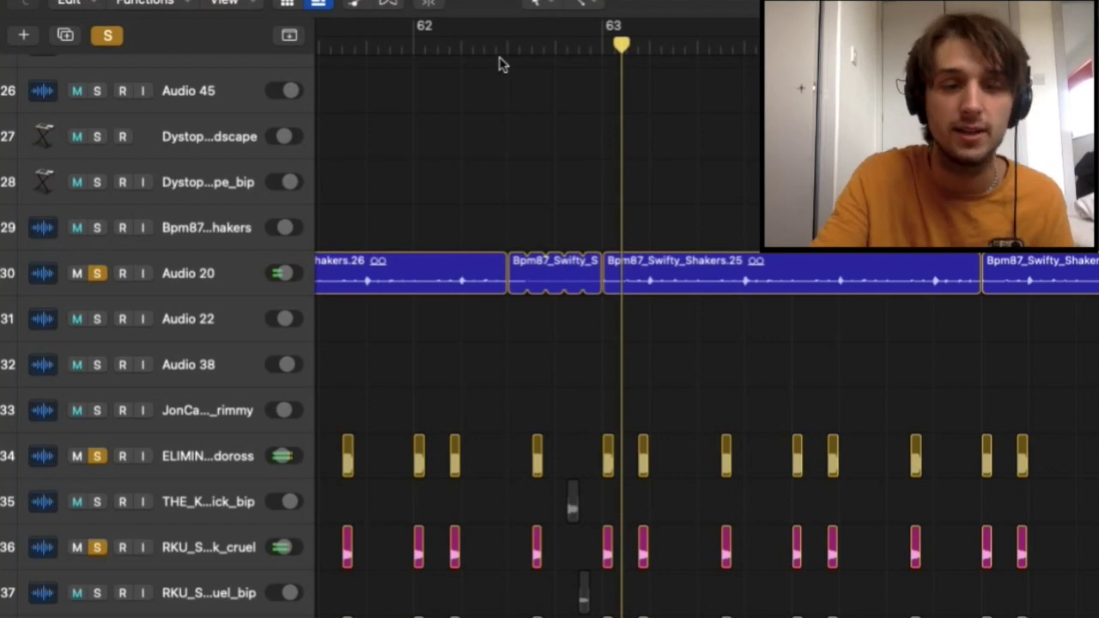
Play and pause the session capture to hear the soloed Synth Woodwind_bip and Tuned Metallic Click_bip tracks across bars 57 to 63.
{"action": "left_click", "coordinate": [554, 599]}
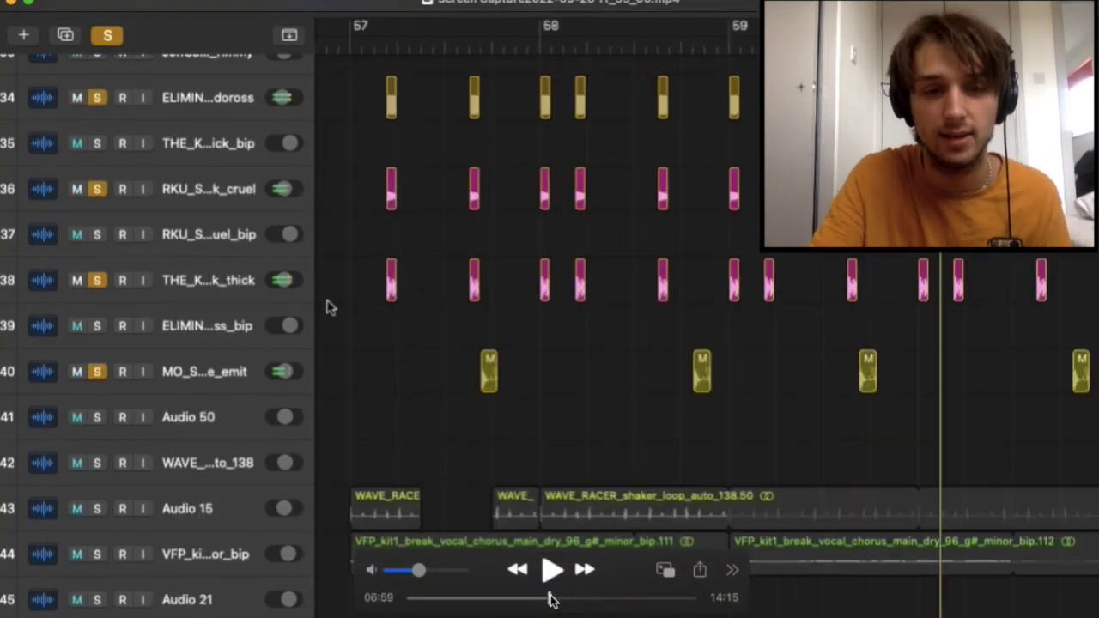
{"action": "left_click", "coordinate": [554, 600]}
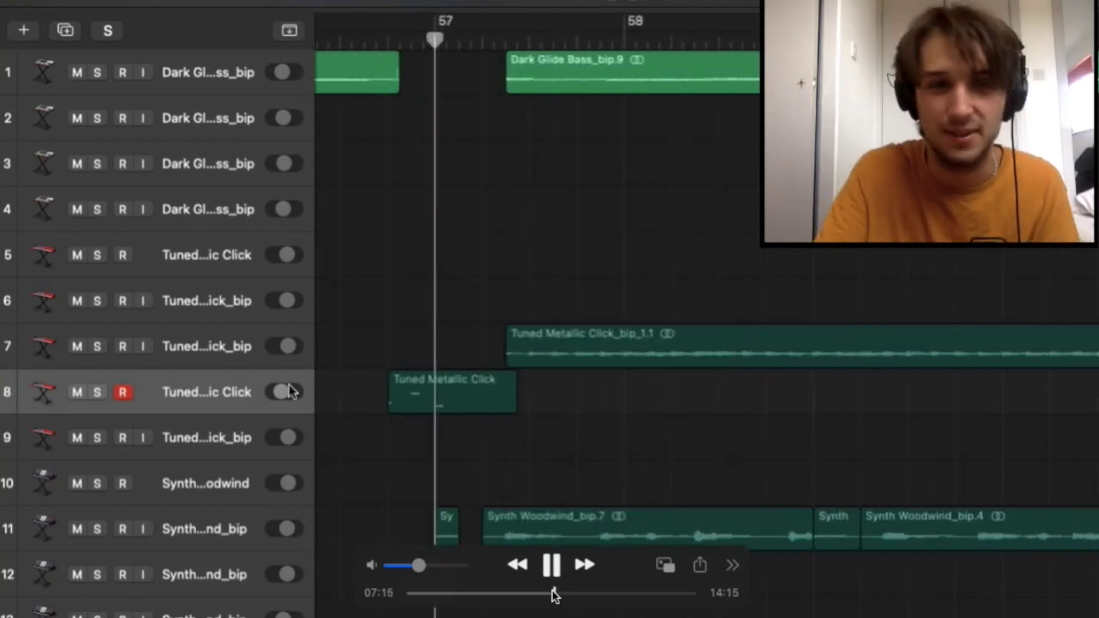
{"action": "key", "text": "space"}
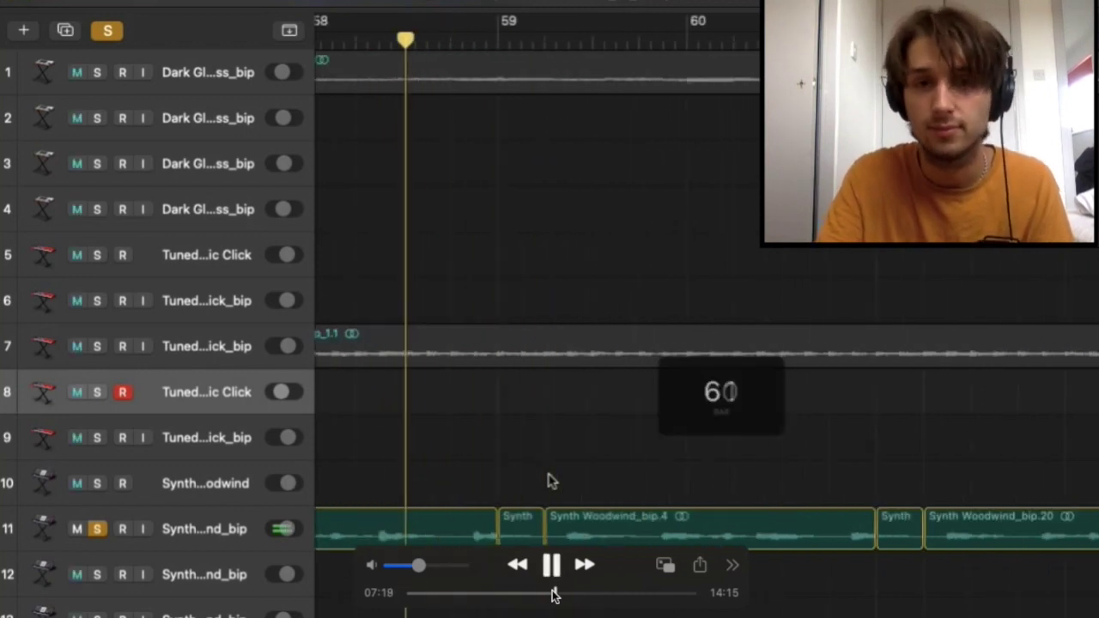
{"action": "key", "text": "space"}
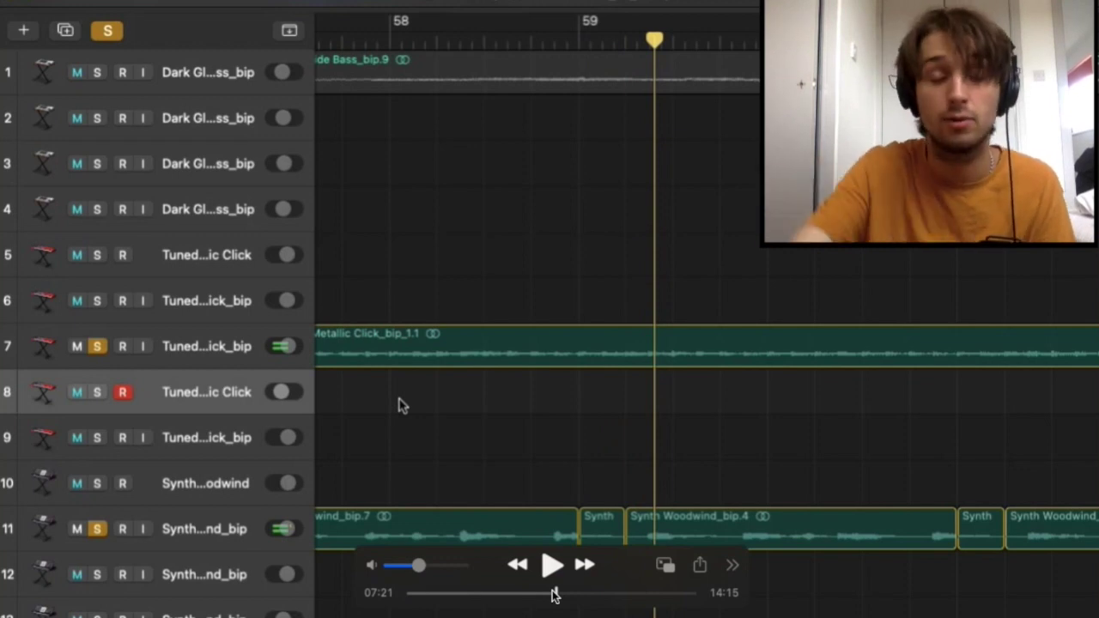
{"action": "key", "text": "space"}
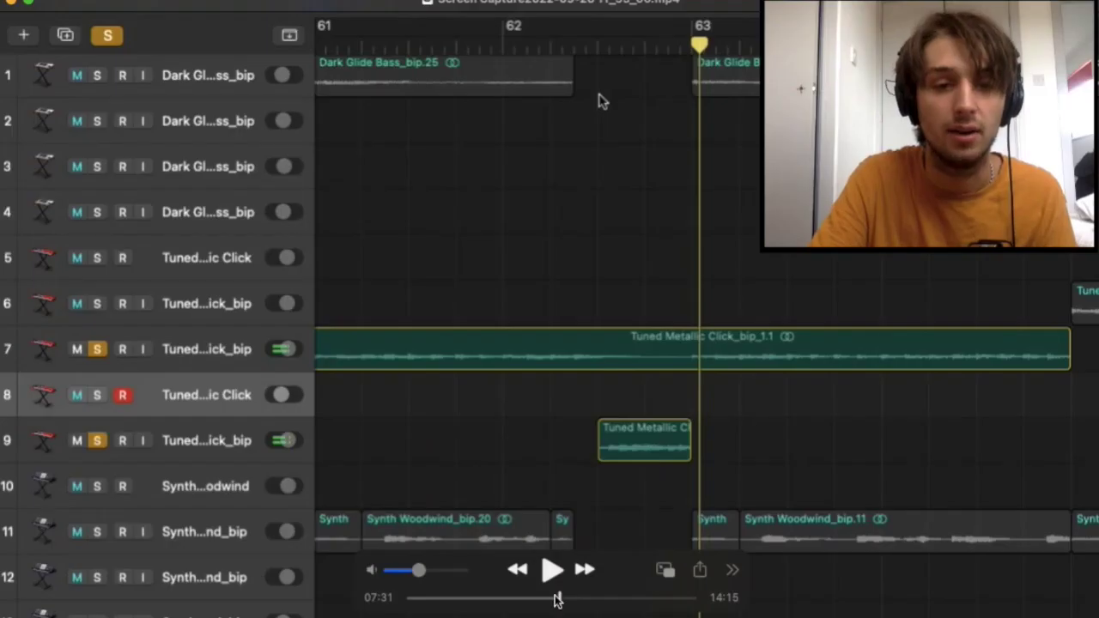
{"action": "left_click_drag", "start_coordinate": [557, 601], "coordinate": [557, 603]}
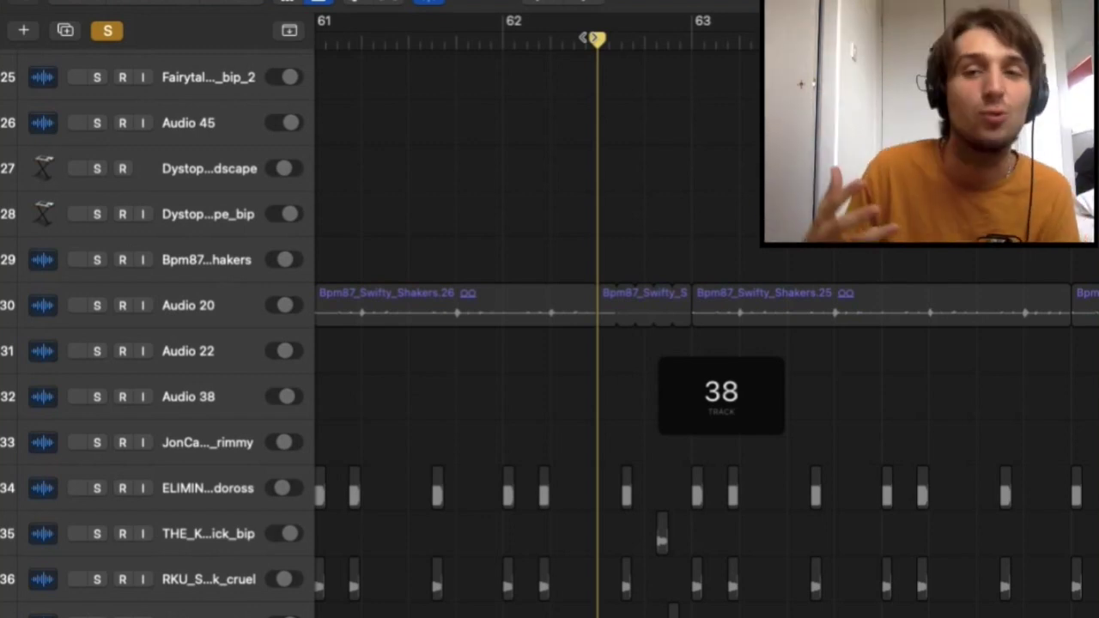
Solo the Audio 20 track and listen to its Swifty Shakers fill leading into bar 63.
{"action": "scroll", "coordinate": [269, 181], "scroll_direction": "down", "scroll_amount": 5}
{"action": "scroll", "coordinate": [269, 181], "scroll_direction": "up", "scroll_amount": 5}
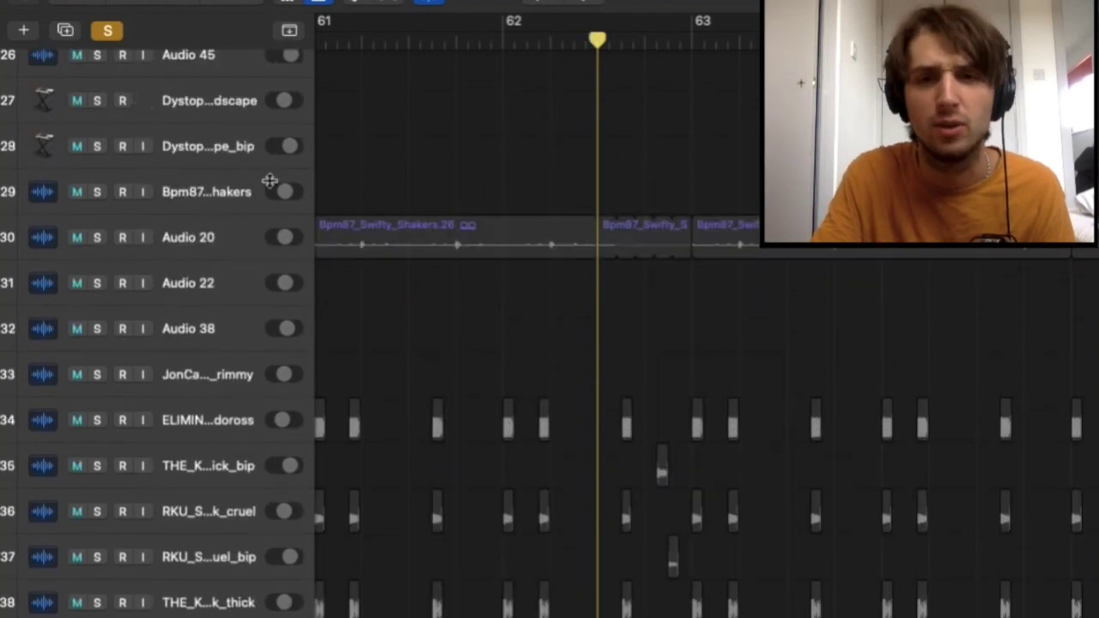
{"action": "left_click", "coordinate": [97, 237]}
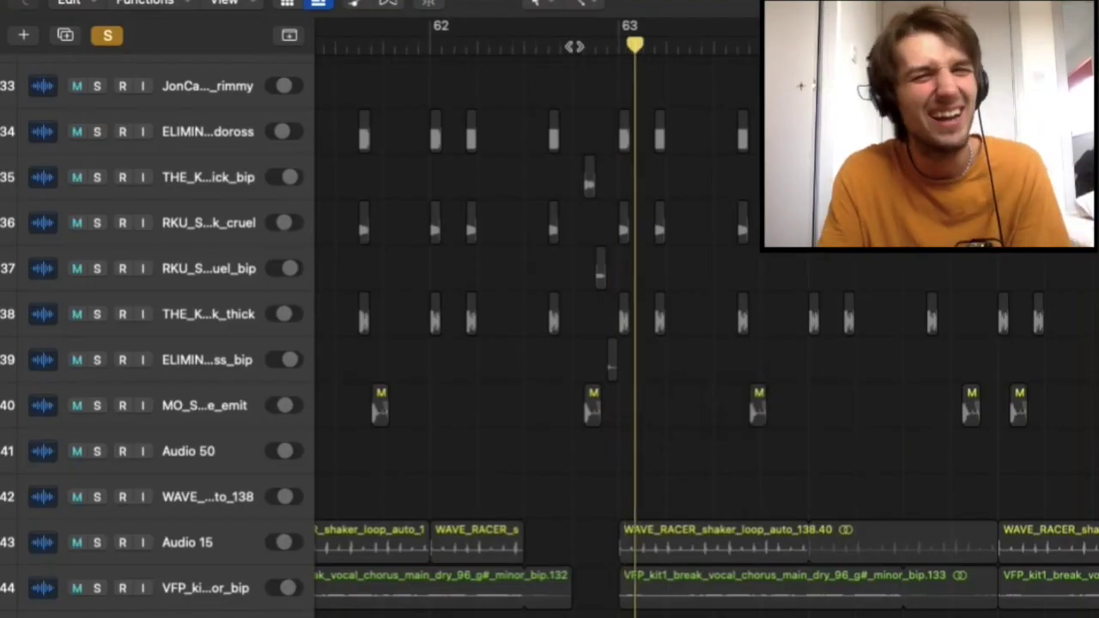
Solo the THE_K…ick_bip, RKU_S…uel_bip and ELIMIN…ss_bip tracks and examine their short drum fill leading into bar 63.
{"action": "left_click", "coordinate": [573, 43]}
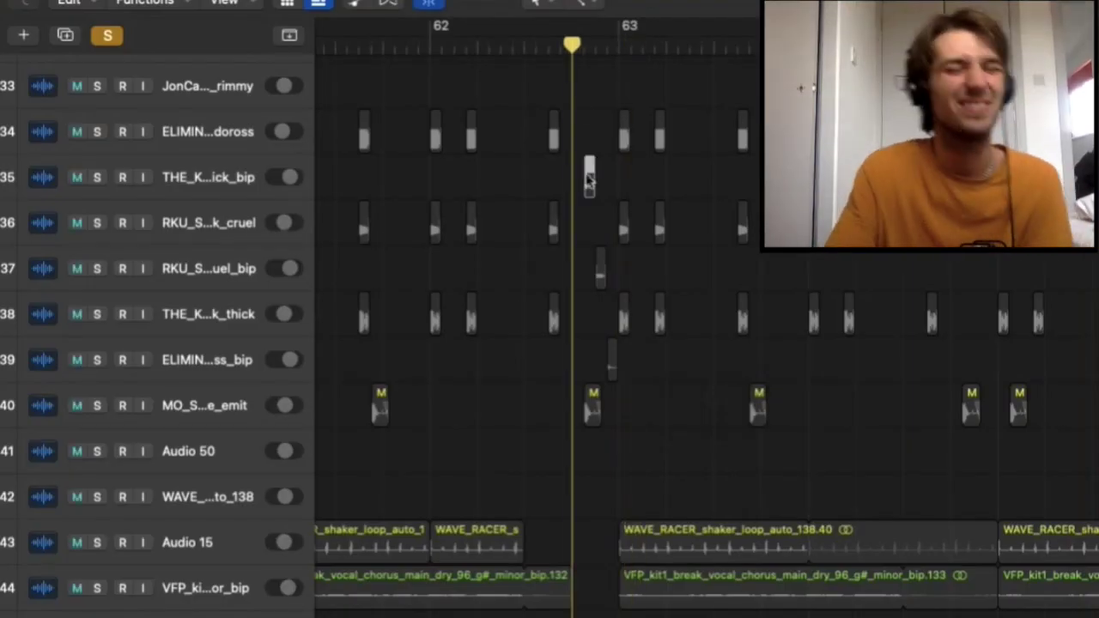
{"action": "left_click", "coordinate": [589, 178]}
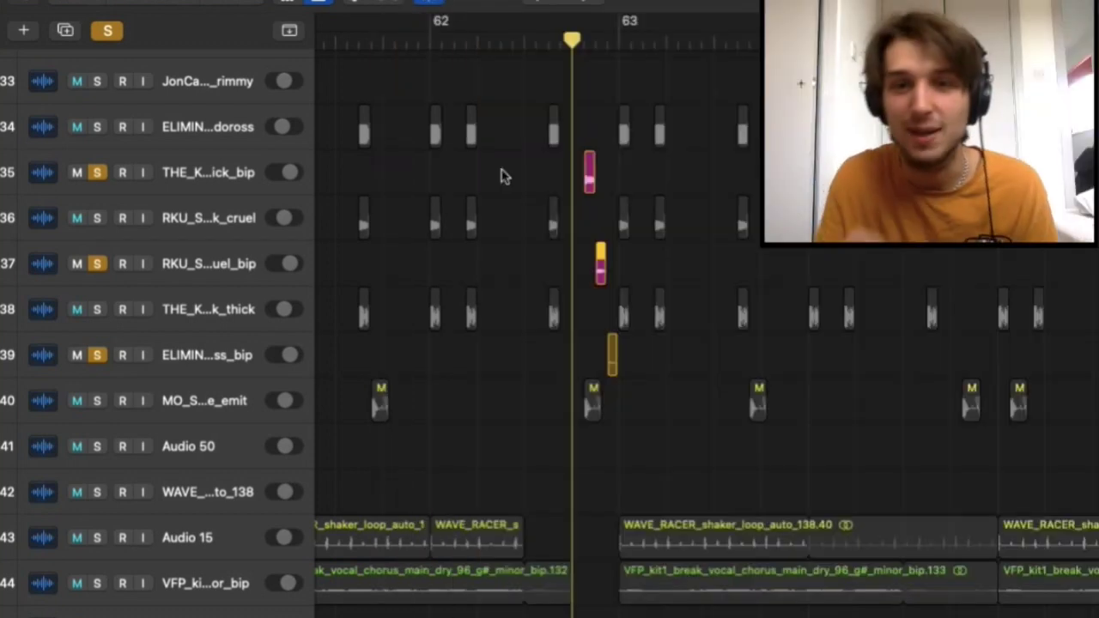
{"action": "left_click", "coordinate": [205, 171]}
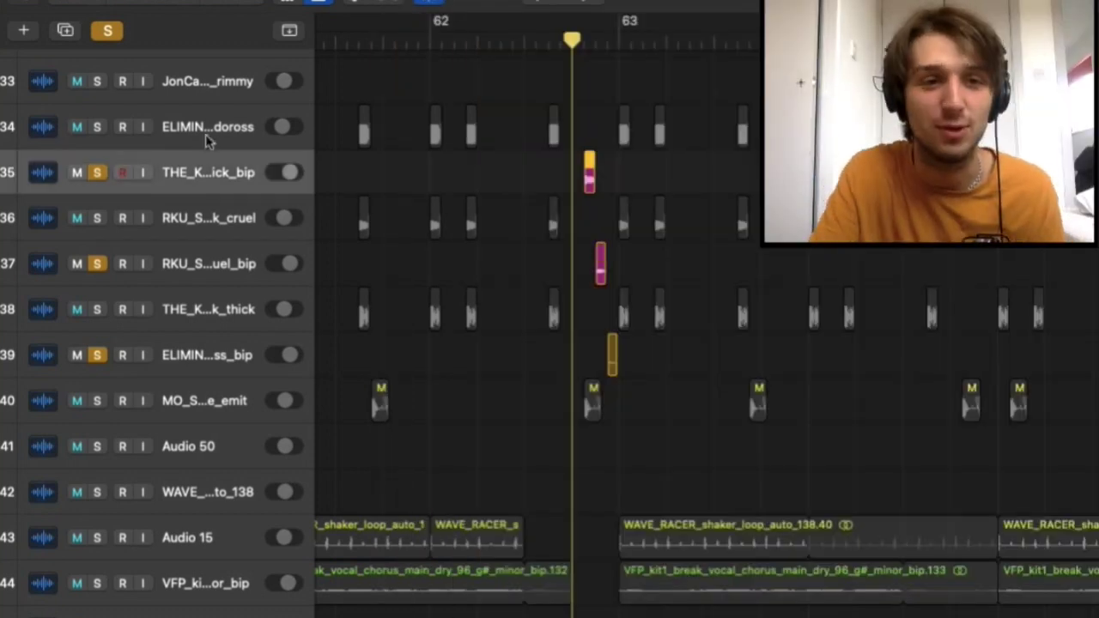
{"action": "left_click", "coordinate": [205, 215]}
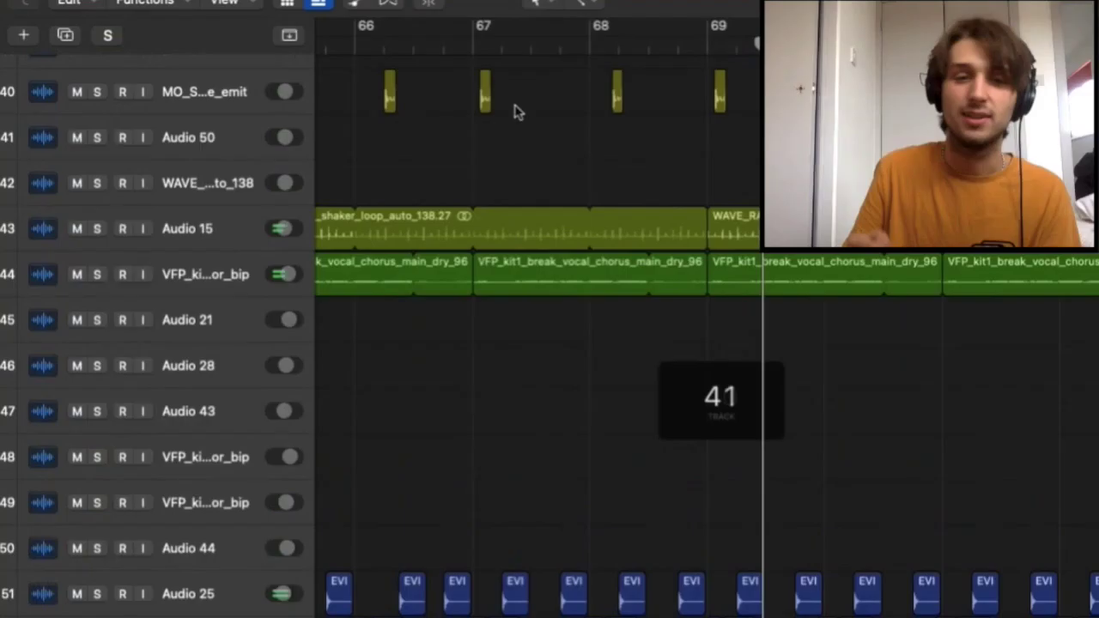
Listen to the full mix with no tracks soloed from bar 66 through to bar 73.
{"action": "scroll", "coordinate": [516, 111], "scroll_direction": "up", "scroll_amount": 2}
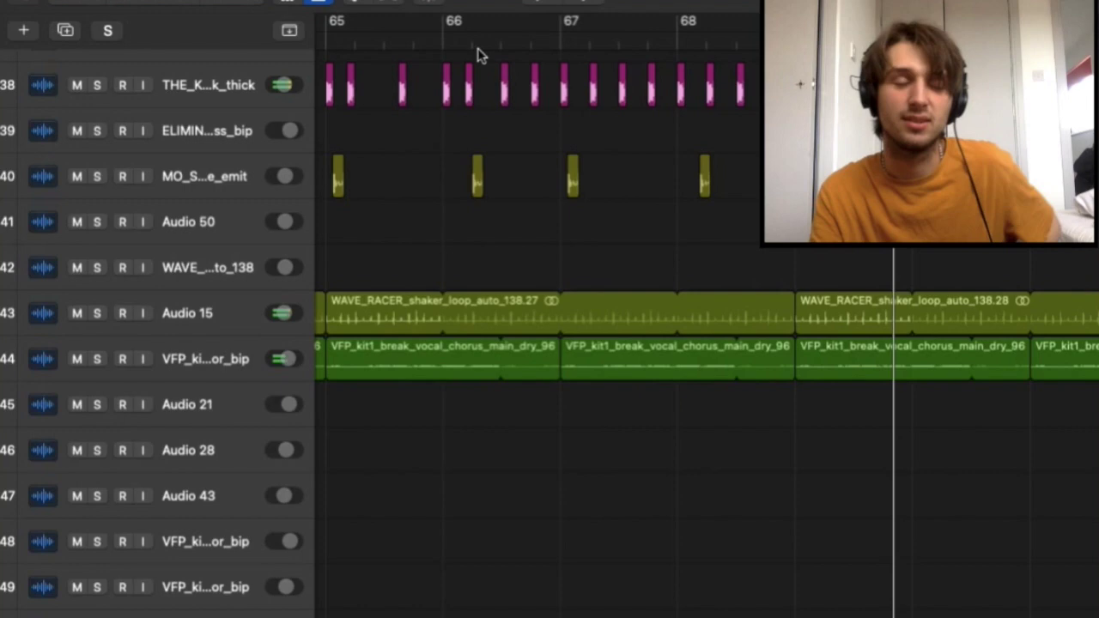
{"action": "left_click", "coordinate": [455, 40]}
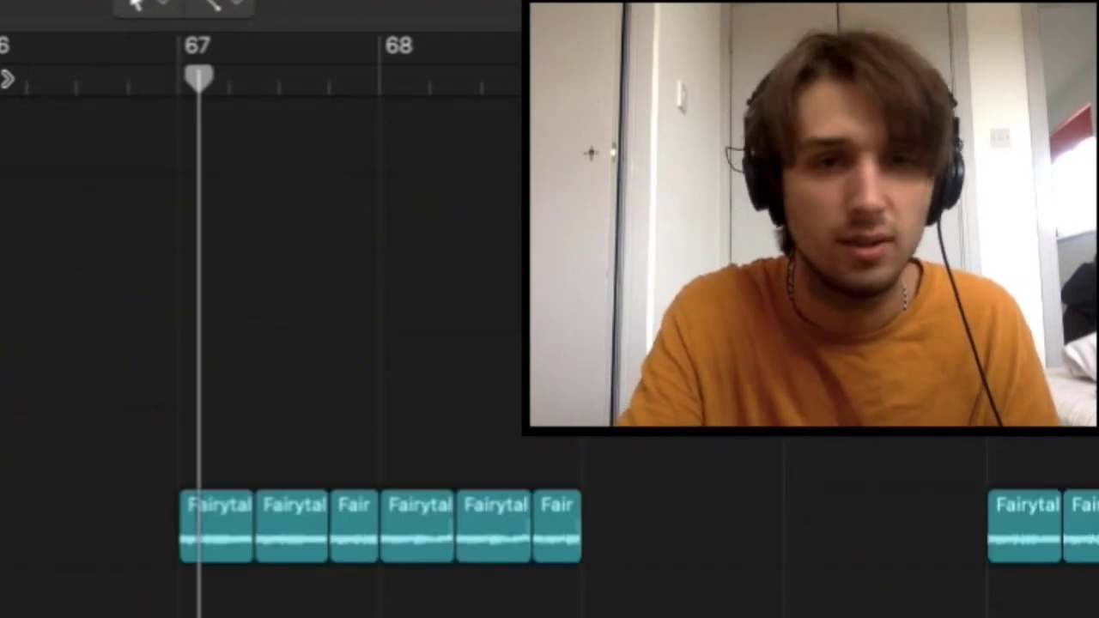
{"action": "scroll", "coordinate": [194, 197], "scroll_direction": "up", "scroll_amount": 4}
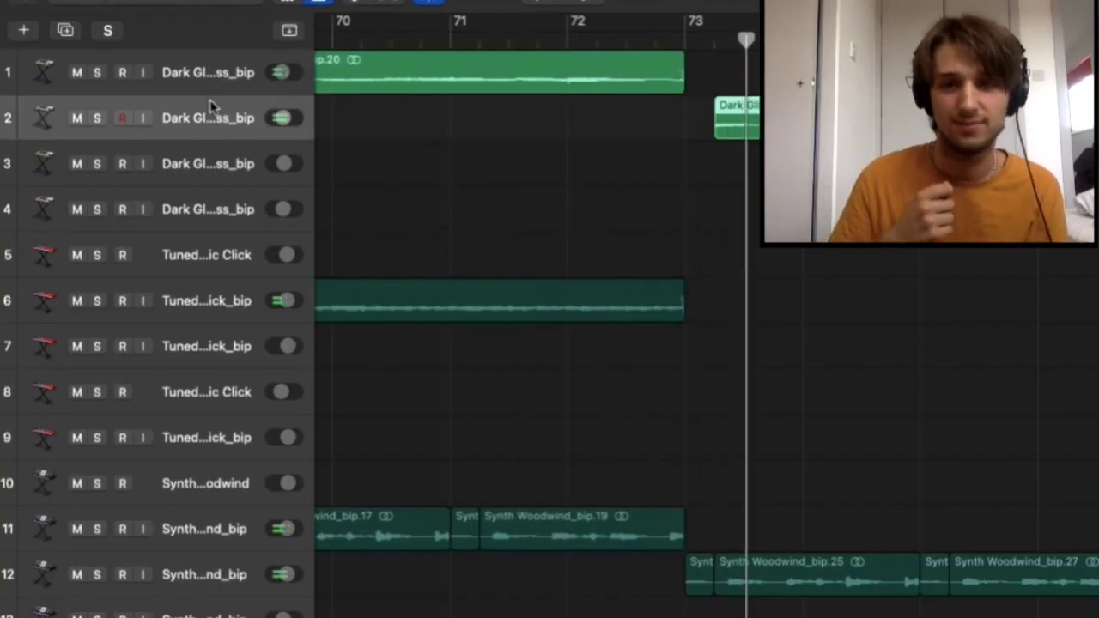
{"action": "key", "text": "space"}
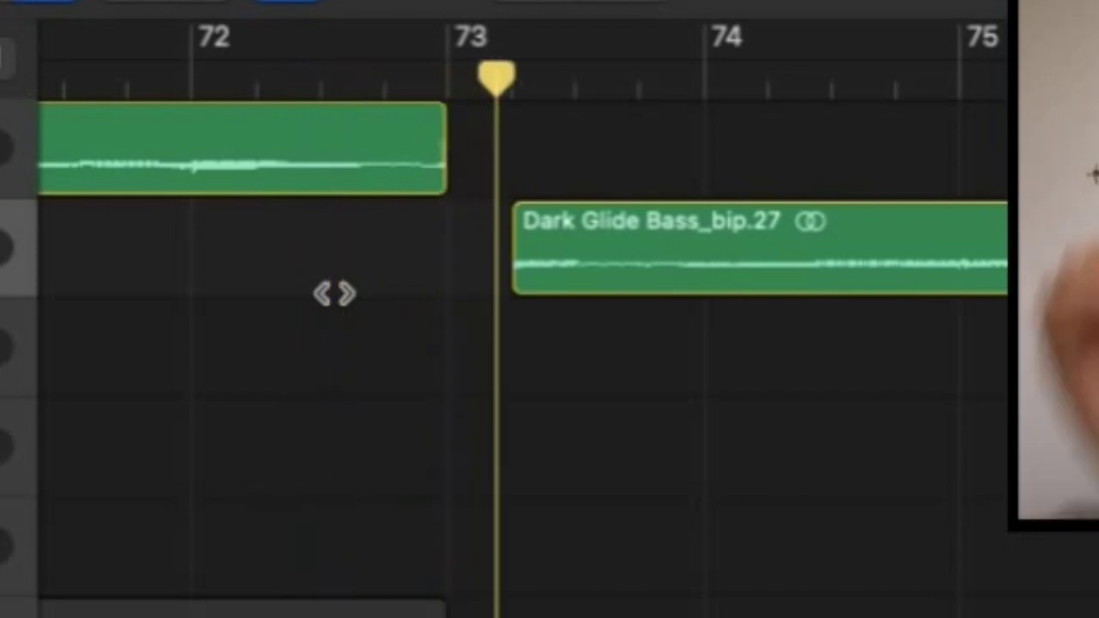
Listen to the VFP_ki…or_bip, Audio 21 and Audio 28 vocal chops soloed together from bar 73 into bar 74.
{"action": "scroll", "coordinate": [335, 294], "scroll_direction": "down", "scroll_amount": 5}
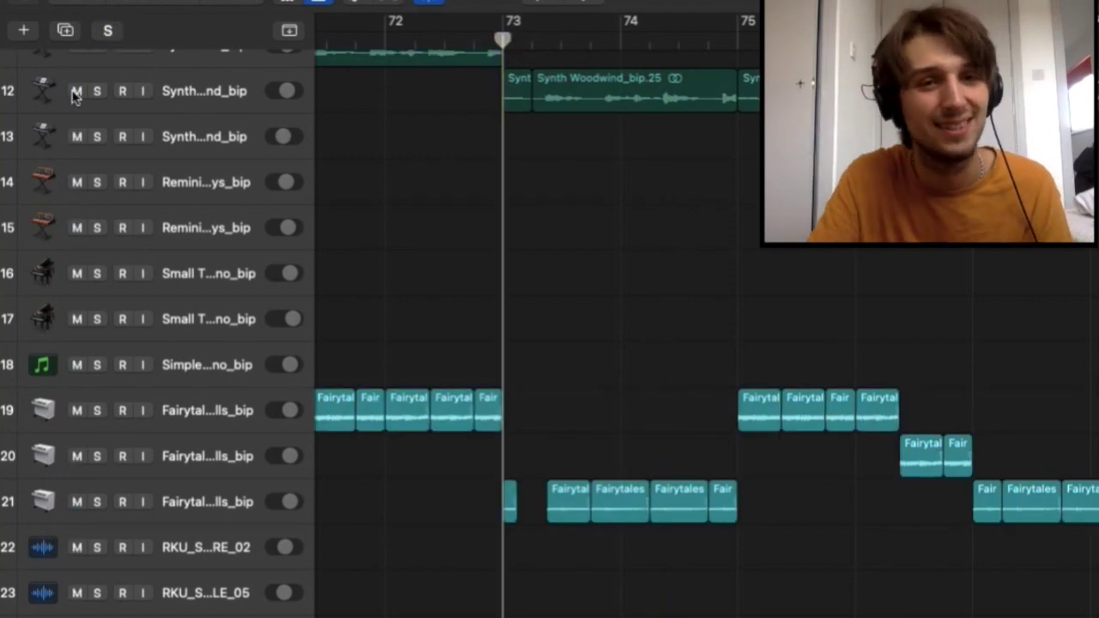
{"action": "scroll", "coordinate": [419, 250], "scroll_direction": "down", "scroll_amount": 10}
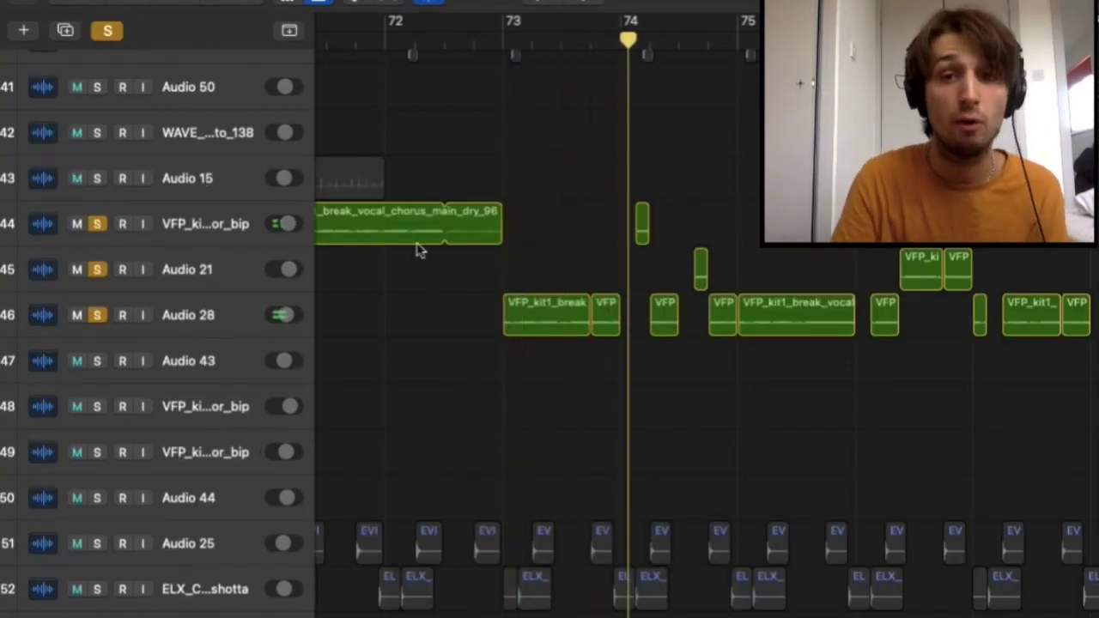
{"action": "scroll", "coordinate": [418, 249], "scroll_direction": "right", "scroll_amount": 5}
{"action": "scroll", "coordinate": [498, 235], "scroll_direction": "left", "scroll_amount": 2}
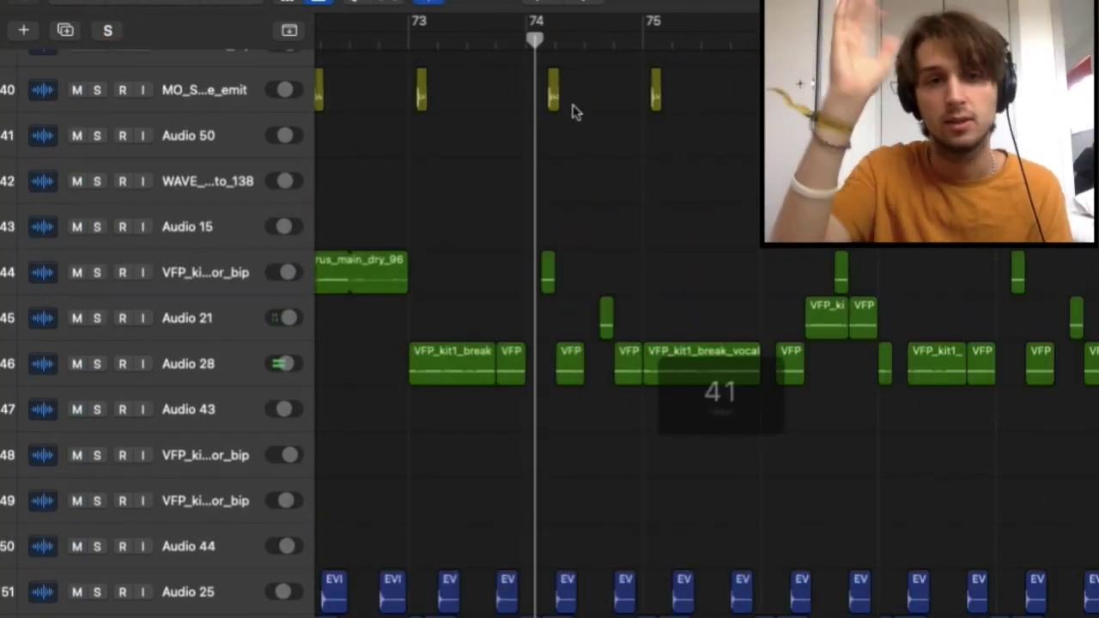
Play the full mix from bar 74 and follow the drum, Swifty Shakers, Fairytales and Synth Woodwind regions past bar 77.
{"action": "scroll", "coordinate": [576, 112], "scroll_direction": "up", "scroll_amount": 5}
{"action": "scroll", "coordinate": [576, 111], "scroll_direction": "right", "scroll_amount": 5}
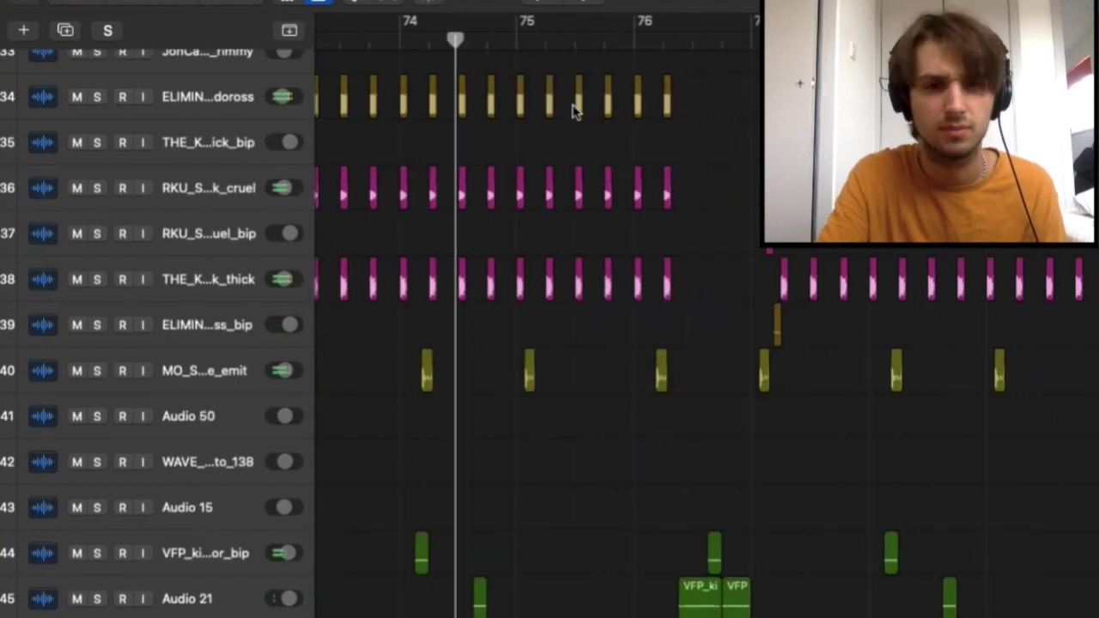
{"action": "scroll", "coordinate": [591, 192], "scroll_direction": "up", "scroll_amount": 4}
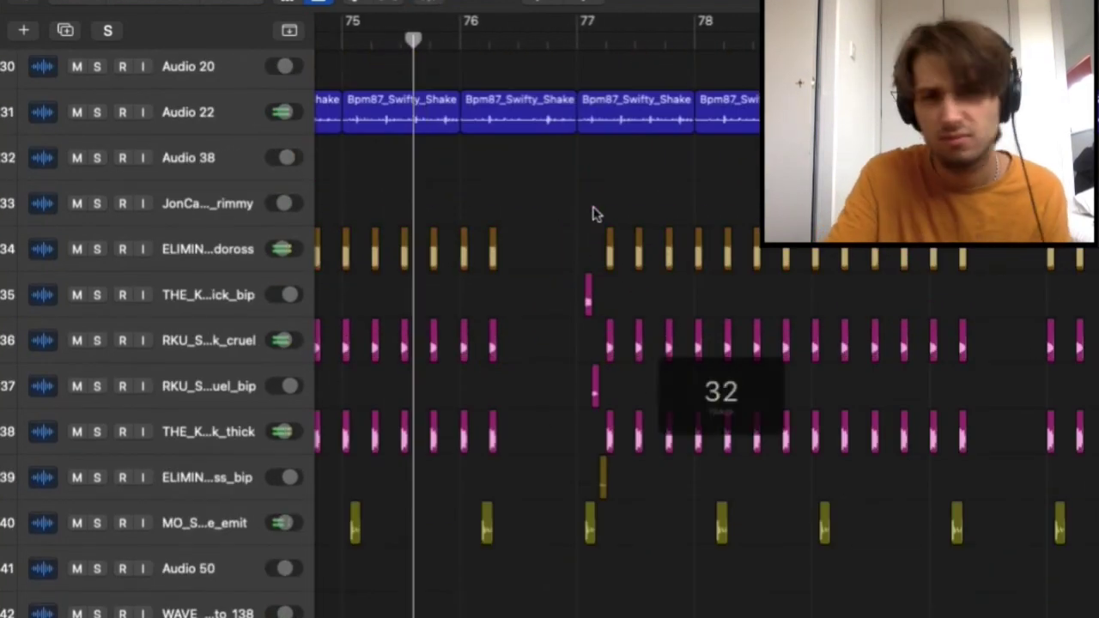
{"action": "scroll", "coordinate": [564, 336], "scroll_direction": "up", "scroll_amount": 14}
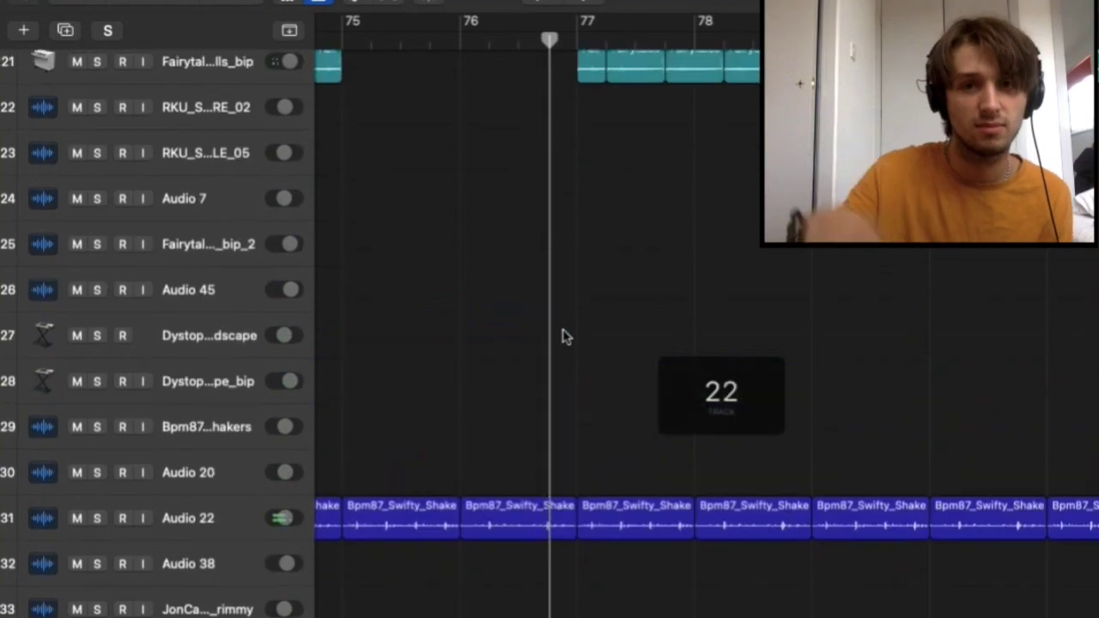
{"action": "scroll", "coordinate": [564, 336], "scroll_direction": "up", "scroll_amount": 4}
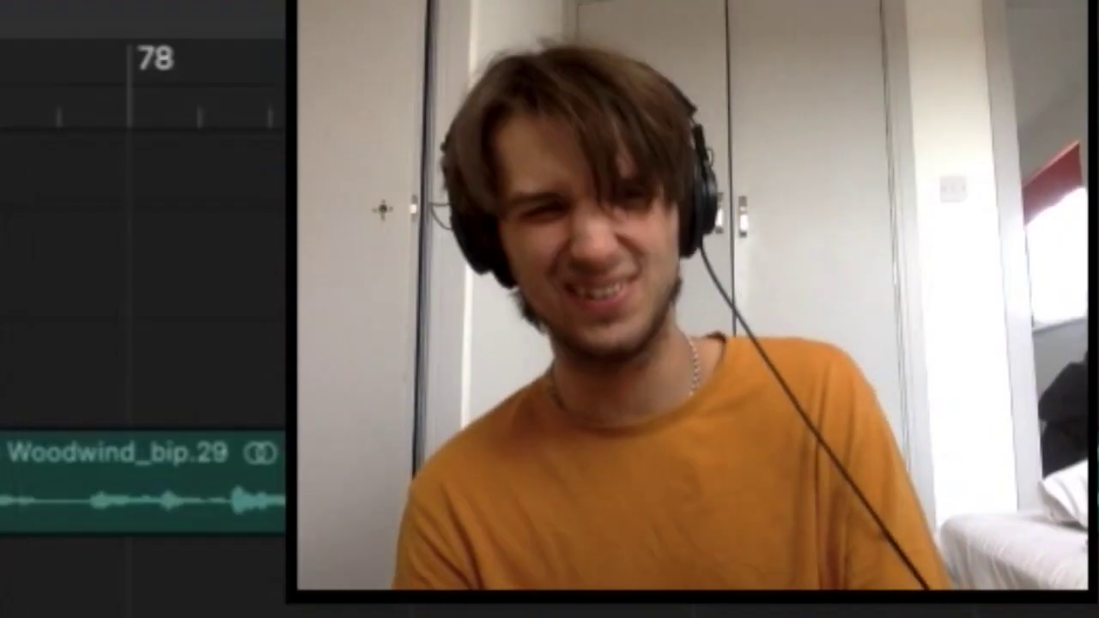
{"action": "scroll", "coordinate": [564, 336], "scroll_direction": "up", "scroll_amount": 3}
{"action": "scroll", "coordinate": [142, 369], "scroll_direction": "down", "scroll_amount": 2}
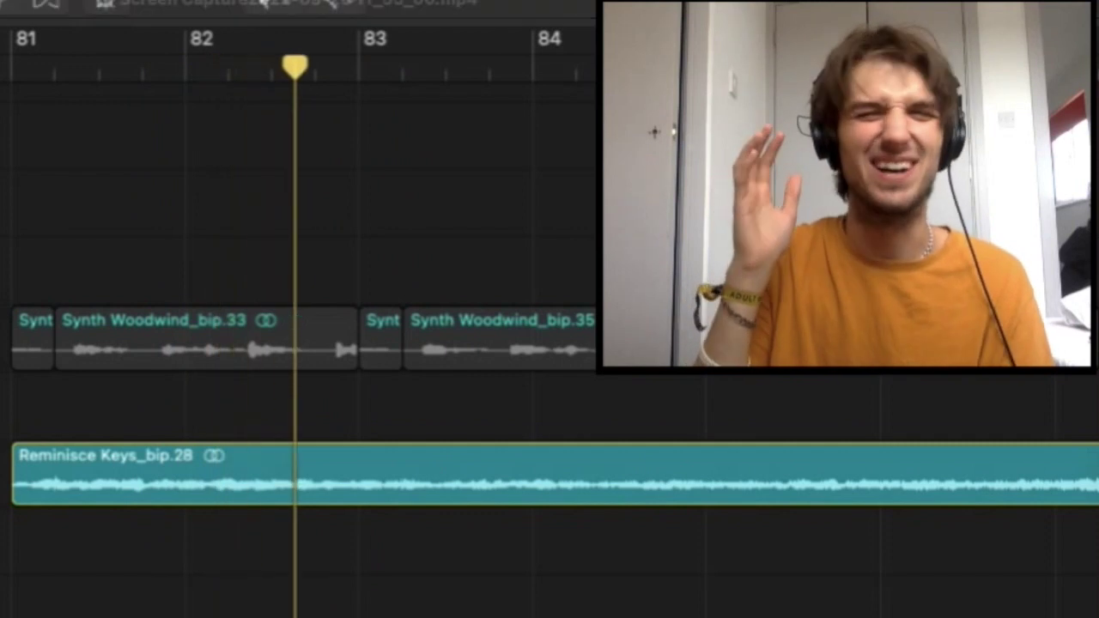
Listen to the Reminisce Keys_bip and Synth Woodwind_bip tracks soloed together across bars 82 to 86.
{"action": "scroll", "coordinate": [167, 390], "scroll_direction": "right", "scroll_amount": 3}
{"action": "scroll", "coordinate": [167, 389], "scroll_direction": "left", "scroll_amount": 3}
{"action": "scroll", "coordinate": [167, 390], "scroll_direction": "right", "scroll_amount": 5}
{"action": "scroll", "coordinate": [167, 390], "scroll_direction": "down", "scroll_amount": 2}
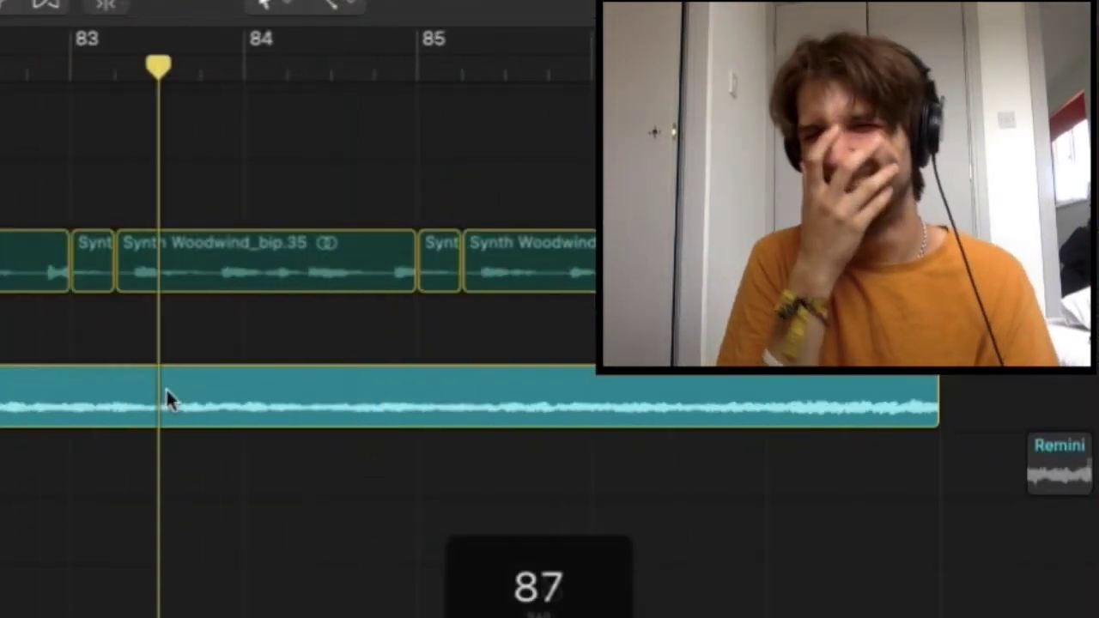
{"action": "scroll", "coordinate": [166, 388], "scroll_direction": "right", "scroll_amount": 5}
{"action": "scroll", "coordinate": [167, 390], "scroll_direction": "down", "scroll_amount": 5}
{"action": "scroll", "coordinate": [167, 390], "scroll_direction": "down", "scroll_amount": 10}
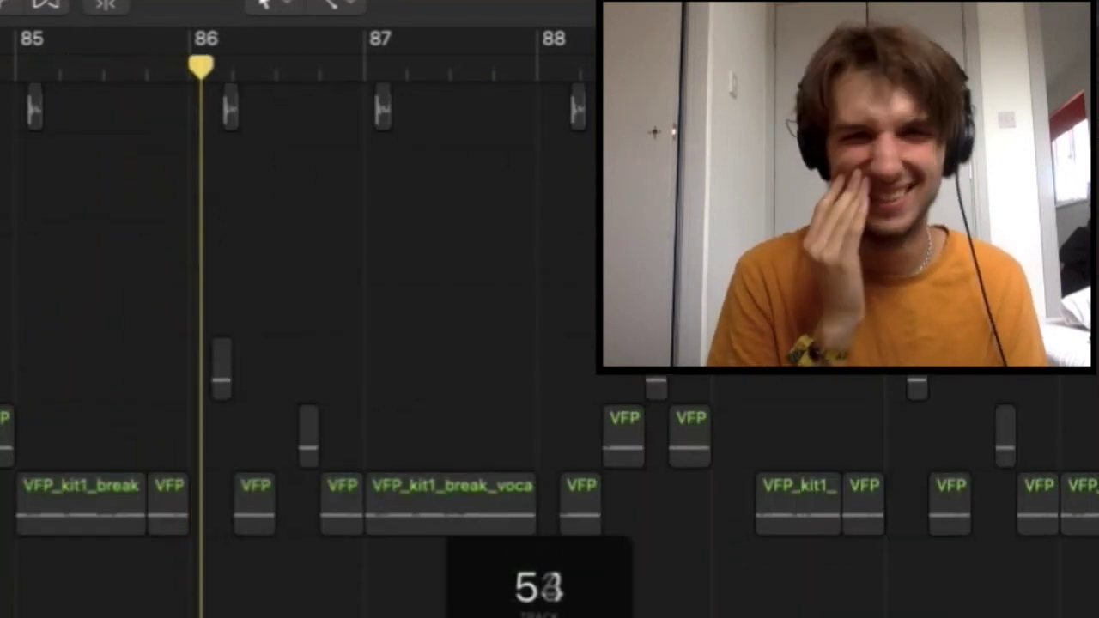
Play the full mix from bar 86 and examine the drum fill and shaker regions around bars 88 and 89.
{"action": "scroll", "coordinate": [184, 287], "scroll_direction": "up", "scroll_amount": 8}
{"action": "scroll", "coordinate": [185, 288], "scroll_direction": "right", "scroll_amount": 4}
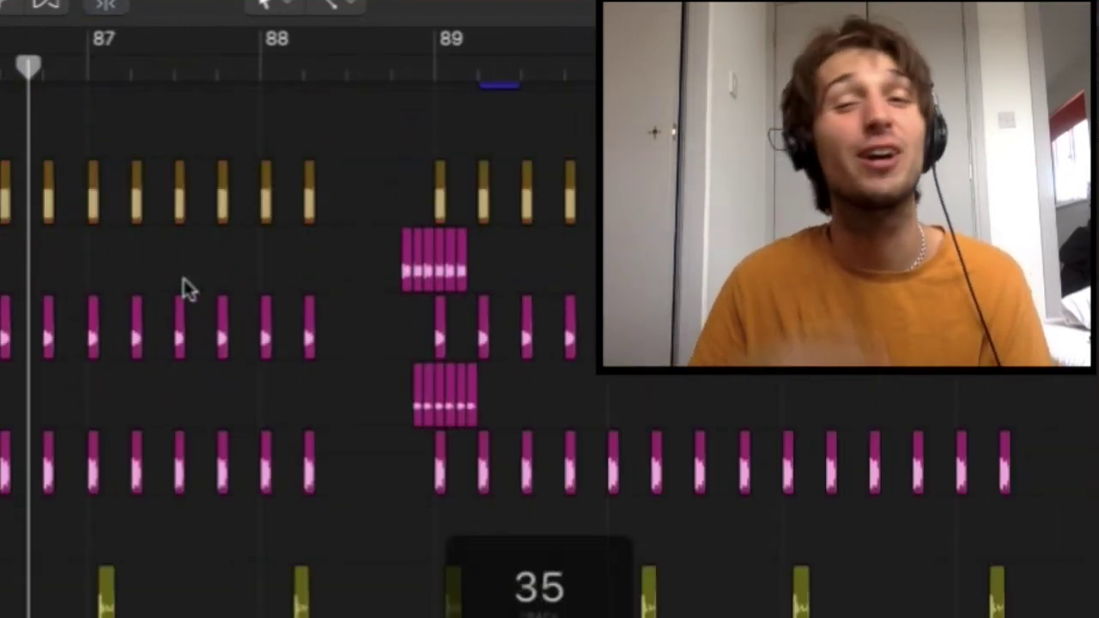
{"action": "scroll", "coordinate": [183, 289], "scroll_direction": "up", "scroll_amount": 5}
{"action": "scroll", "coordinate": [183, 288], "scroll_direction": "right", "scroll_amount": 3}
{"action": "scroll", "coordinate": [118, 335], "scroll_direction": "up", "scroll_amount": 4}
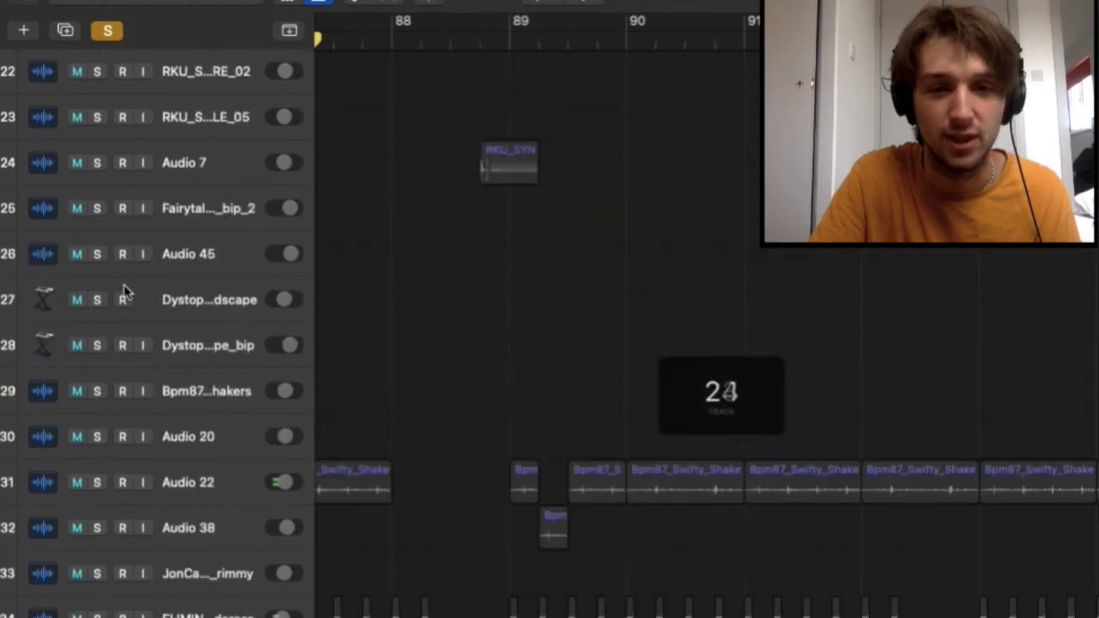
Solo the tracks holding the short Dark Glide Bass, Synth Woodwind and Reminisce Keys regions in bar 88.
{"action": "scroll", "coordinate": [125, 292], "scroll_direction": "up", "scroll_amount": 3}
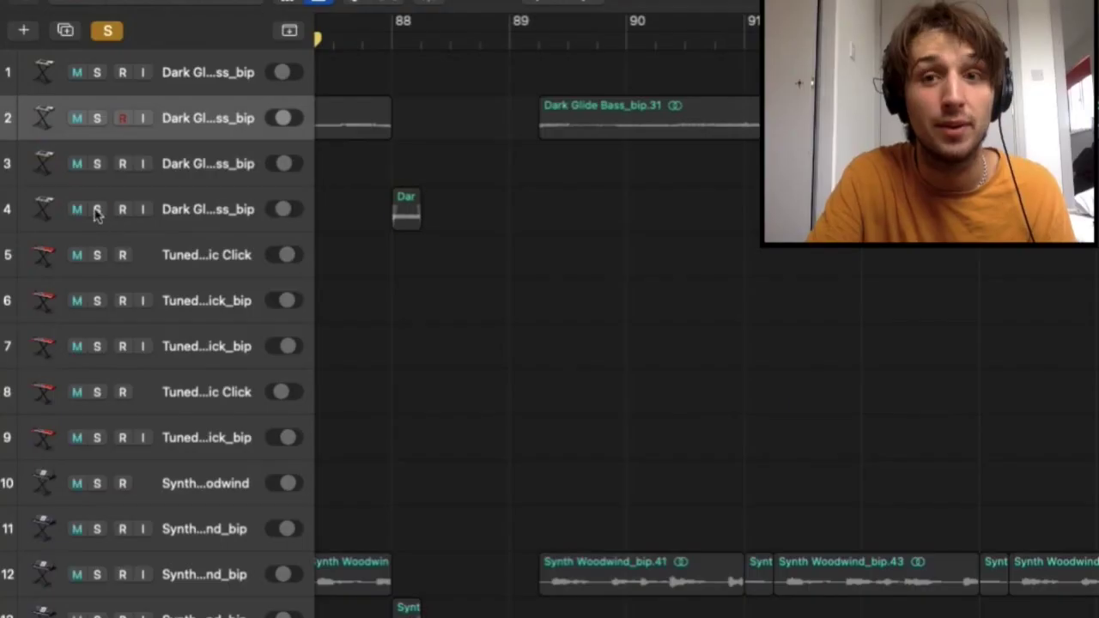
{"action": "left_click", "coordinate": [97, 210]}
{"action": "scroll", "coordinate": [297, 498], "scroll_direction": "down", "scroll_amount": 4}
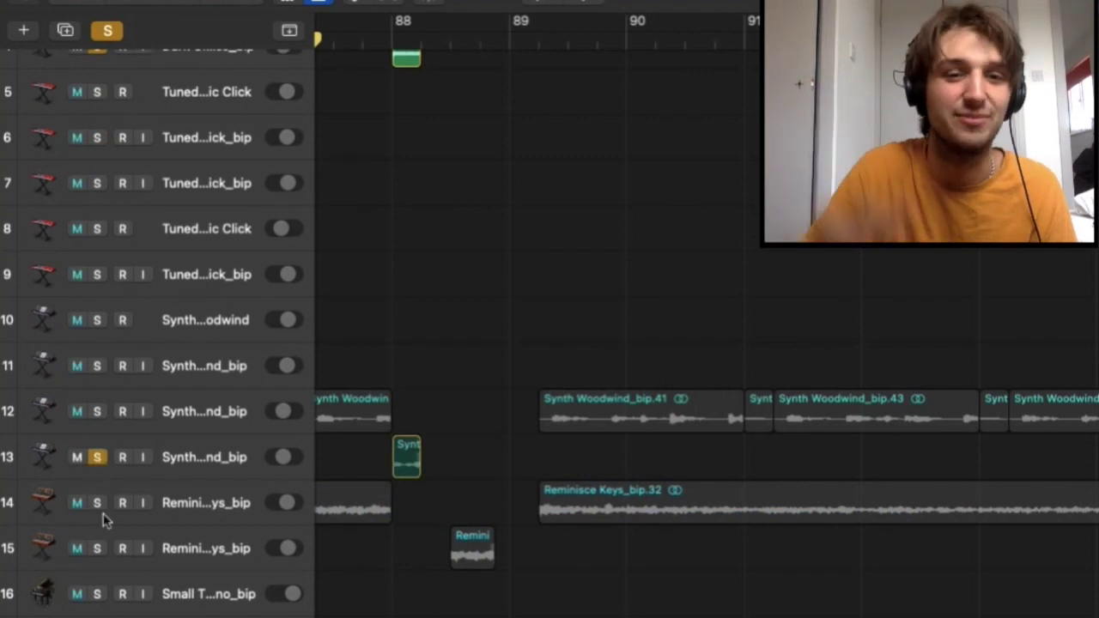
{"action": "left_click", "coordinate": [97, 549]}
{"action": "scroll", "coordinate": [432, 104], "scroll_direction": "down", "scroll_amount": 2}
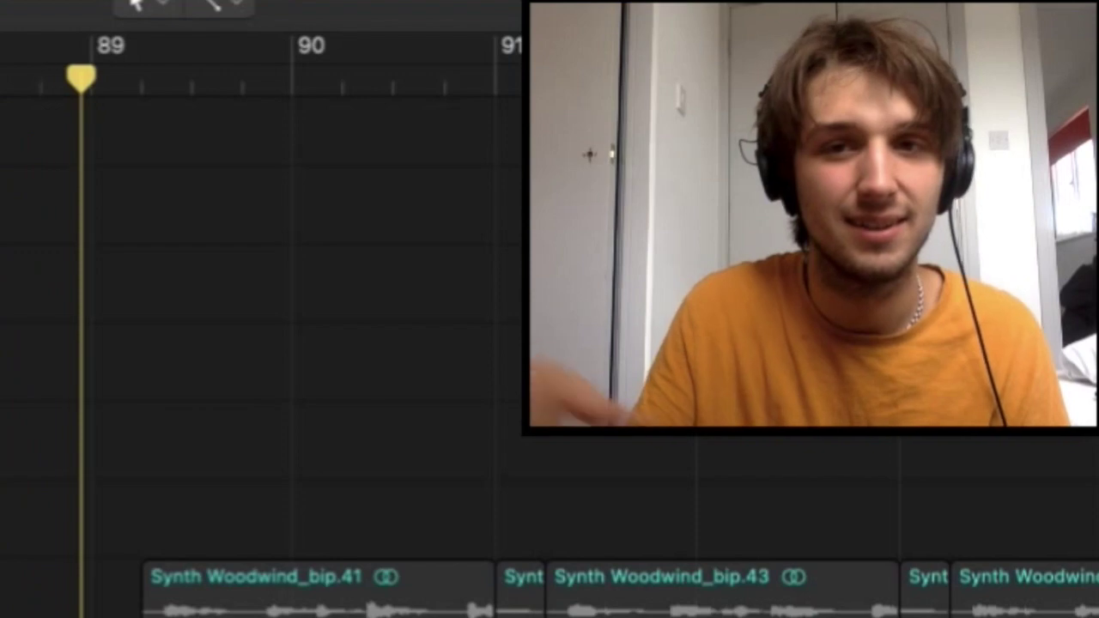
Set the cycle range from bar 88 to bar 89 and loop the soloed bass, synth and drum fill tracks.
{"action": "left_click_drag", "start_coordinate": [0, 53], "coordinate": [95, 55]}
{"action": "key", "text": "space"}
{"action": "scroll", "coordinate": [25, 207], "scroll_direction": "up", "scroll_amount": 6}
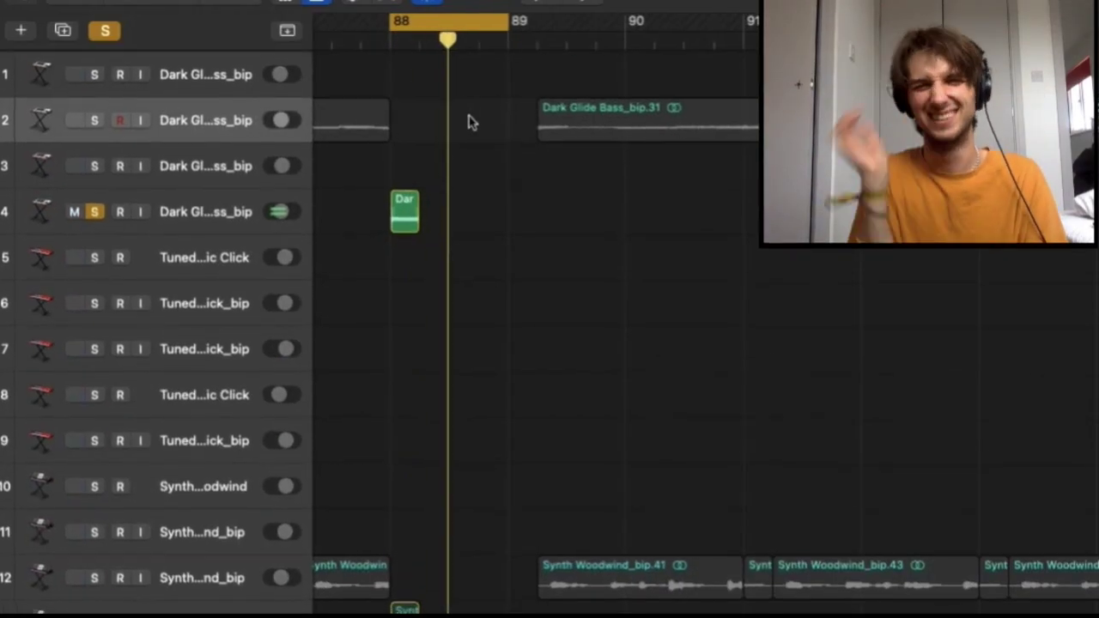
{"action": "scroll", "coordinate": [468, 120], "scroll_direction": "down", "scroll_amount": 15}
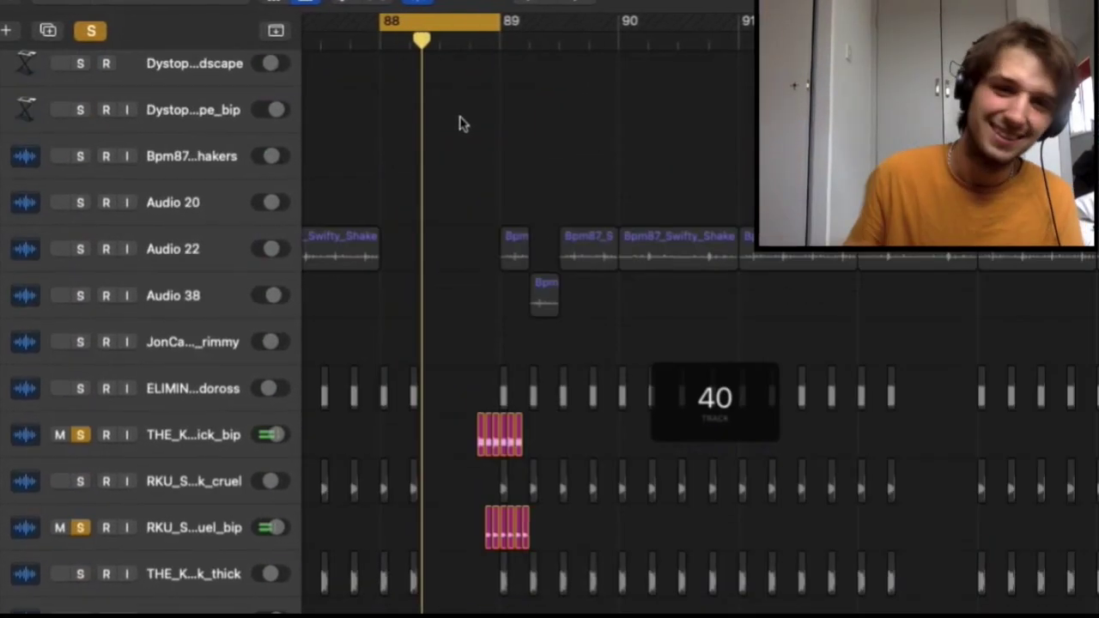
Add the MO_S…e_emit drum track and the Audio 21 vocal chop track to the solo in the bar 88 loop.
{"action": "scroll", "coordinate": [69, 300], "scroll_direction": "down", "scroll_amount": 3}
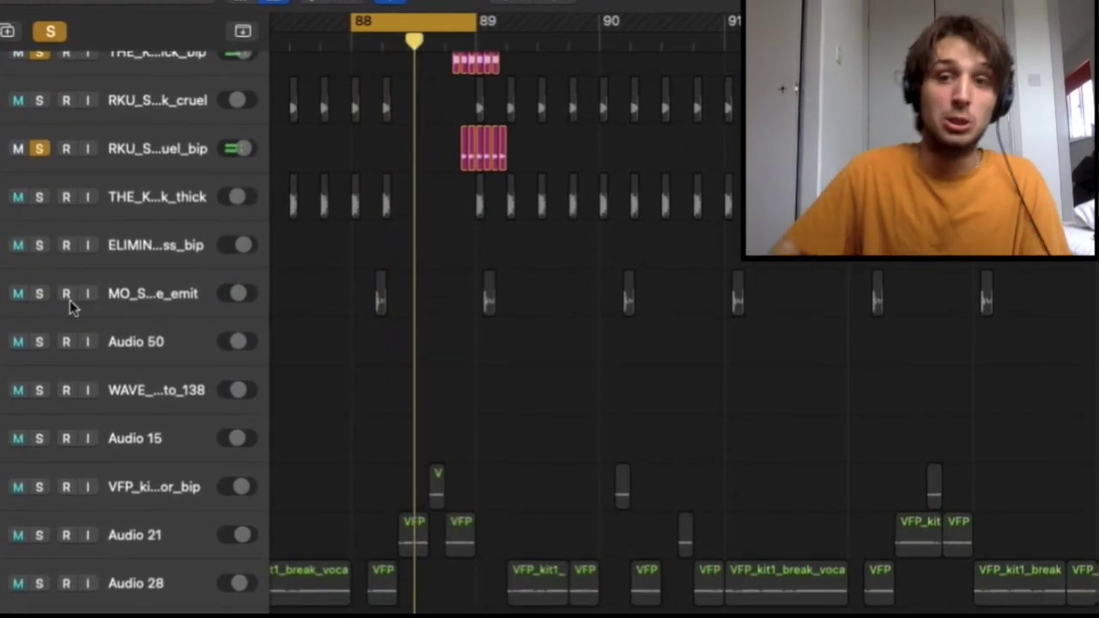
{"action": "left_click", "coordinate": [24, 298]}
{"action": "left_click", "coordinate": [25, 542]}
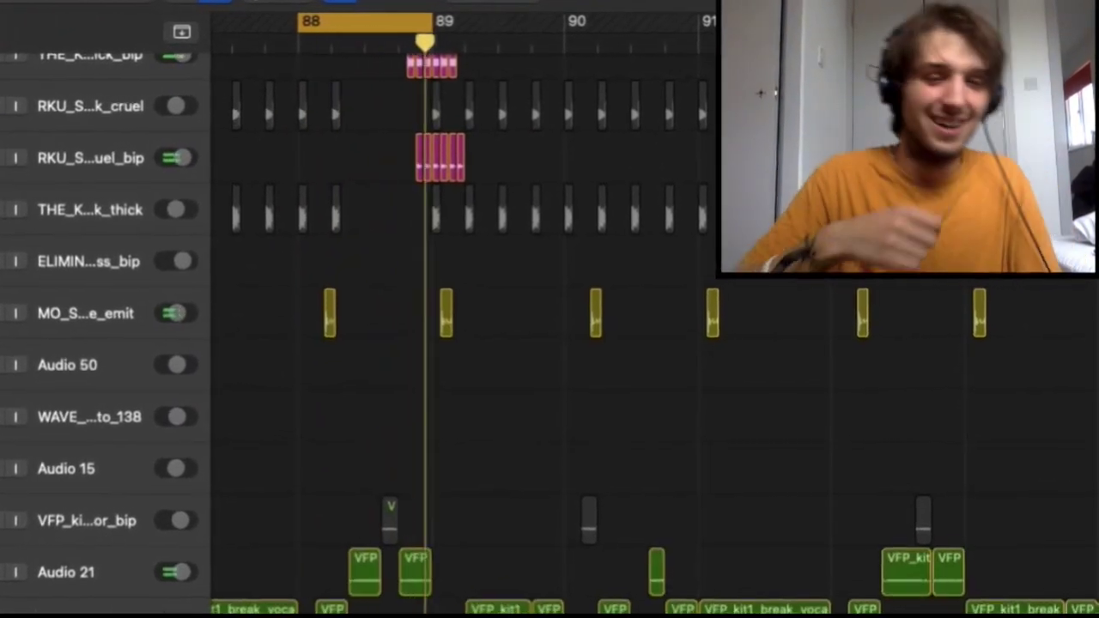
Add the Audio 25 and ELX_C…shotta tracks to the soloed bar 88 loop.
{"action": "scroll", "coordinate": [214, 459], "scroll_direction": "down", "scroll_amount": 10}
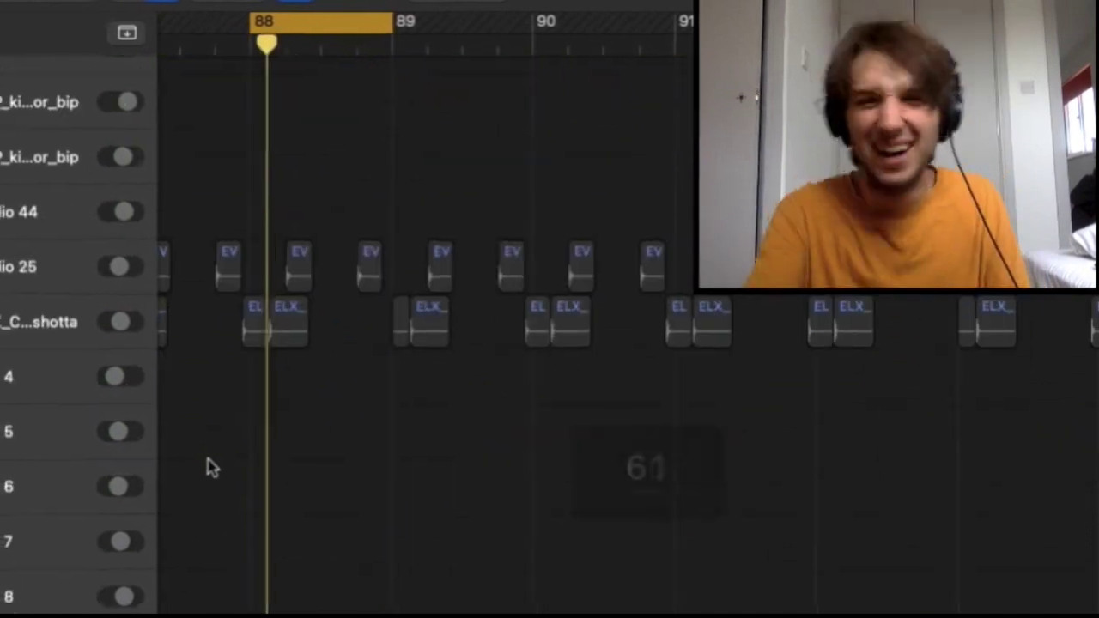
{"action": "scroll", "coordinate": [161, 434], "scroll_direction": "up", "scroll_amount": 2}
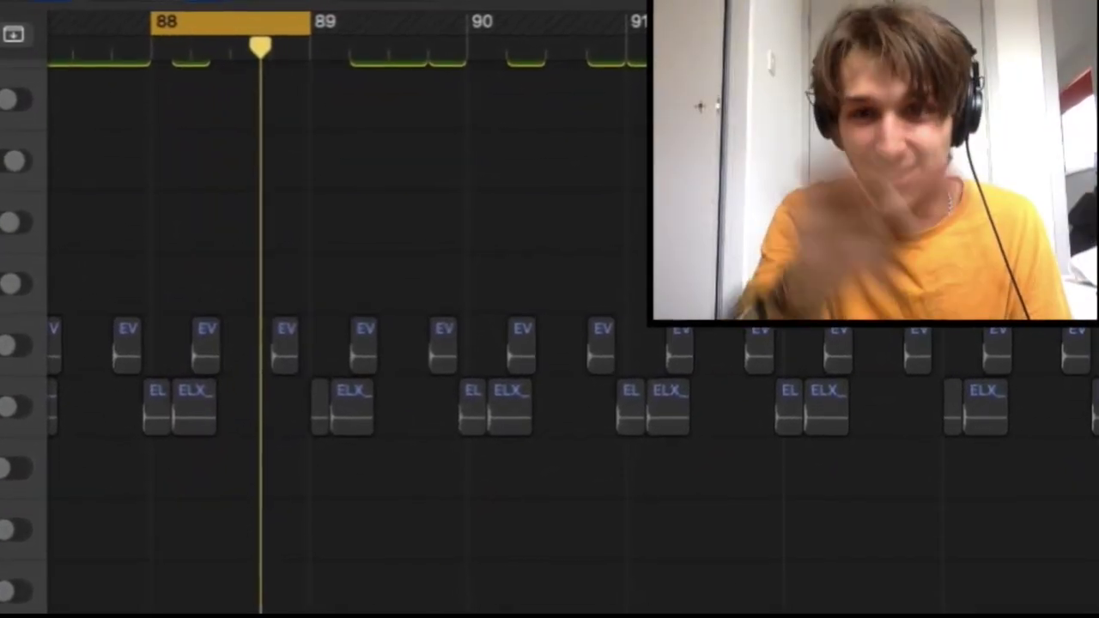
{"action": "key", "text": "s"}
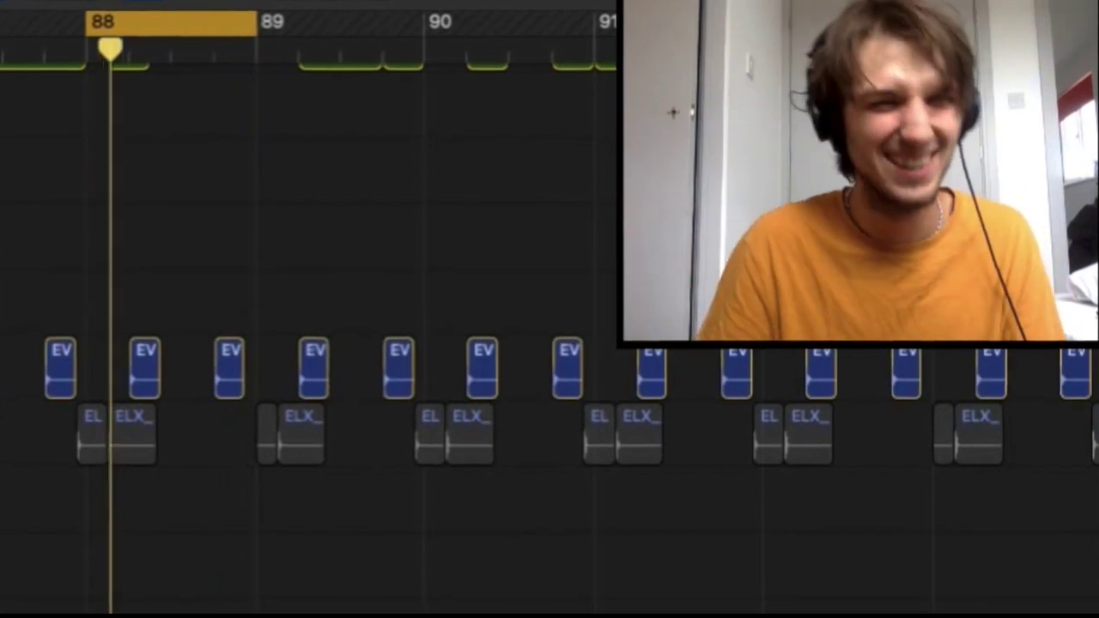
{"action": "key", "text": "s"}
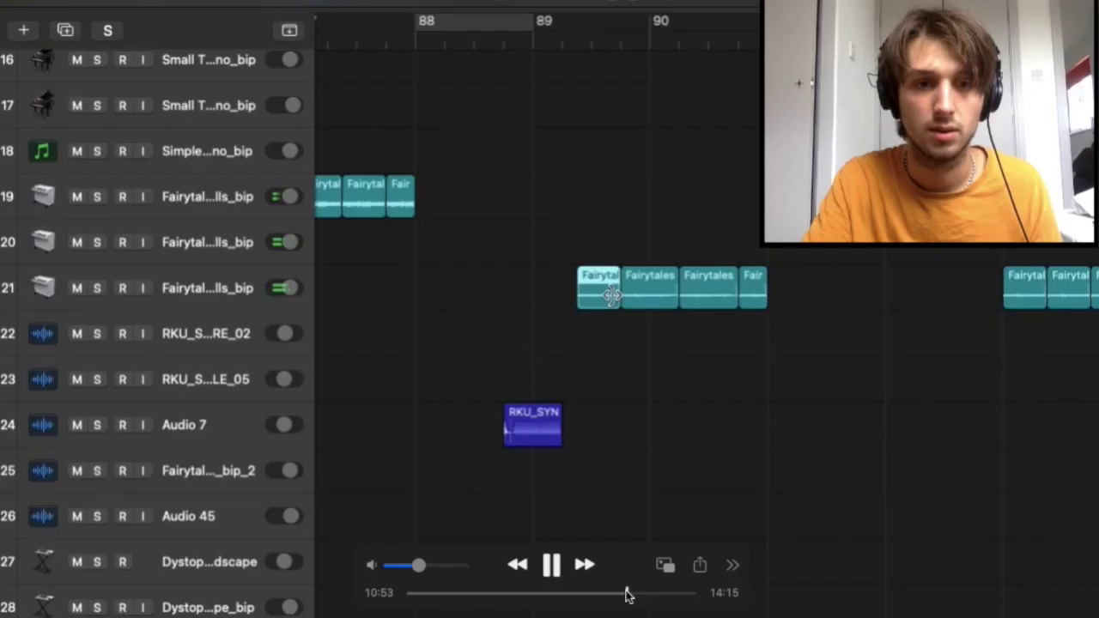
Review the unsoloed synth, shaker, drum and vocal regions around bar 88 and listen to the full mix past bar 89.
{"action": "left_click_drag", "start_coordinate": [619, 294], "coordinate": [549, 297]}
{"action": "scroll", "coordinate": [567, 289], "scroll_direction": "down", "scroll_amount": 2}
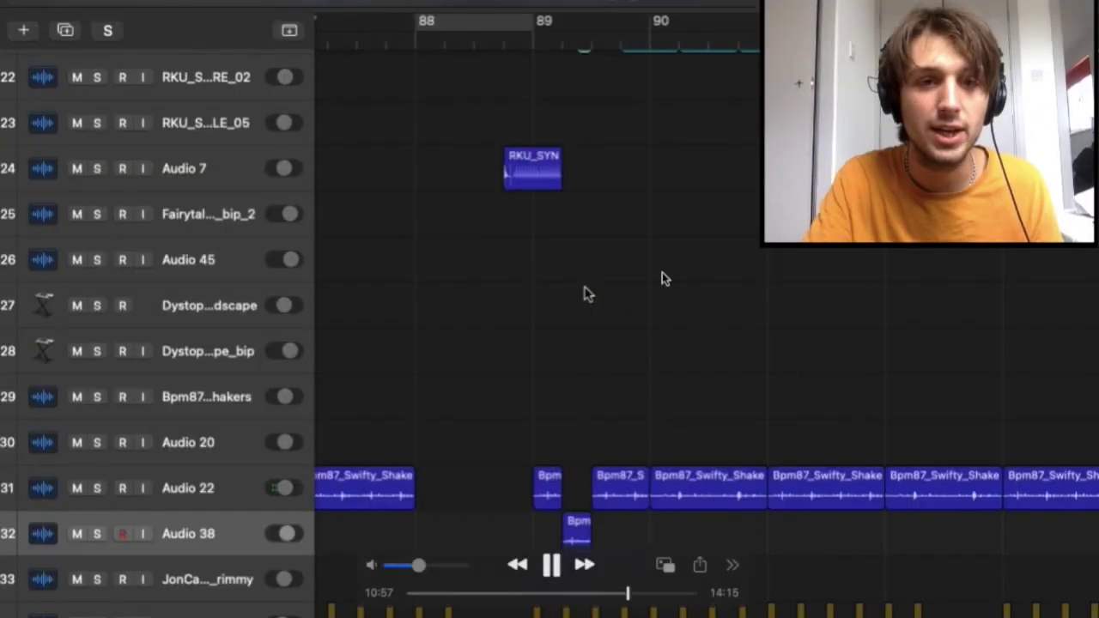
{"action": "scroll", "coordinate": [584, 294], "scroll_direction": "down", "scroll_amount": 10}
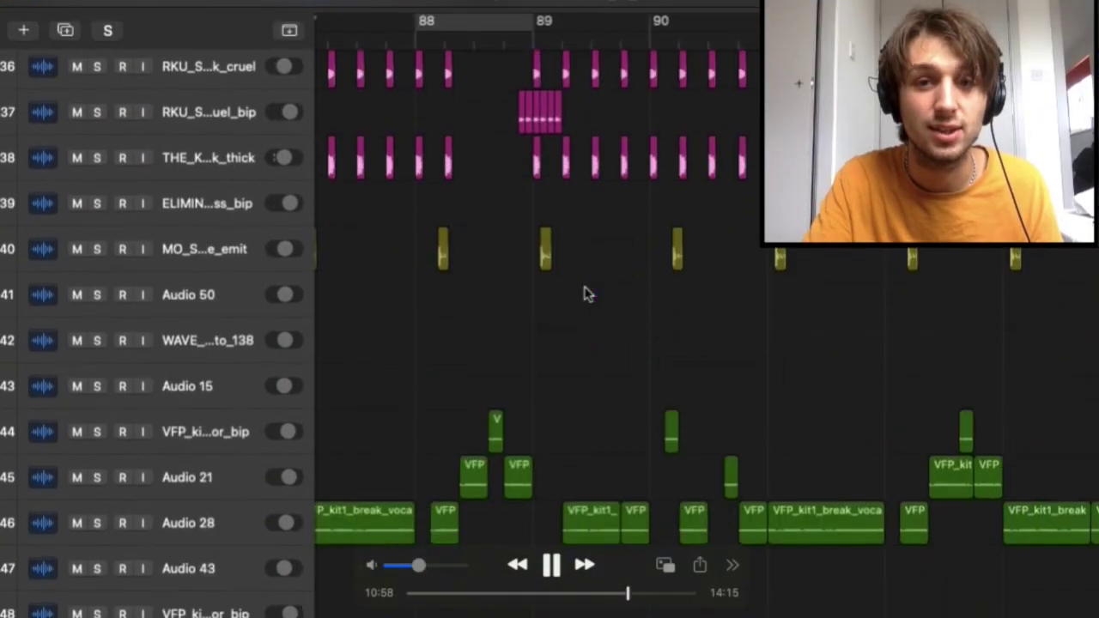
{"action": "scroll", "coordinate": [549, 327], "scroll_direction": "up", "scroll_amount": 15}
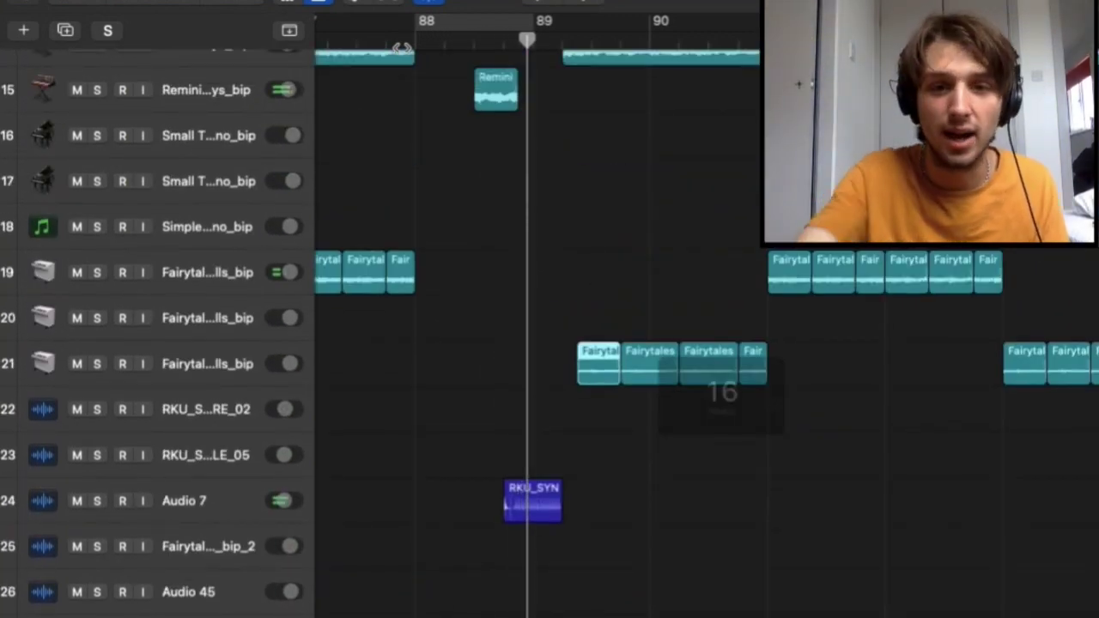
{"action": "scroll", "coordinate": [550, 327], "scroll_direction": "up", "scroll_amount": 5}
{"action": "scroll", "coordinate": [550, 327], "scroll_direction": "down", "scroll_amount": 2}
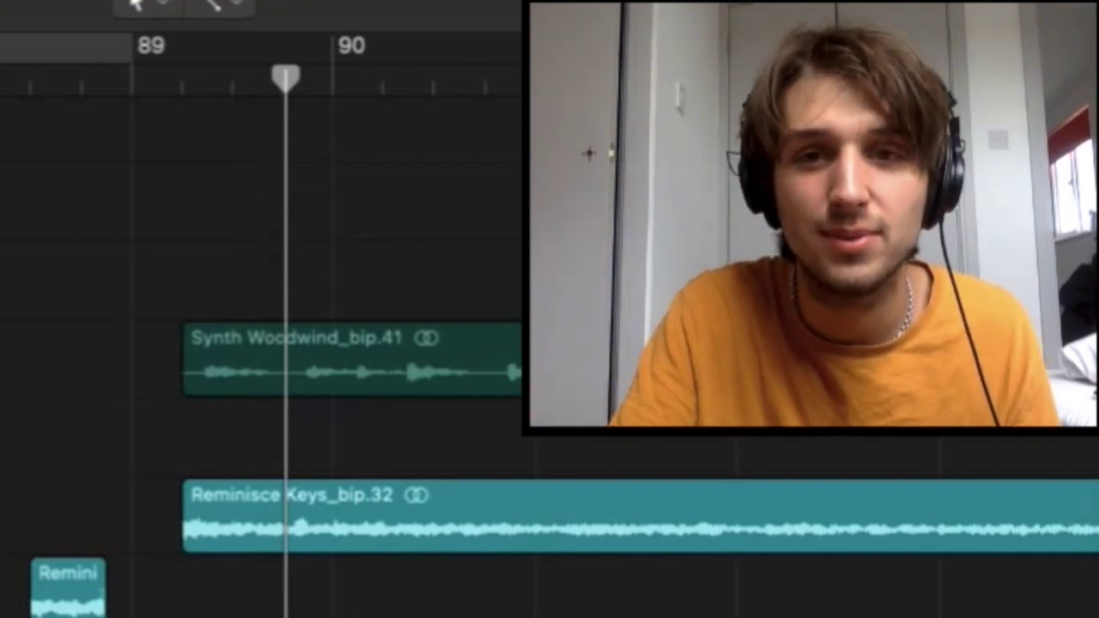
Play the full mix and review the bass, woodwind, keys and Fairytales Bells regions from bar 88 through bar 98.
{"action": "key", "text": "space"}
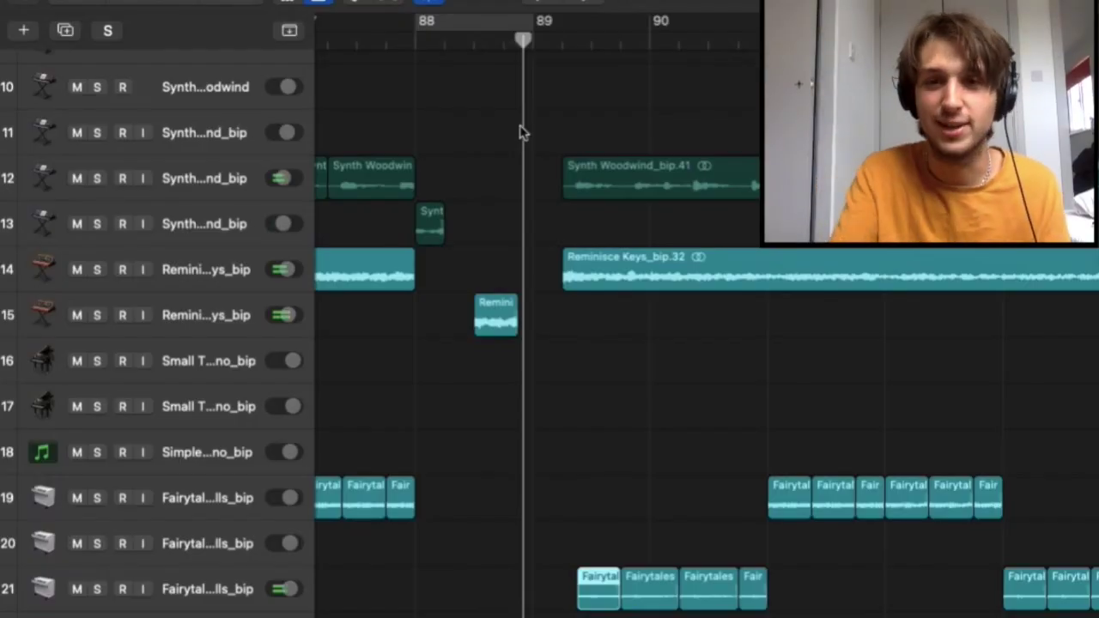
{"action": "scroll", "coordinate": [521, 132], "scroll_direction": "right", "scroll_amount": 2}
{"action": "scroll", "coordinate": [521, 133], "scroll_direction": "down", "scroll_amount": 3}
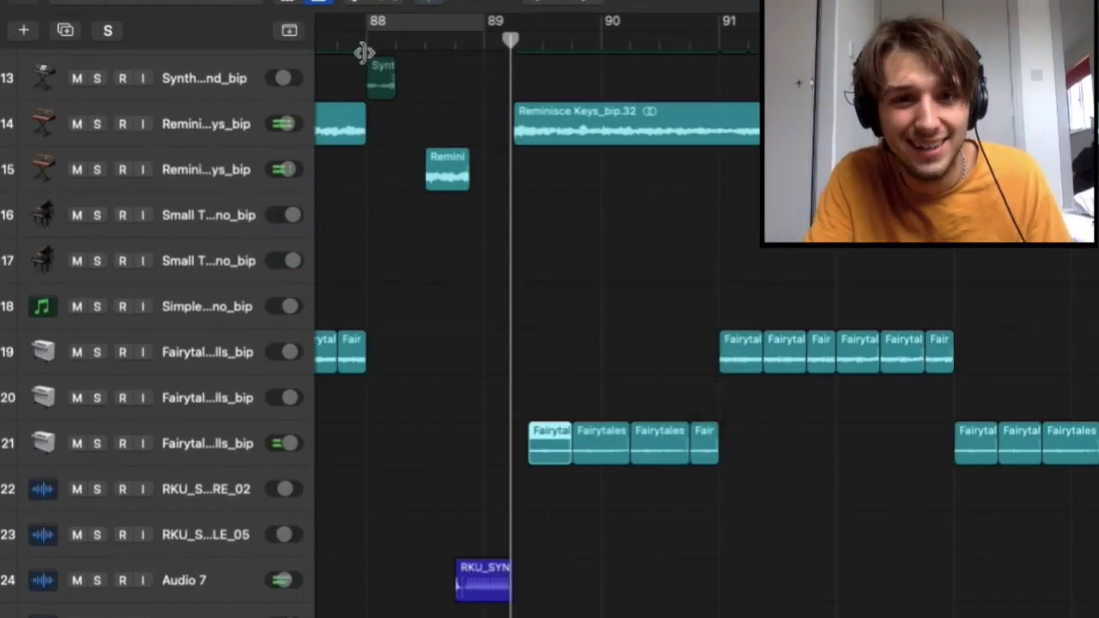
{"action": "scroll", "coordinate": [438, 110], "scroll_direction": "up", "scroll_amount": 5}
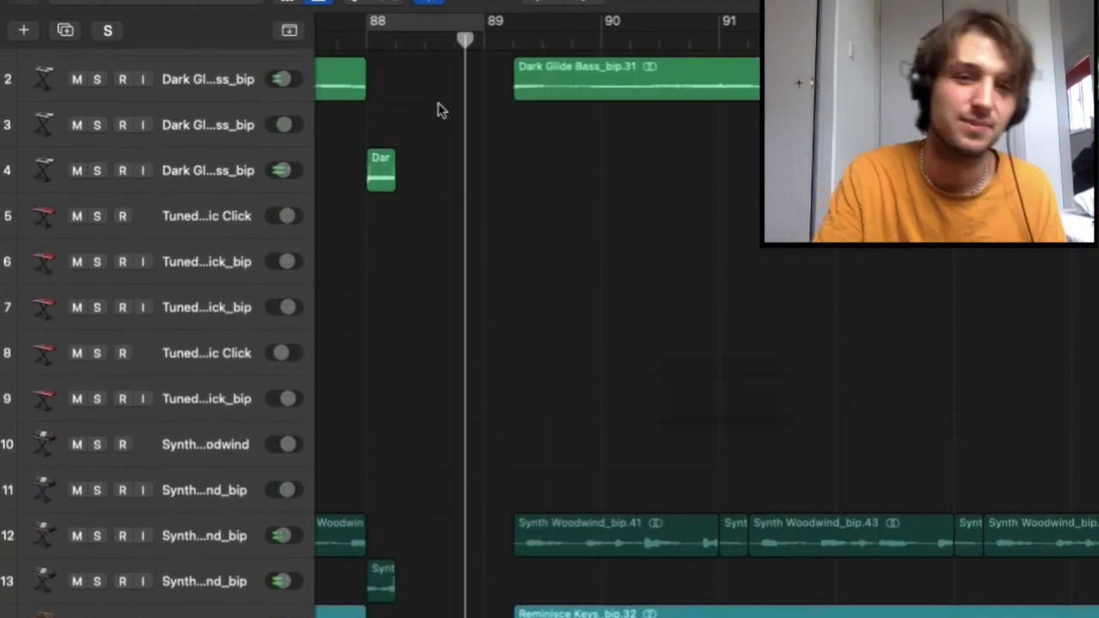
{"action": "scroll", "coordinate": [438, 110], "scroll_direction": "right", "scroll_amount": 2}
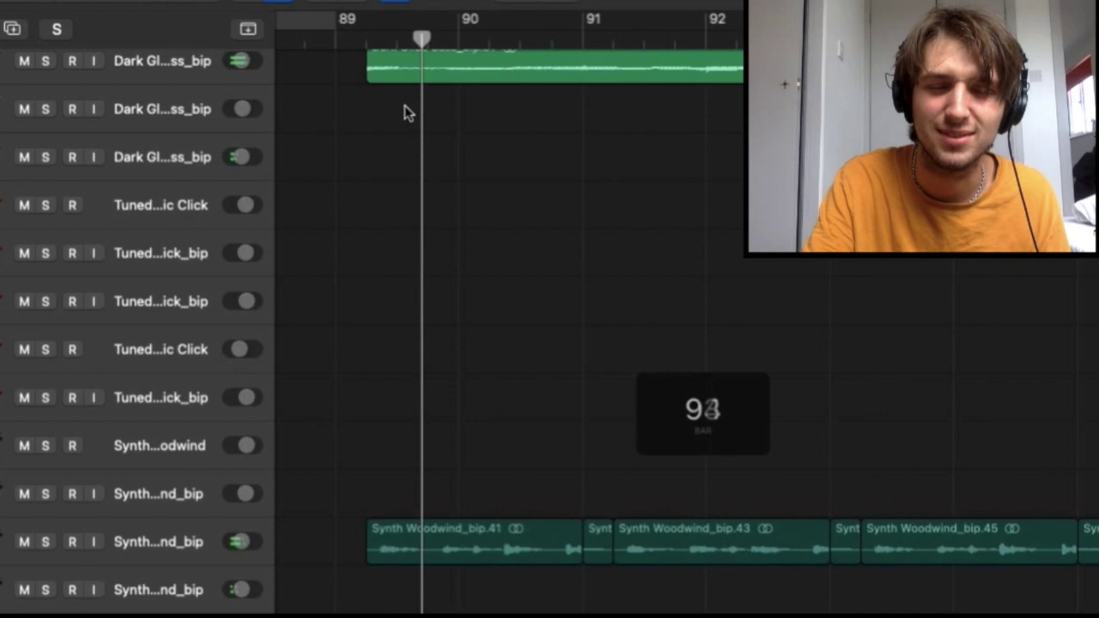
{"action": "scroll", "coordinate": [421, 110], "scroll_direction": "down", "scroll_amount": 7}
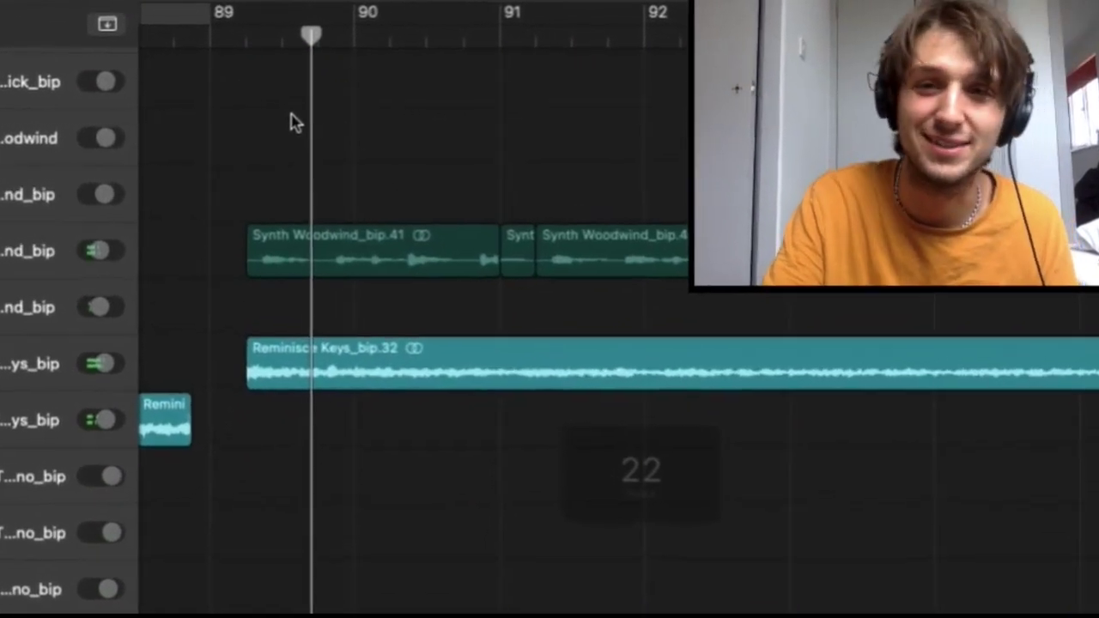
{"action": "scroll", "coordinate": [335, 189], "scroll_direction": "down", "scroll_amount": 4}
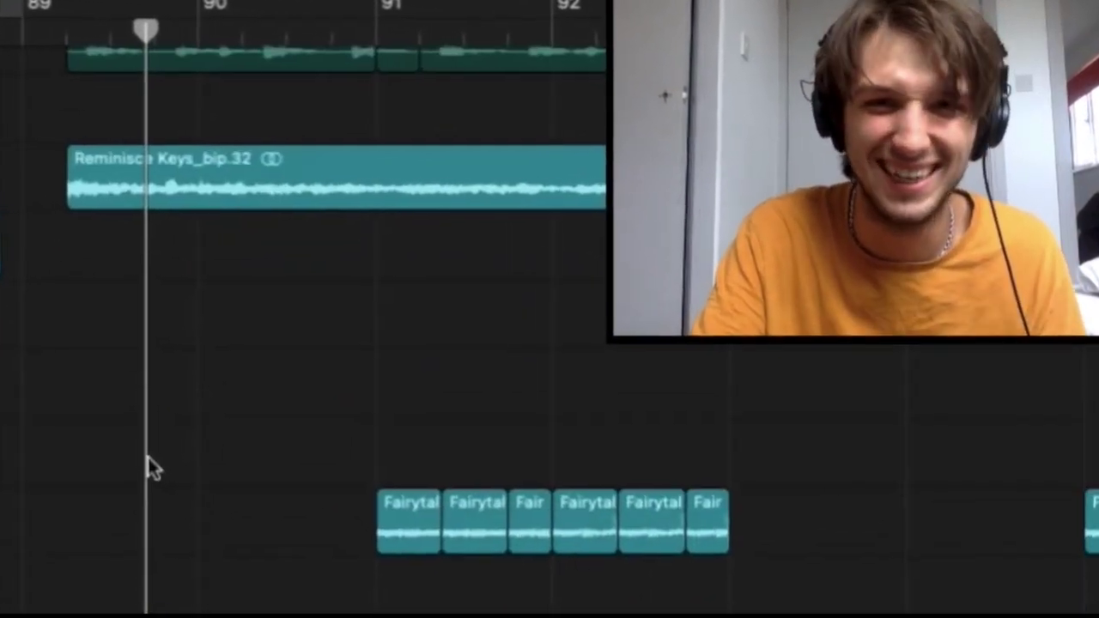
{"action": "scroll", "coordinate": [187, 443], "scroll_direction": "right", "scroll_amount": 2}
{"action": "scroll", "coordinate": [187, 443], "scroll_direction": "down", "scroll_amount": 4}
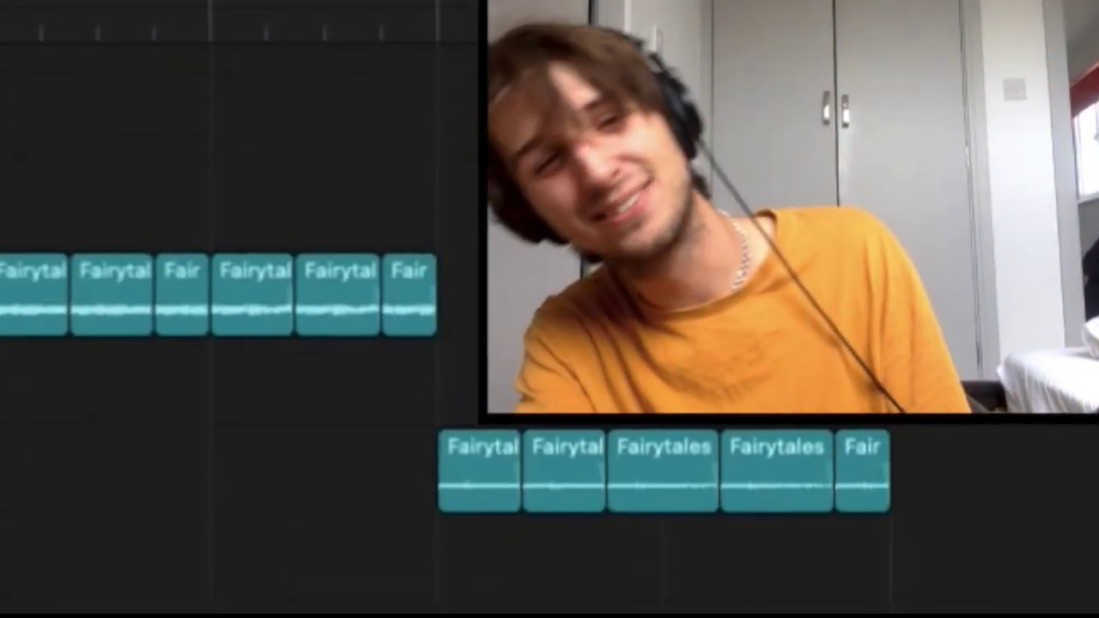
{"action": "scroll", "coordinate": [258, 429], "scroll_direction": "right", "scroll_amount": 4}
{"action": "scroll", "coordinate": [249, 528], "scroll_direction": "right", "scroll_amount": 4}
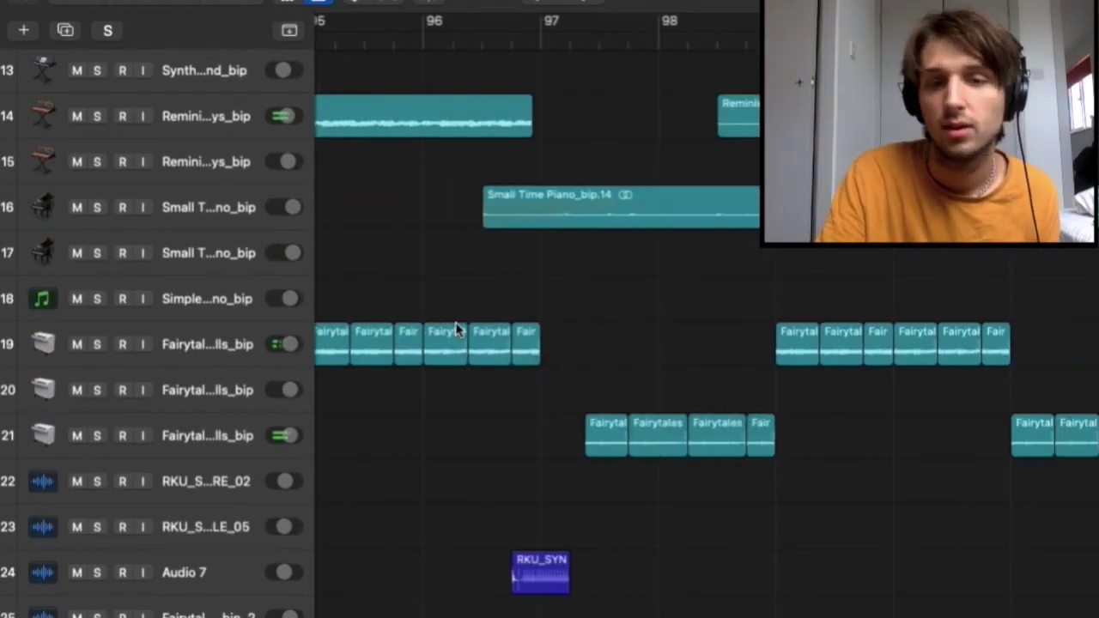
Solo the Audio 21 vocal chop track around bars 95 to 98 to hear its chops.
{"action": "scroll", "coordinate": [456, 330], "scroll_direction": "left", "scroll_amount": 2}
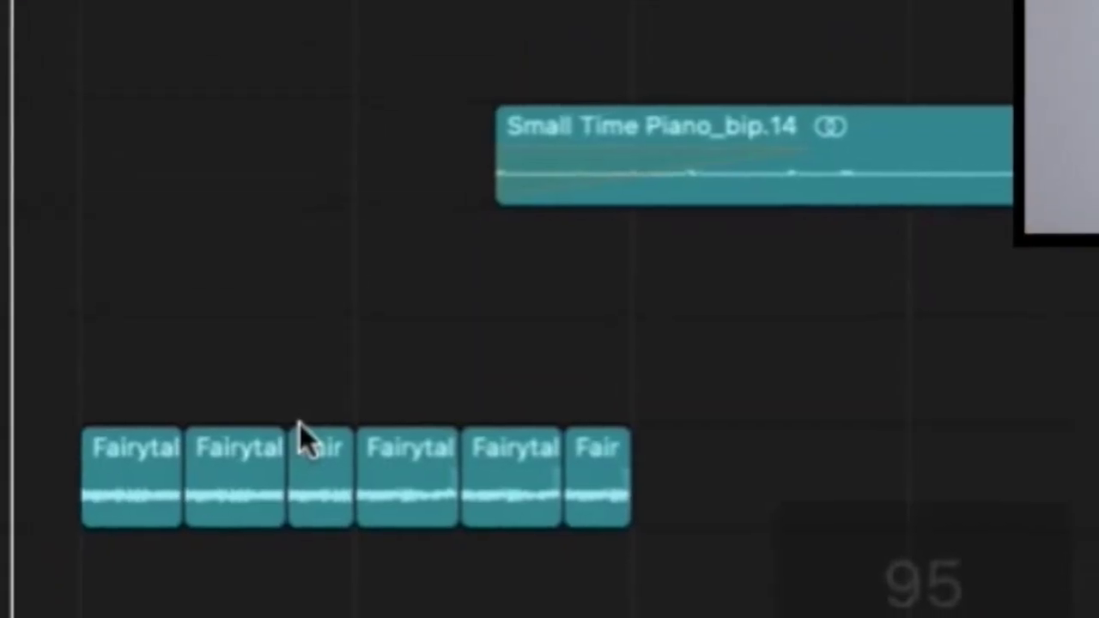
{"action": "scroll", "coordinate": [260, 533], "scroll_direction": "up", "scroll_amount": 3}
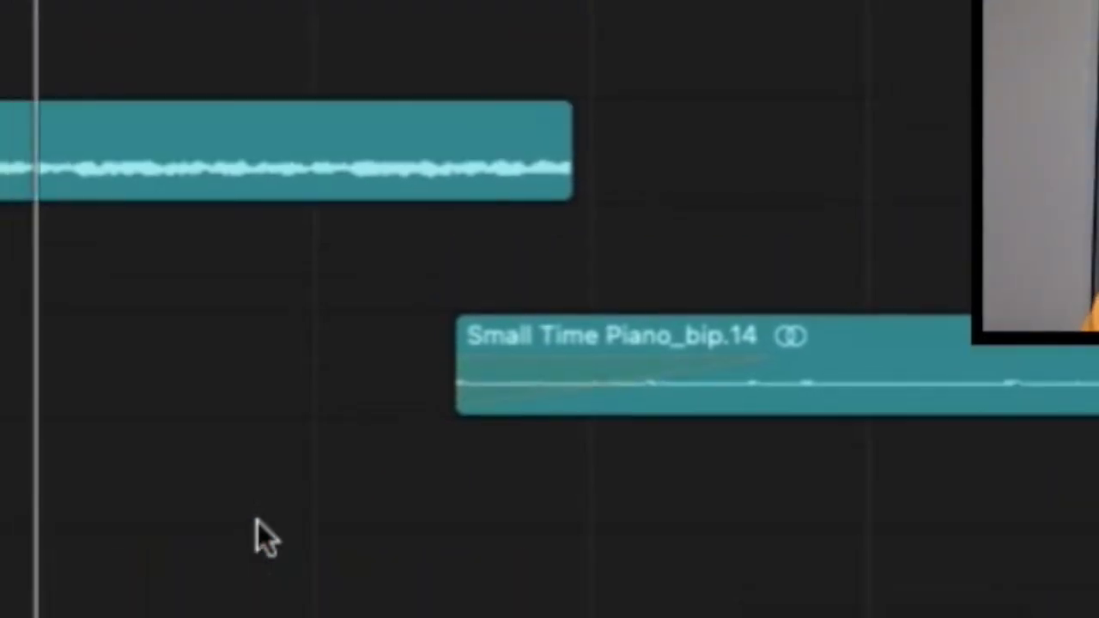
{"action": "scroll", "coordinate": [456, 329], "scroll_direction": "down", "scroll_amount": 5}
{"action": "scroll", "coordinate": [485, 245], "scroll_direction": "up", "scroll_amount": 2}
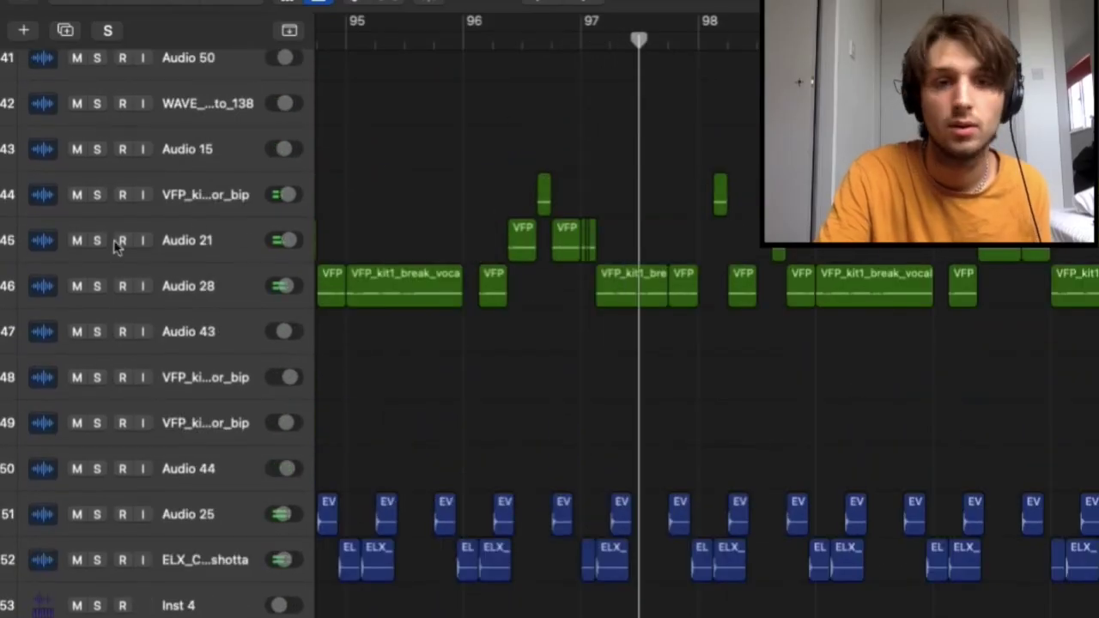
{"action": "left_click", "coordinate": [97, 241]}
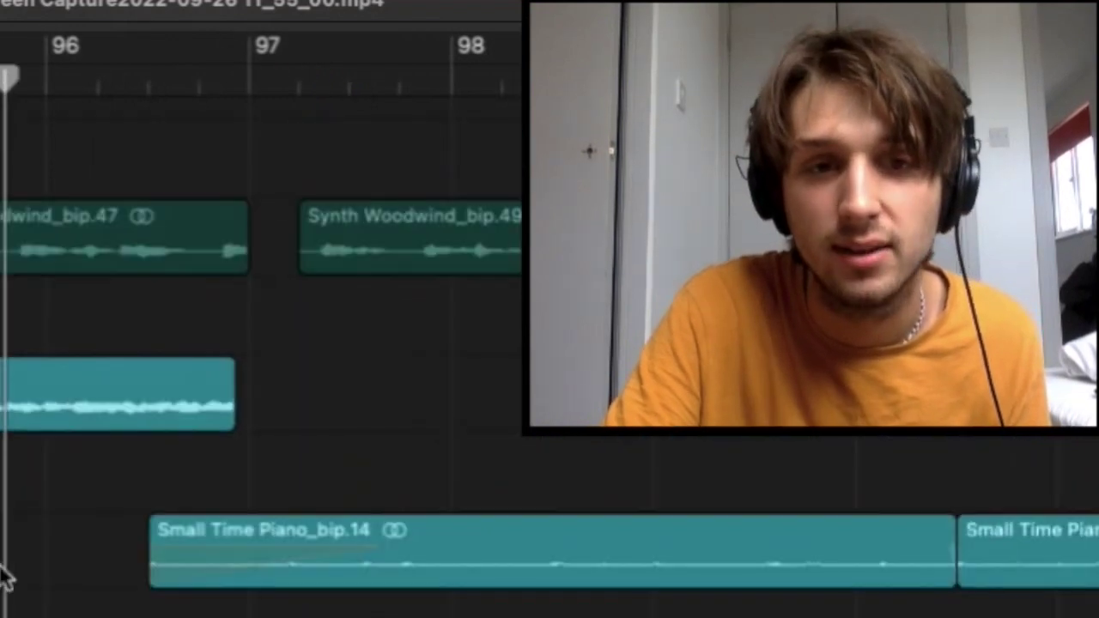
Examine how the woodwind, Reminisce Keys, Small Time Piano and bell regions are layered between bars 88 and 100 during playback.
{"action": "scroll", "coordinate": [3, 577], "scroll_direction": "up", "scroll_amount": 1}
{"action": "scroll", "coordinate": [2, 577], "scroll_direction": "down", "scroll_amount": 15}
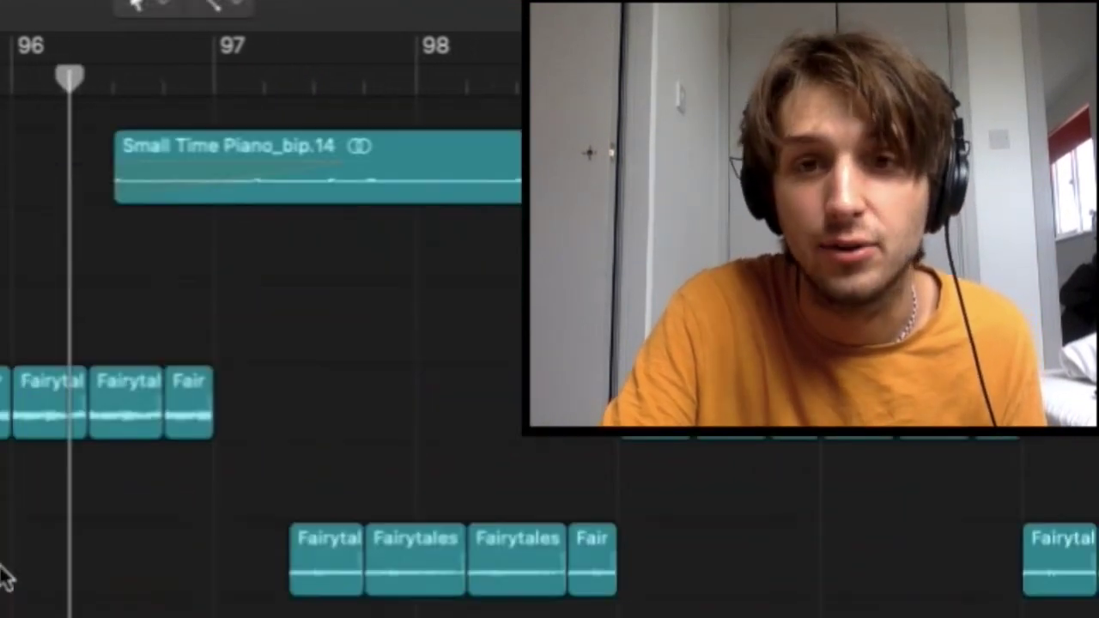
{"action": "scroll", "coordinate": [4, 577], "scroll_direction": "down", "scroll_amount": 3}
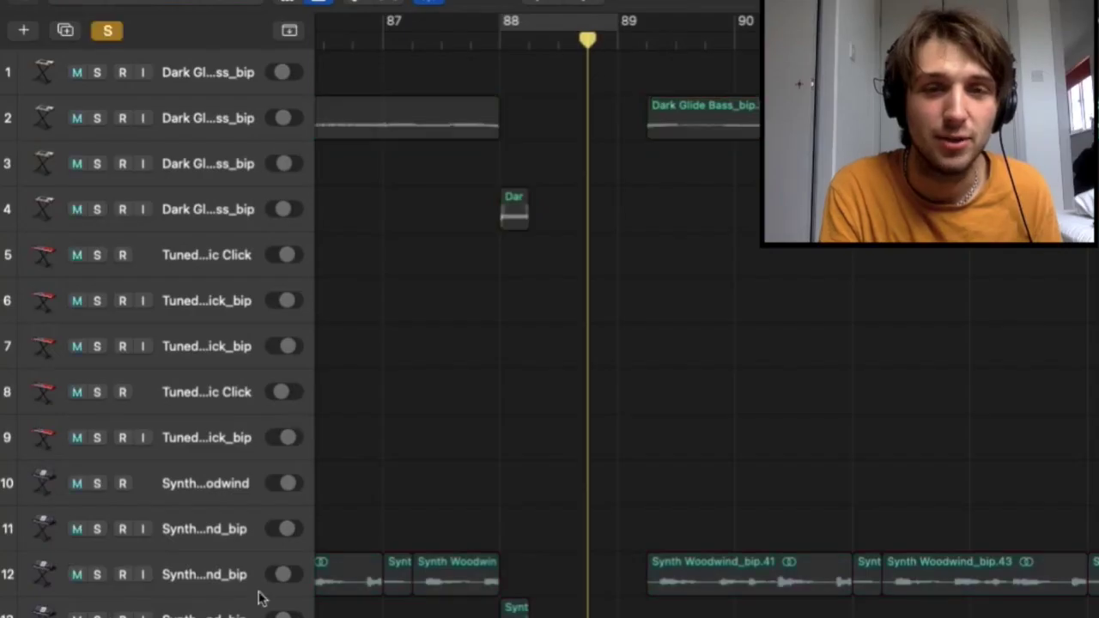
{"action": "scroll", "coordinate": [262, 599], "scroll_direction": "down", "scroll_amount": 10}
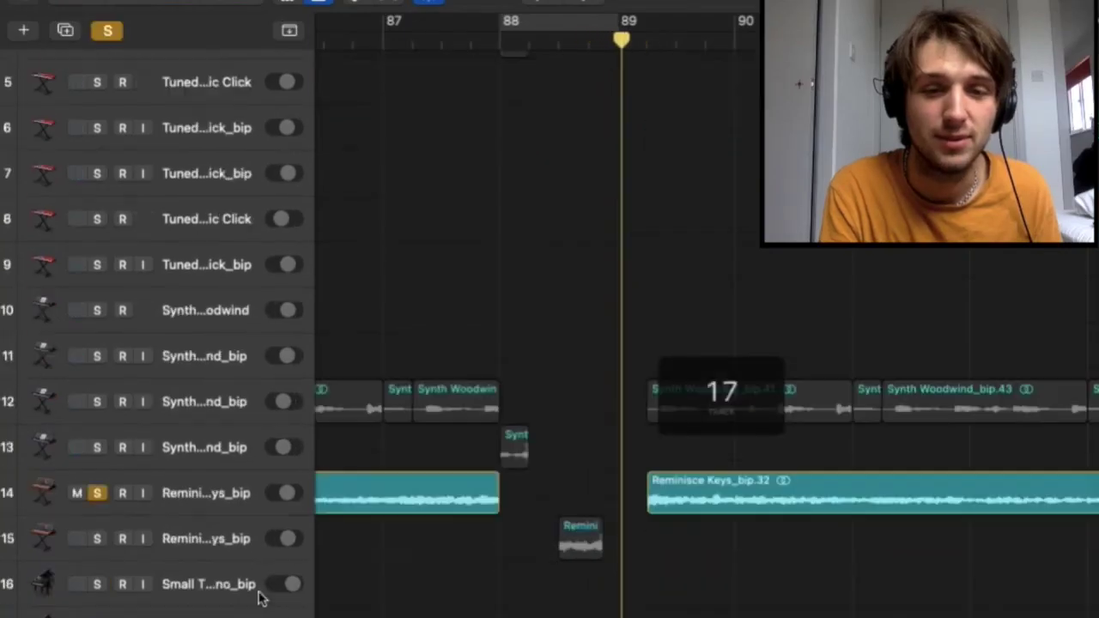
{"action": "scroll", "coordinate": [493, 238], "scroll_direction": "down", "scroll_amount": 15}
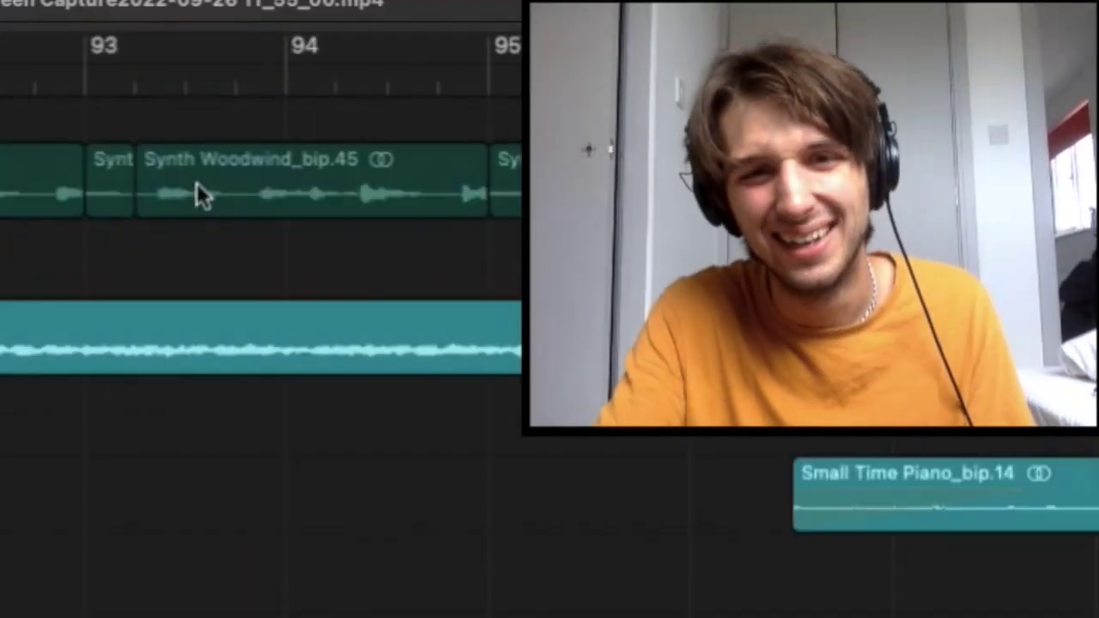
{"action": "scroll", "coordinate": [196, 183], "scroll_direction": "down", "scroll_amount": 5}
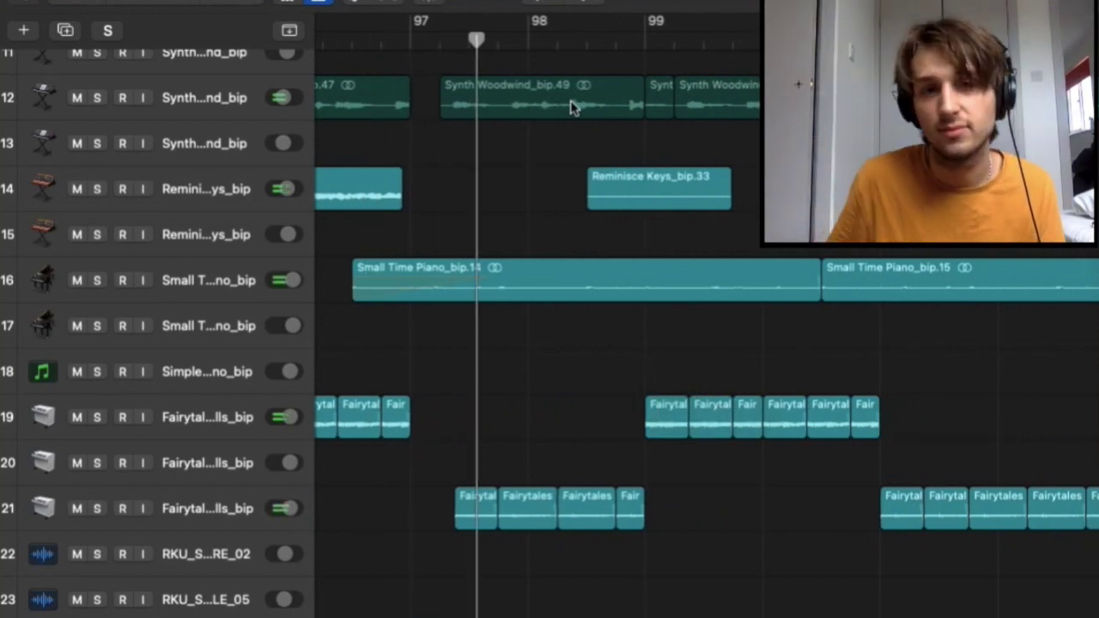
{"action": "scroll", "coordinate": [574, 107], "scroll_direction": "up", "scroll_amount": 2}
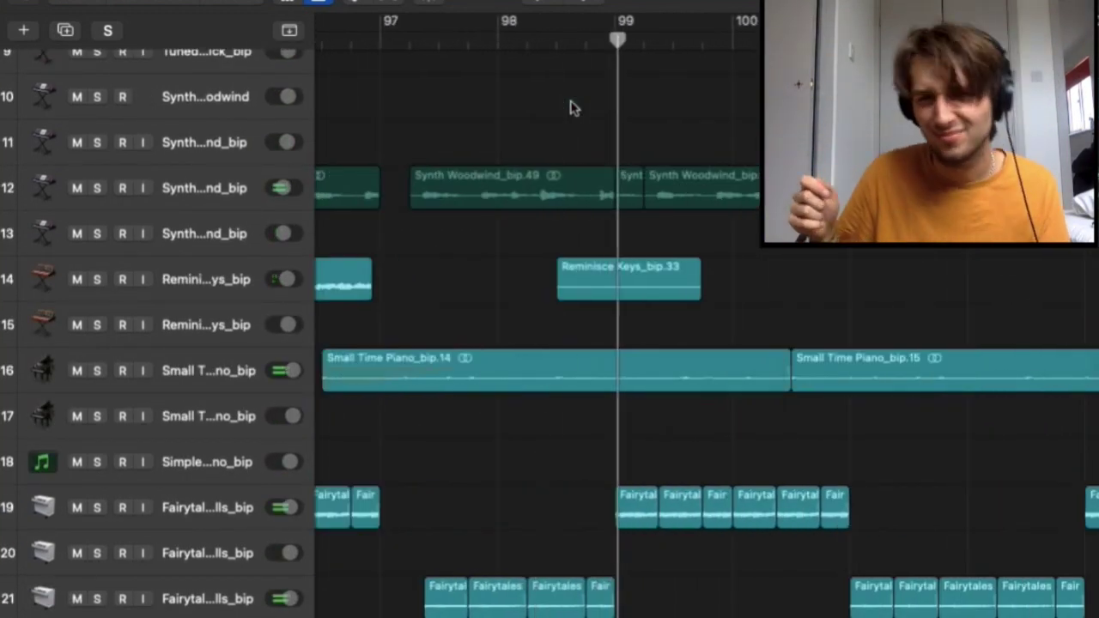
{"action": "scroll", "coordinate": [572, 106], "scroll_direction": "left", "scroll_amount": 3}
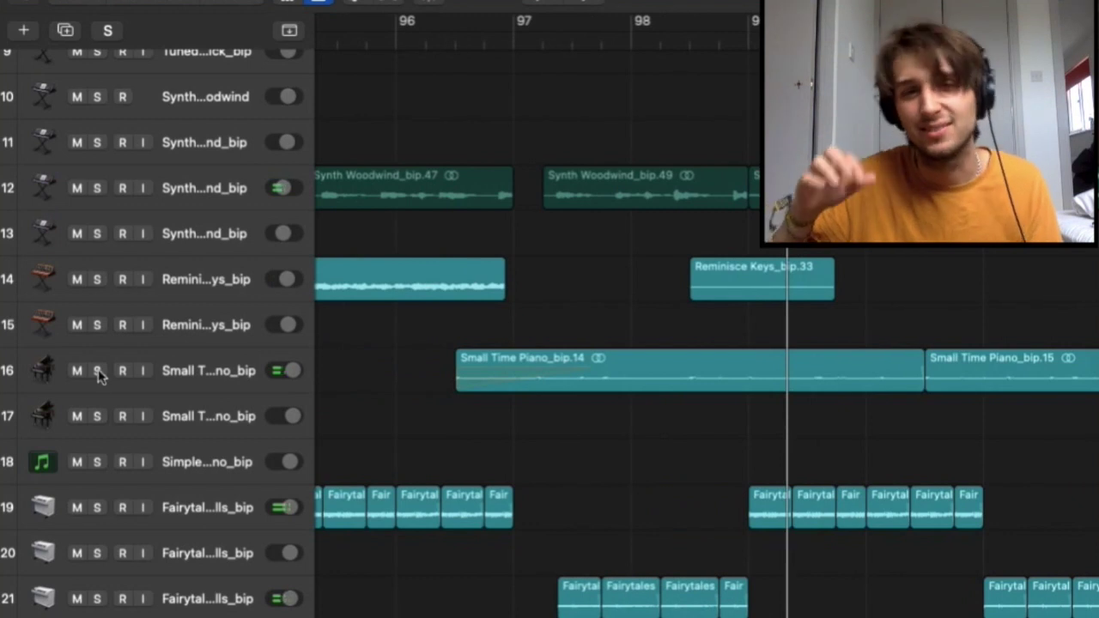
Solo the Small Time Piano track alongside the Synth Woodwind track around bars 96 to 99, and clear the solos after listening.
{"action": "left_click", "coordinate": [97, 371]}
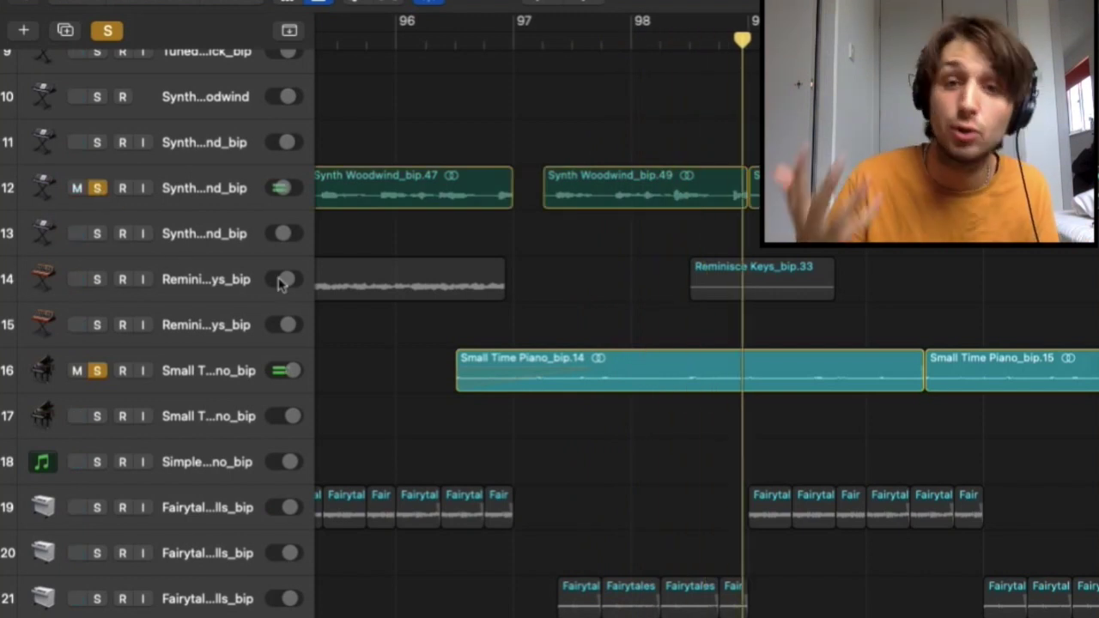
{"action": "scroll", "coordinate": [279, 283], "scroll_direction": "right", "scroll_amount": 5}
{"action": "left_click", "coordinate": [108, 31]}
Look back through the earlier woodwind, keys and bell regions, from around bar 94 to around bar 71.
{"action": "scroll", "coordinate": [493, 192], "scroll_direction": "right", "scroll_amount": 5}
{"action": "scroll", "coordinate": [496, 194], "scroll_direction": "left", "scroll_amount": 10}
{"action": "scroll", "coordinate": [493, 192], "scroll_direction": "left", "scroll_amount": 5}
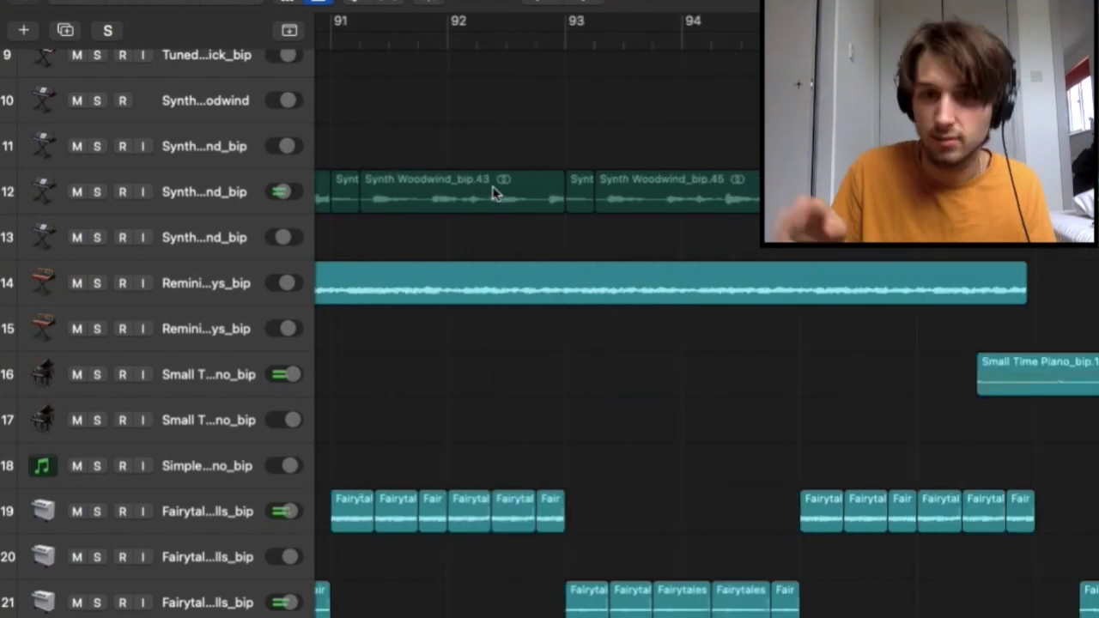
{"action": "scroll", "coordinate": [493, 191], "scroll_direction": "right", "scroll_amount": 3}
{"action": "scroll", "coordinate": [493, 192], "scroll_direction": "left", "scroll_amount": 8}
{"action": "scroll", "coordinate": [494, 193], "scroll_direction": "left", "scroll_amount": 20}
{"action": "left_click", "coordinate": [455, 290]}
{"action": "scroll", "coordinate": [497, 303], "scroll_direction": "left", "scroll_amount": 4}
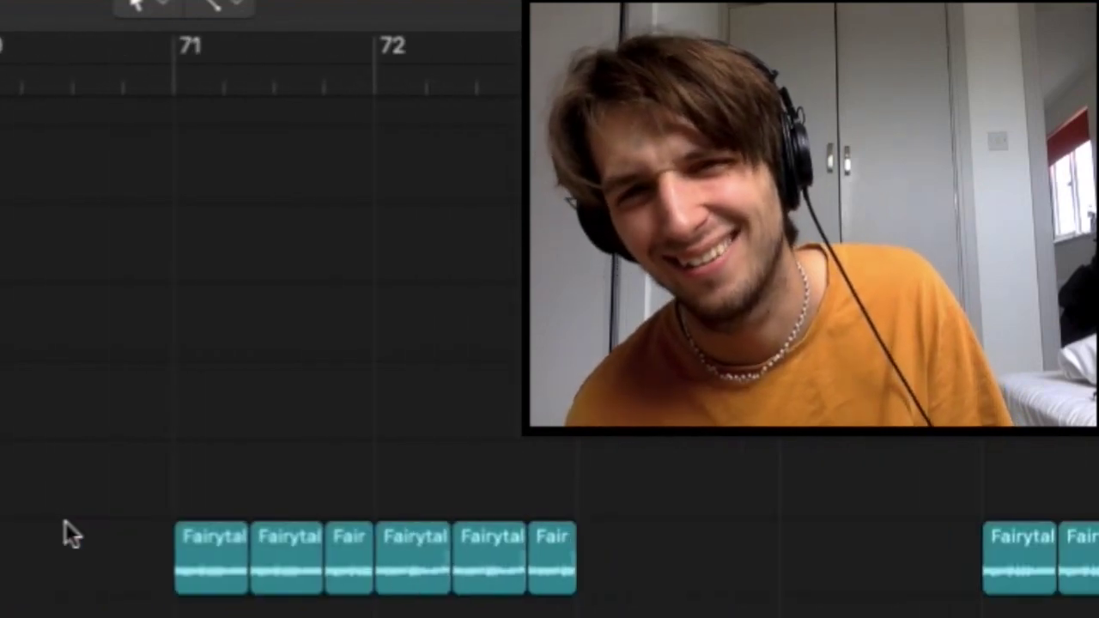
Seek the screen capture to 12:55, play it through the Inst 4 to Inst 8 section, and pause at 13:54.
{"action": "left_click", "coordinate": [668, 593]}
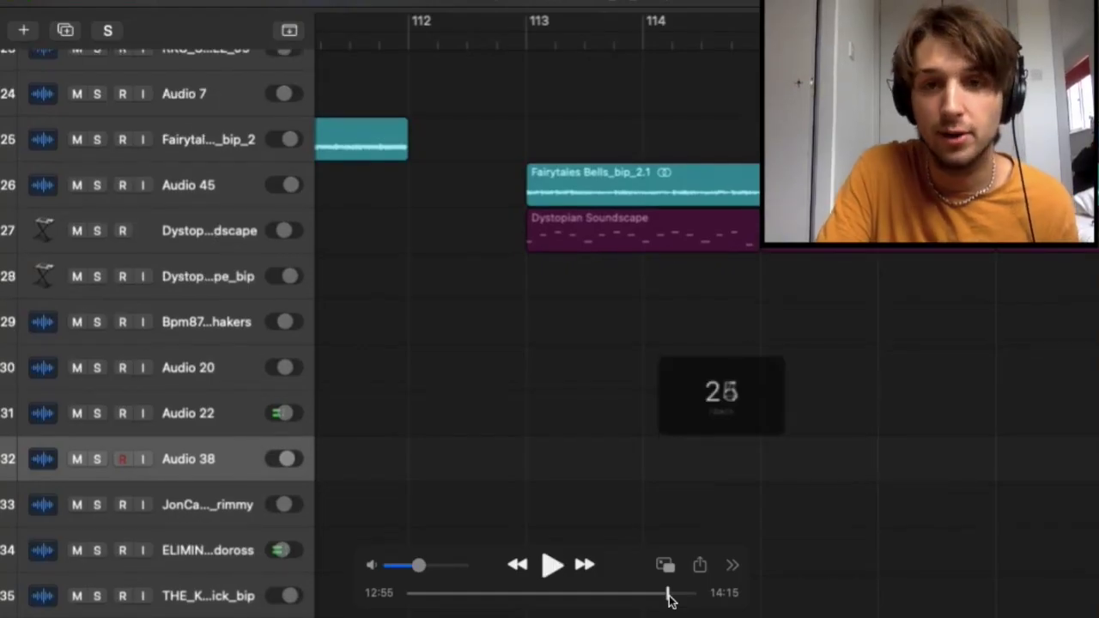
{"action": "key", "text": "space"}
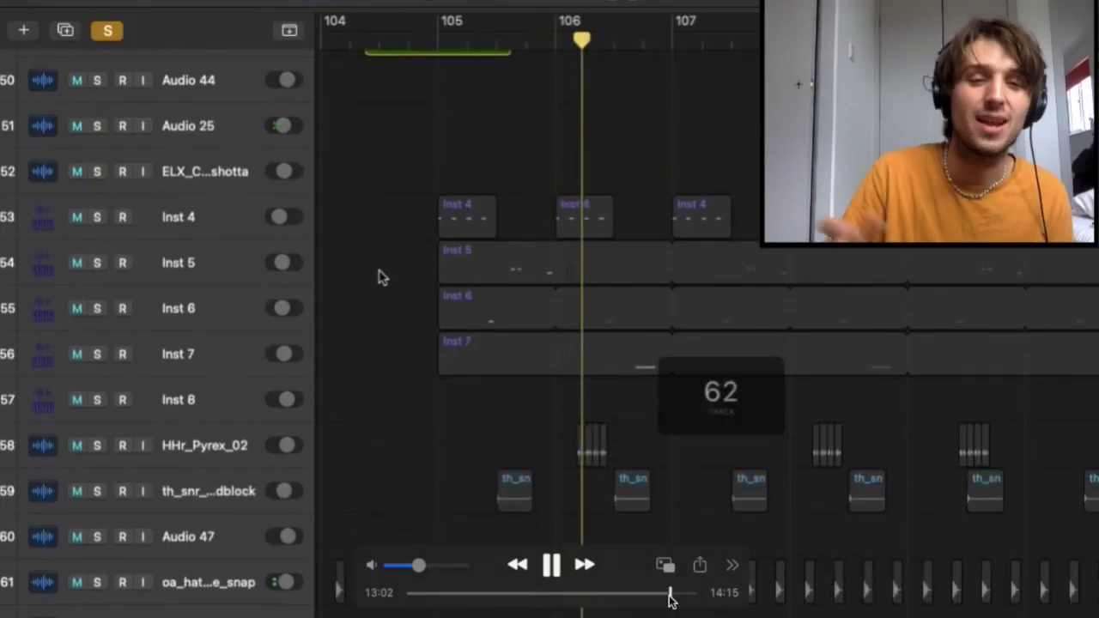
{"action": "key", "text": "space"}
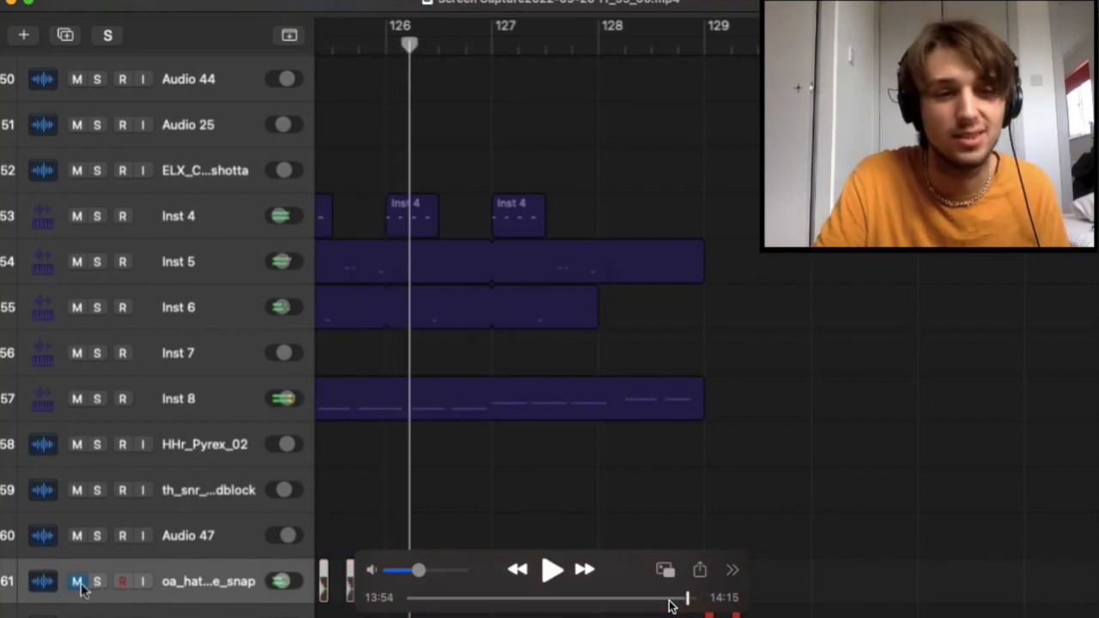
Review the end of the arrangement, covering the Audio 45, Dystopian Soundscape and RKU_S…uel_bip regions during playback.
{"action": "left_click", "coordinate": [670, 599]}
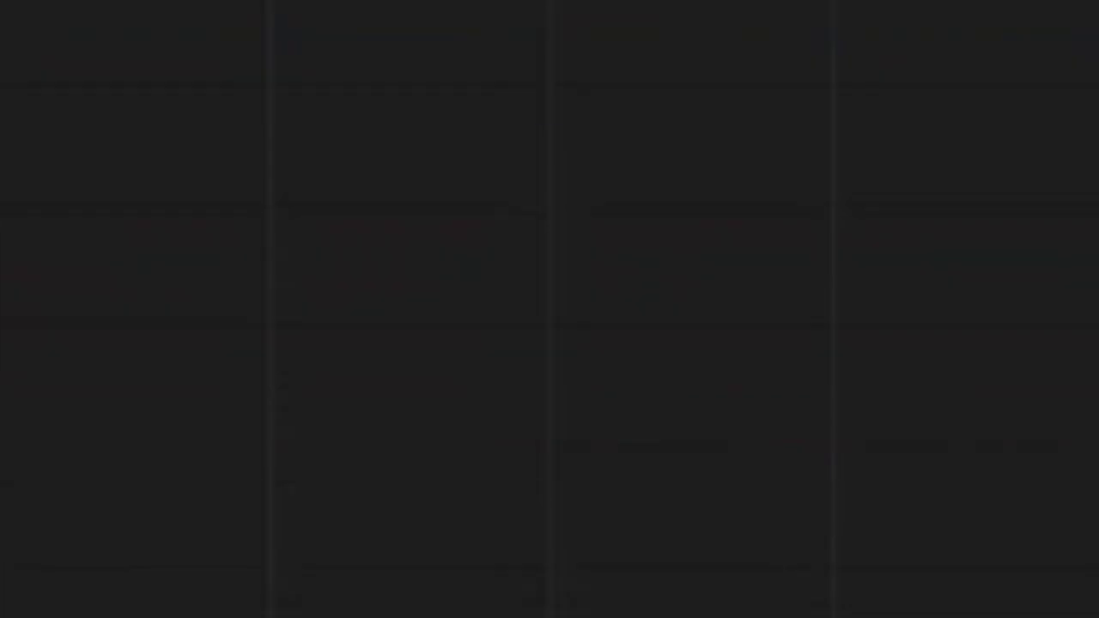
{"action": "scroll", "coordinate": [550, 344], "scroll_direction": "down", "scroll_amount": 4}
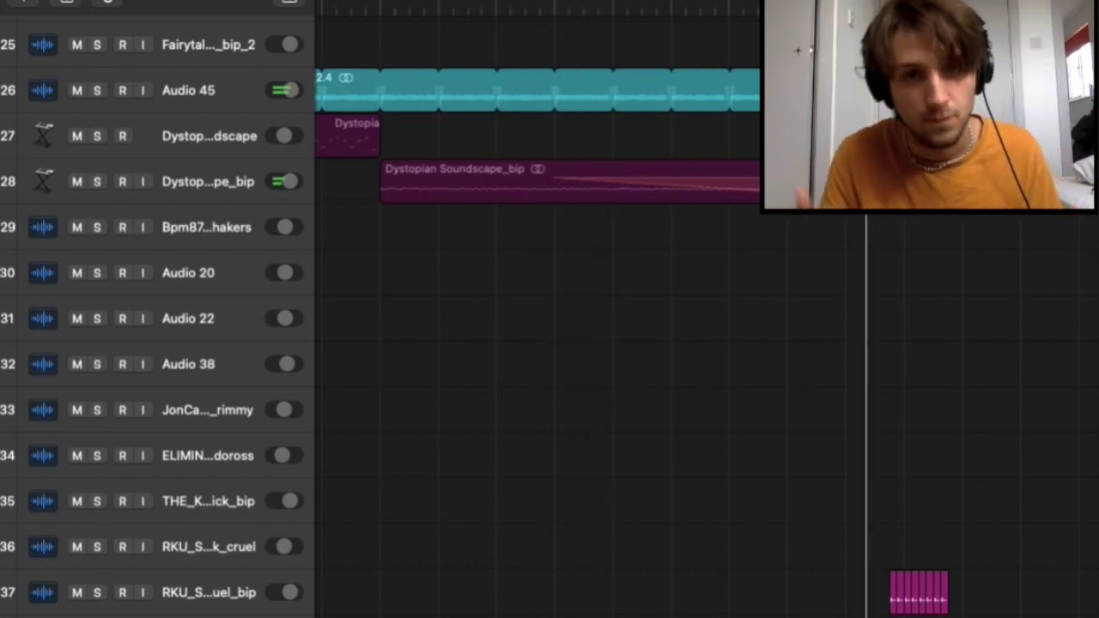
{"action": "scroll", "coordinate": [550, 344], "scroll_direction": "down", "scroll_amount": 2}
{"action": "scroll", "coordinate": [550, 343], "scroll_direction": "right", "scroll_amount": 5}
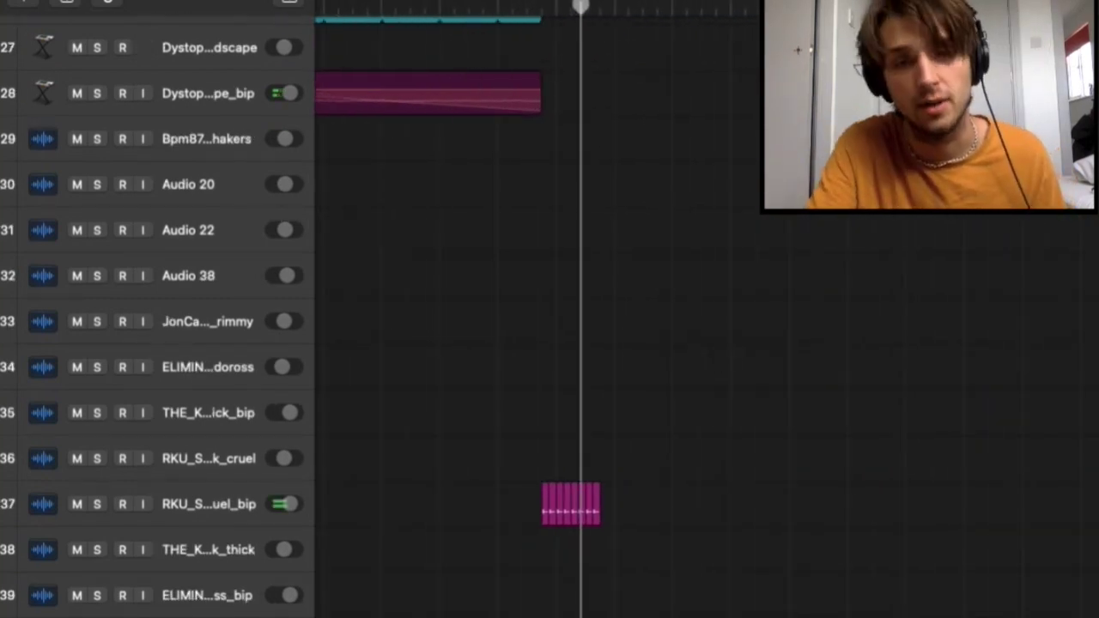